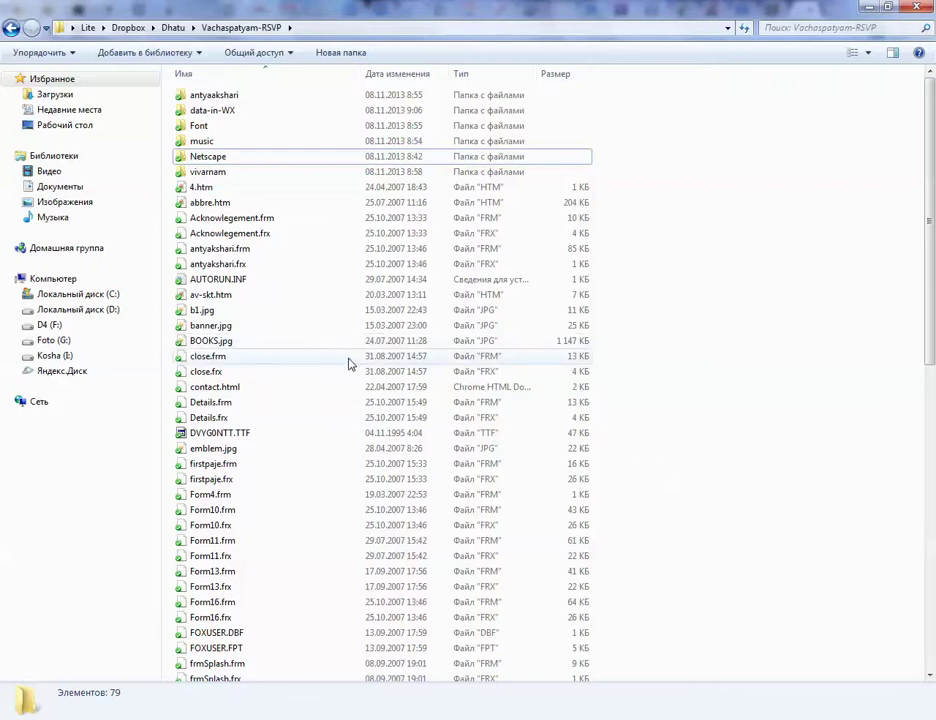
Step: Launch VacaspawyamProjectFinal.exe from the Vachaspatyam-RSVP folder, dismiss the font notice and try to open the Roman - WX version
scroll(351, 361, "down", 7)
scroll(315, 560, "down", 5)
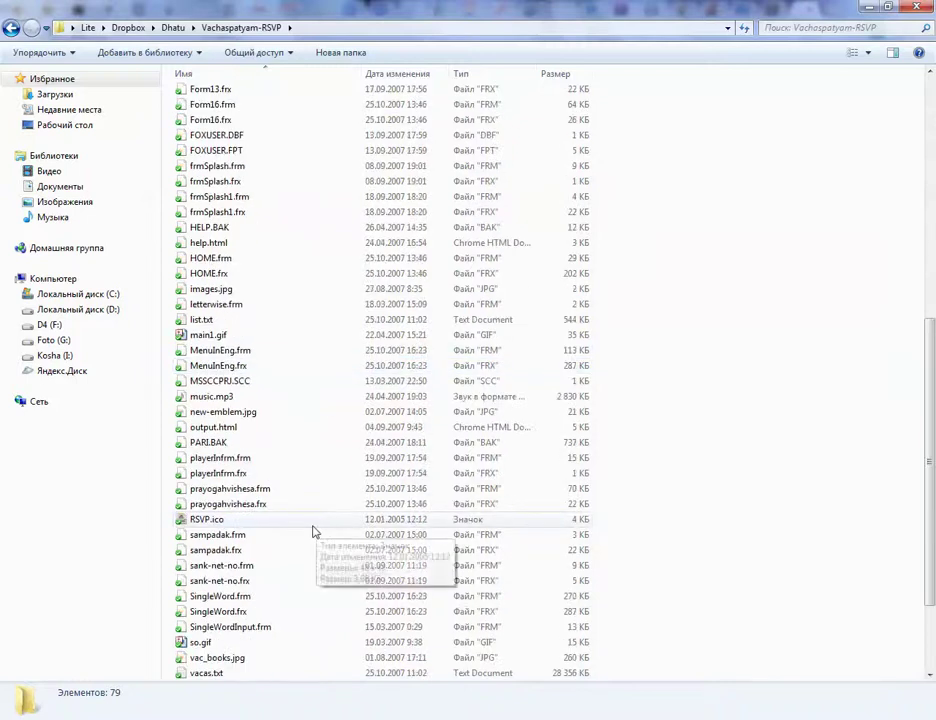
scroll(245, 560, "down", 2)
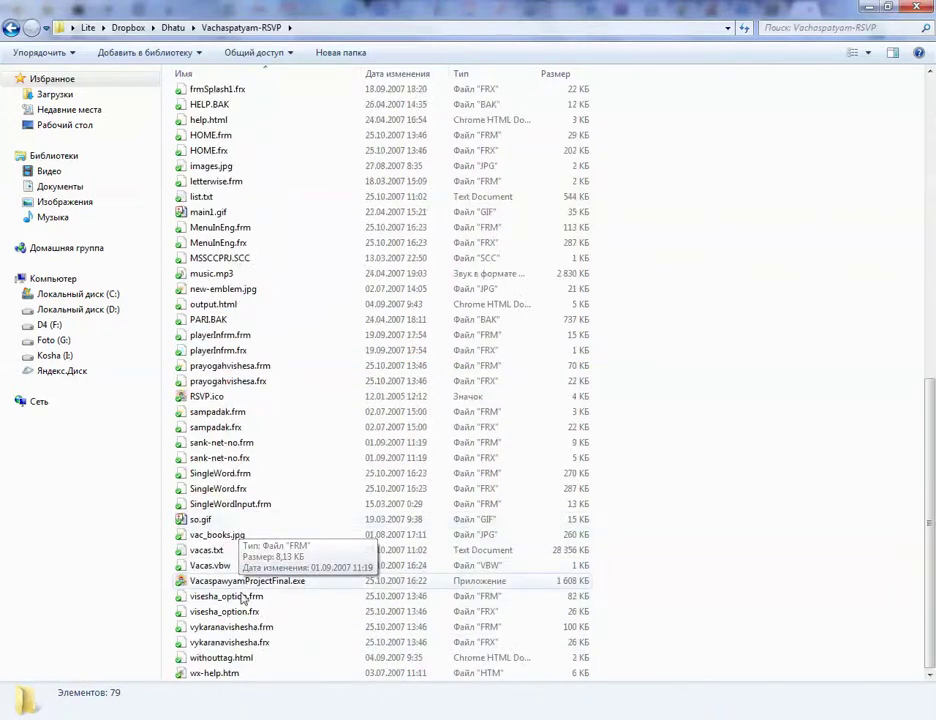
double_click(242, 583)
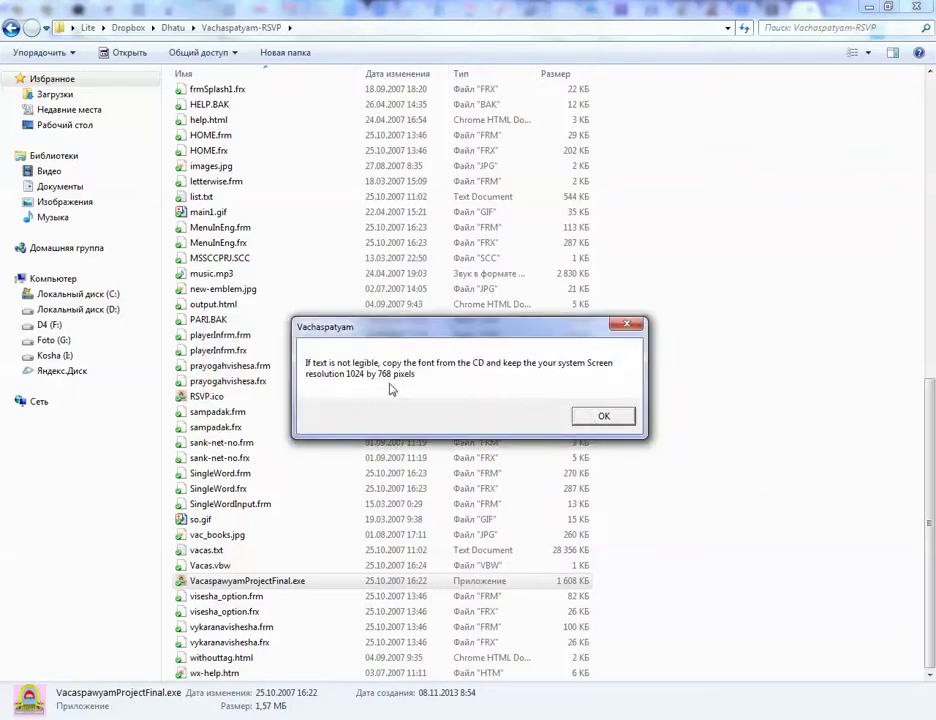
left_click(583, 418)
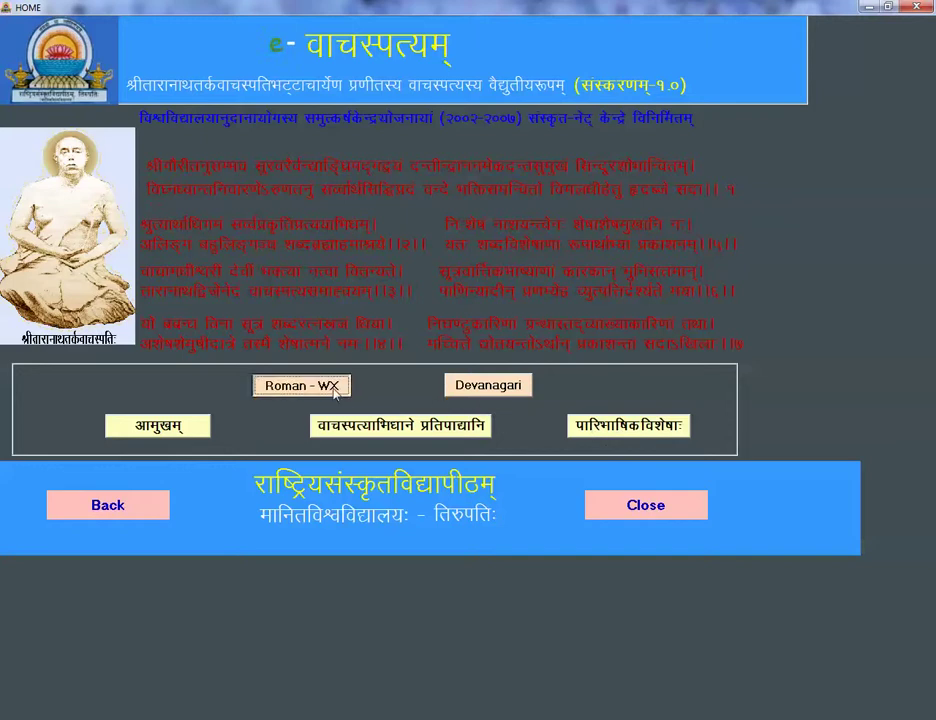
left_click(274, 385)
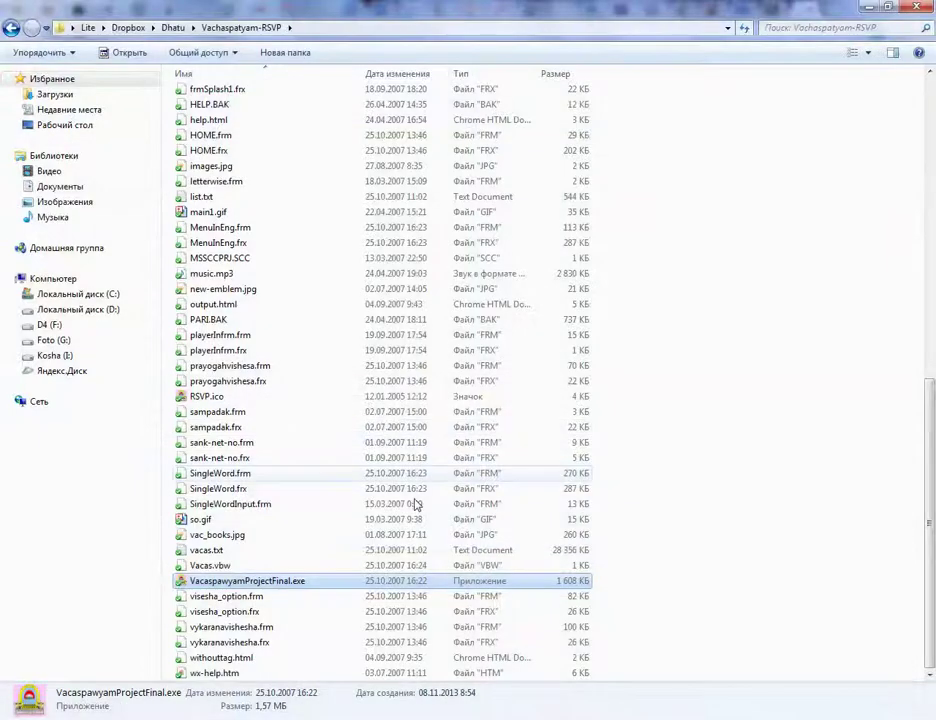
Step: Relaunch VacaspawyamProjectFinal.exe, try to open the Devanagari version and dismiss the error message
double_click(310, 586)
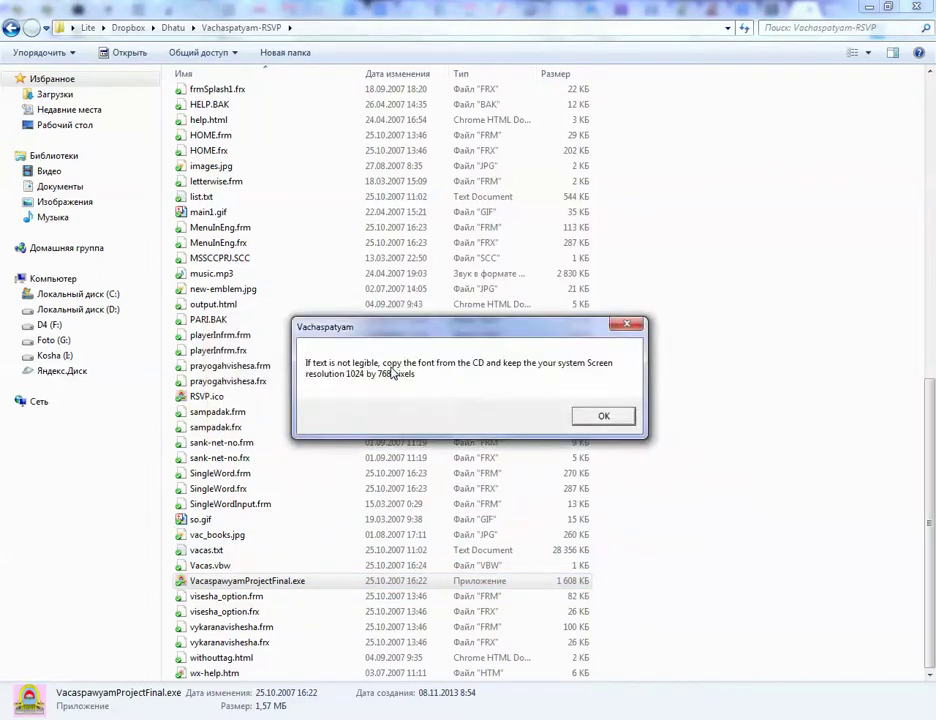
left_click(588, 420)
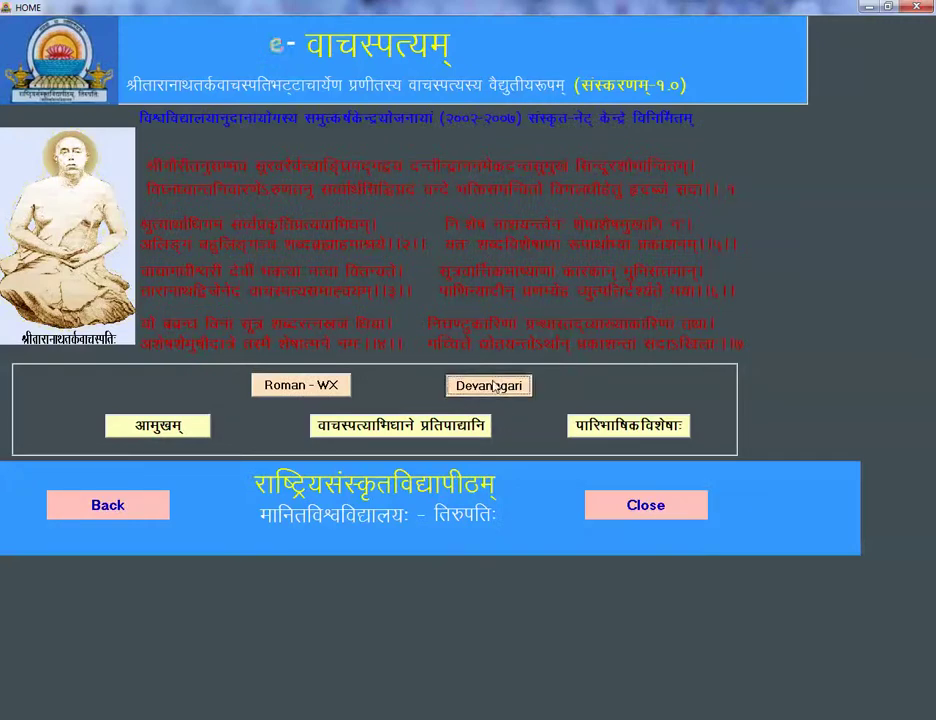
left_click(490, 386)
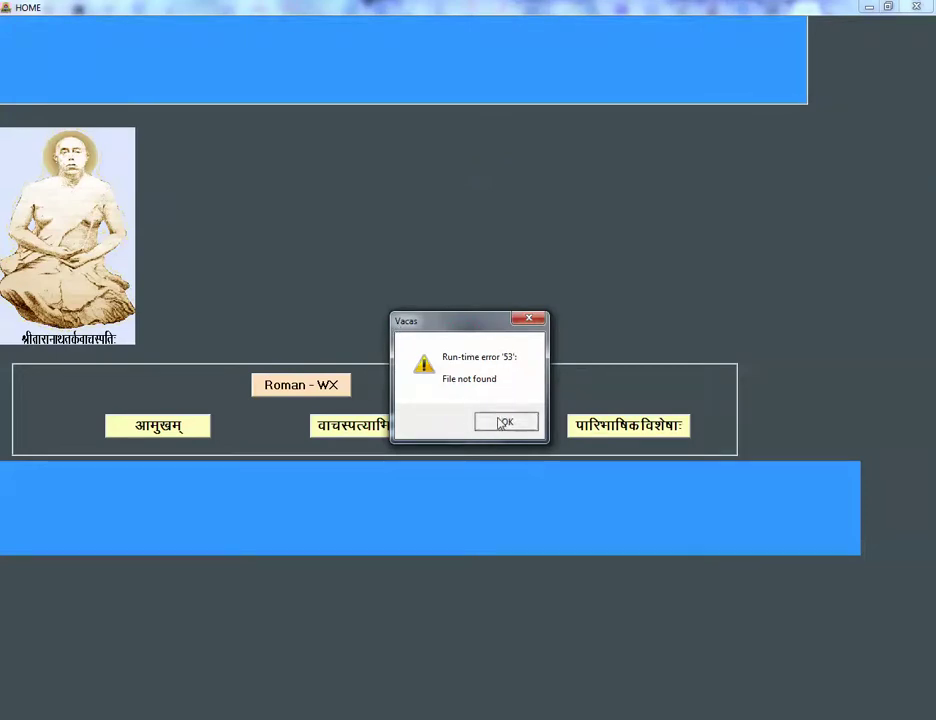
left_click(495, 421)
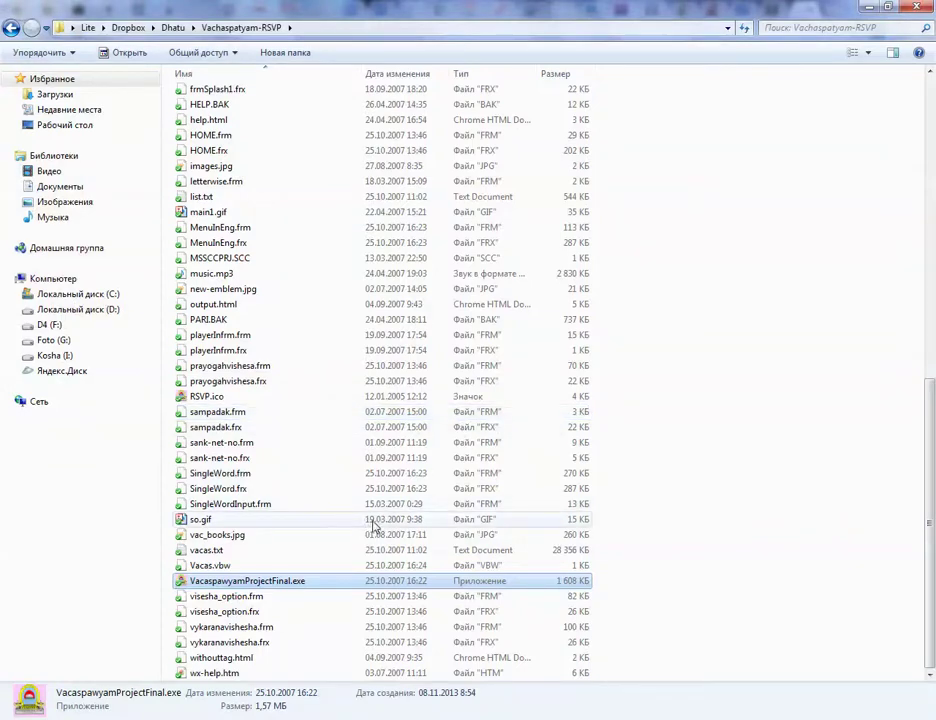
Step: Open all_list.txt from the data-in-WX folder
scroll(372, 524, "up", 12)
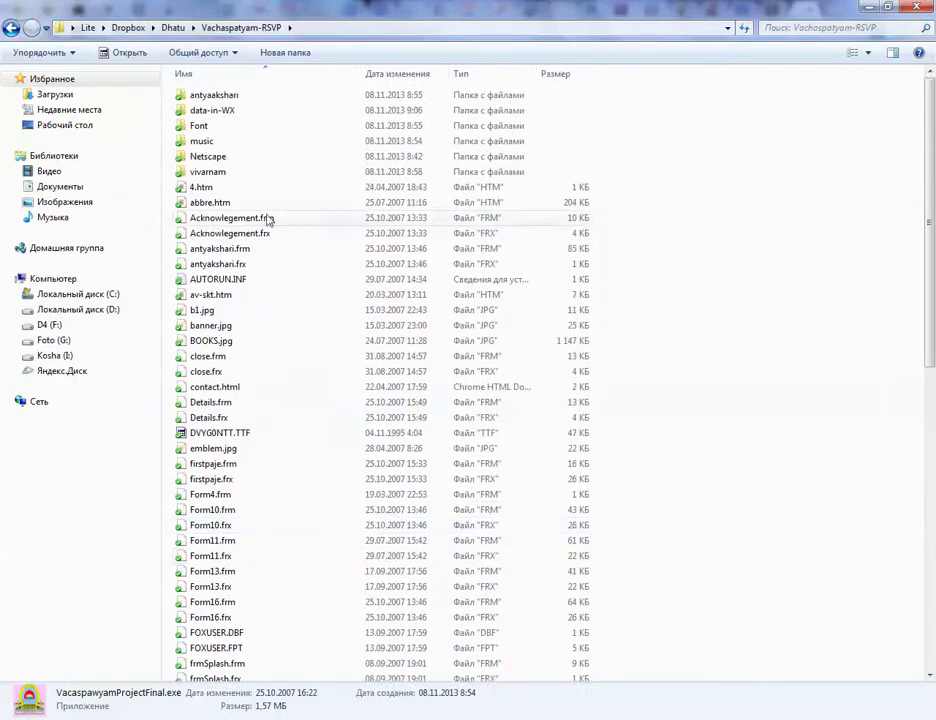
left_click(224, 118)
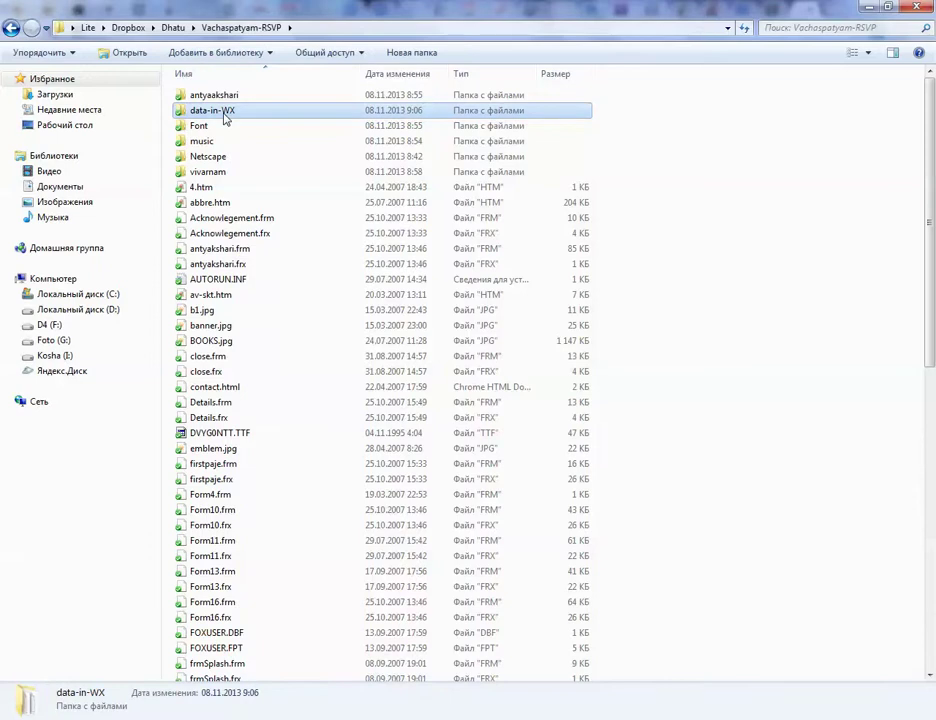
double_click(224, 118)
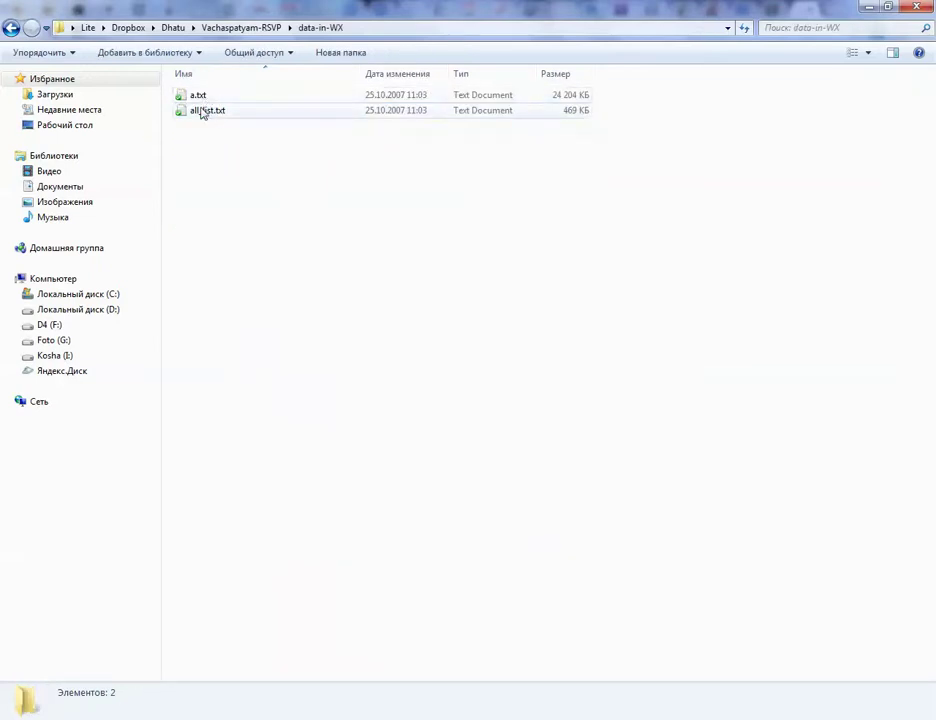
double_click(201, 111)
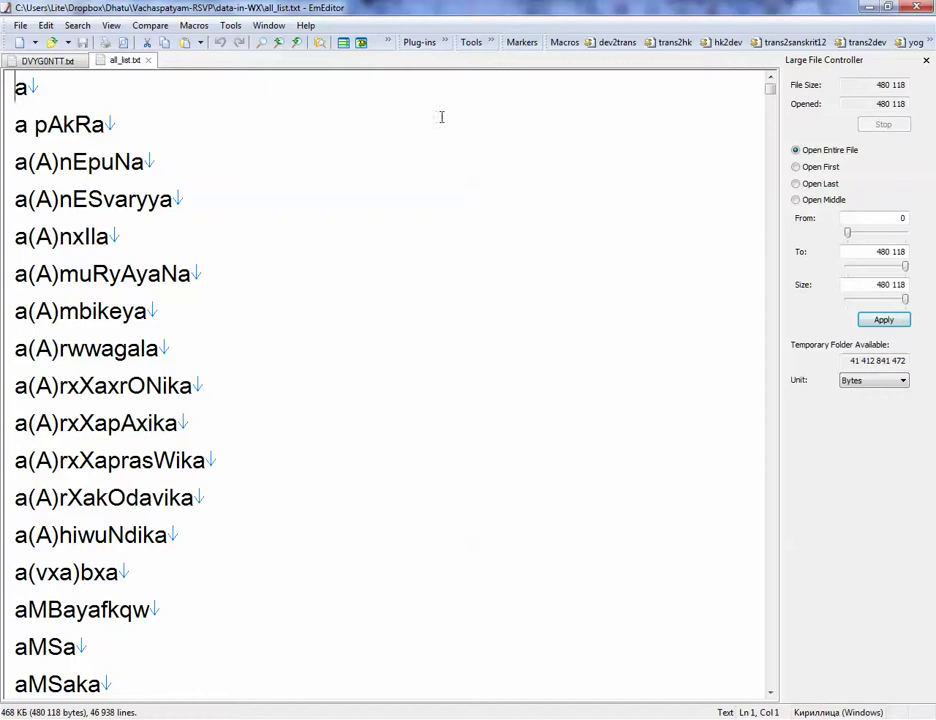
Step: Examine the WX-encoded headword list in all_list.txt, checking its last entries and the entries starting with a
left_click_drag(771, 88, 713, 648)
left_click(226, 670)
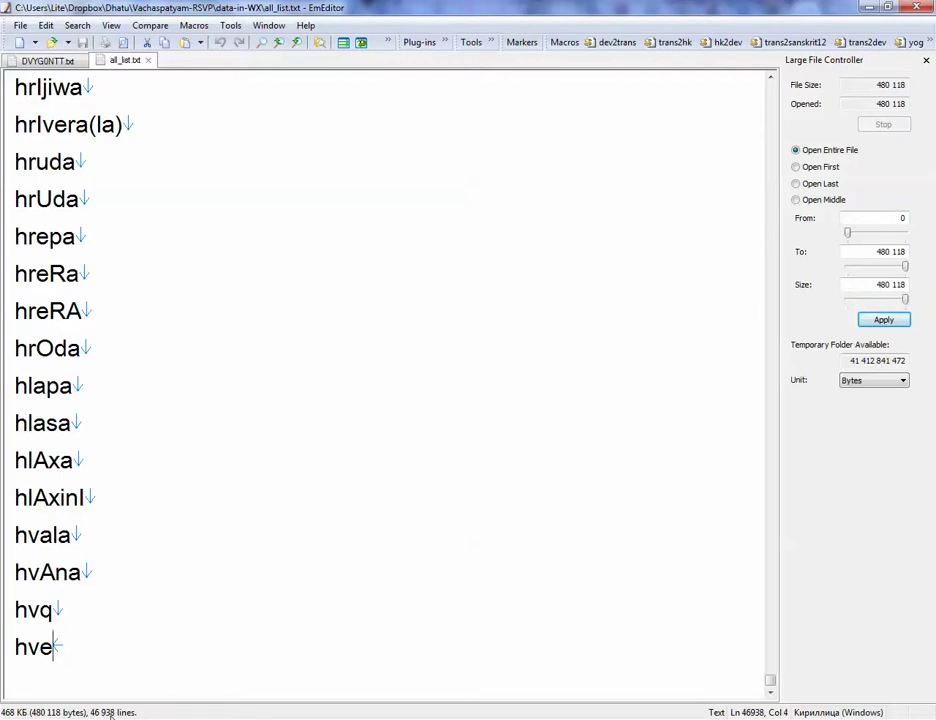
left_click_drag(770, 680, 770, 95)
left_click(382, 244)
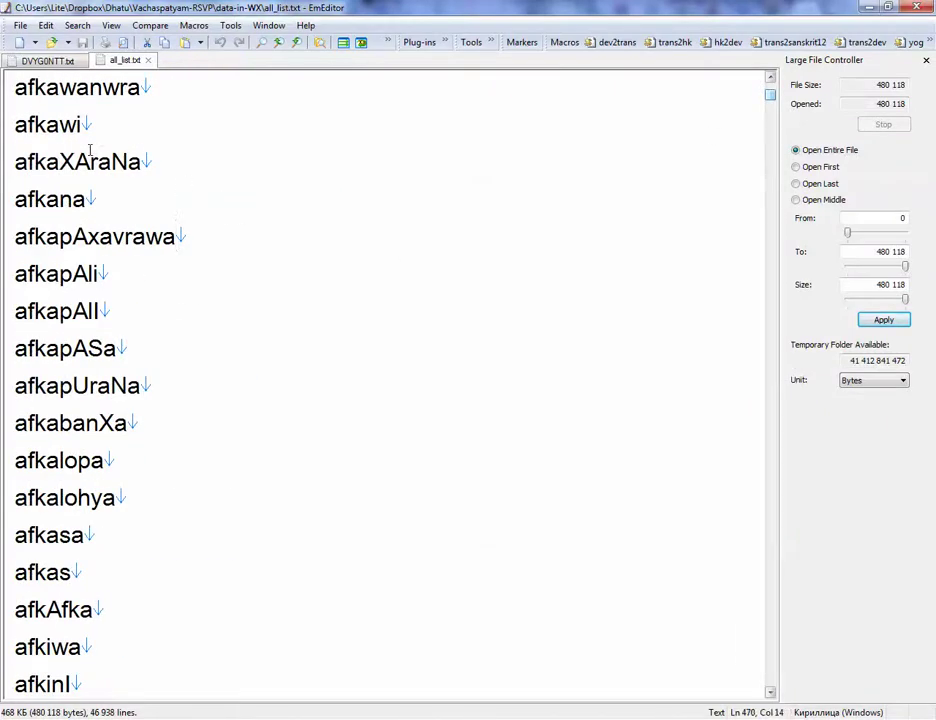
scroll(178, 292, "down", 10)
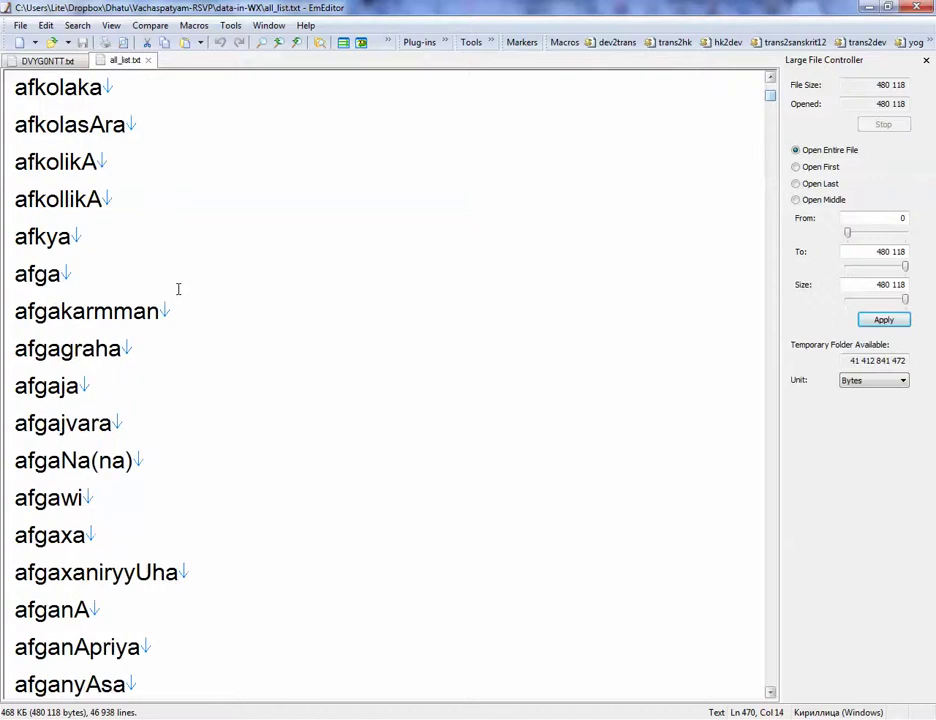
scroll(178, 290, "down", 10)
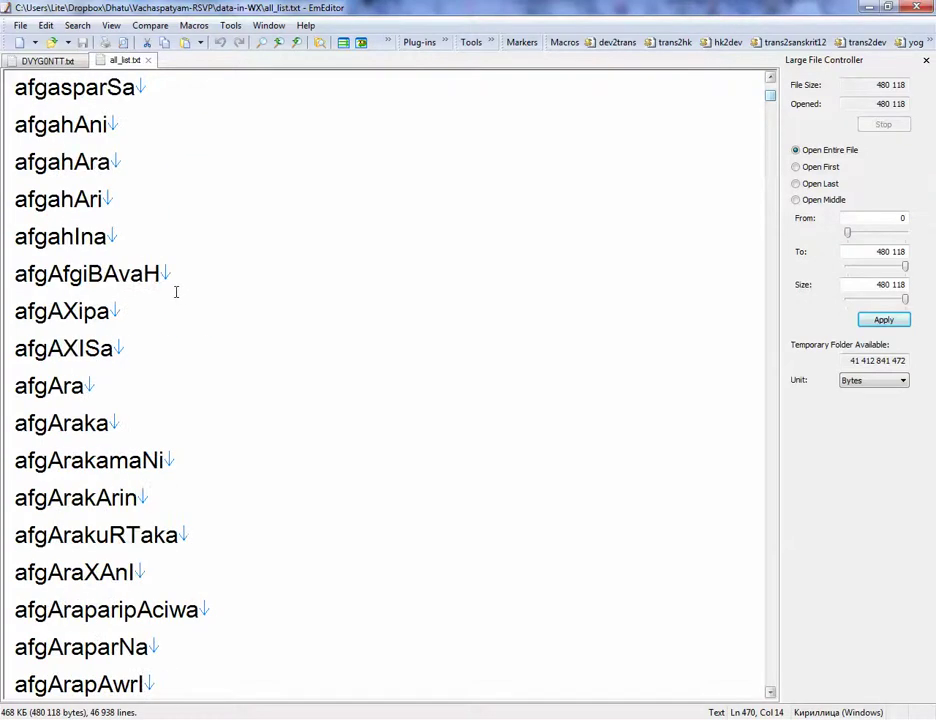
scroll(176, 292, "down", 20)
scroll(178, 291, "down", 14)
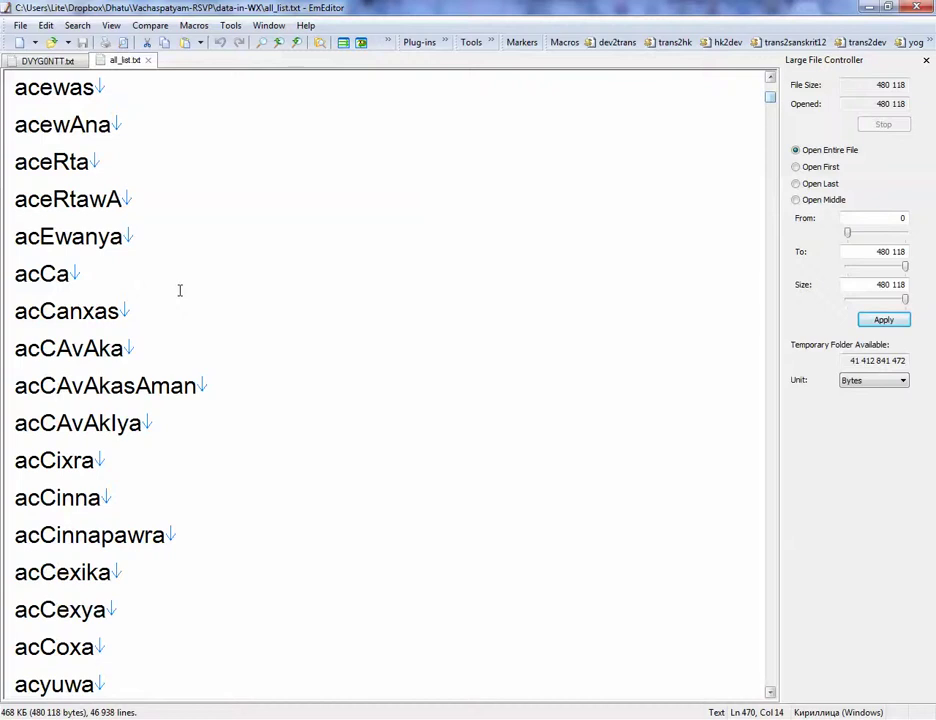
scroll(180, 290, "down", 5)
scroll(180, 290, "down", 5)
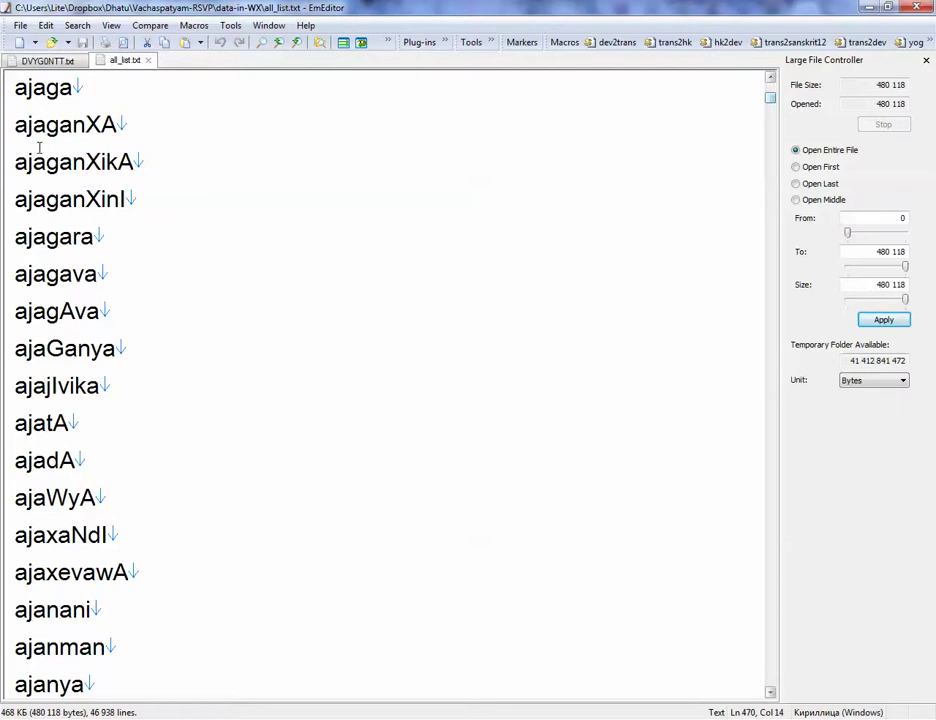
left_click(88, 198)
Step: Open a.txt from the data-in-WX folder and look at the dictionary text around its middle
key("alt+Tab")
double_click(196, 94)
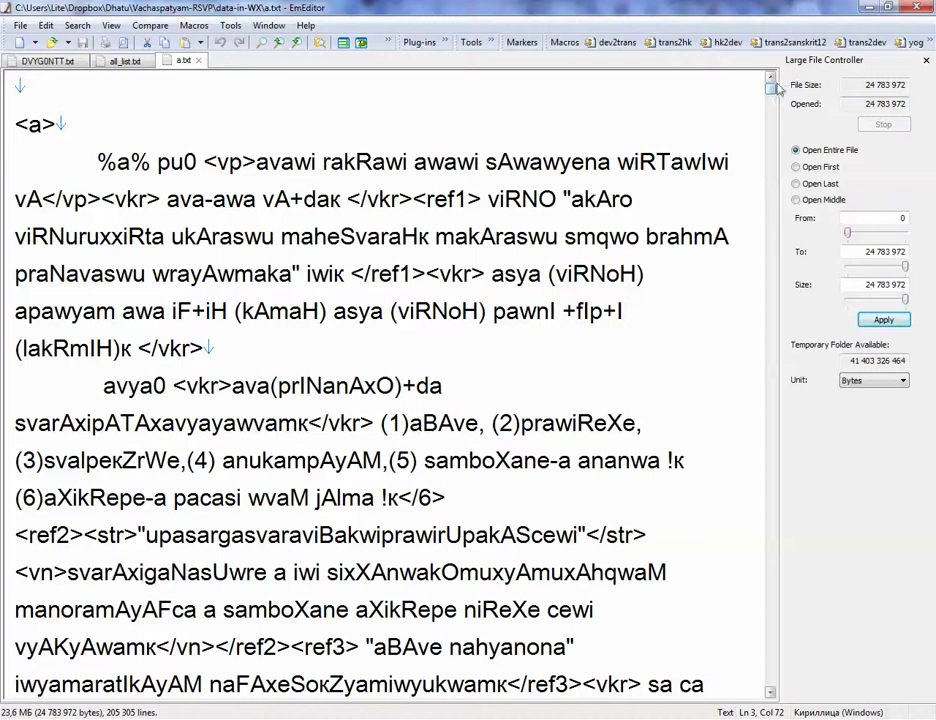
left_click_drag(770, 88, 770, 360)
left_click(458, 423)
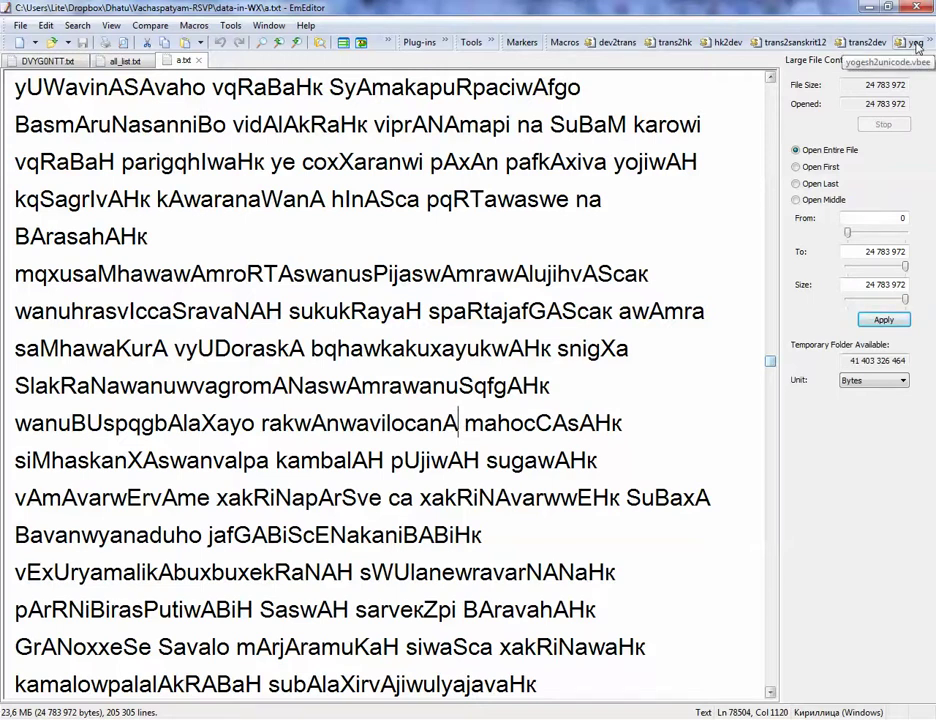
left_click(552, 273)
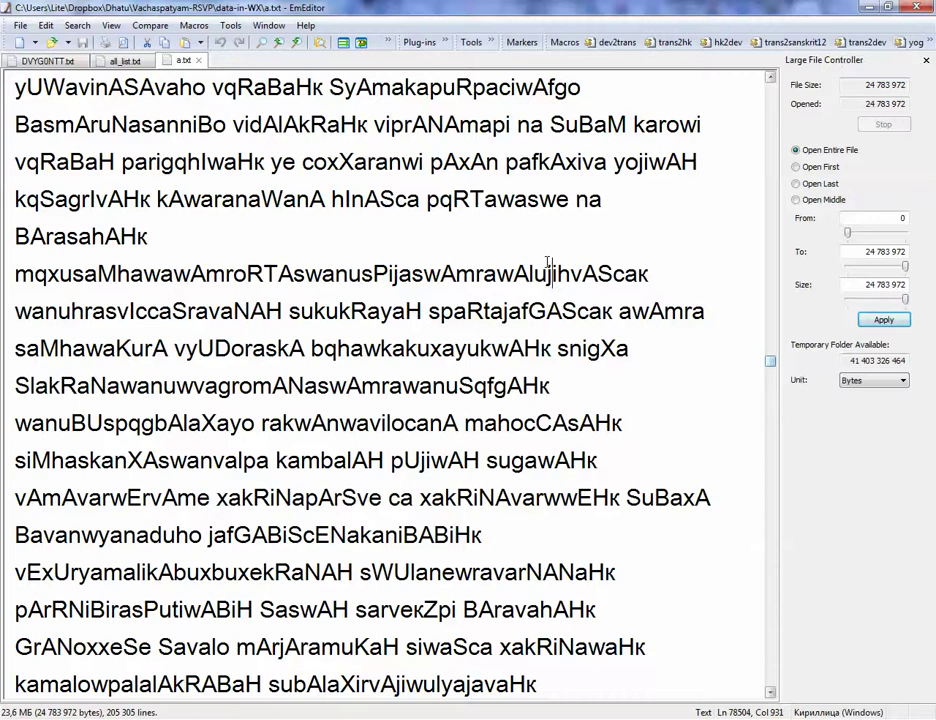
Step: Examine the final entries of a.txt and highlight the vkr tag name in the hve entry
left_click_drag(770, 377, 770, 688)
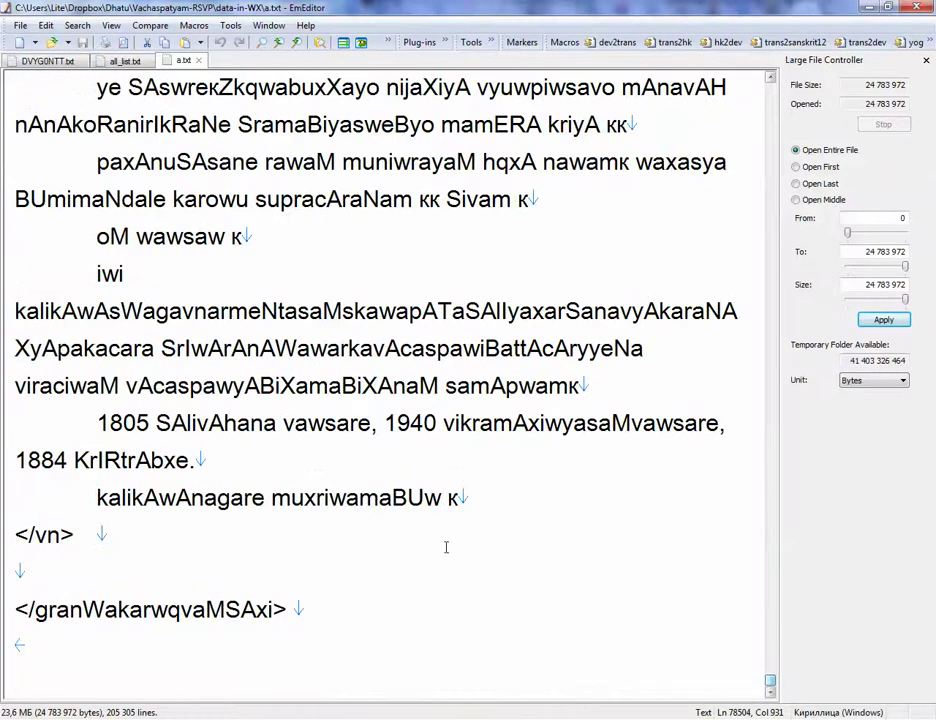
scroll(370, 576, "up", 15)
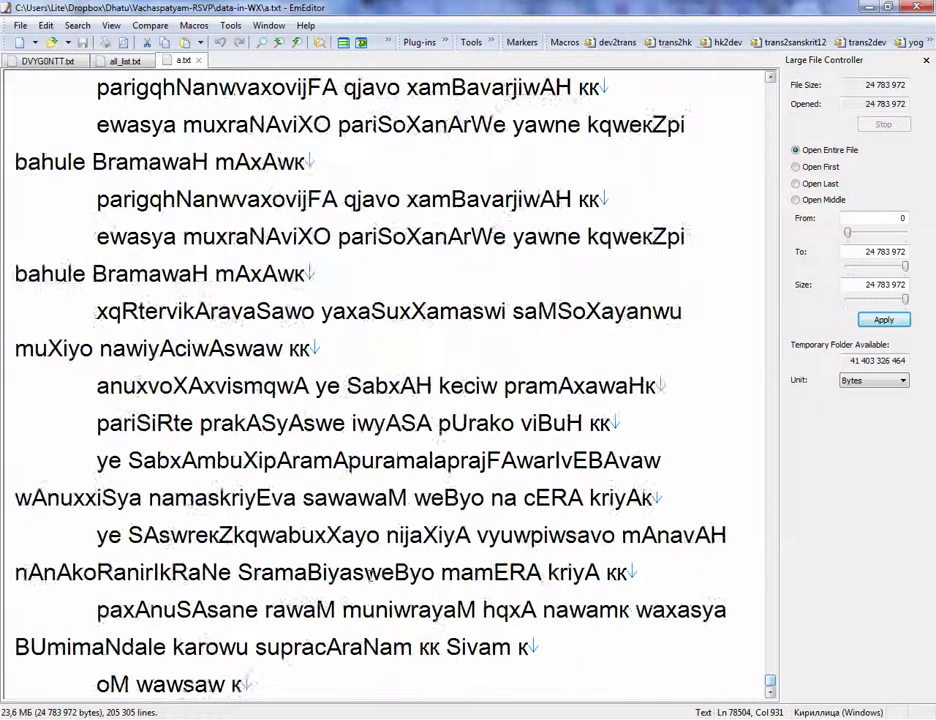
scroll(372, 576, "up", 4)
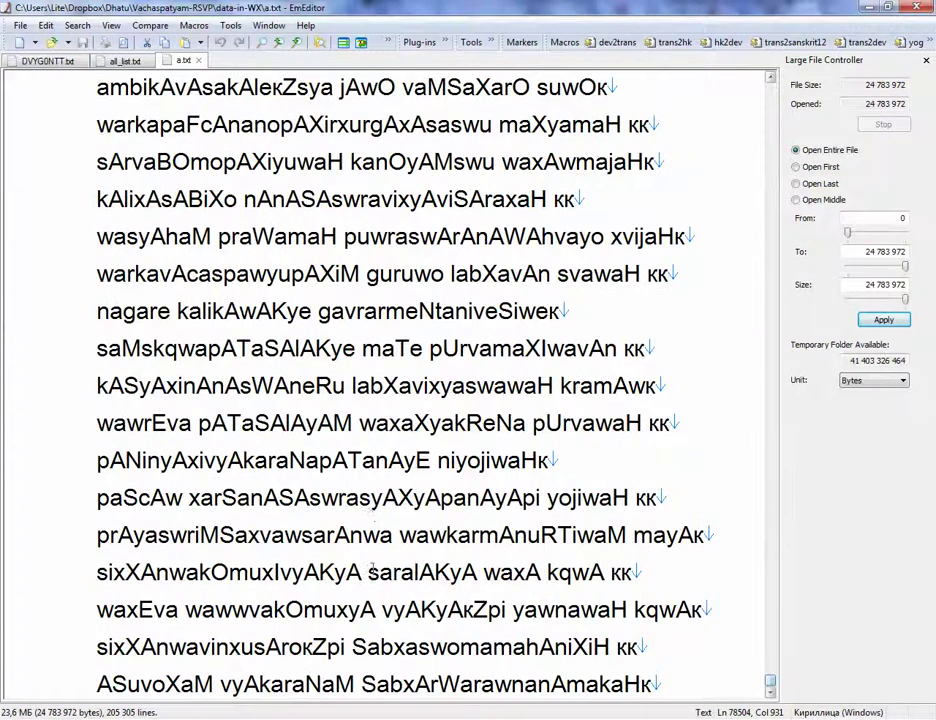
scroll(510, 425, "up", 8)
scroll(576, 517, "up", 2)
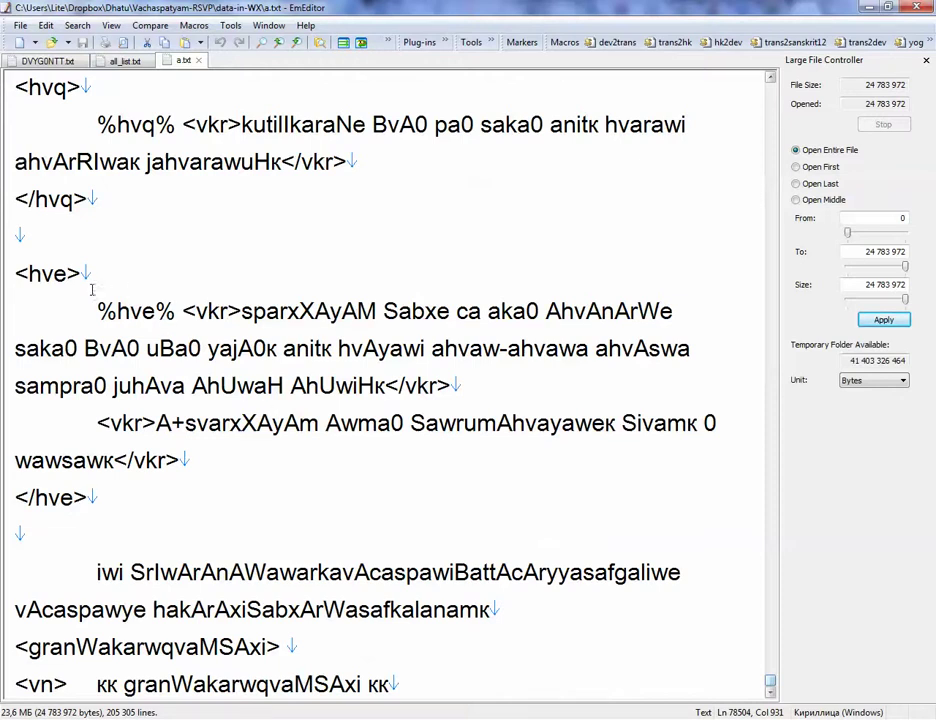
left_click(232, 311)
mouse_move(219, 311)
left_mouse_down()
mouse_move(197, 312)
mouse_move(229, 312)
left_mouse_up()
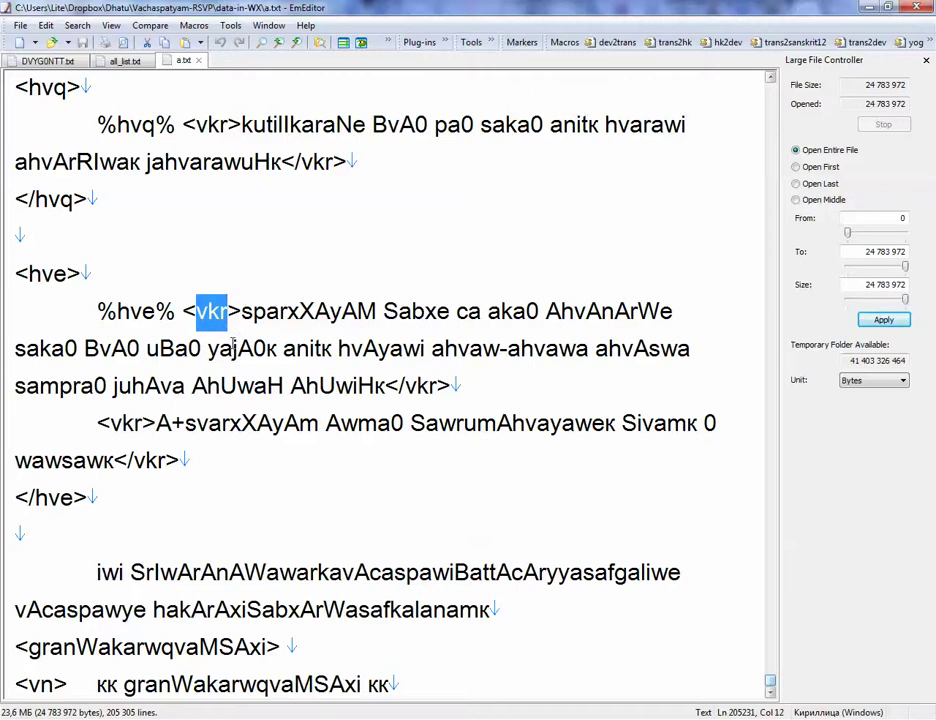
Step: Copy the first vkr passage of the hve entry into a new document and run the yogesh2unicode macro on it
left_click_drag(241, 311, 386, 386)
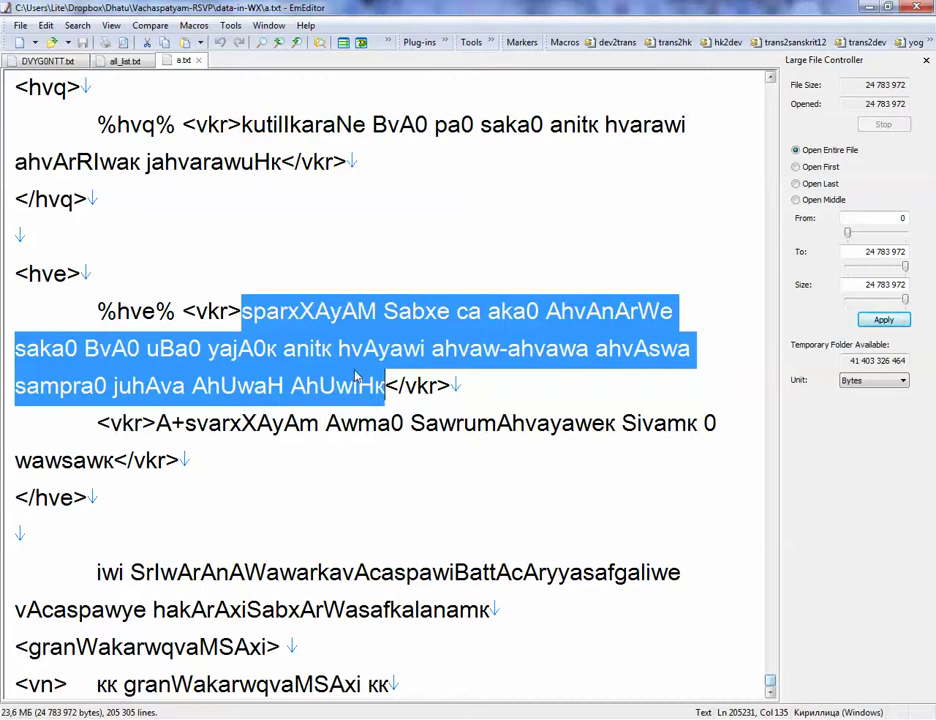
key("ctrl+c")
left_click(18, 42)
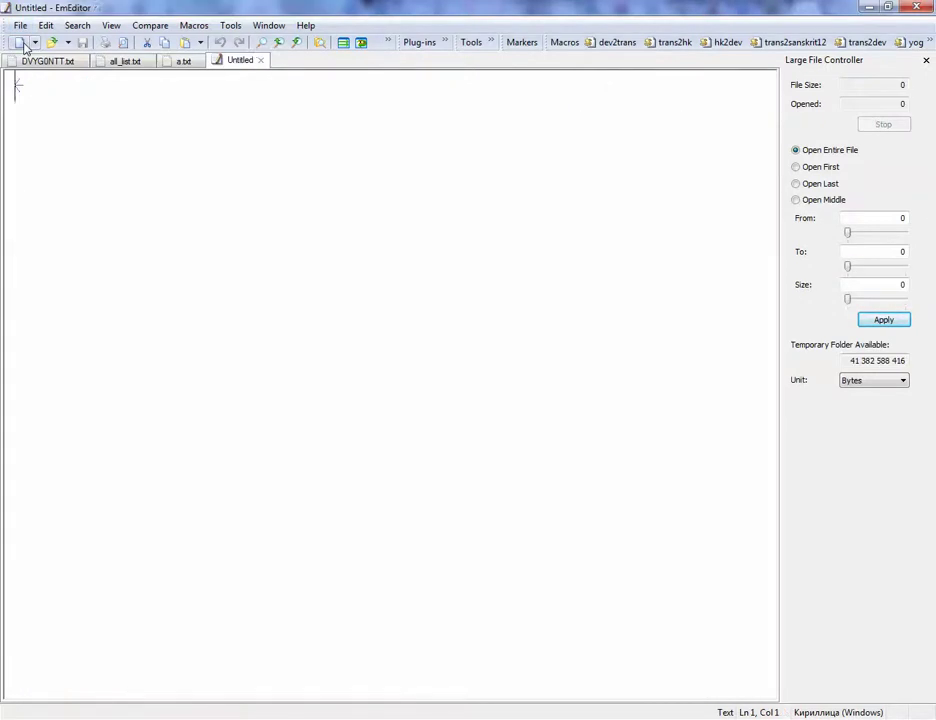
key("ctrl+v")
left_click(905, 43)
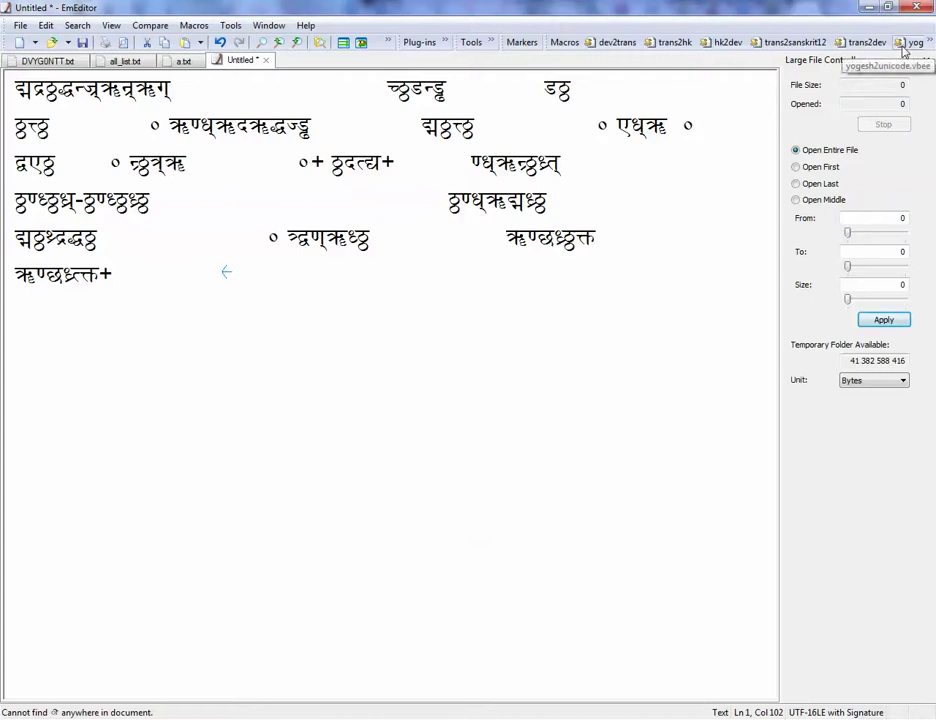
Step: Return to a.txt and highlight the 0 that marks the abbreviation after "sampra" in the hve entry
left_click(170, 62)
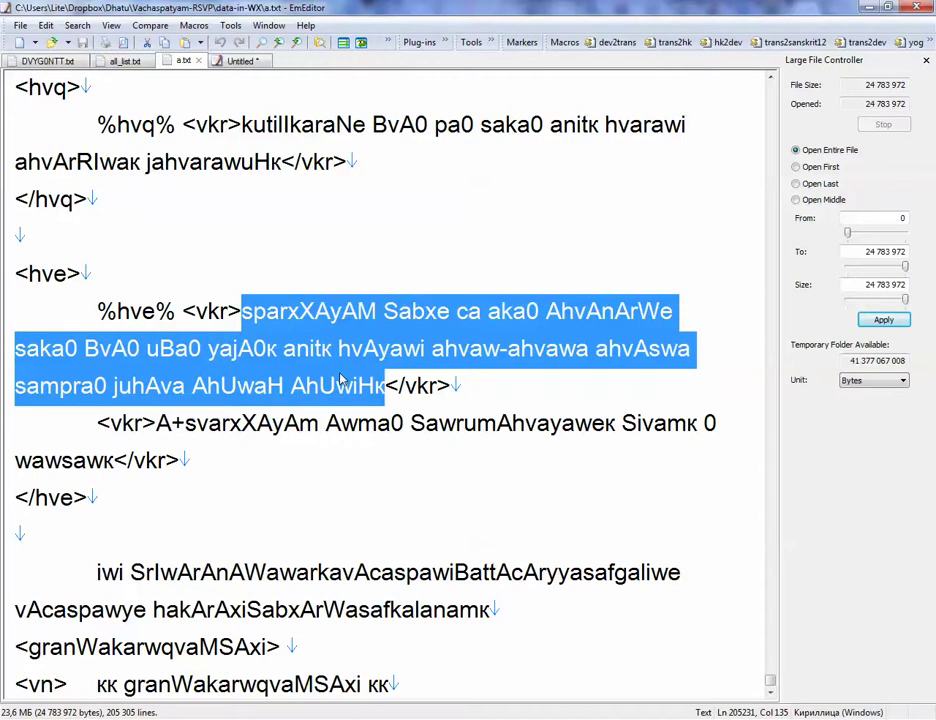
left_click(190, 383)
left_click(108, 383)
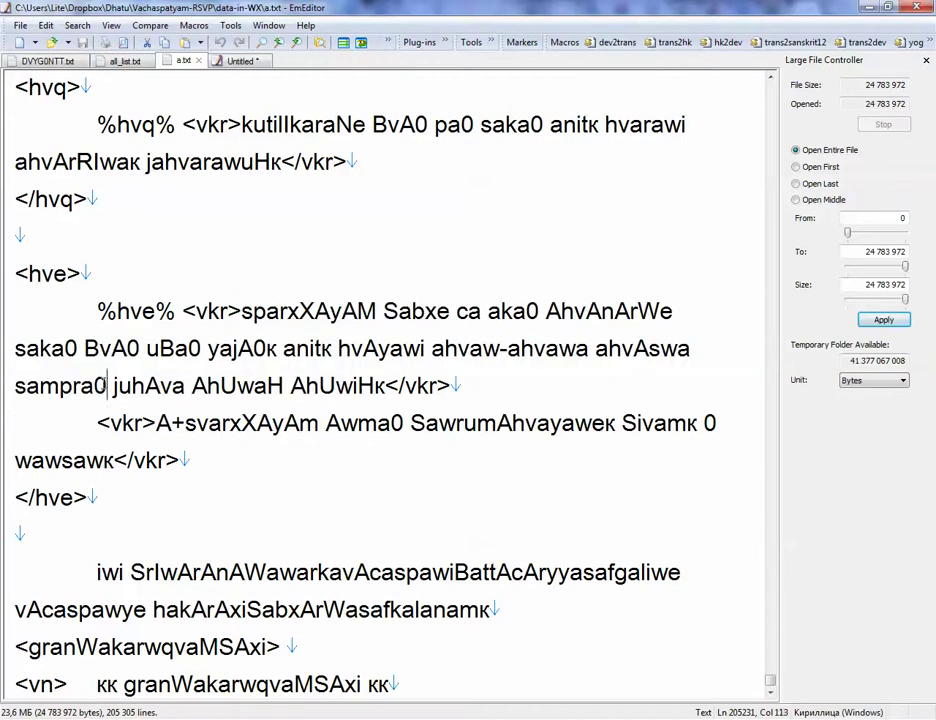
key("shift+Left")
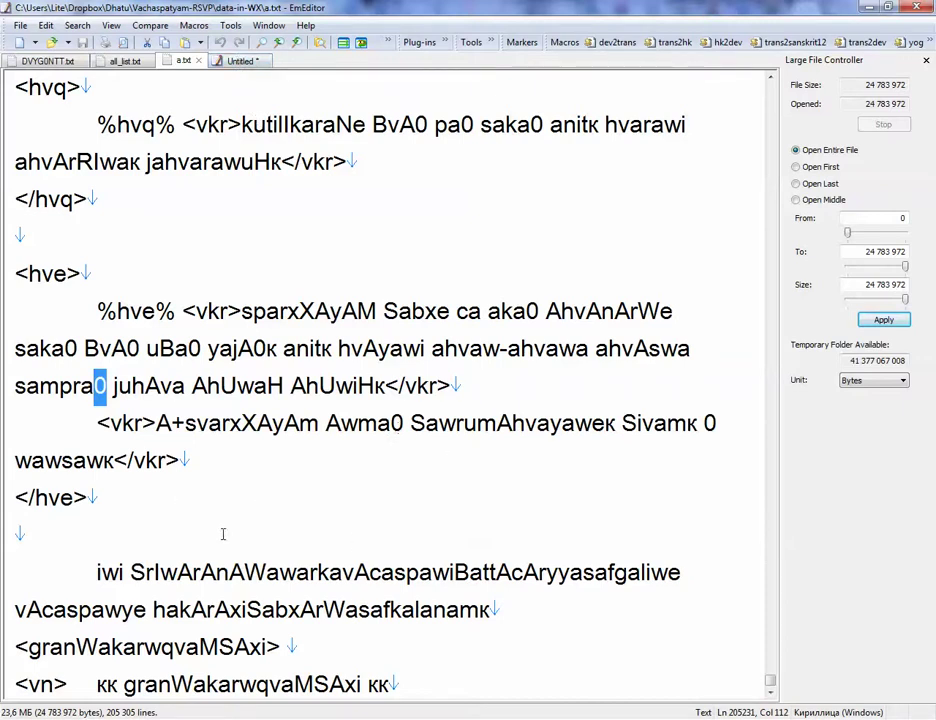
Step: Switch to the file manager and go back up to the Vachaspatyam-RSVP folder
key("alt+Tab")
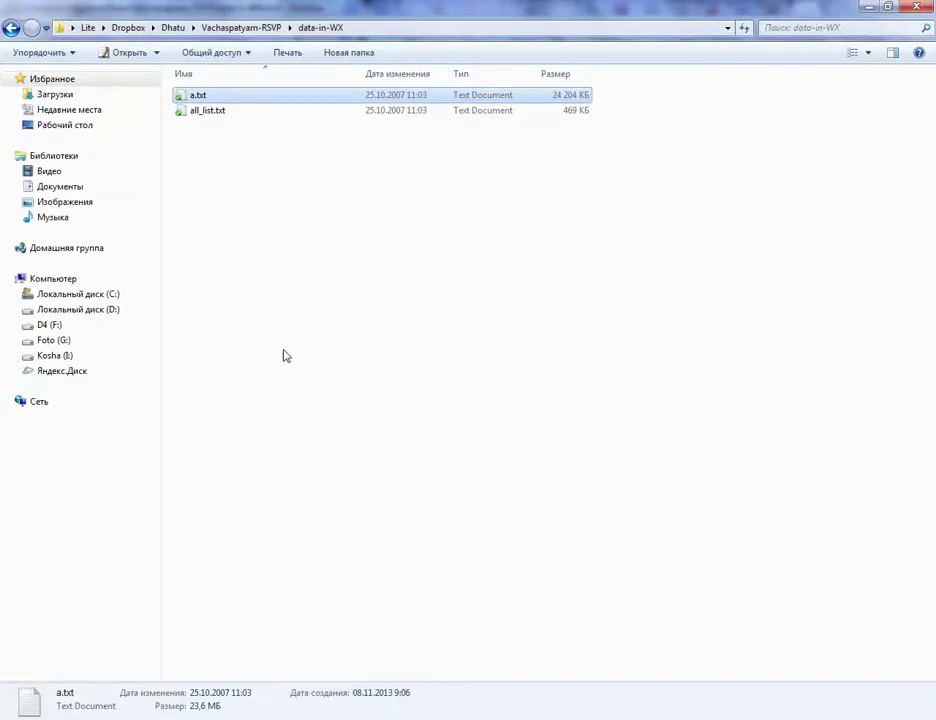
left_click(272, 30)
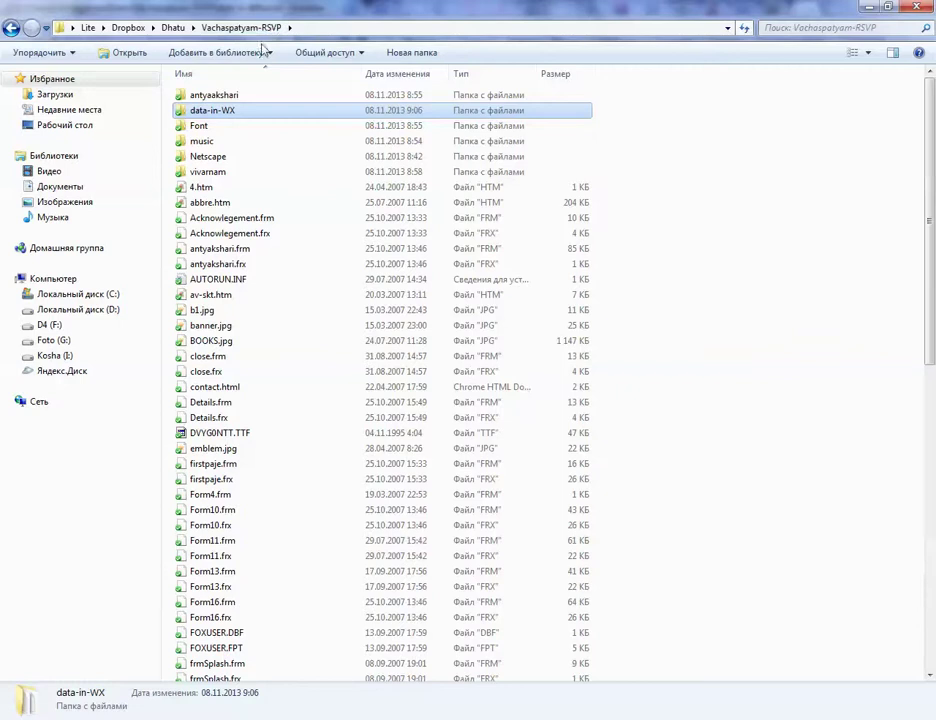
Step: Open abbre.htm in EditPlus and examine its HTML source from the DV-TTYogesh lines at the start to the closing tags
right_click(226, 204)
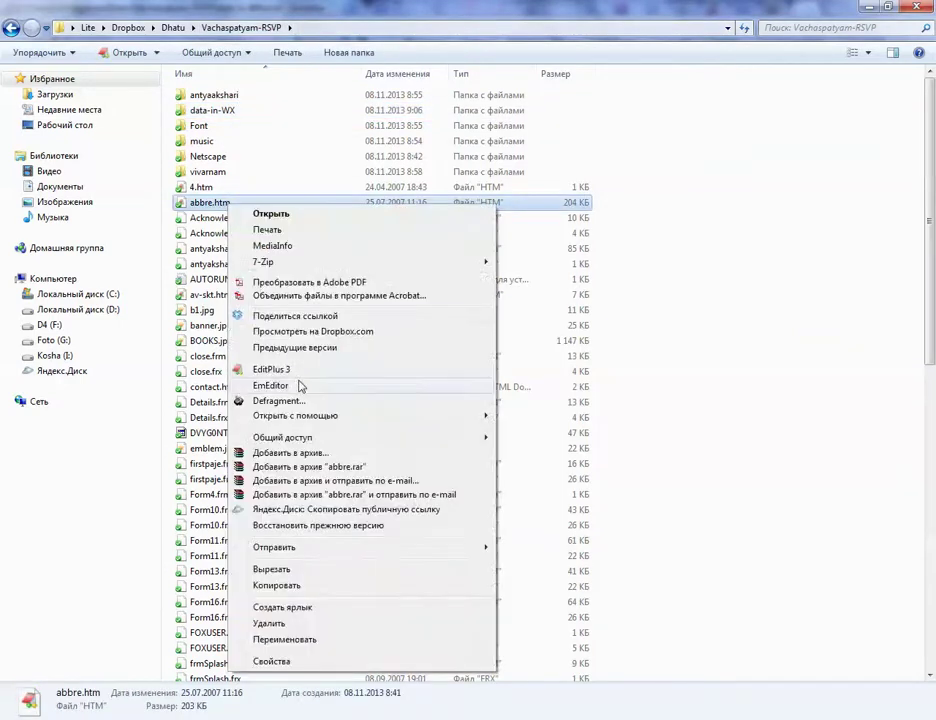
left_click(279, 371)
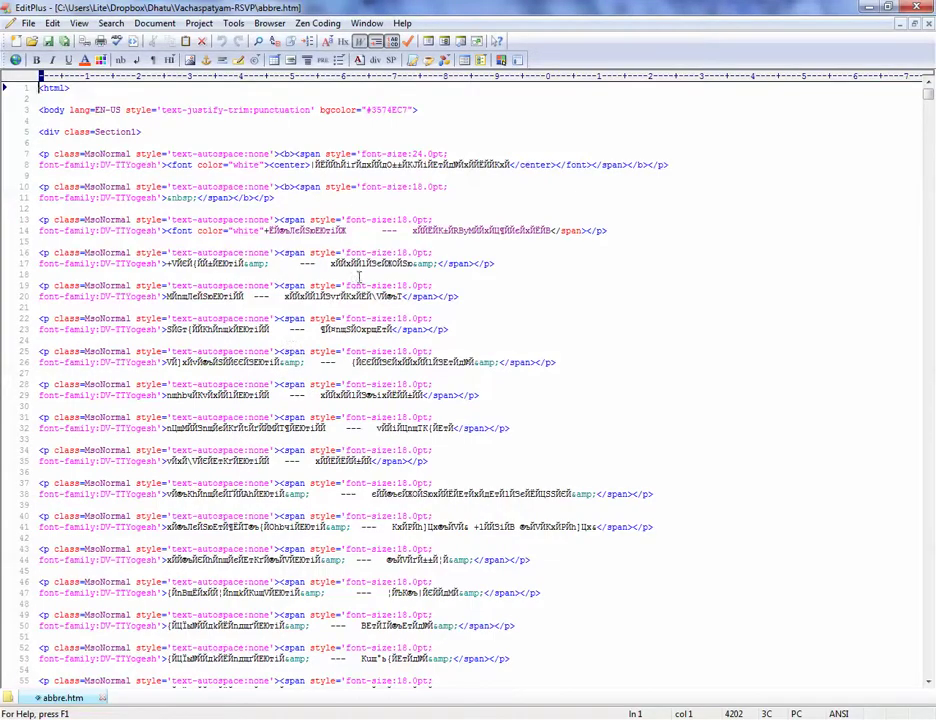
left_click(356, 263)
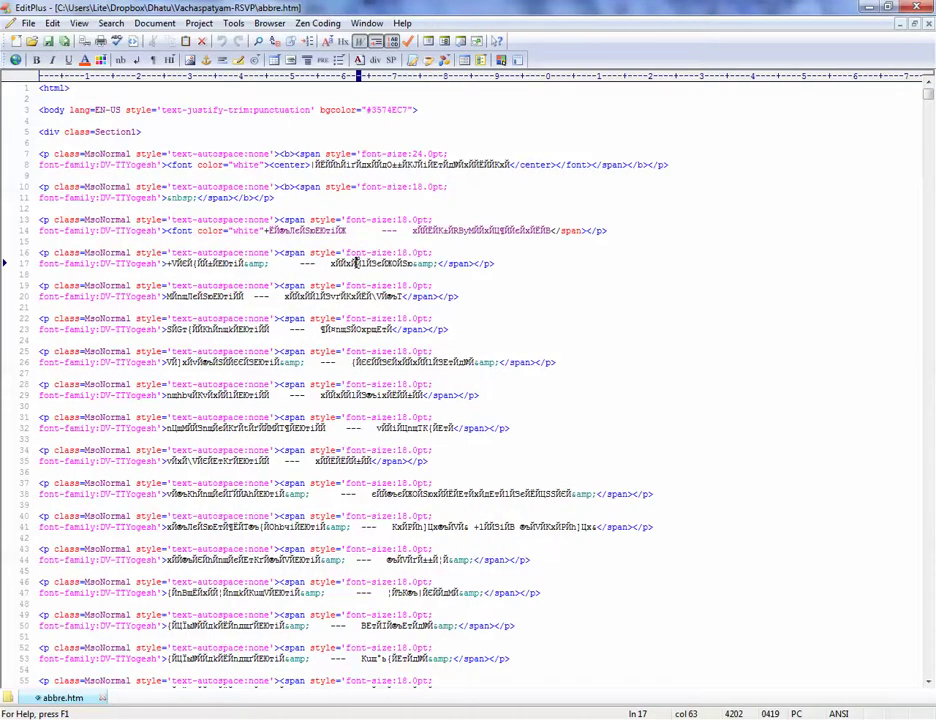
left_click(49, 110)
left_click_drag(928, 92, 929, 677)
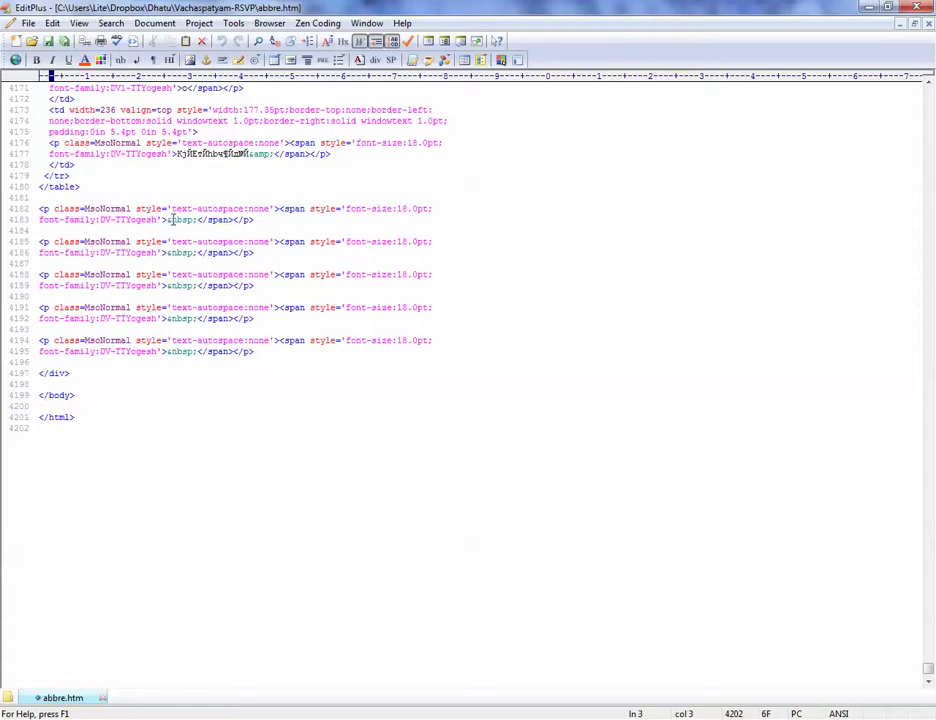
left_click_drag(168, 220, 197, 222)
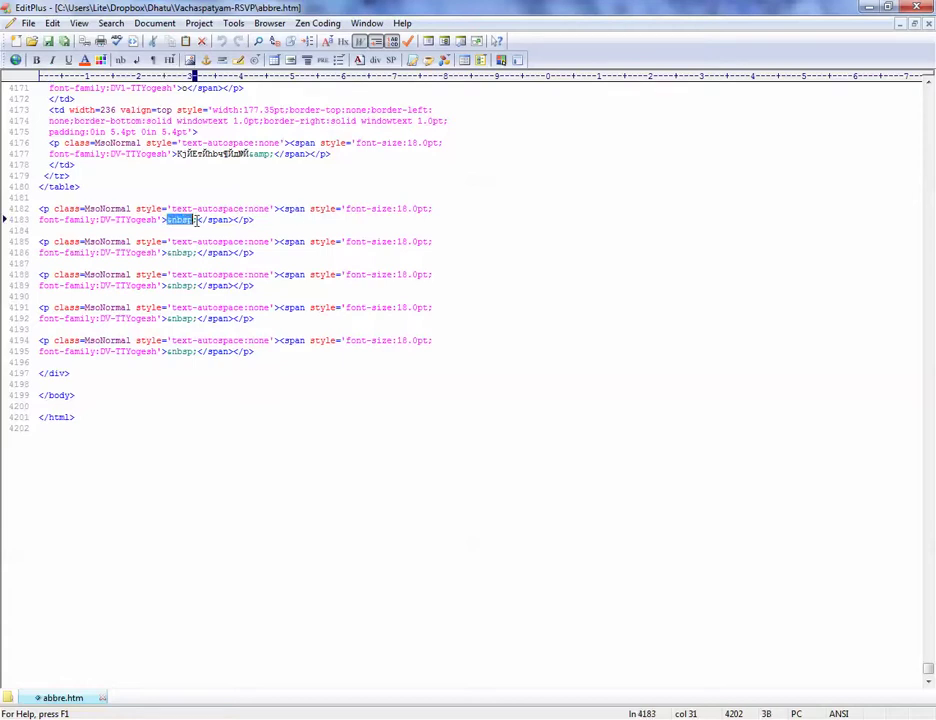
left_click_drag(928, 668, 928, 88)
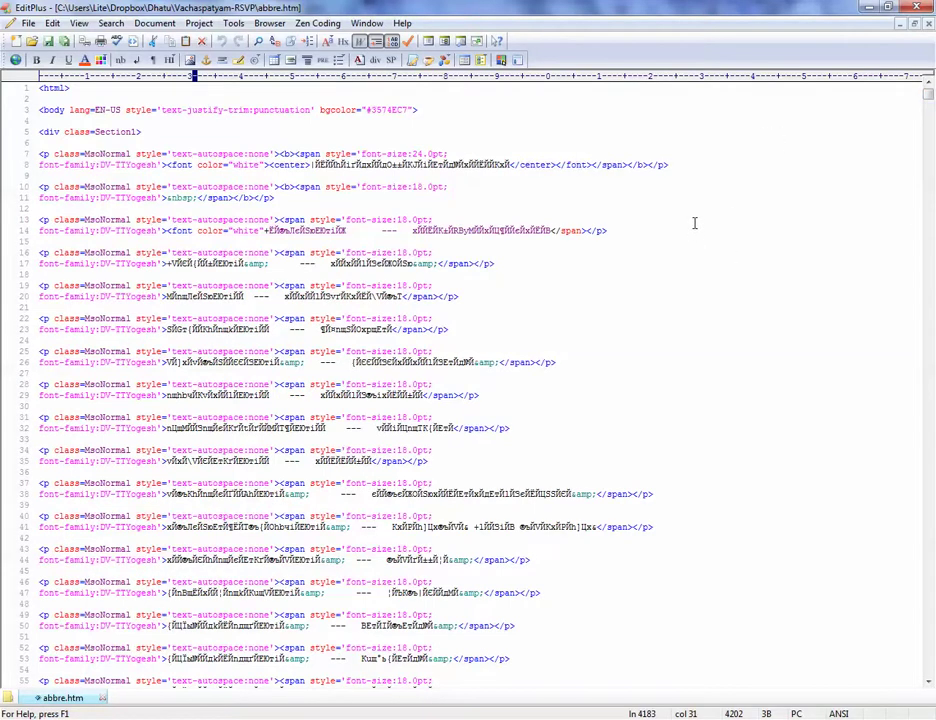
Step: Return to the file manager, open abbre.htm in Chrome and look over the rendered page
key("alt+Tab")
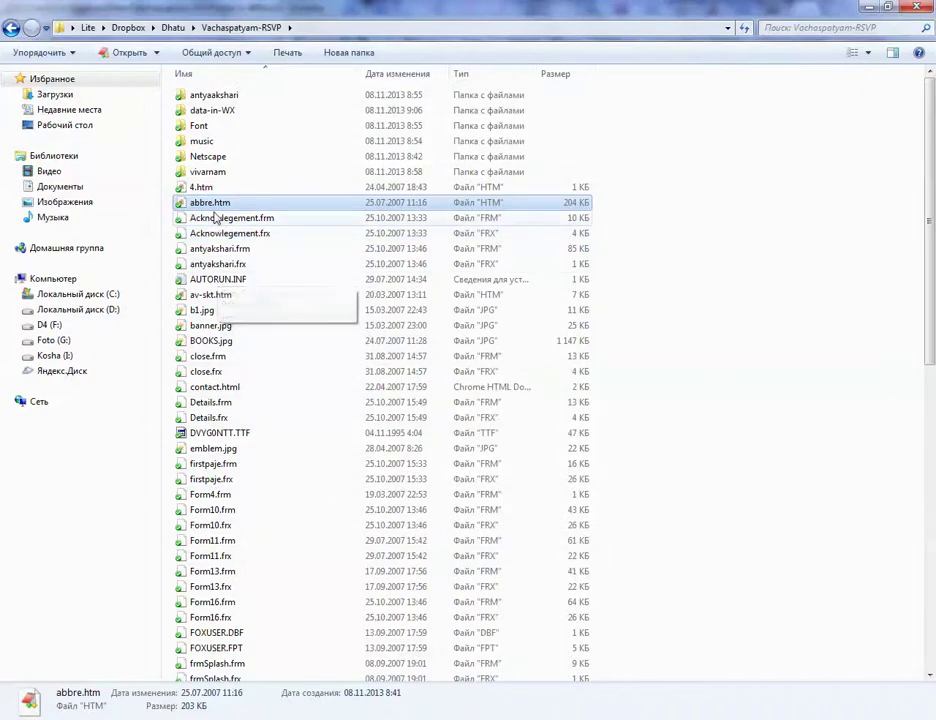
right_click(211, 204)
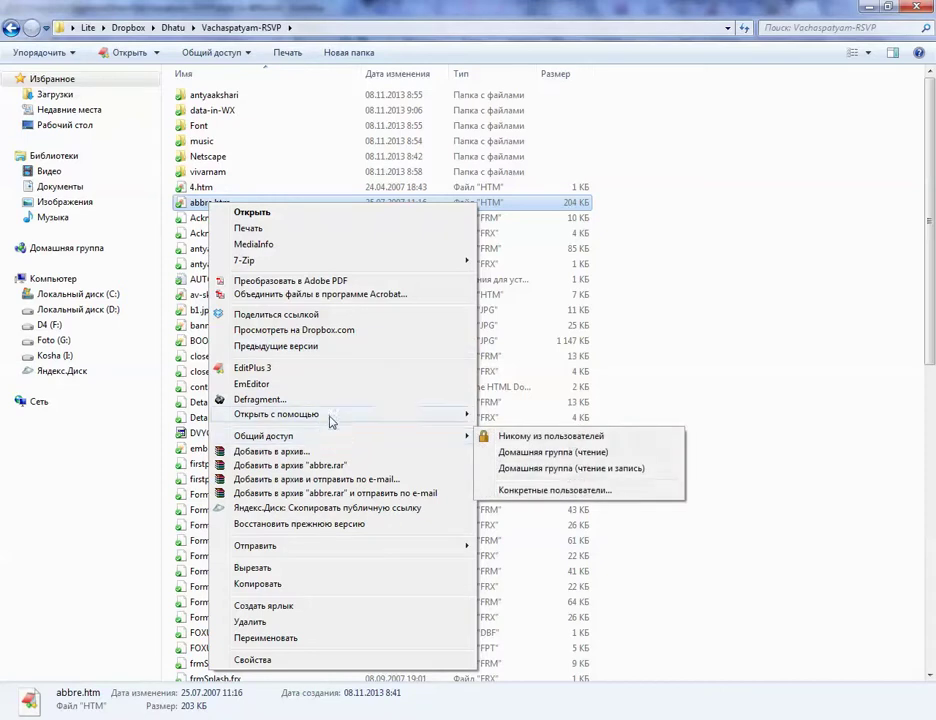
mouse_move(331, 421)
left_click(541, 348)
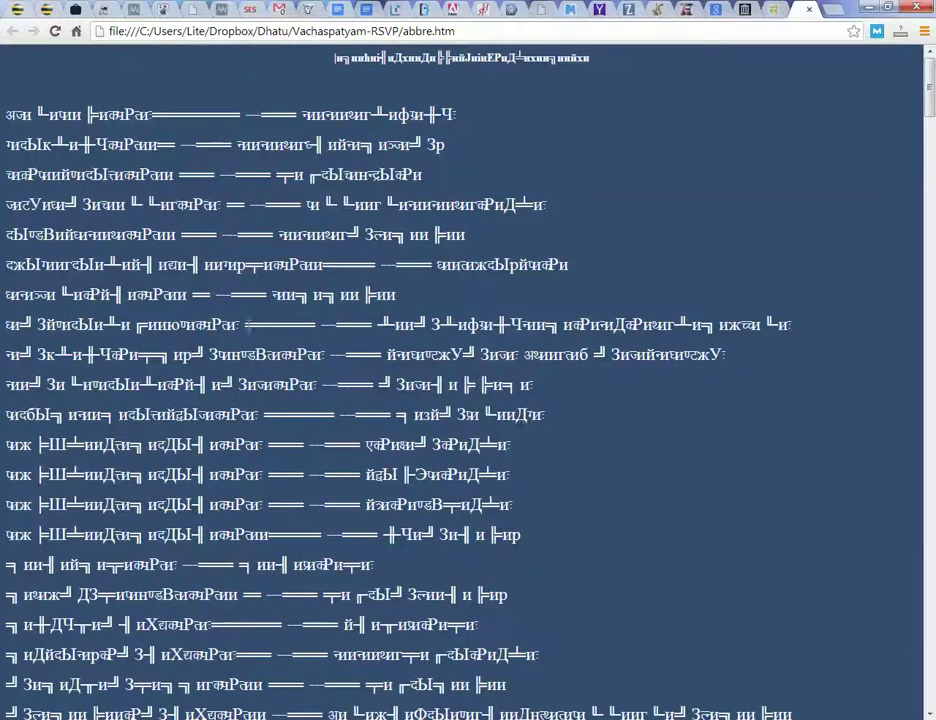
scroll(934, 314, "down", 10)
left_click_drag(930, 180, 930, 55)
Step: Try displaying the abbre.htm page with the Unicode (UTF-8) encoding and check the text of its entries
left_click(924, 31)
mouse_move(766, 247)
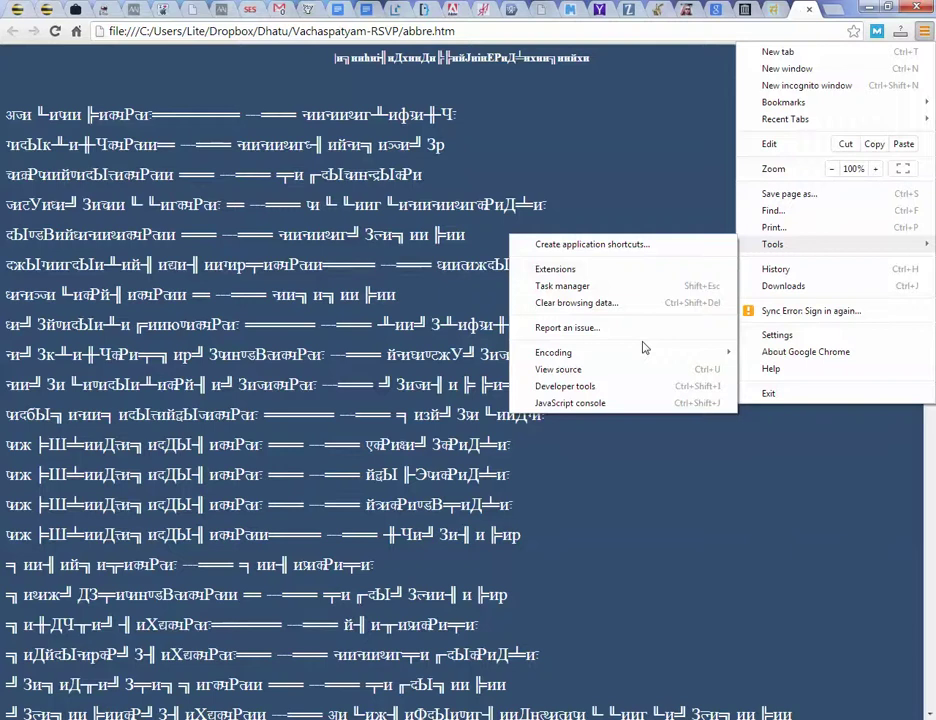
mouse_move(641, 354)
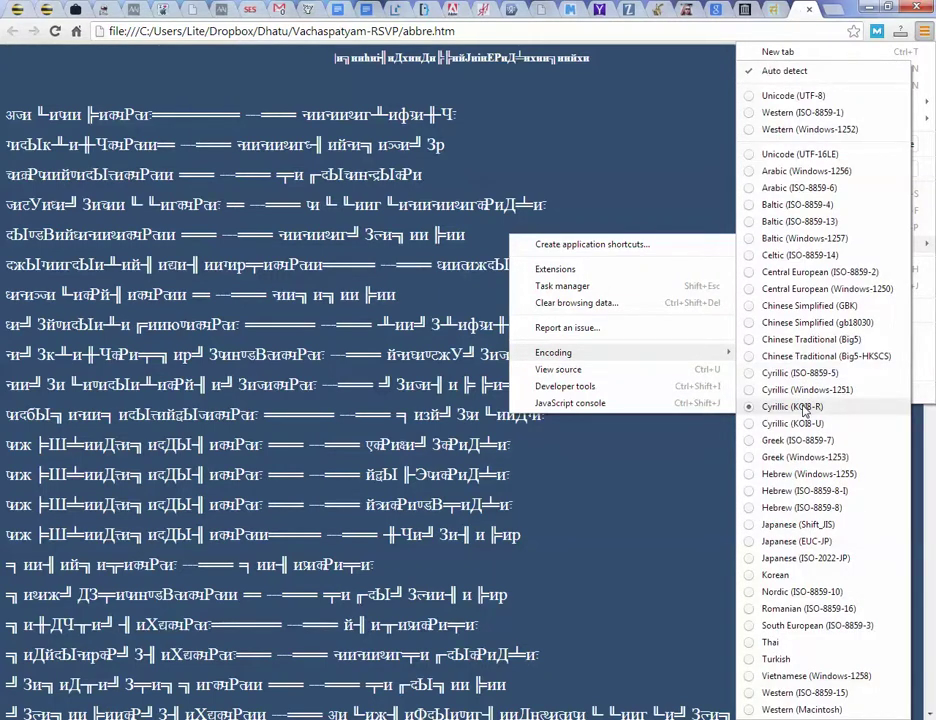
left_click(793, 101)
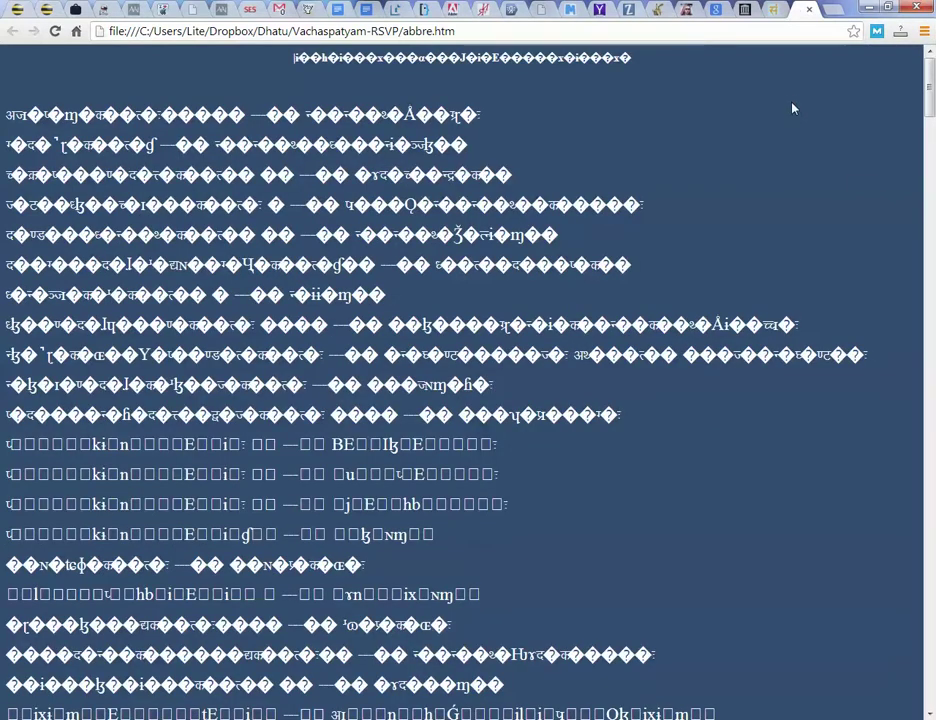
left_click_drag(350, 205, 624, 190)
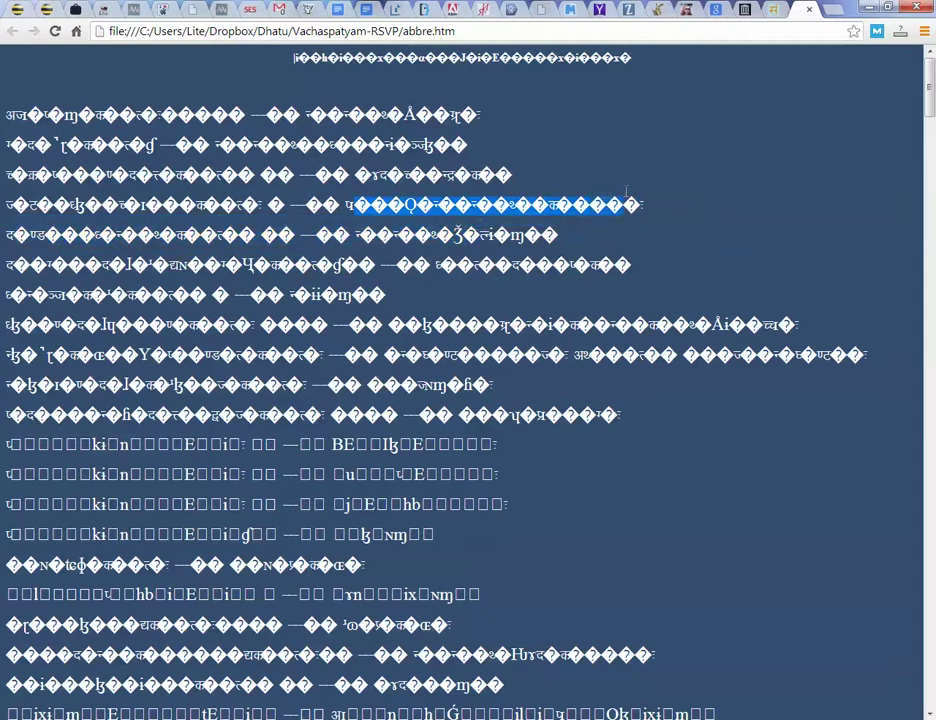
mouse_move(929, 85)
left_mouse_down()
mouse_move(932, 560)
mouse_move(931, 160)
mouse_move(916, 88)
left_mouse_up()
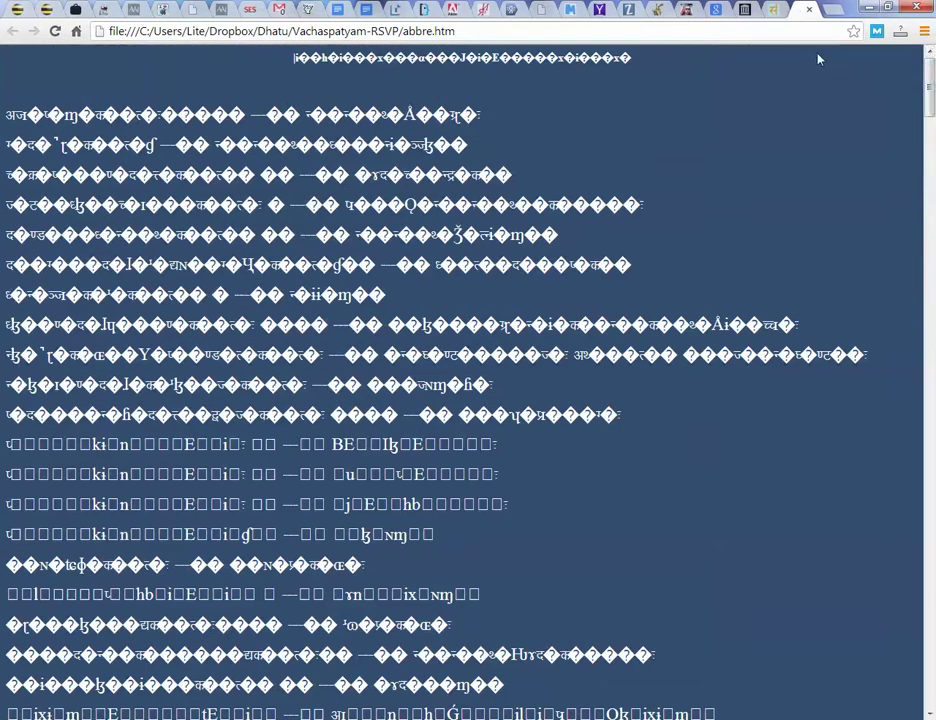
Step: Set the page encoding to Western (ISO-8859-1) and look through the abbreviation table down to its end
left_click(924, 31)
mouse_move(858, 248)
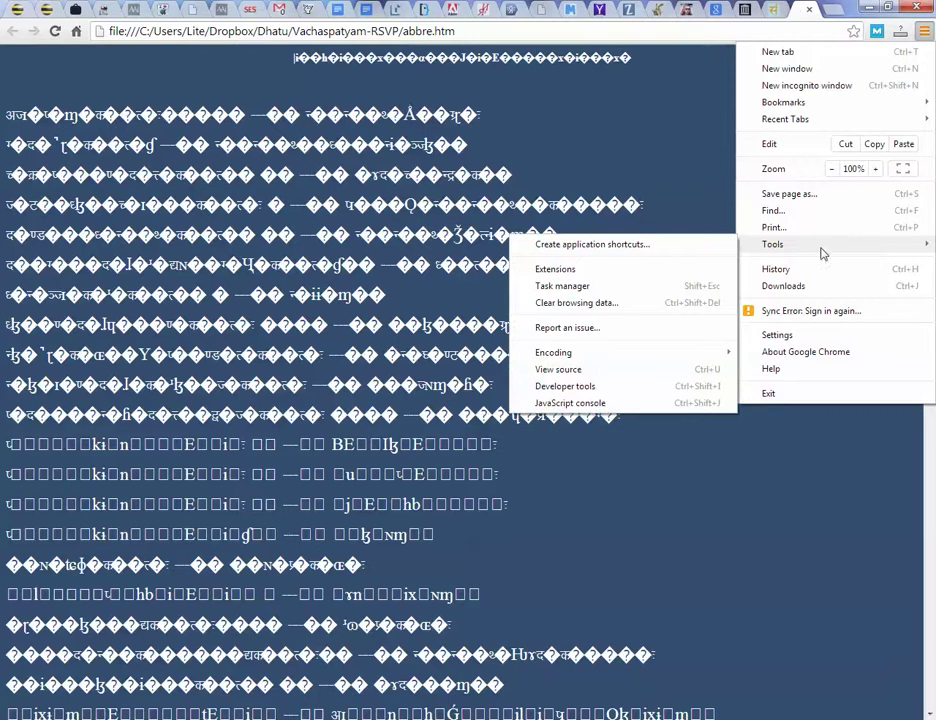
mouse_move(610, 355)
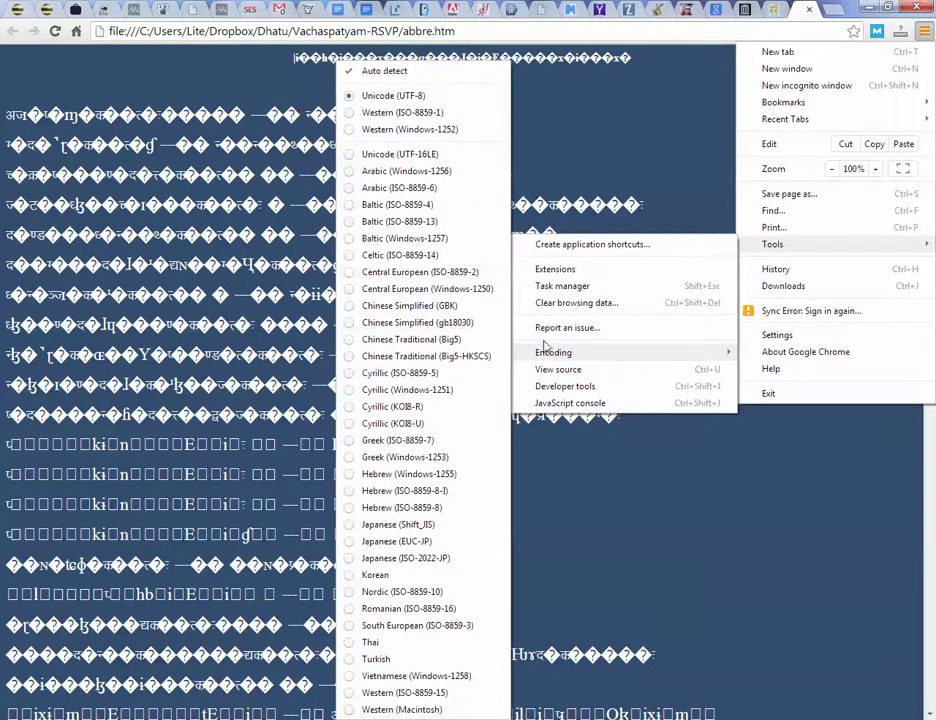
left_click(370, 115)
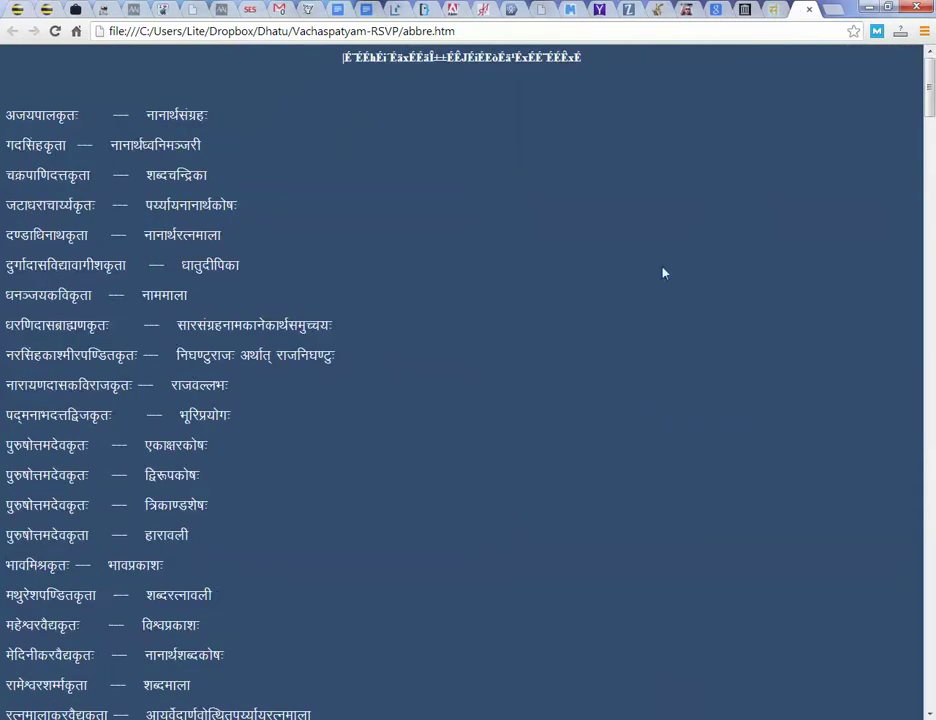
scroll(930, 500, "down", 15)
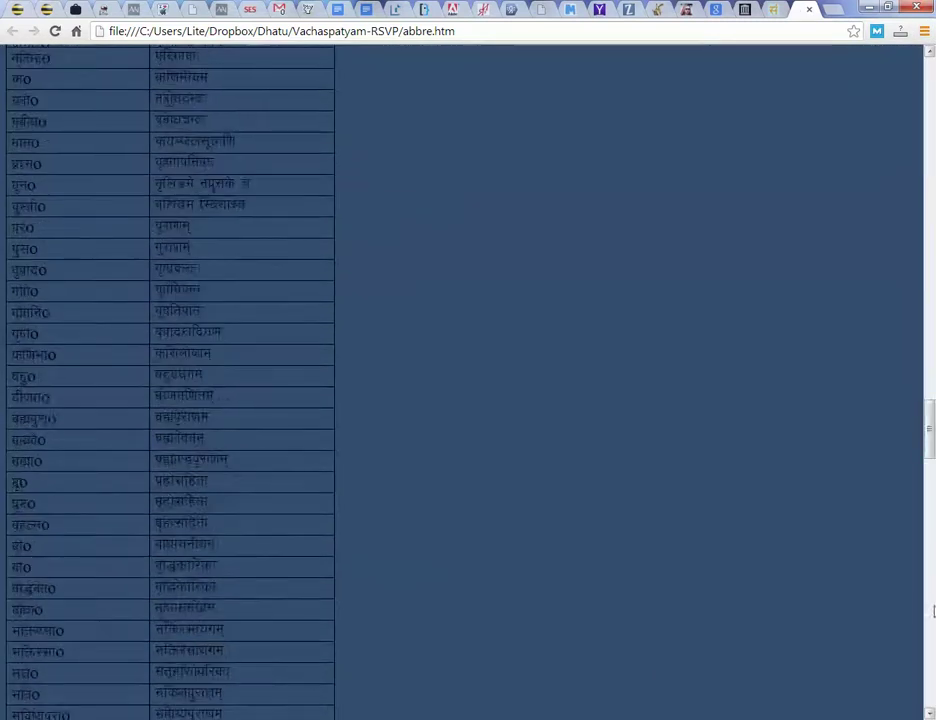
scroll(933, 608, "down", 20)
scroll(930, 625, "down", 6)
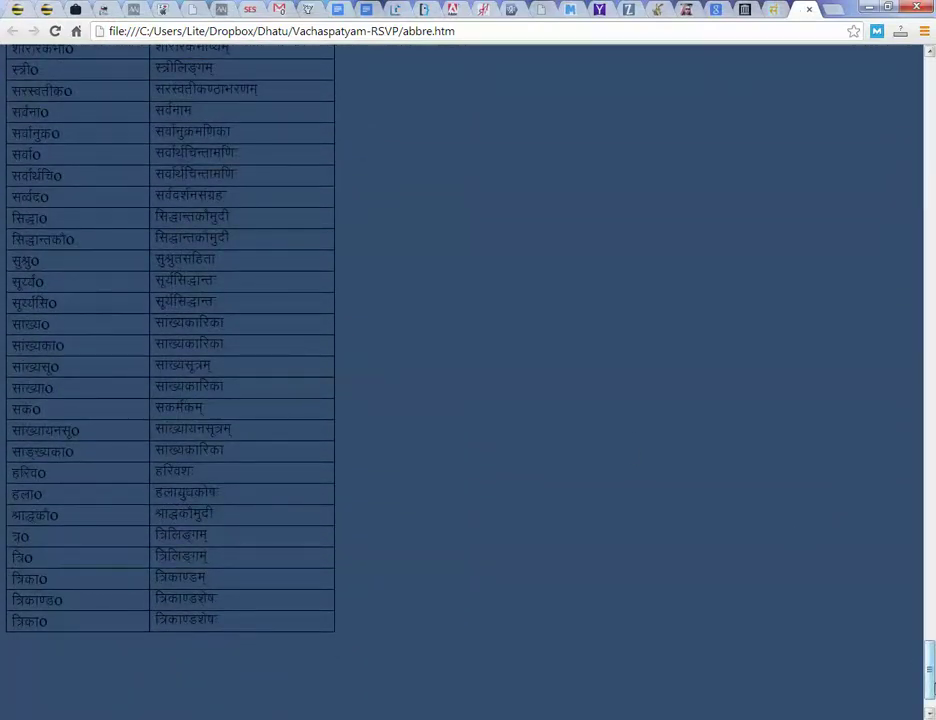
left_click_drag(930, 665, 930, 70)
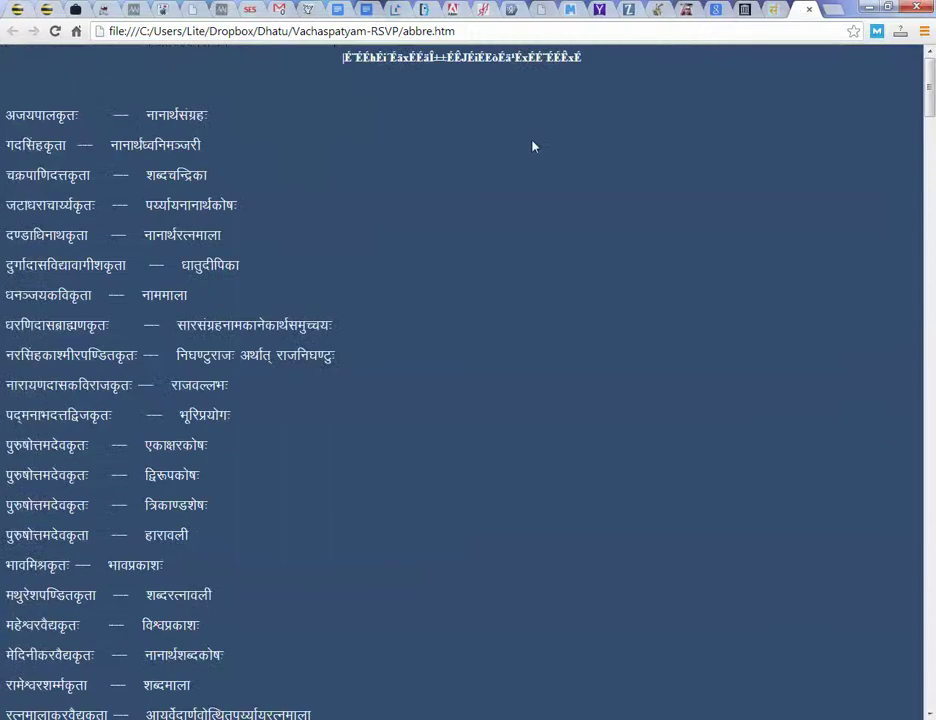
Step: Copy the whole abbre.htm page into a new EmEditor document and look over the pasted text
key("ctrl+a")
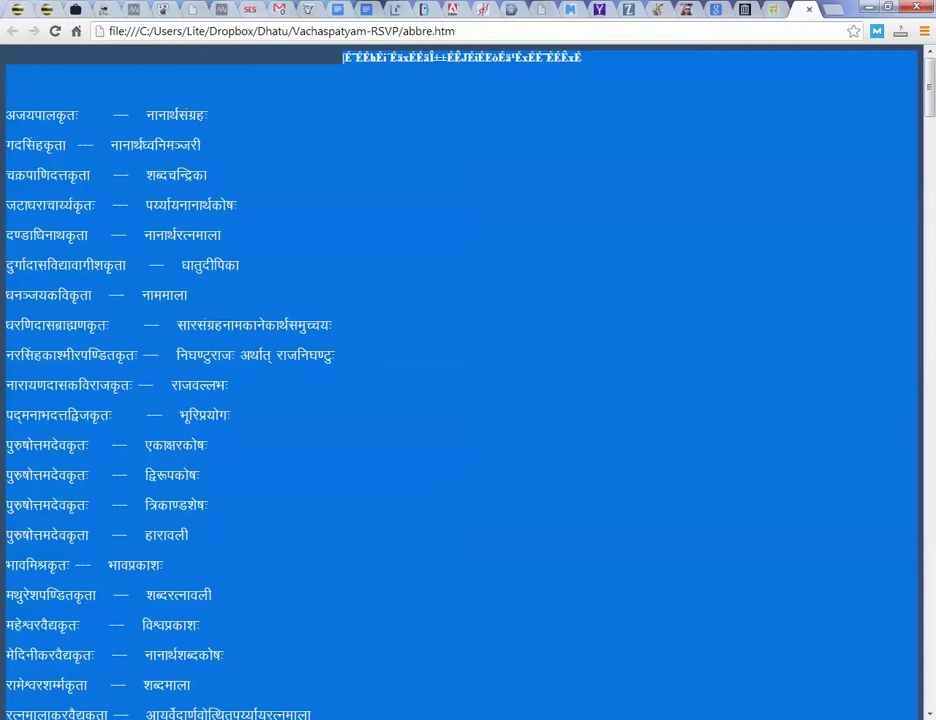
mouse_move(650, 712)
left_click(660, 640)
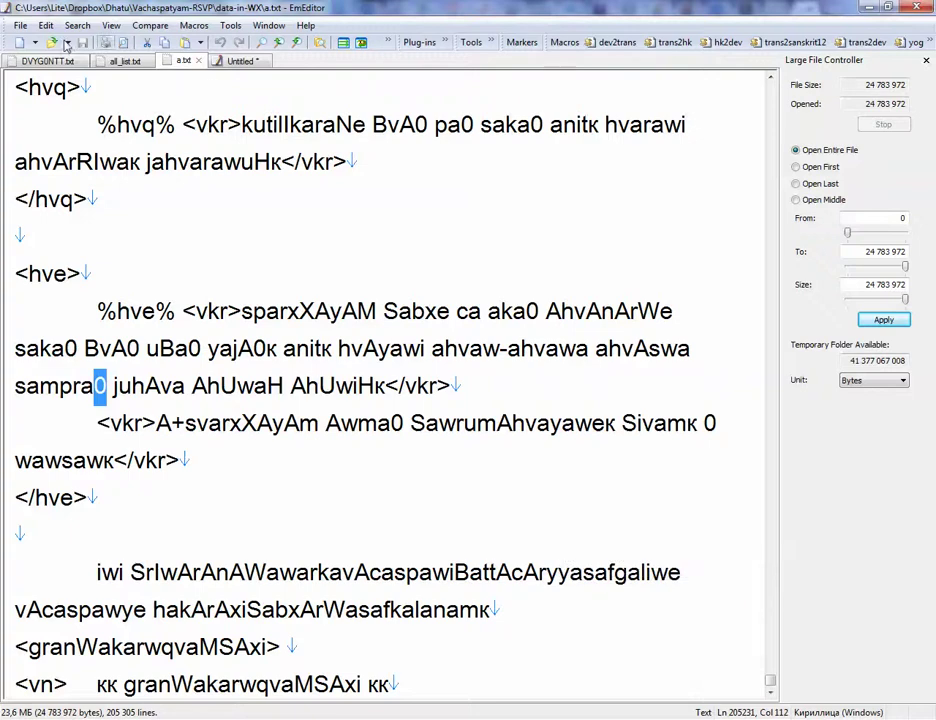
left_click(19, 43)
key("ctrl+v")
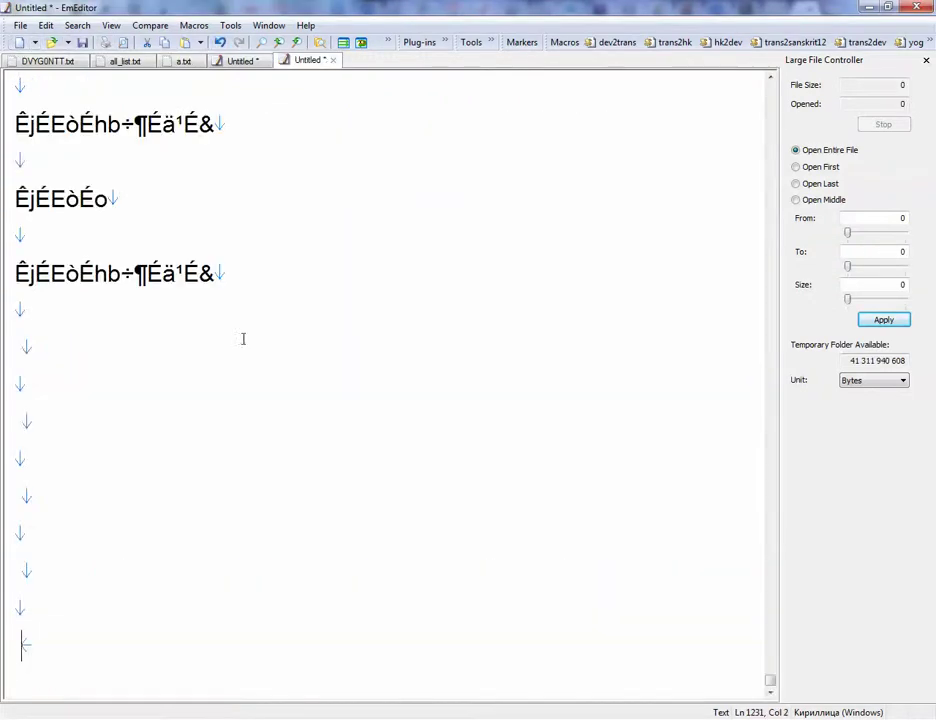
scroll(268, 349, "up", 5)
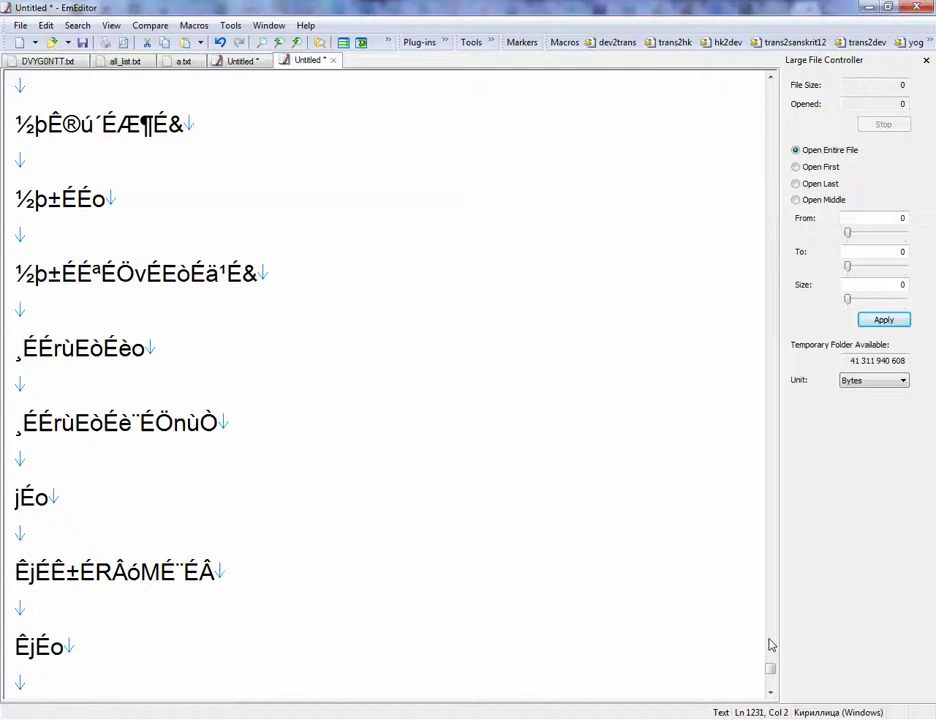
scroll(769, 612, "up", 20)
left_click(104, 352)
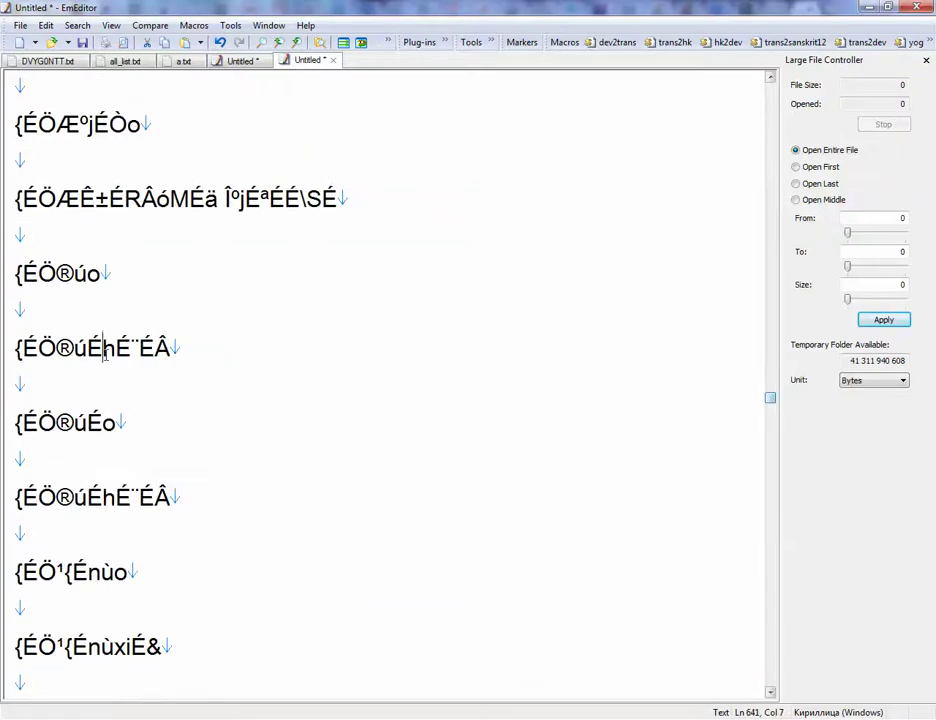
scroll(123, 441, "up", 15)
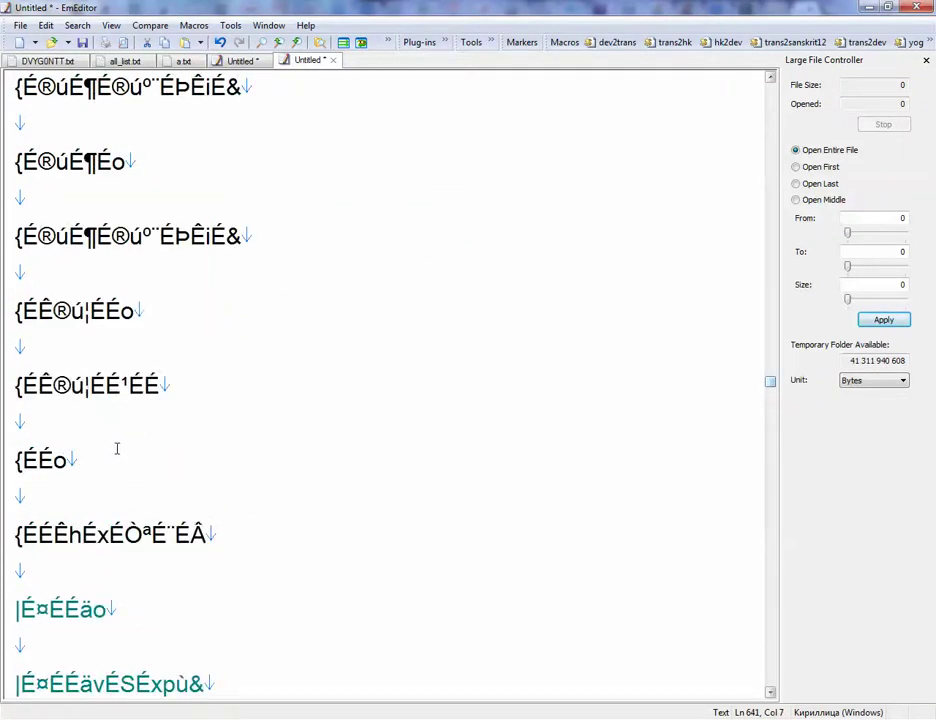
Step: Switch to the Vachaspatyam-RSVP folder, preview the glyphs of the DVYG0NTT.TTF font and close the preview
left_click(265, 712)
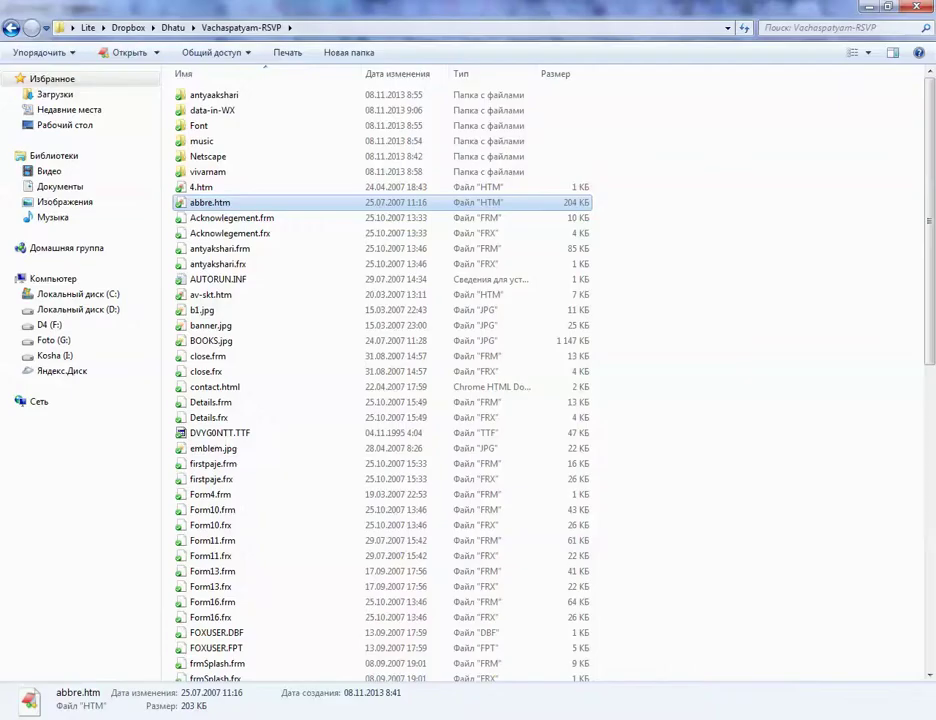
left_click(243, 436)
double_click(222, 438)
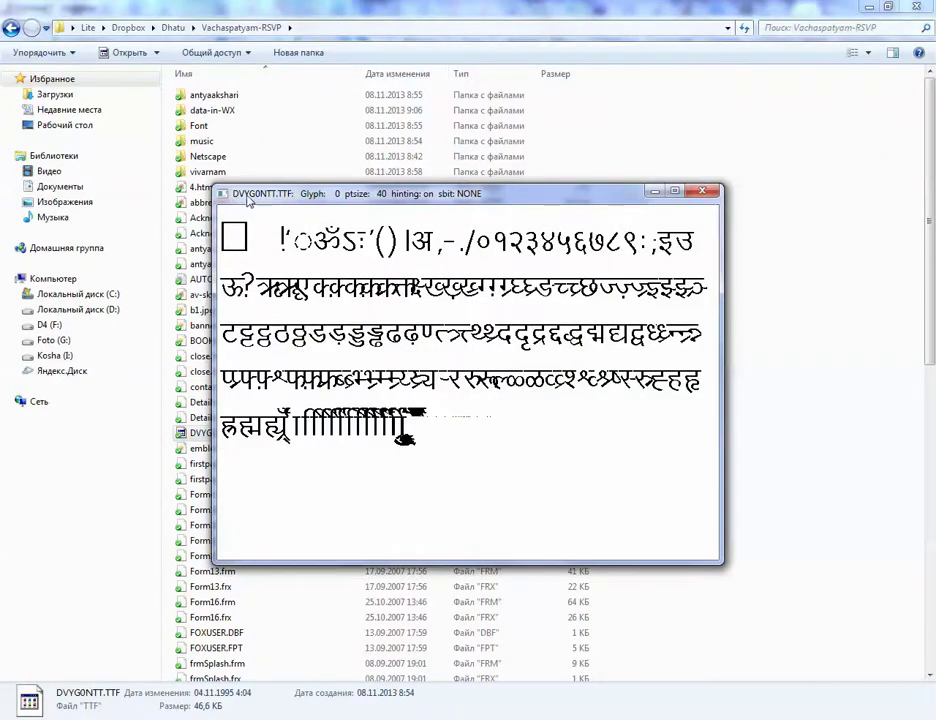
left_click(703, 190)
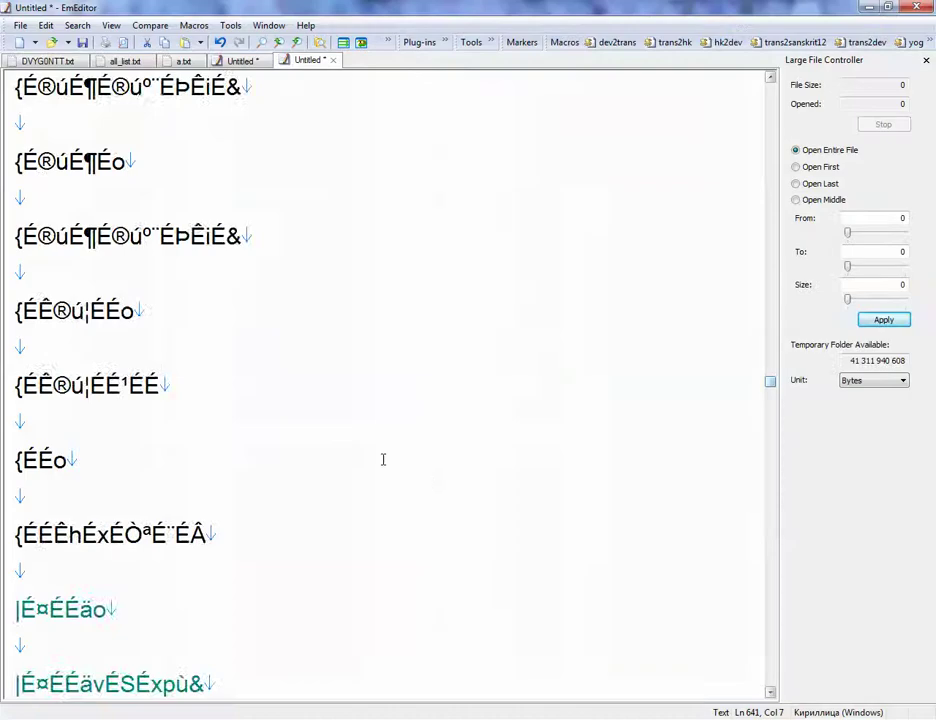
Step: Run the yogesh2unicode macro on the pasted abbreviation list and review the converted text from end to beginning
scroll(370, 459, "up", 12)
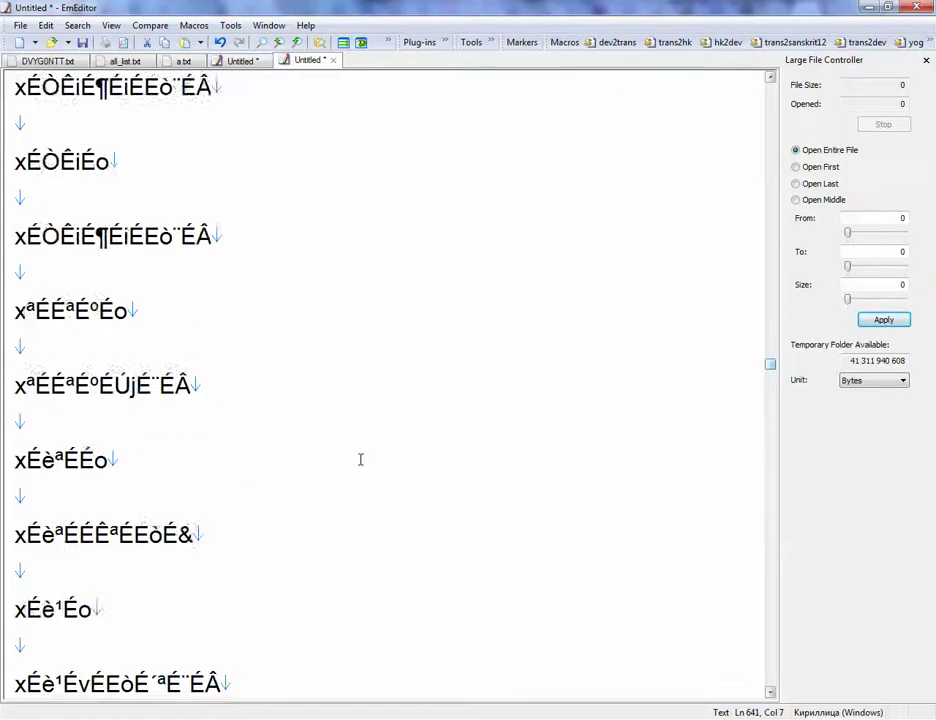
scroll(360, 459, "up", 7)
left_click(279, 318)
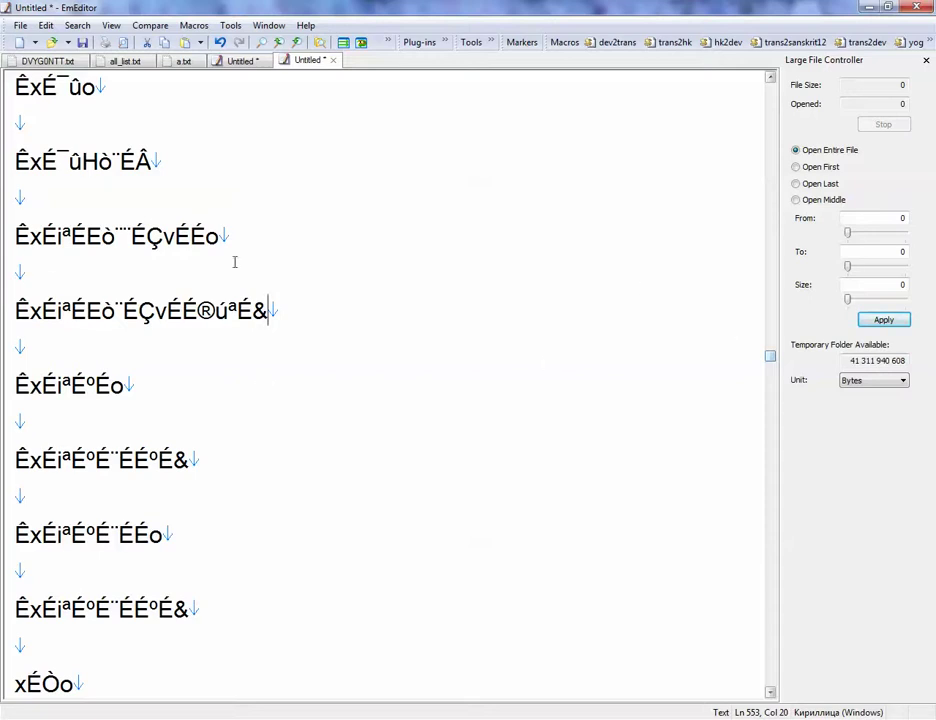
left_click(913, 43)
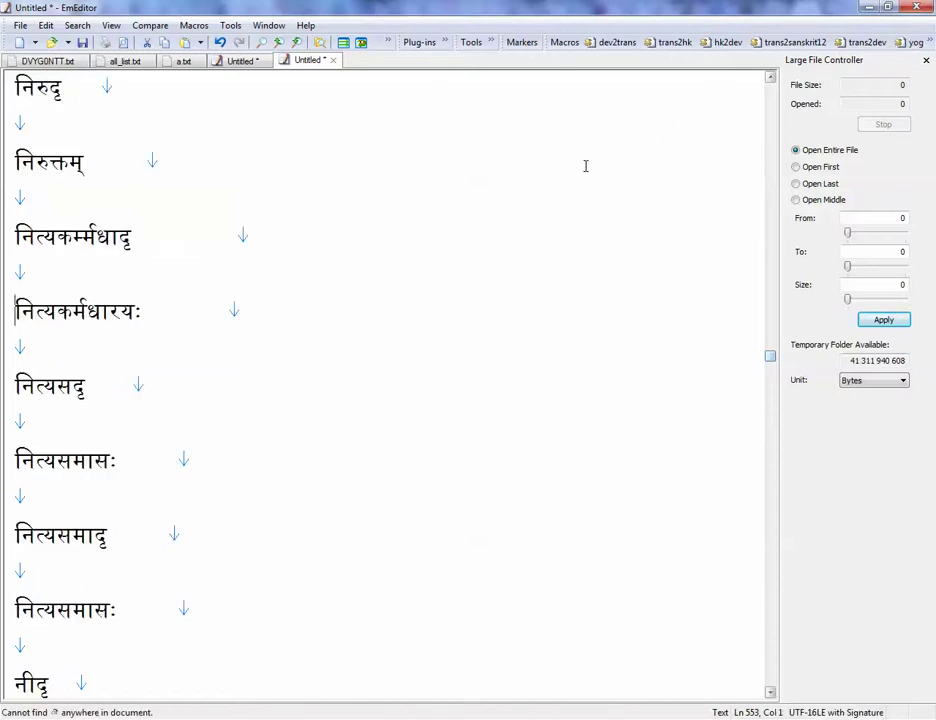
scroll(544, 475, "down", 10)
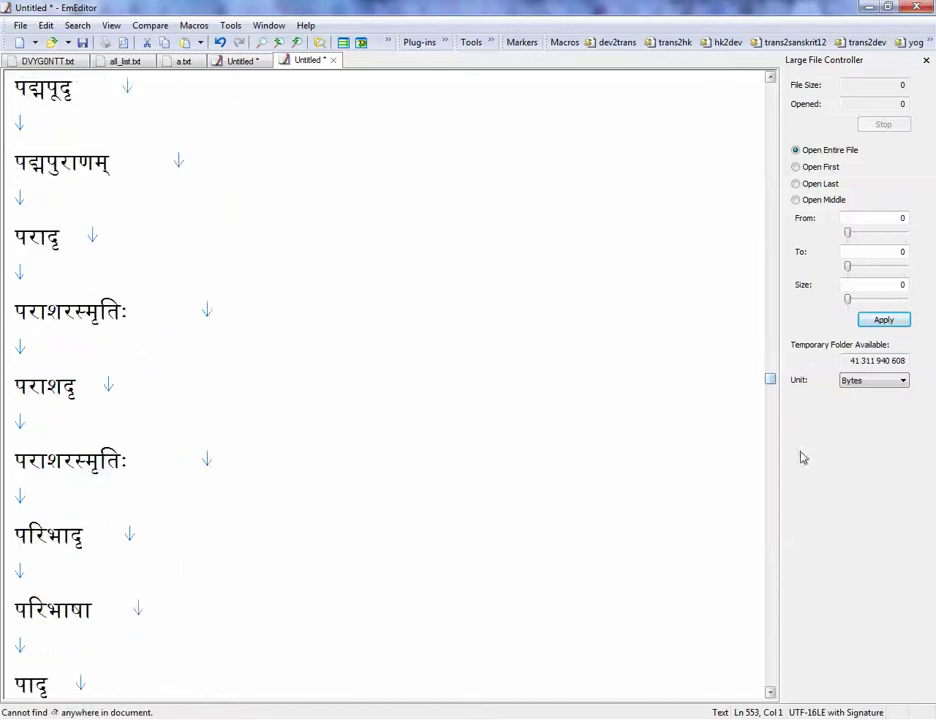
left_click_drag(771, 379, 730, 618)
scroll(730, 618, "up", 1)
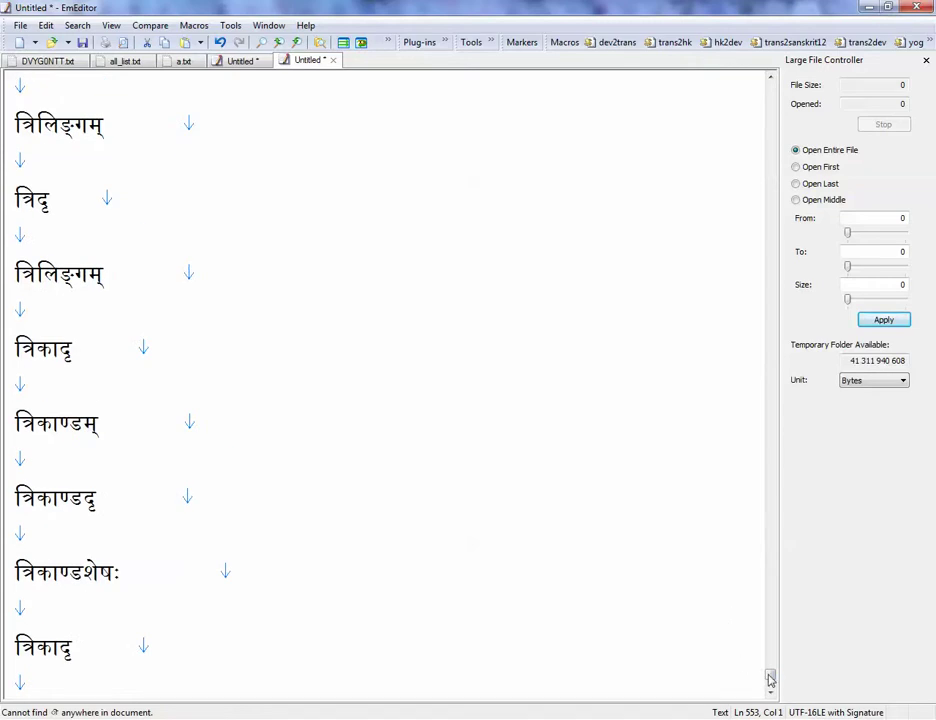
left_click_drag(770, 680, 756, 125)
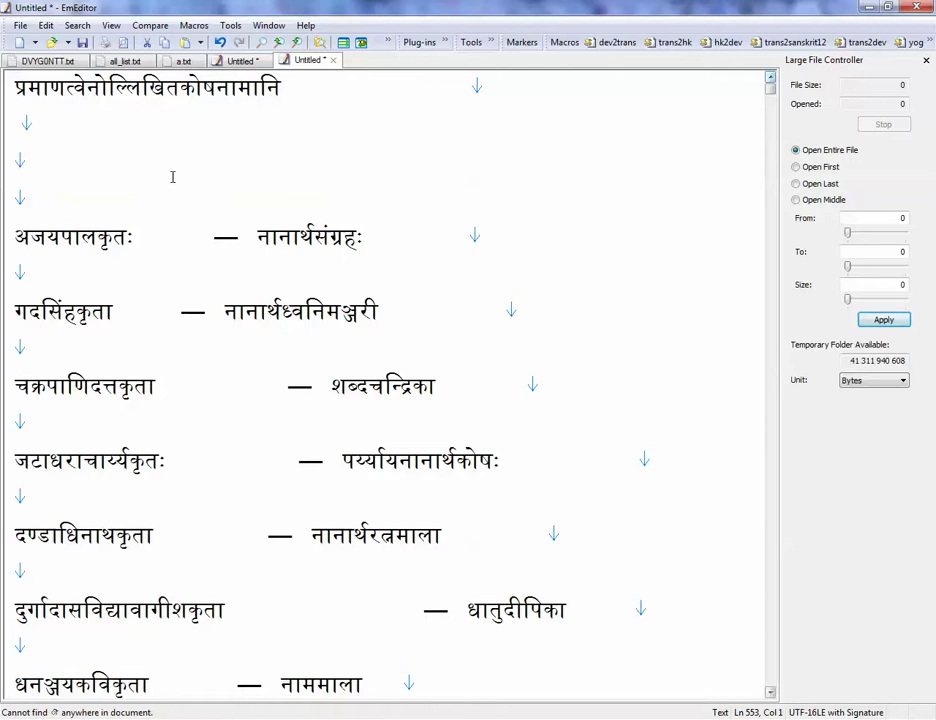
Step: Look further through the converted abbreviation list, down to the entries around अग्निपुराणम्
scroll(286, 260, "down", 10)
left_click(349, 385)
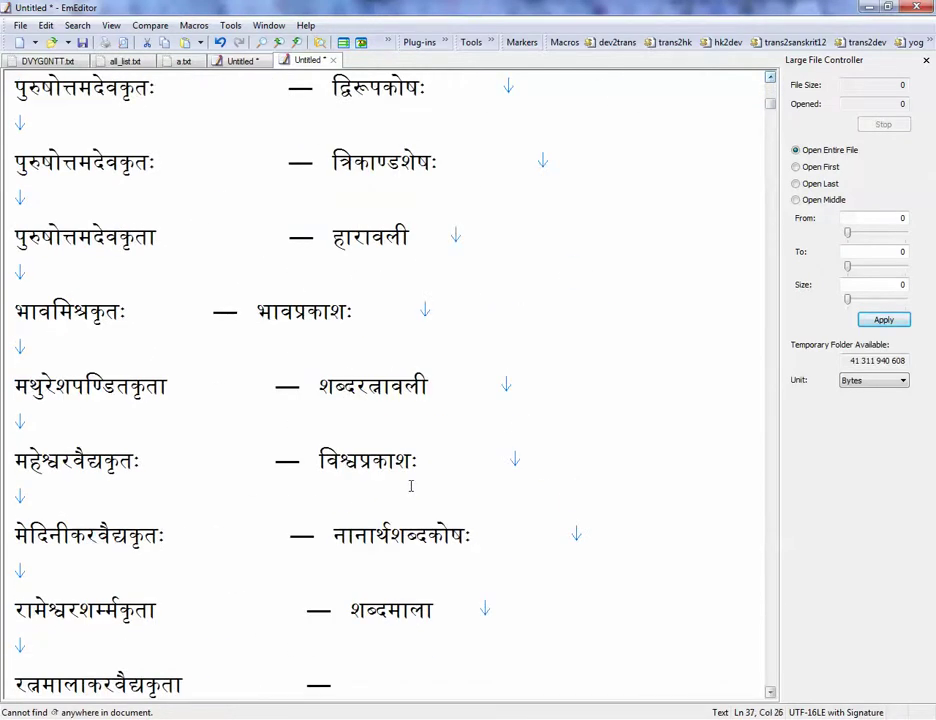
key("ctrl+a")
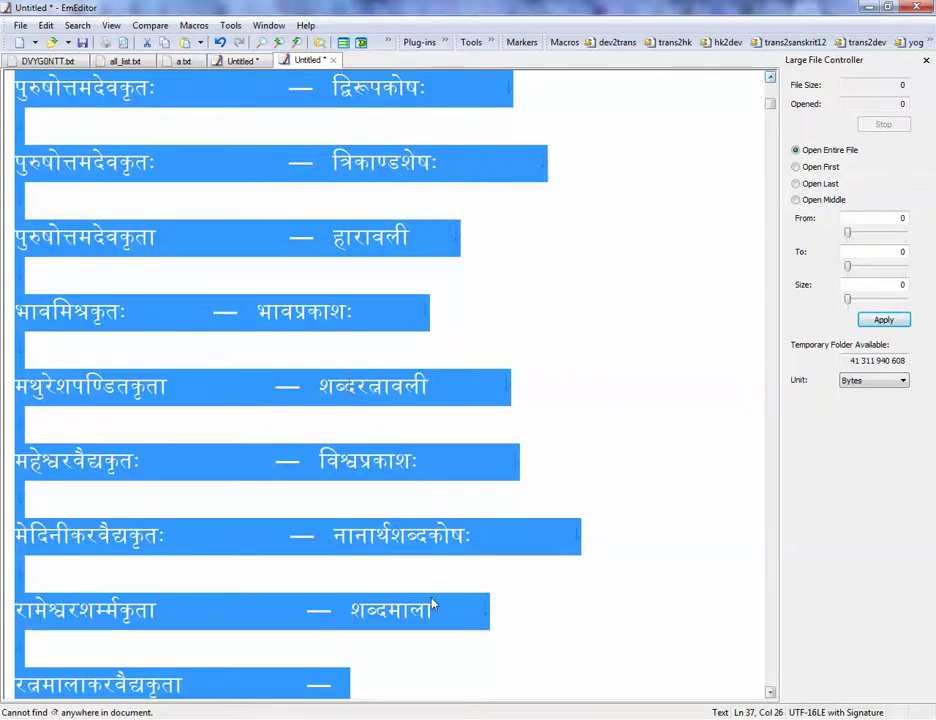
key("super")
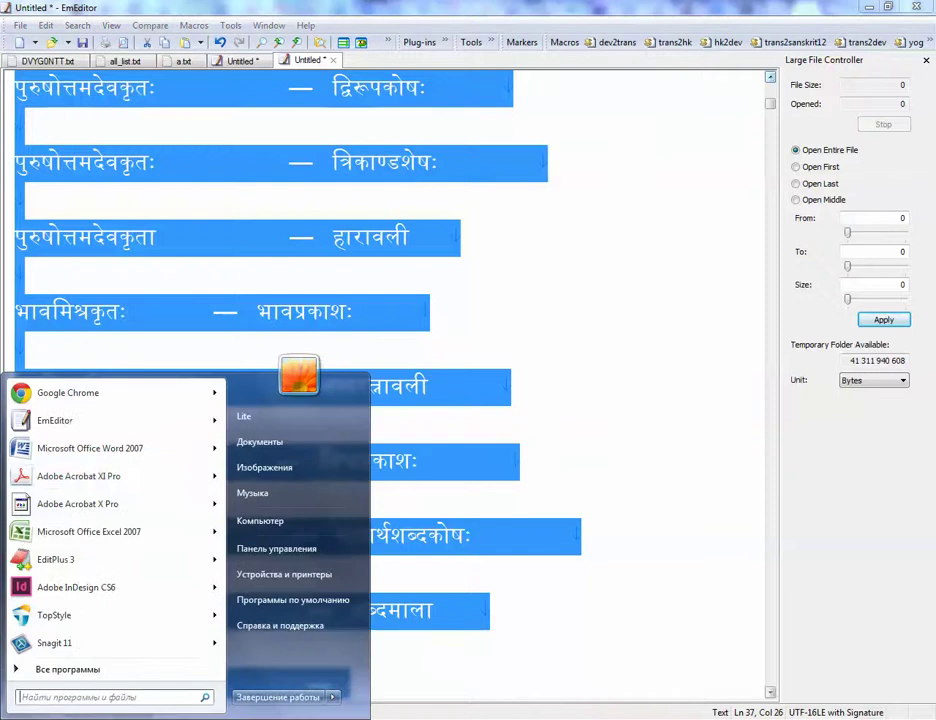
key("Escape")
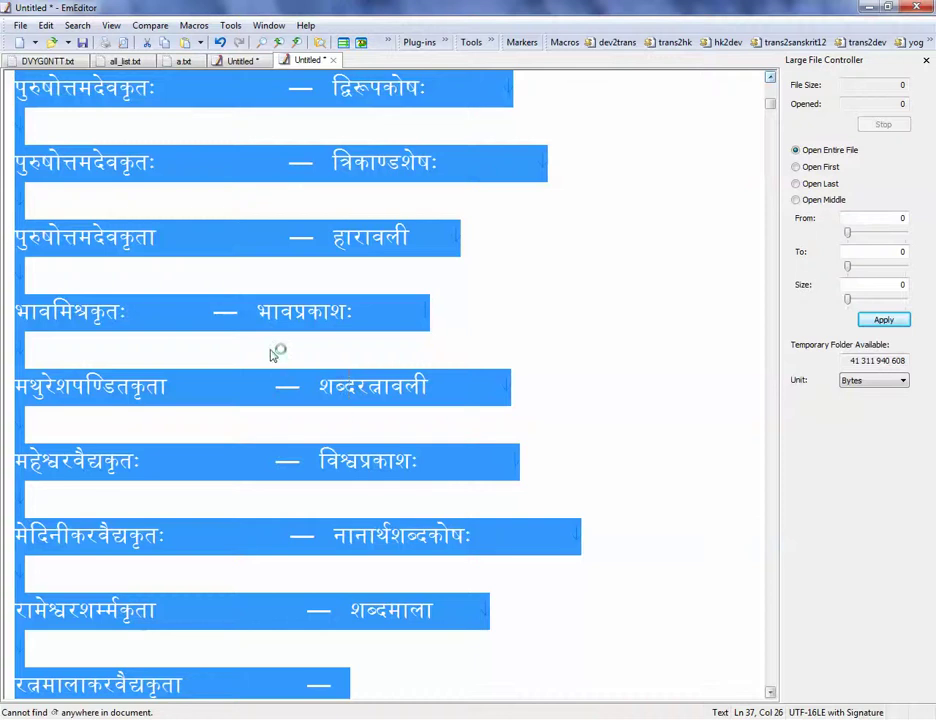
left_click(272, 348)
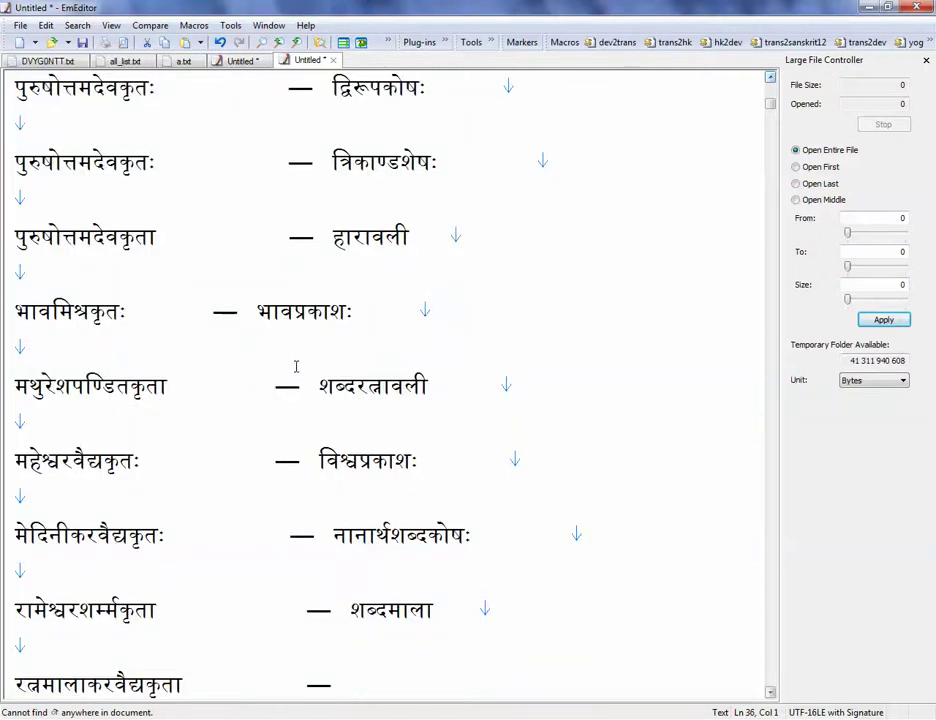
scroll(296, 367, "down", 10)
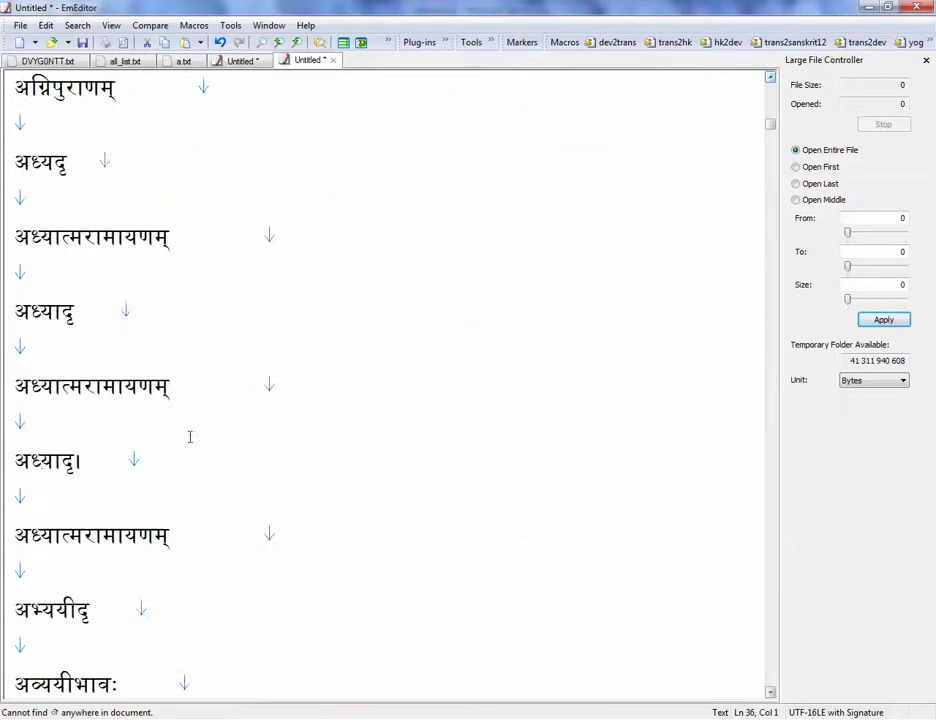
Step: Open text replacement for the converted list, clear the search term and turn on regular expressions
key("ctrl+f")
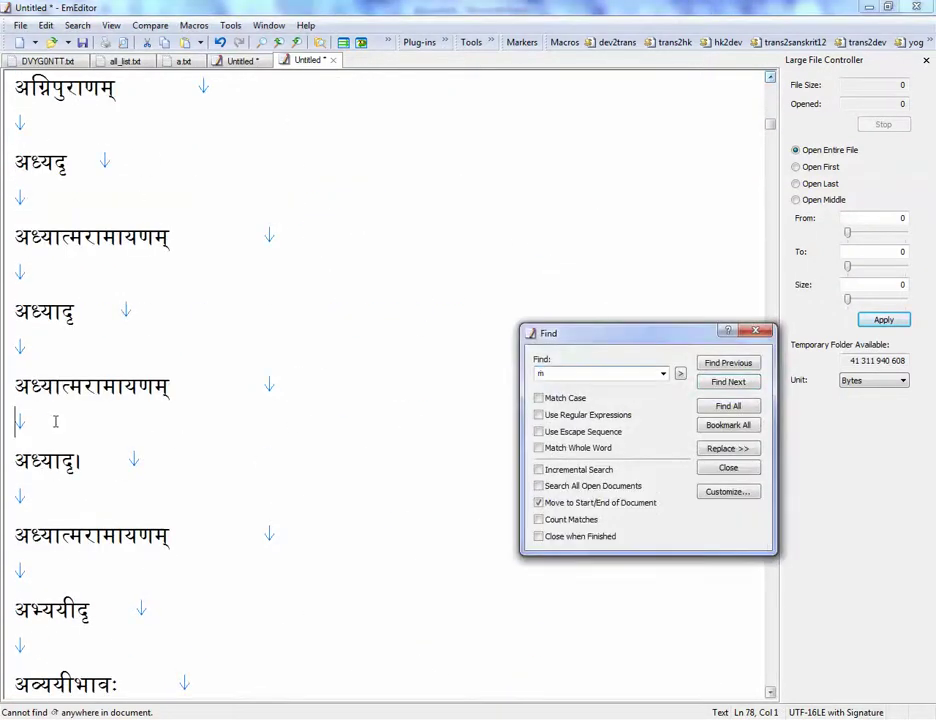
type("m")
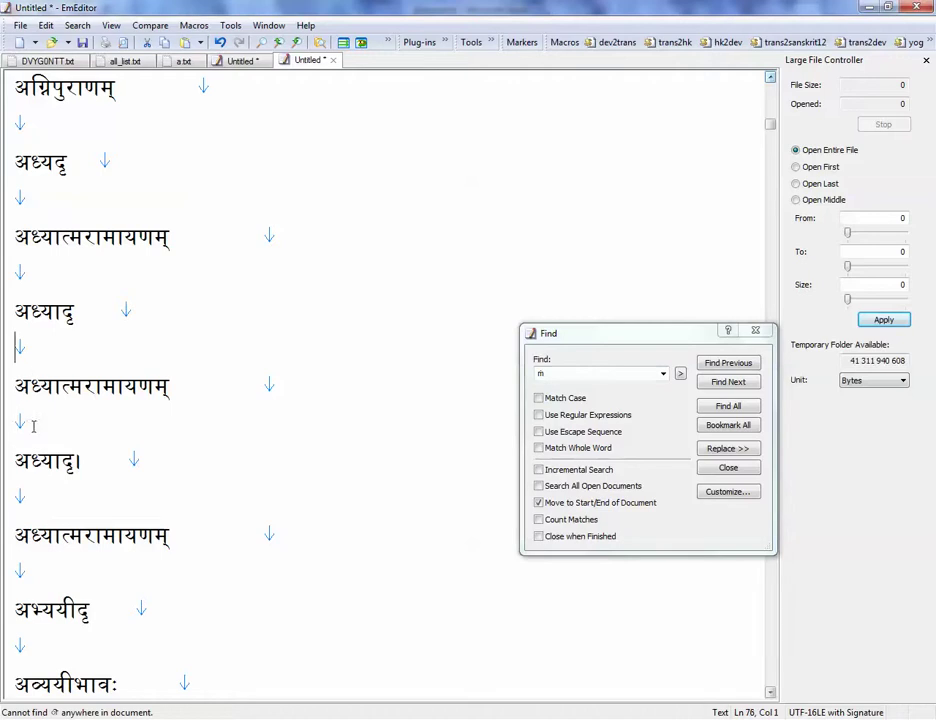
left_click(620, 372)
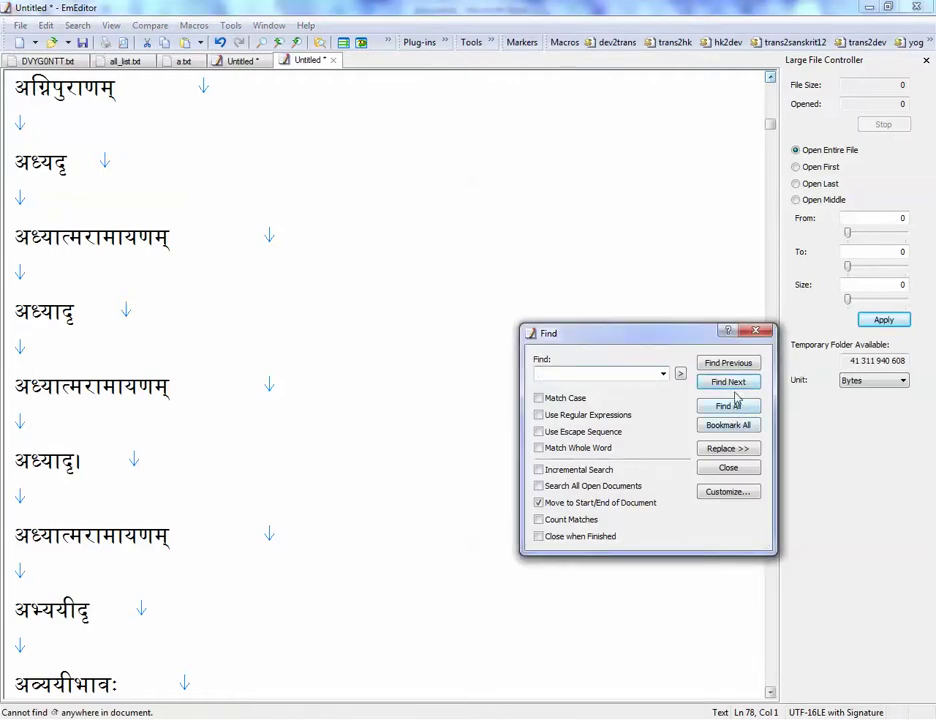
left_click(727, 449)
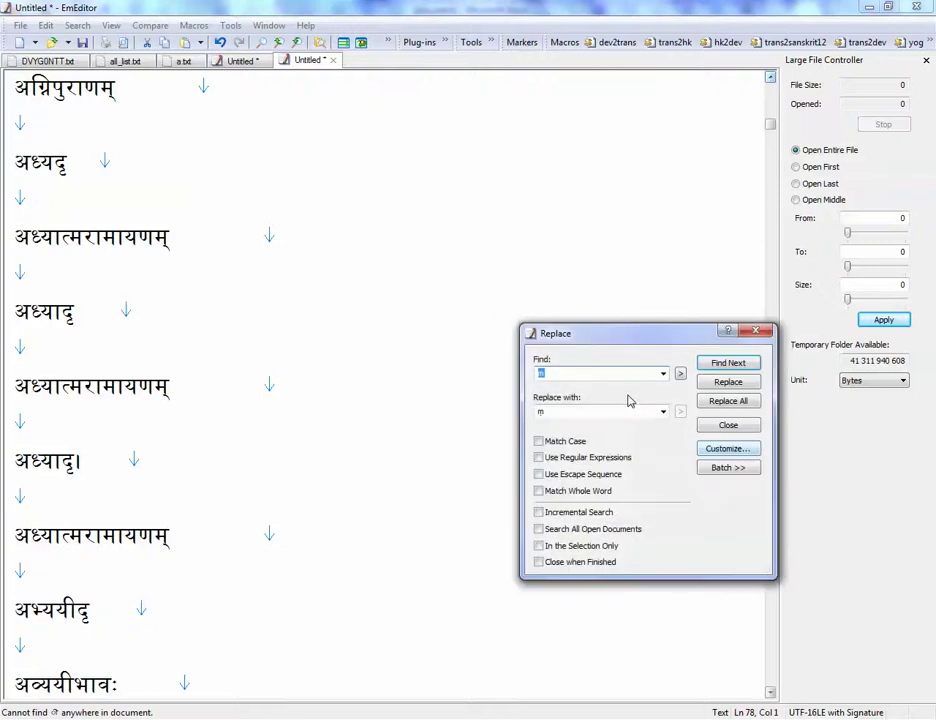
left_click(680, 374)
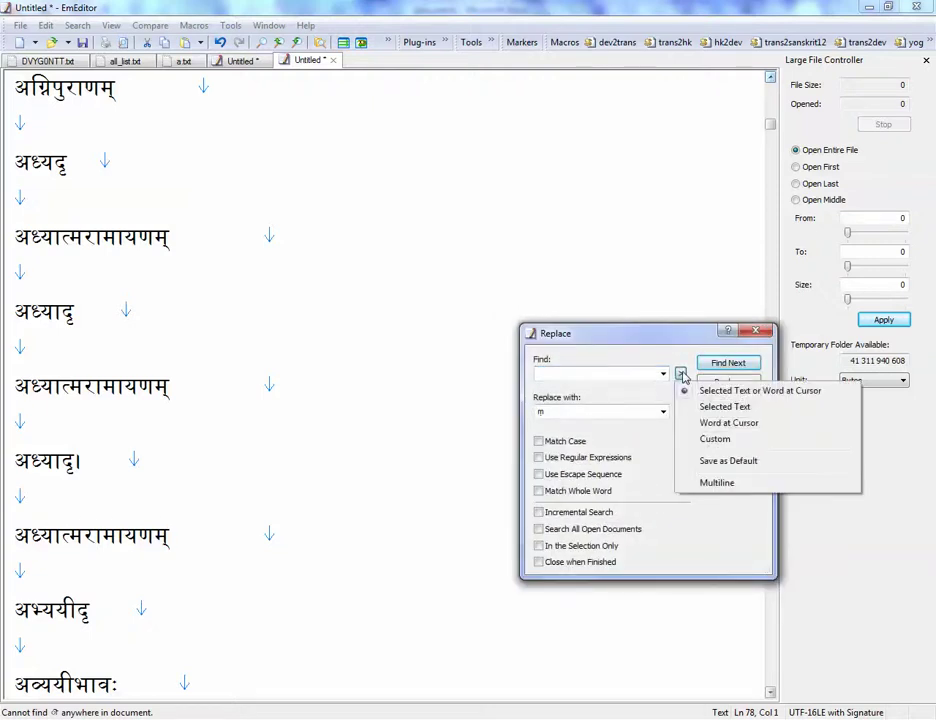
left_click(633, 375)
left_click(590, 458)
Step: Empty the replacement text and search the list for carriage returns with \r
left_click(680, 374)
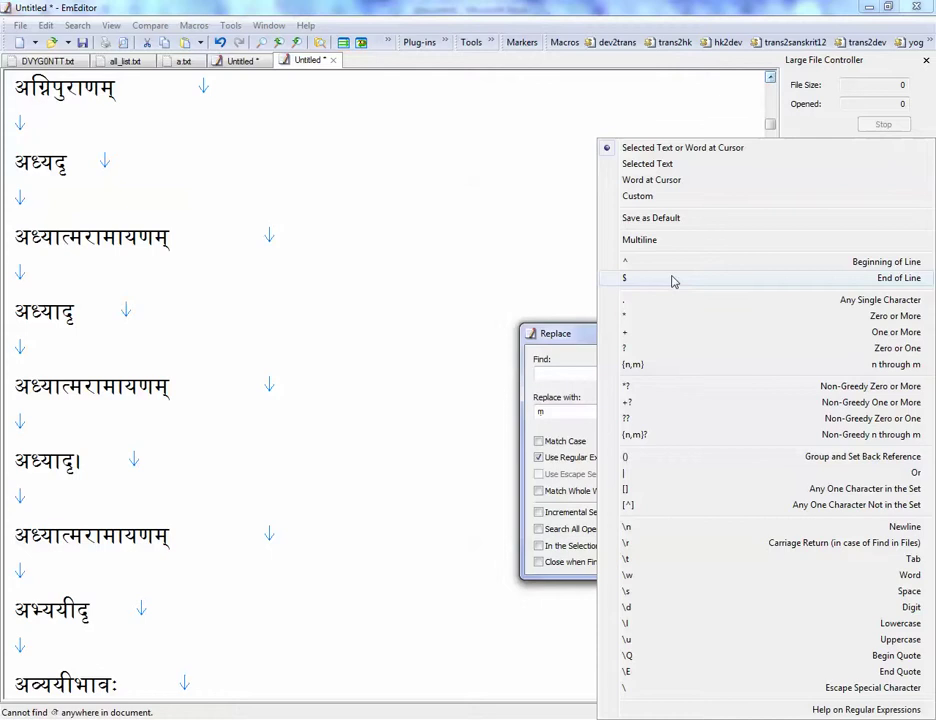
left_click(703, 552)
key("Tab")
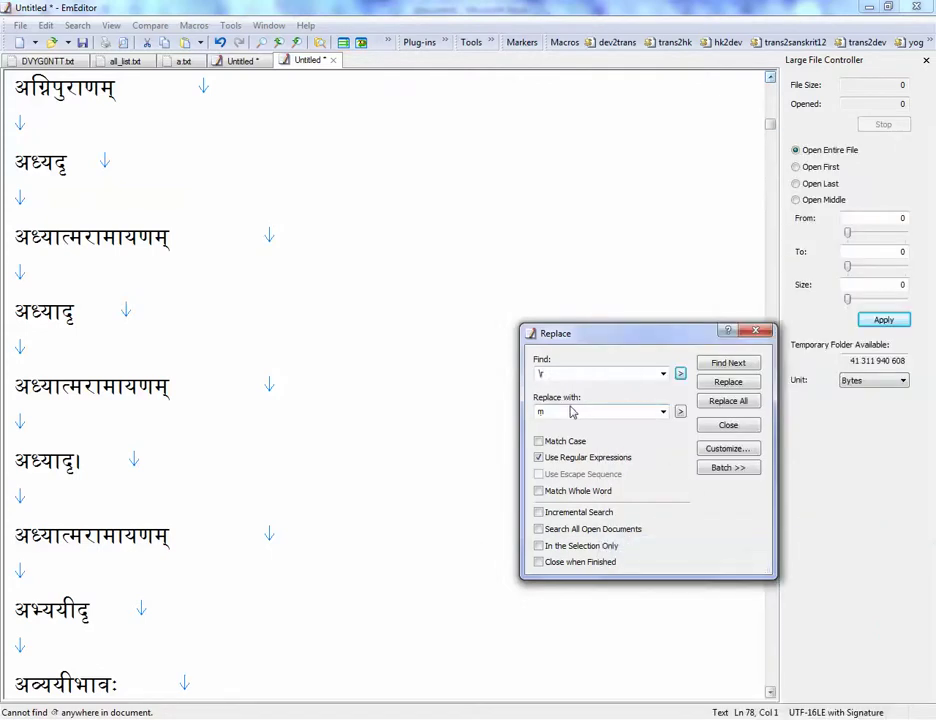
key("Delete")
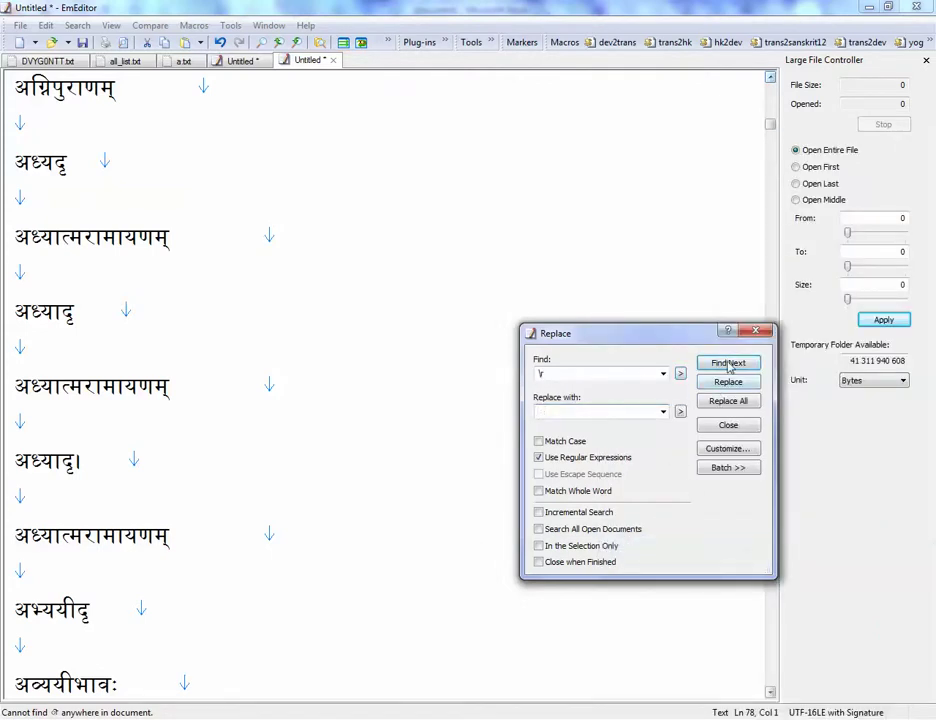
left_click(727, 364)
left_click(727, 364)
Step: Replace the search term with the beginning-of-line expression ^ and step through its matches
key("Delete")
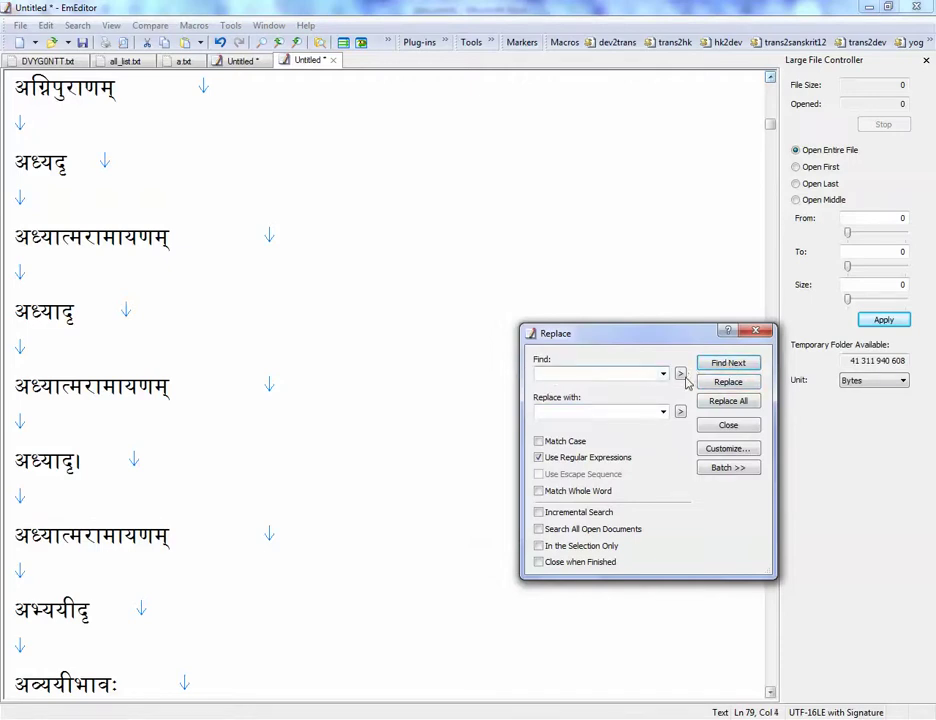
left_click(680, 373)
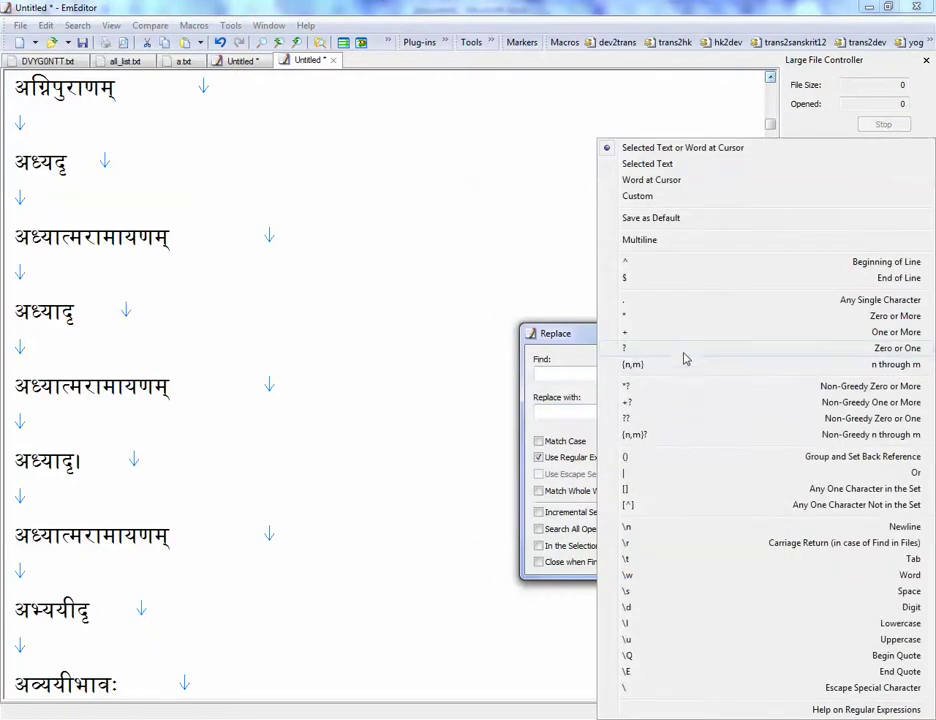
left_click(694, 262)
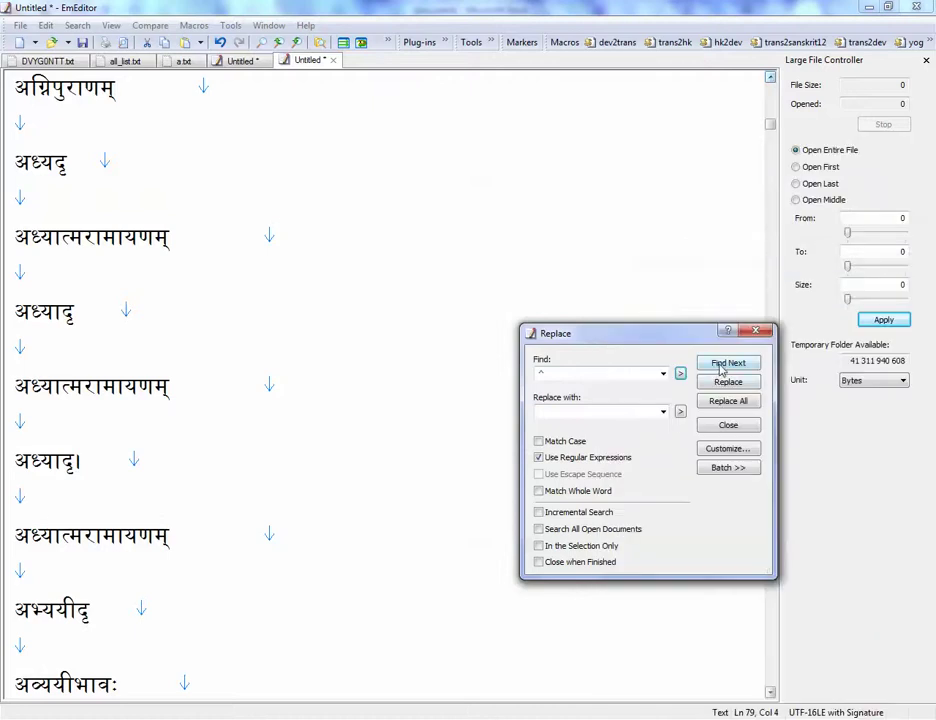
left_click(727, 363)
left_click(727, 363)
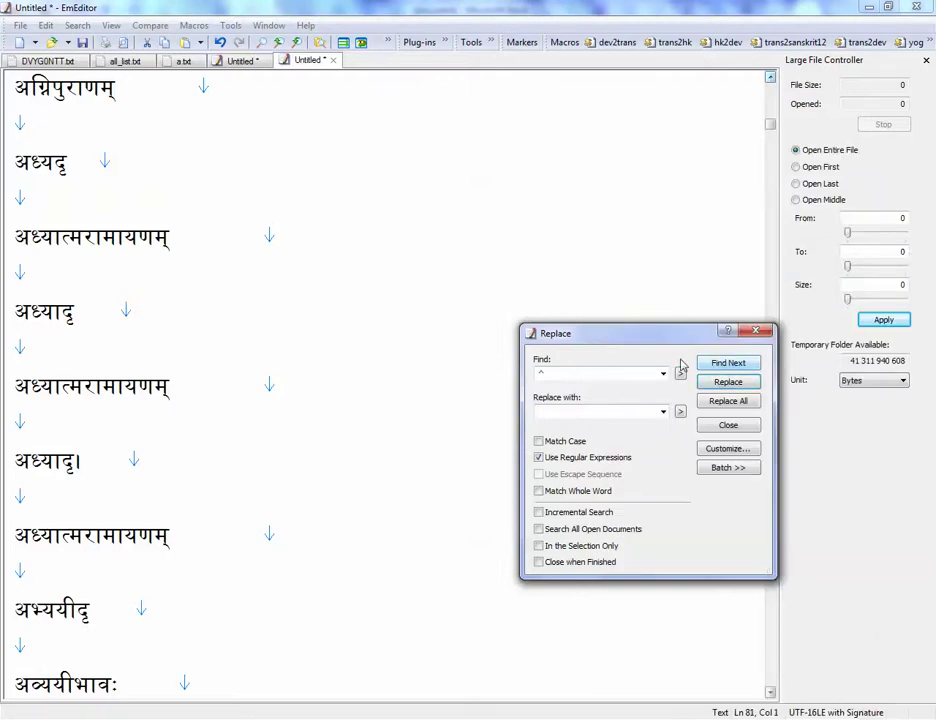
left_click(232, 263)
left_click(714, 365)
Step: Clear the search term and search for any single character with the expression "."
left_click(514, 388)
left_click(571, 377)
key("BackSpace")
left_click(680, 374)
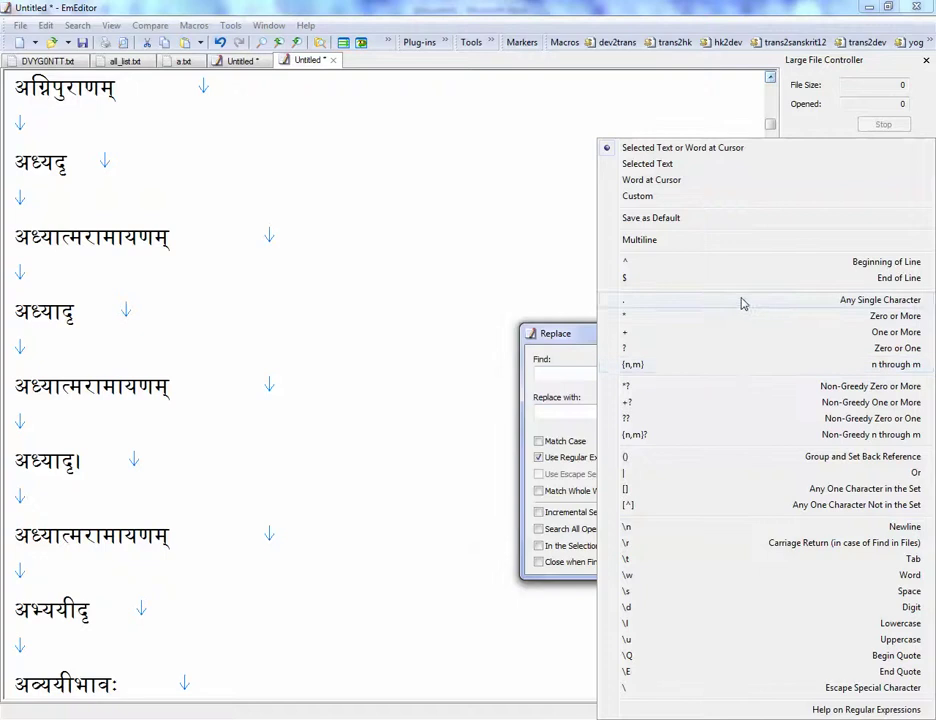
left_click(681, 301)
left_click(735, 366)
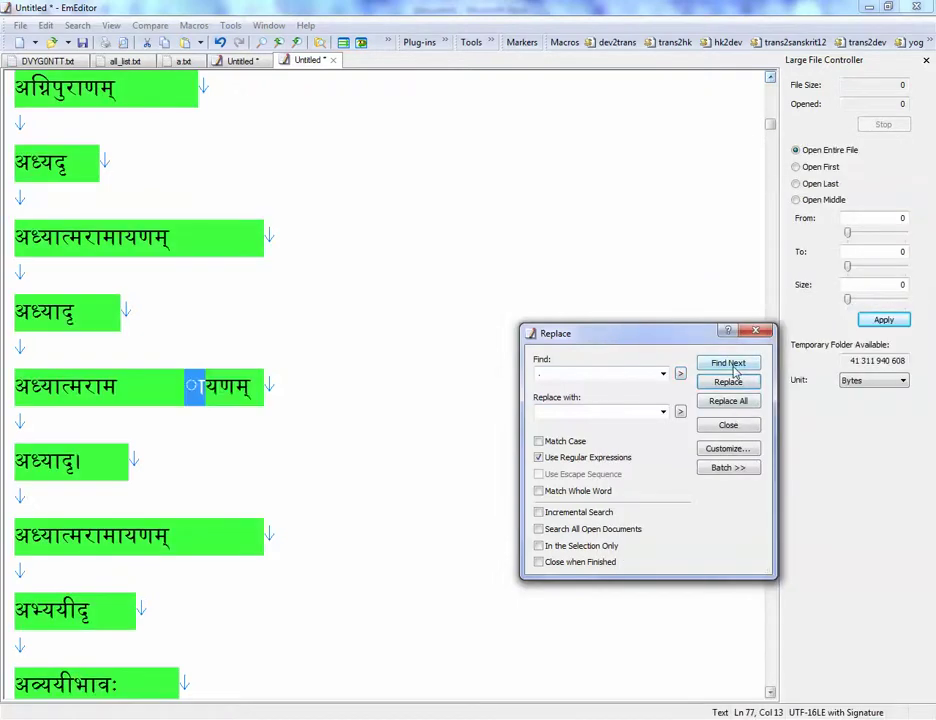
Step: Change the search term to the end-of-line expression $ and find its next match
left_click(652, 373)
key("BackSpace")
left_click(680, 373)
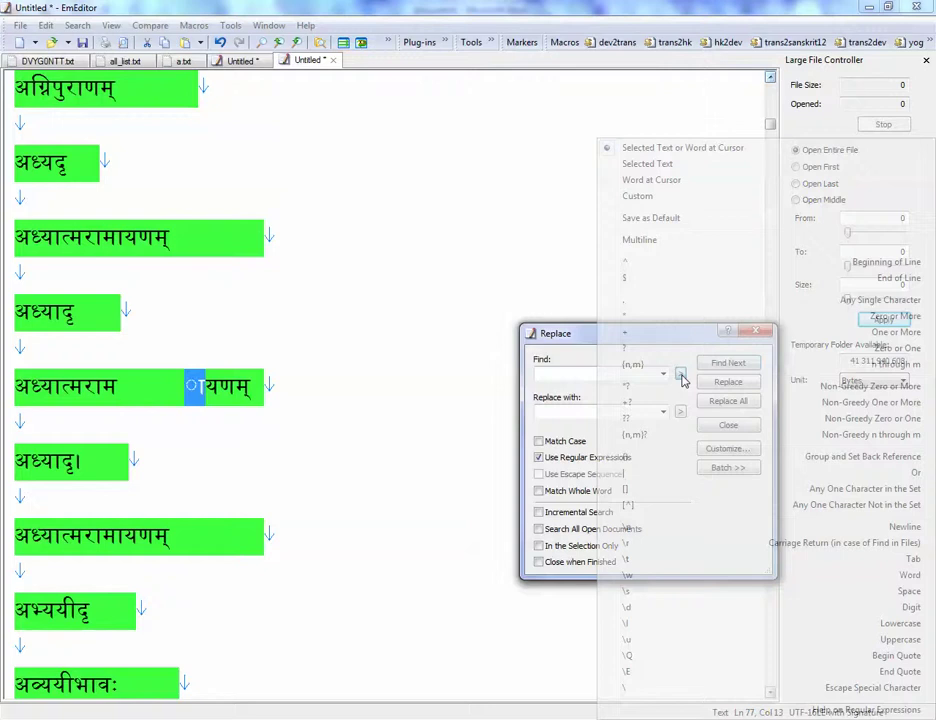
left_click(704, 278)
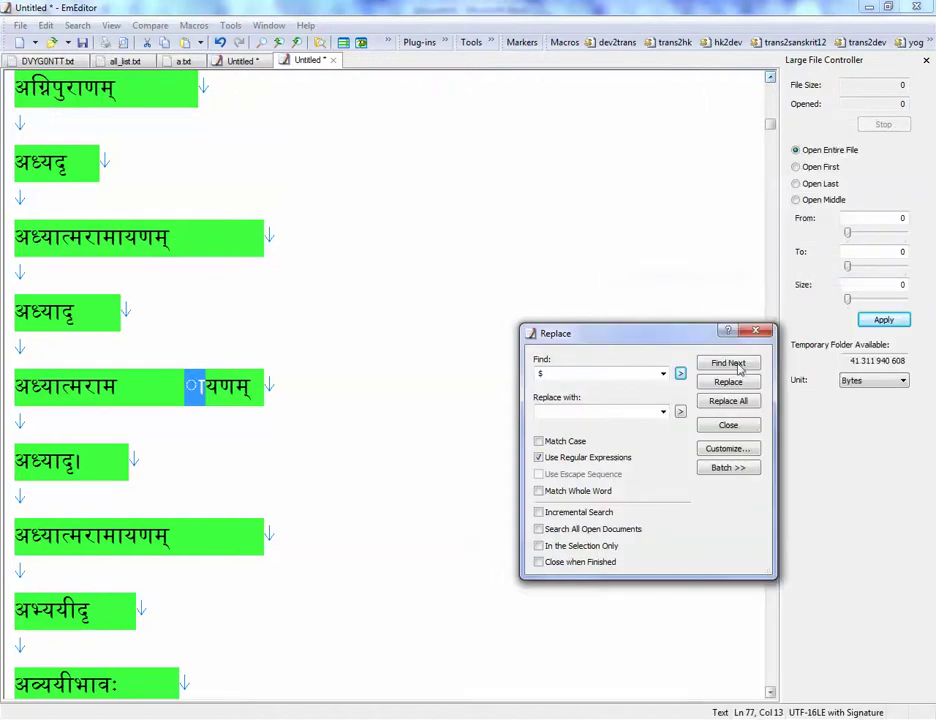
left_click(735, 370)
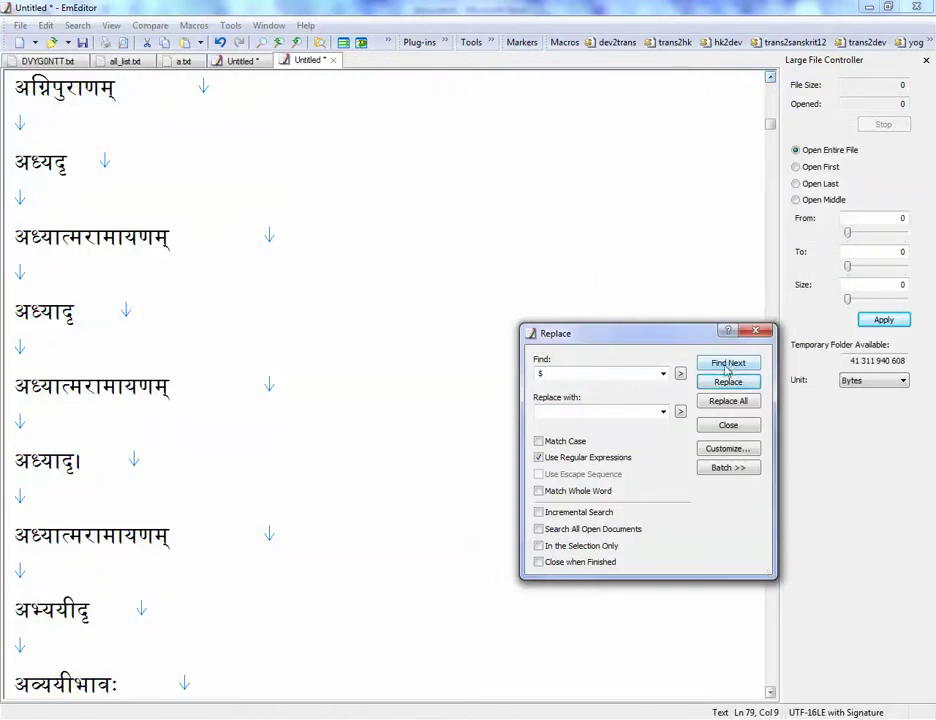
Step: Change the search term to the space expression \s and step through several successive matches
left_click(680, 373)
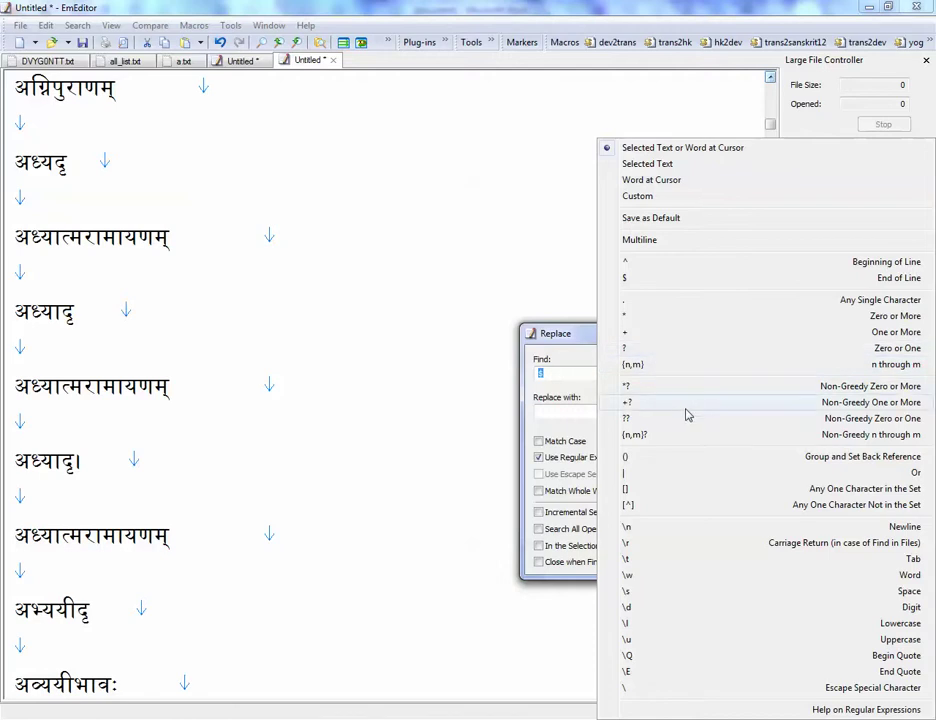
left_click(752, 591)
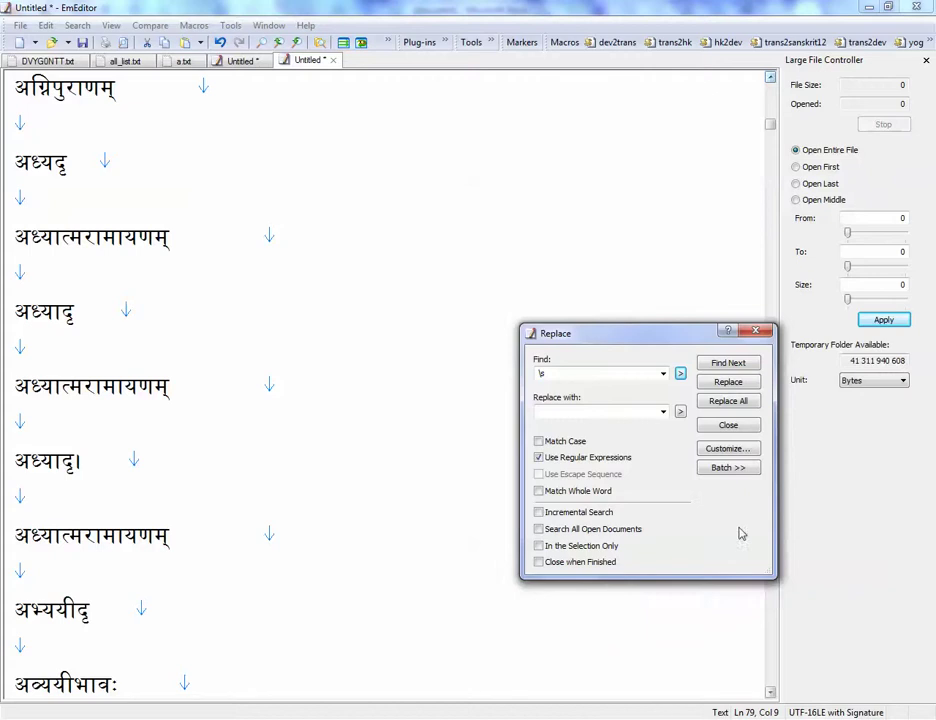
left_click(733, 369)
left_click(733, 369)
left_click(733, 369)
left_click(733, 369)
left_click(733, 369)
left_click(733, 369)
Step: Select the छन्दोमञ्जरी line to check its highlighted space, and skim the highlighted matches back to the document's beginning
left_click(293, 572)
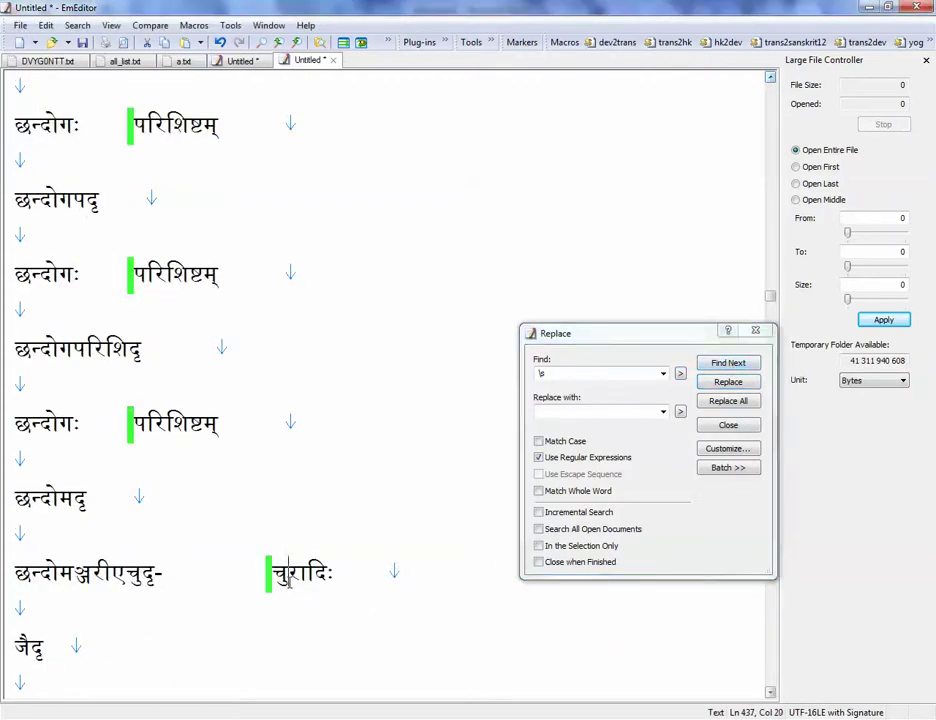
left_click_drag(410, 572, 12, 580)
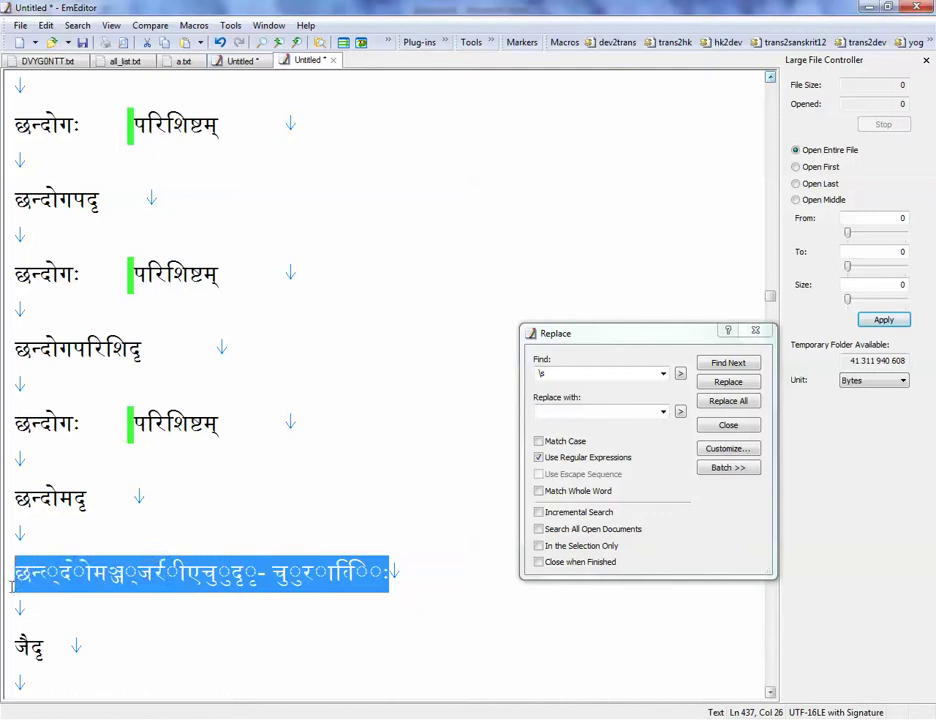
key("End")
left_click_drag(770, 297, 775, 580)
left_click_drag(775, 580, 776, 113)
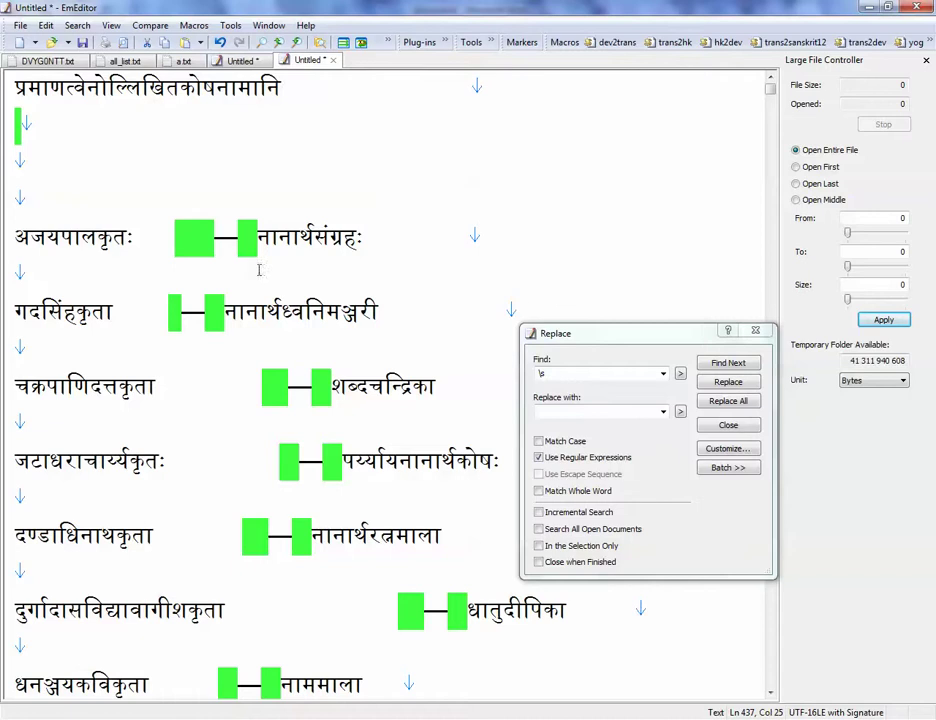
Step: Examine the spaces and characters around the dash in the अजयपालकृतः entry by selecting them piece by piece
left_click(203, 238)
key("shift+Left")
key("shift+Left")
key("shift+Right")
key("shift+Right")
key("shift+Right")
key("shift+Right")
key("Right")
key("Right")
key("Right")
key("Right")
key("shift+End")
left_click(22, 232)
left_click(362, 328)
Step: Replace the search term with the word expression \w and find its next match
left_click(609, 374)
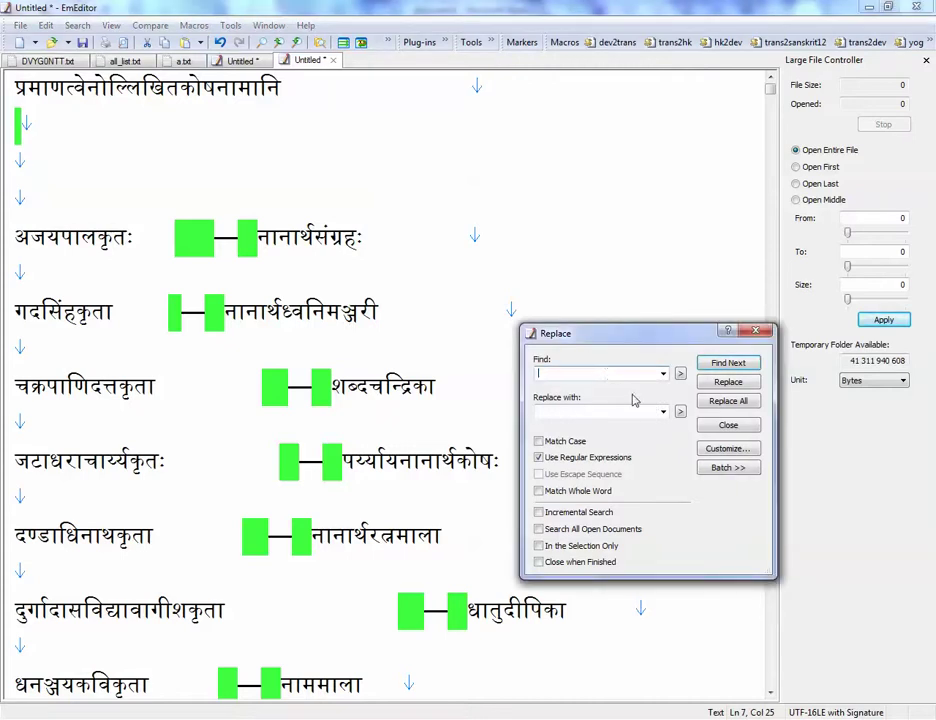
left_click(680, 373)
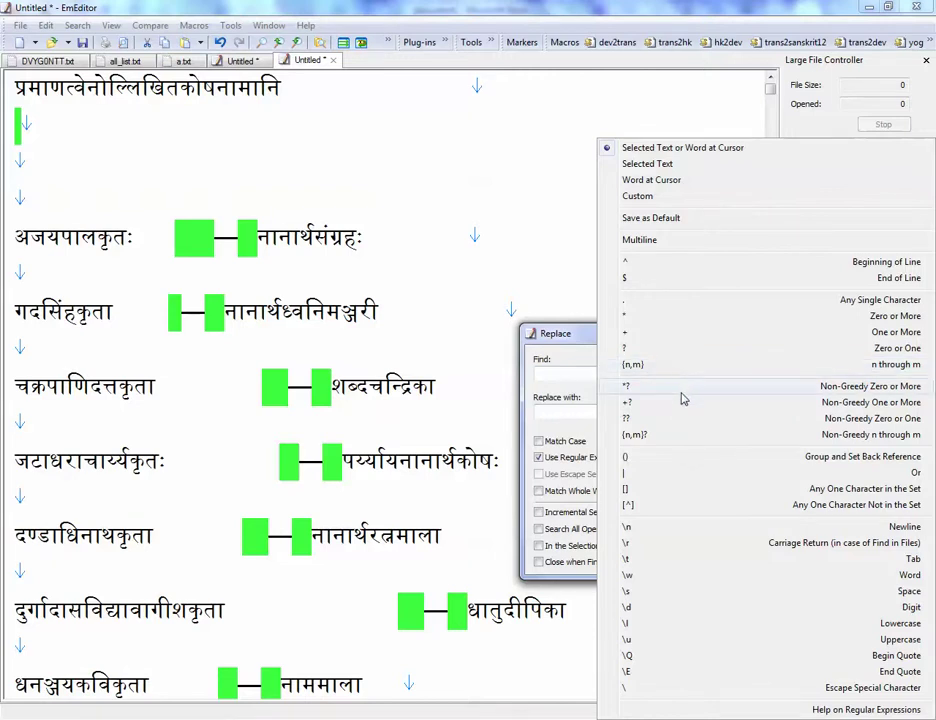
left_click(745, 580)
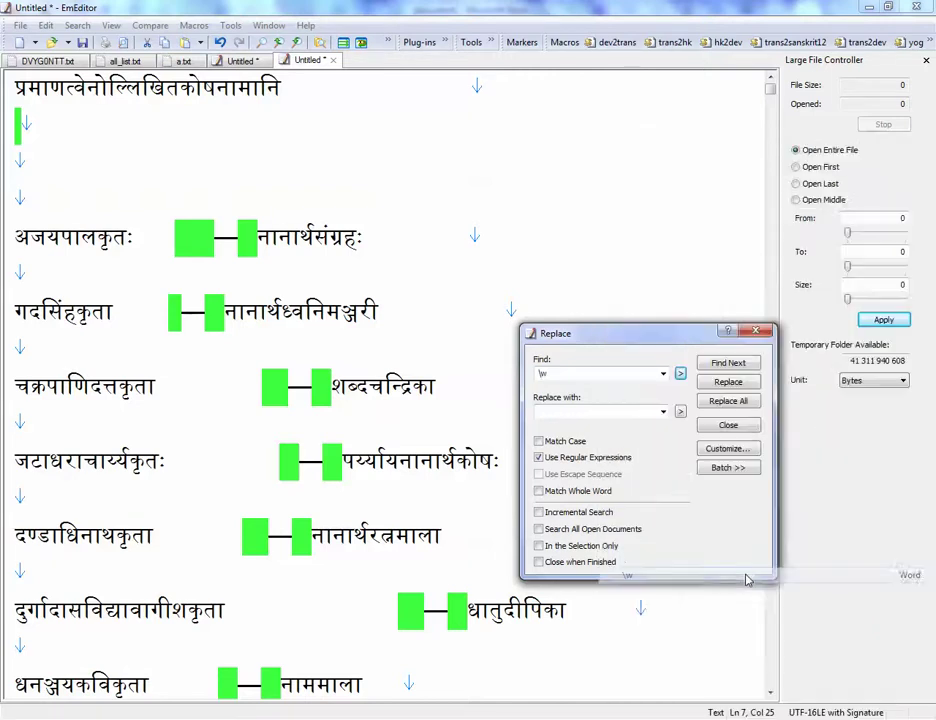
left_click(728, 363)
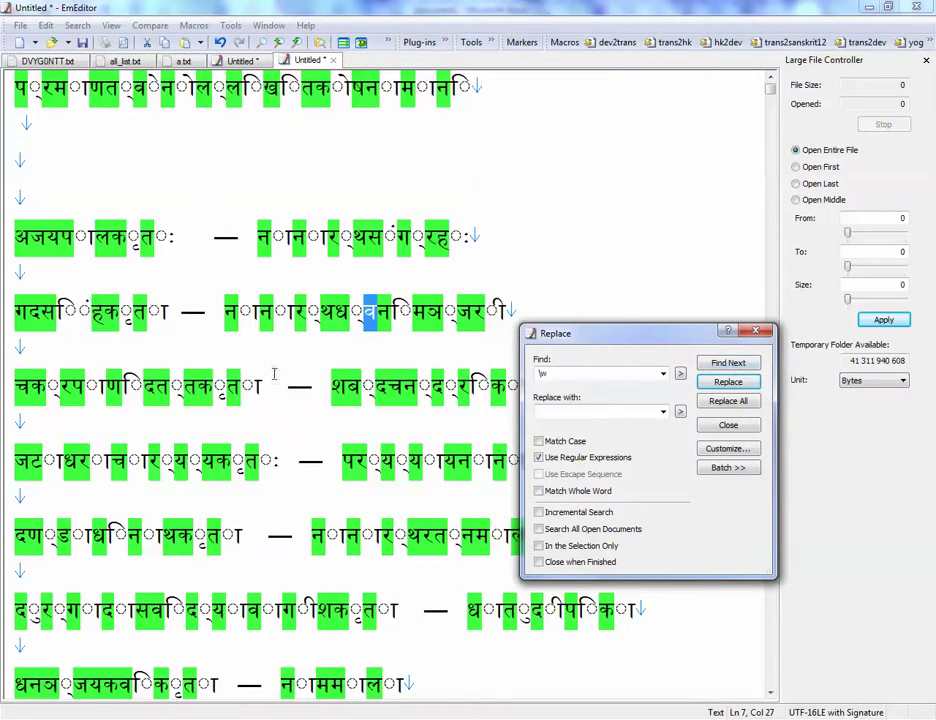
Step: Try to find a match for the zero-or-more operator * as the whole search expression
left_click(646, 373)
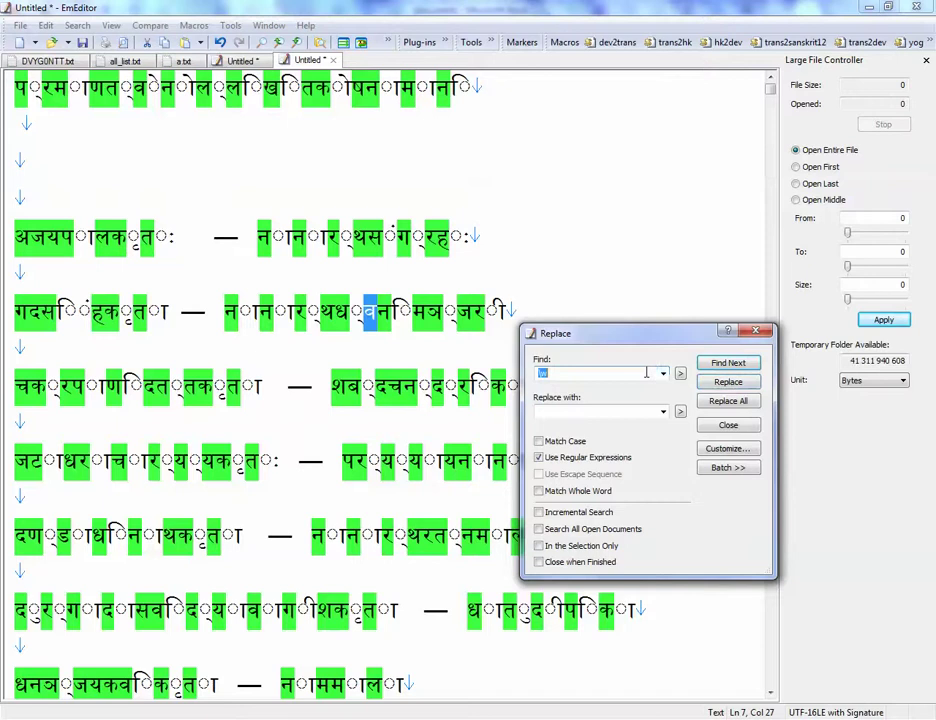
left_click(680, 373)
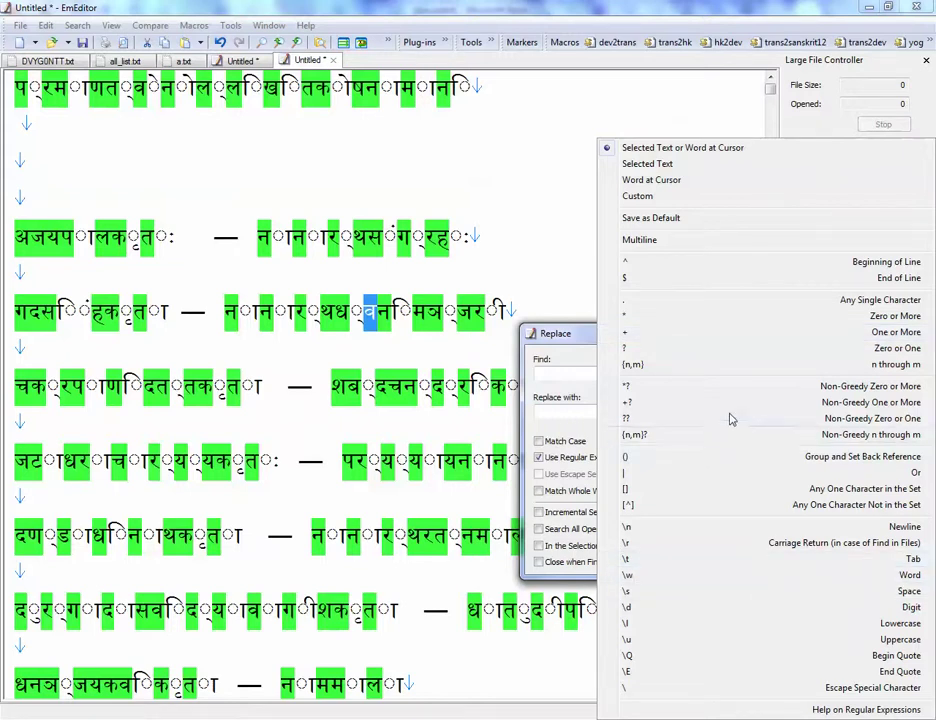
left_click(706, 324)
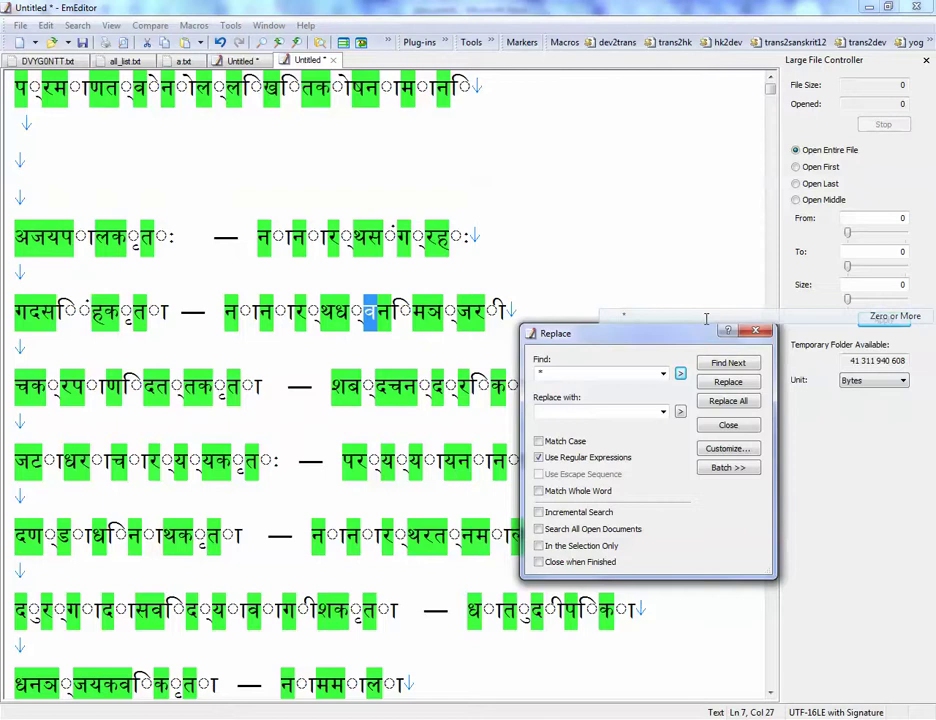
left_click(724, 366)
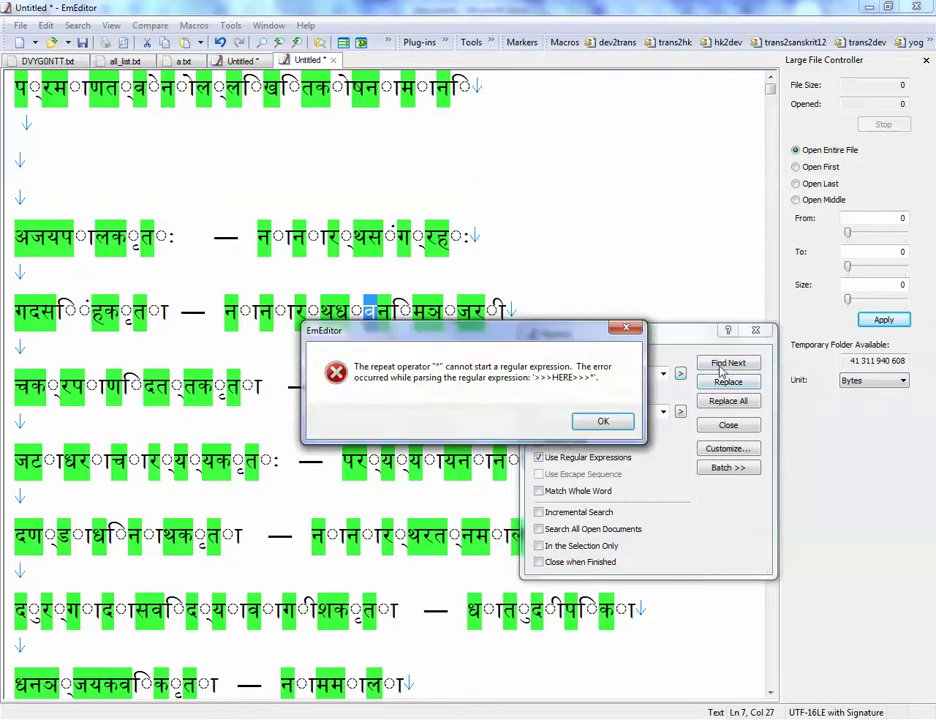
left_click(603, 424)
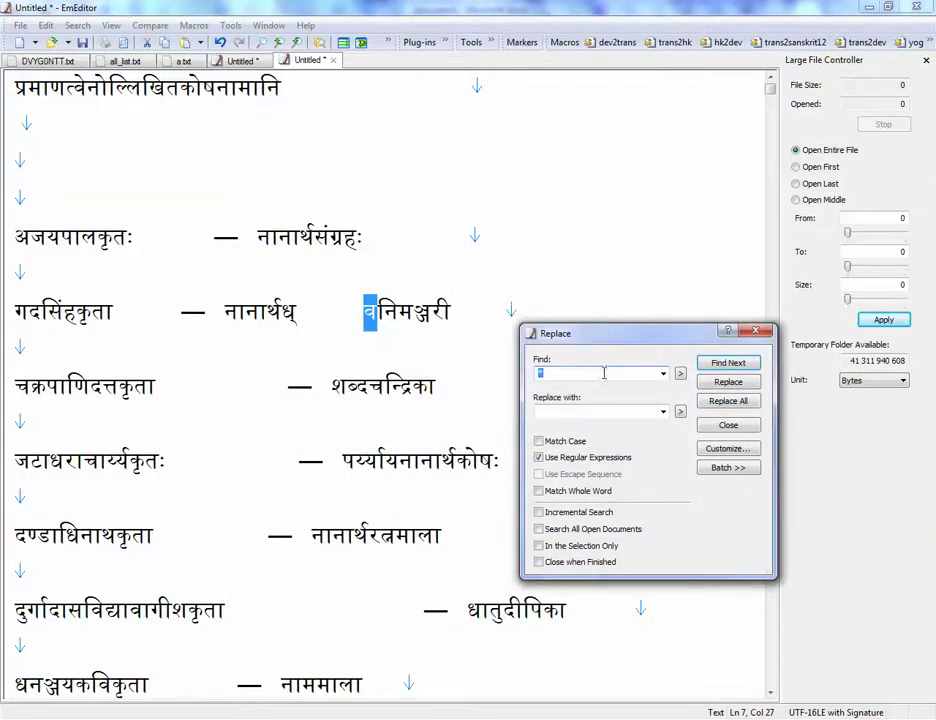
Step: Change the search term to the newline expression \n and step through several successive matches
left_click(680, 373)
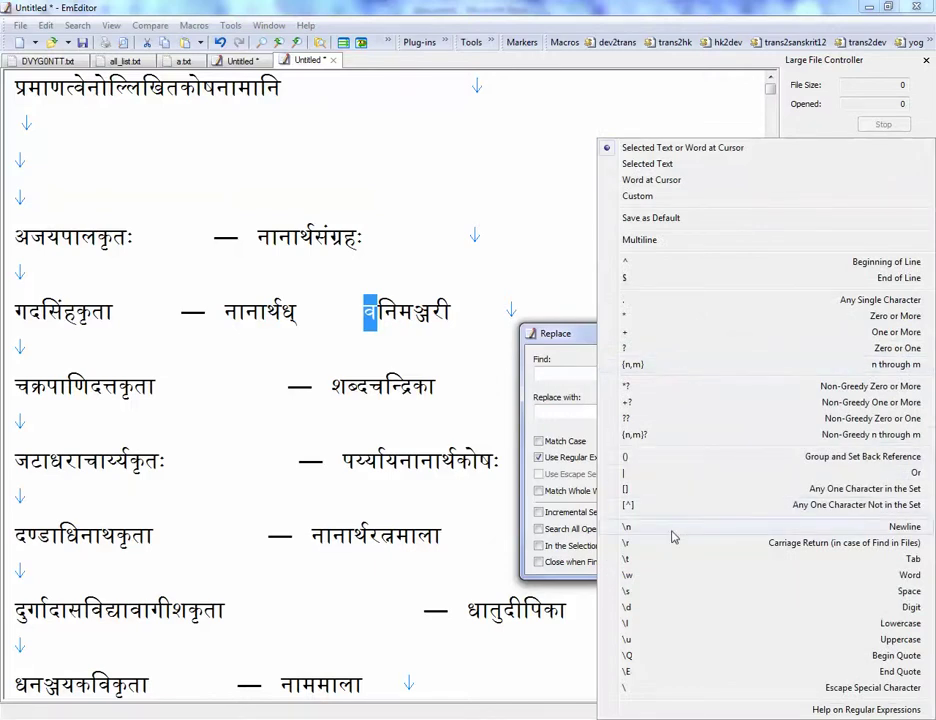
left_click(672, 535)
left_click(711, 366)
left_click(711, 366)
left_click(711, 366)
left_click(712, 366)
left_click(712, 366)
left_click(712, 366)
Step: Replace every double newline \n\n with a single newline \n throughout the document, checking several matches before replacing all
left_click_drag(694, 338, 826, 175)
double_click(673, 215)
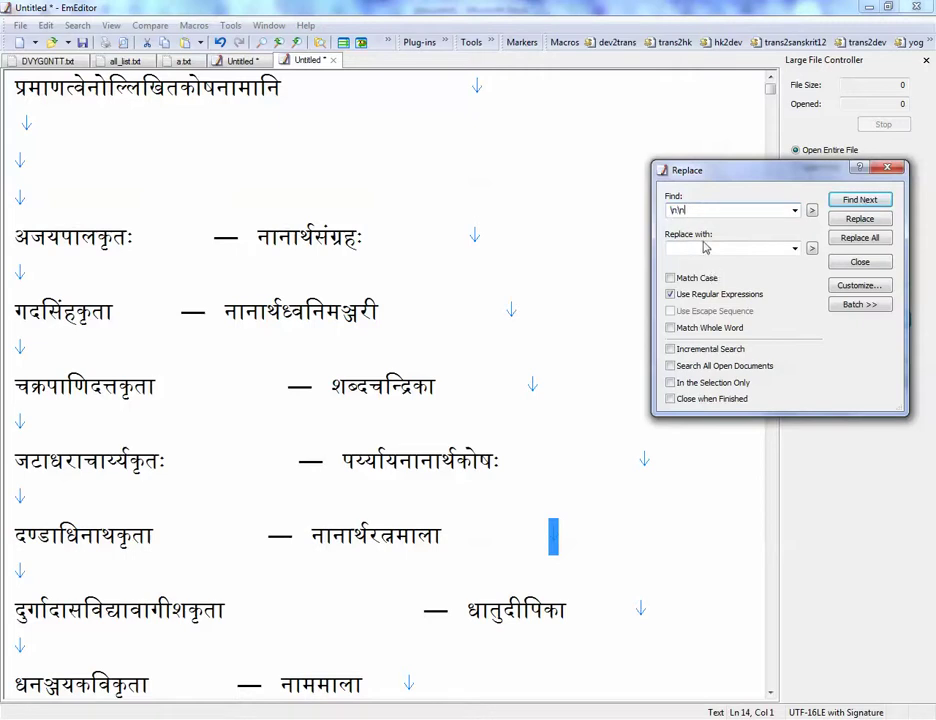
left_click(683, 247)
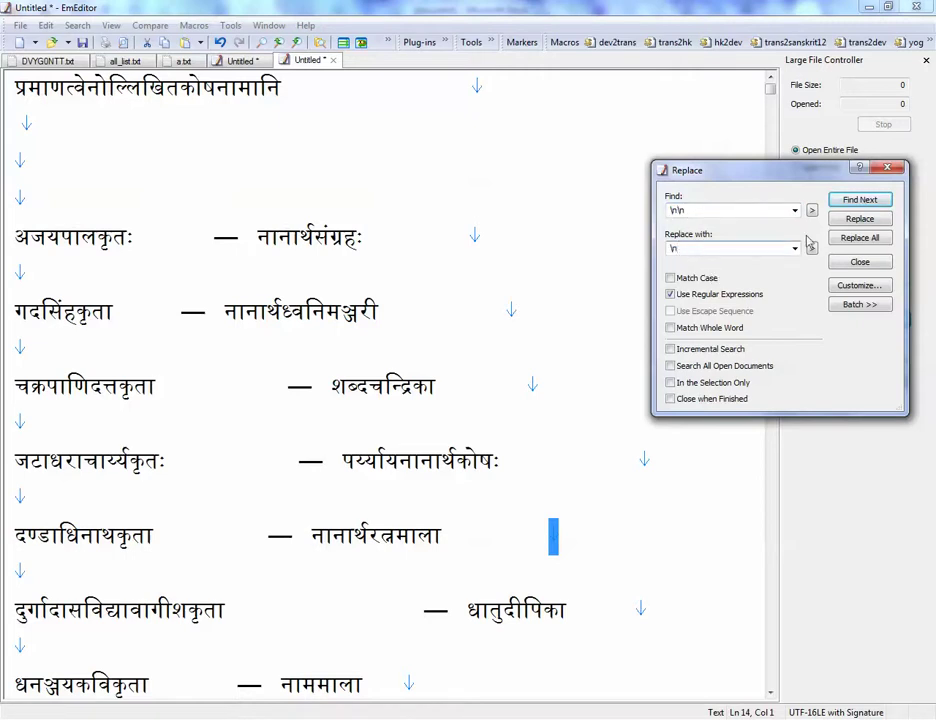
left_click(848, 200)
left_click(855, 201)
left_click(860, 201)
left_click(860, 201)
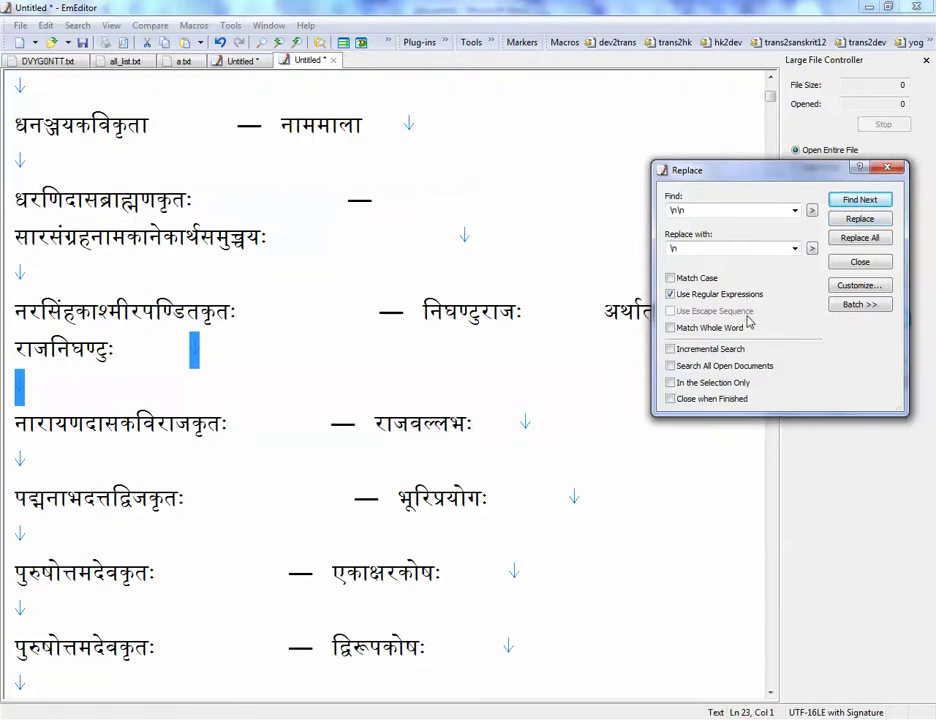
left_click(856, 239)
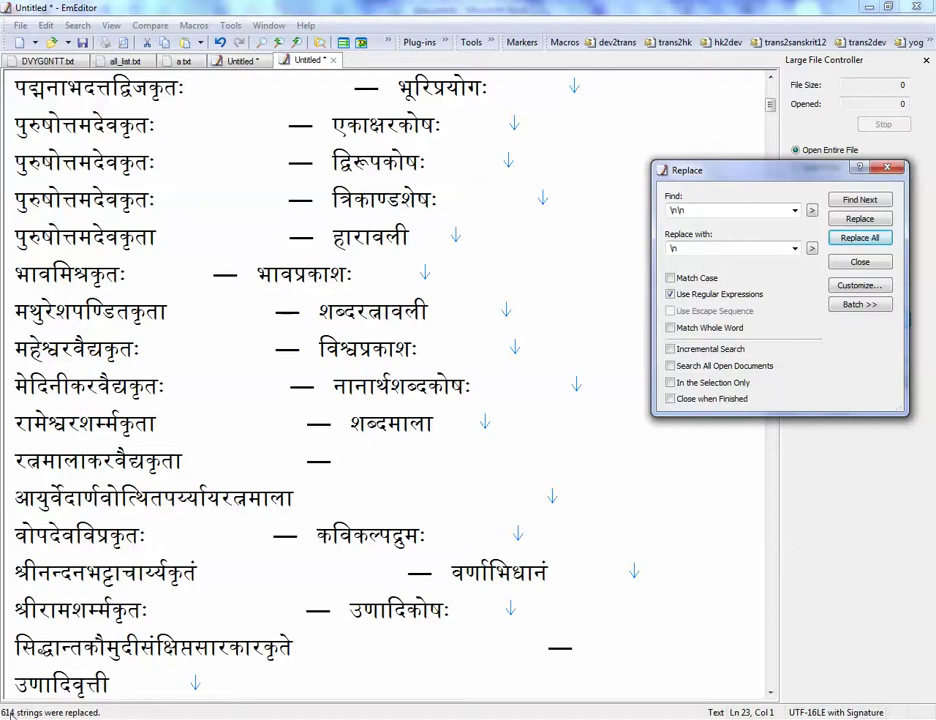
left_click(883, 202)
key("Escape")
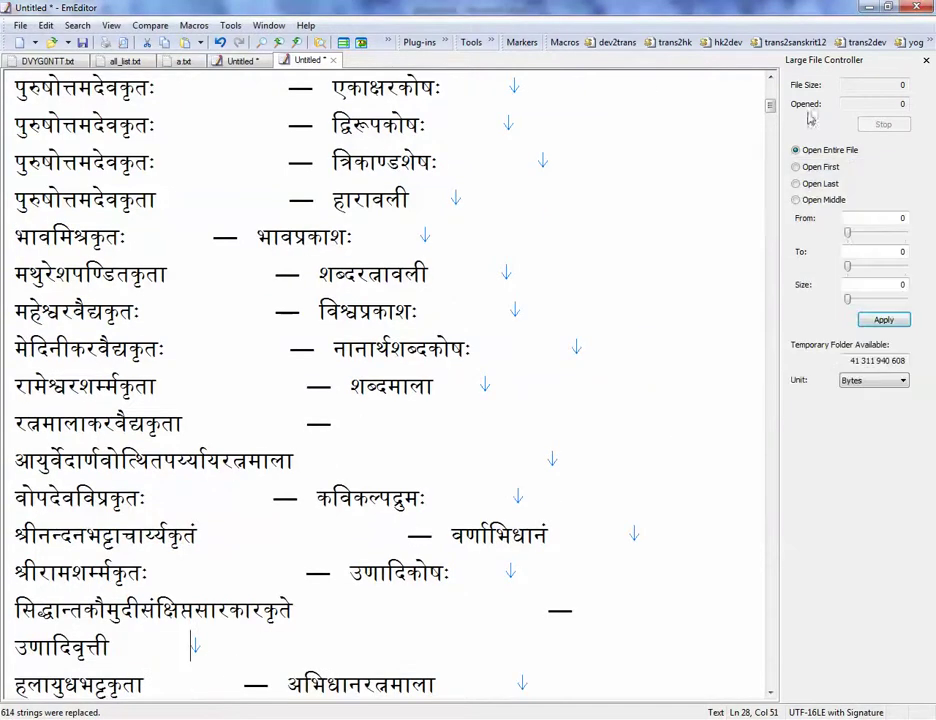
Step: Delete the empty lines after the final त्रिकाण्डशेषः entry at the document's end
left_click_drag(771, 106, 771, 240)
left_click_drag(787, 289, 771, 680)
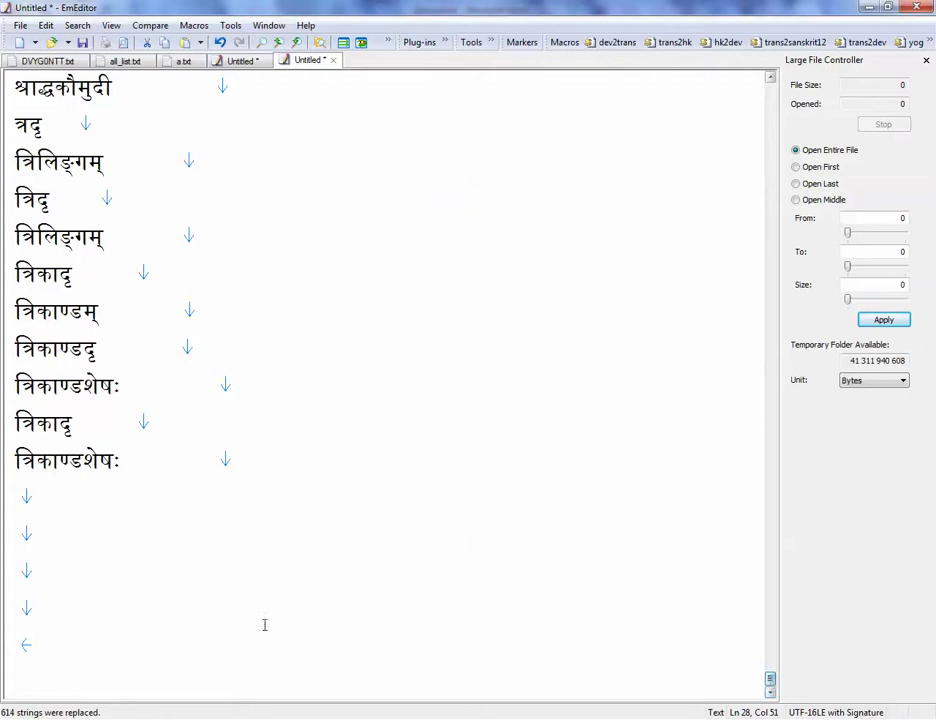
left_click(147, 641)
key("BackSpace")
key("BackSpace")
key("BackSpace")
key("BackSpace")
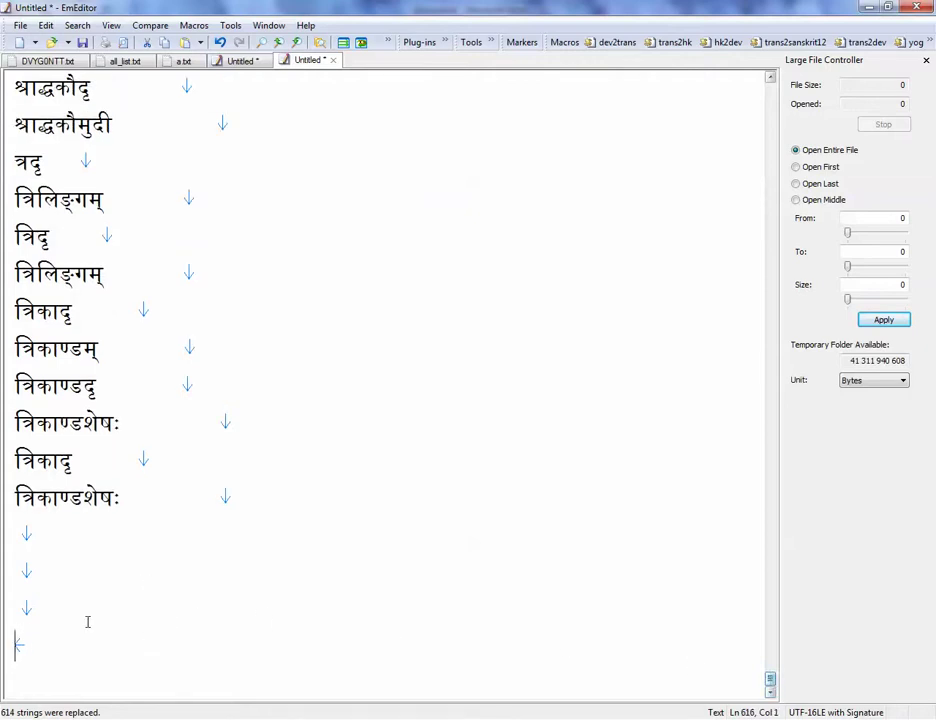
key("BackSpace")
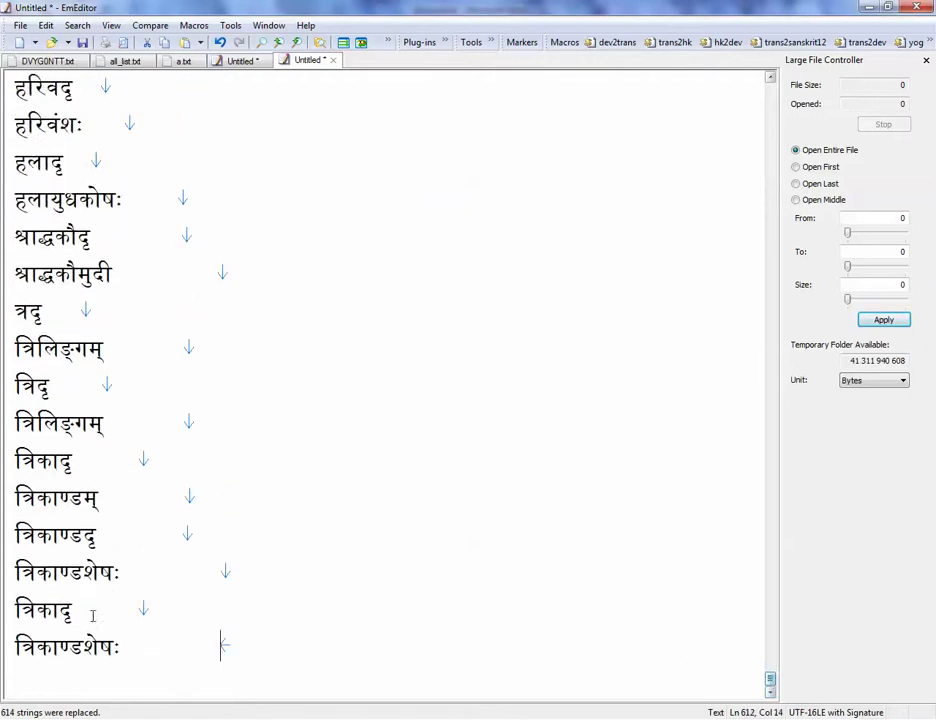
Step: Select the closing characters of the त्रिकादृ abbreviation near the document's end to check how they were converted
left_click(78, 612)
key("shift+Left")
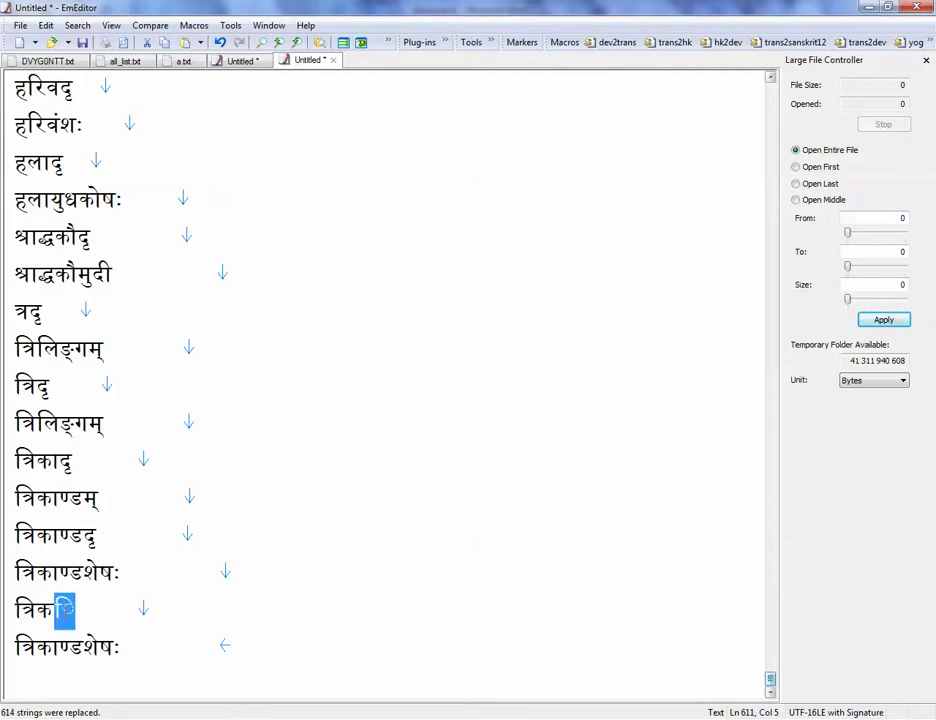
left_click(103, 605)
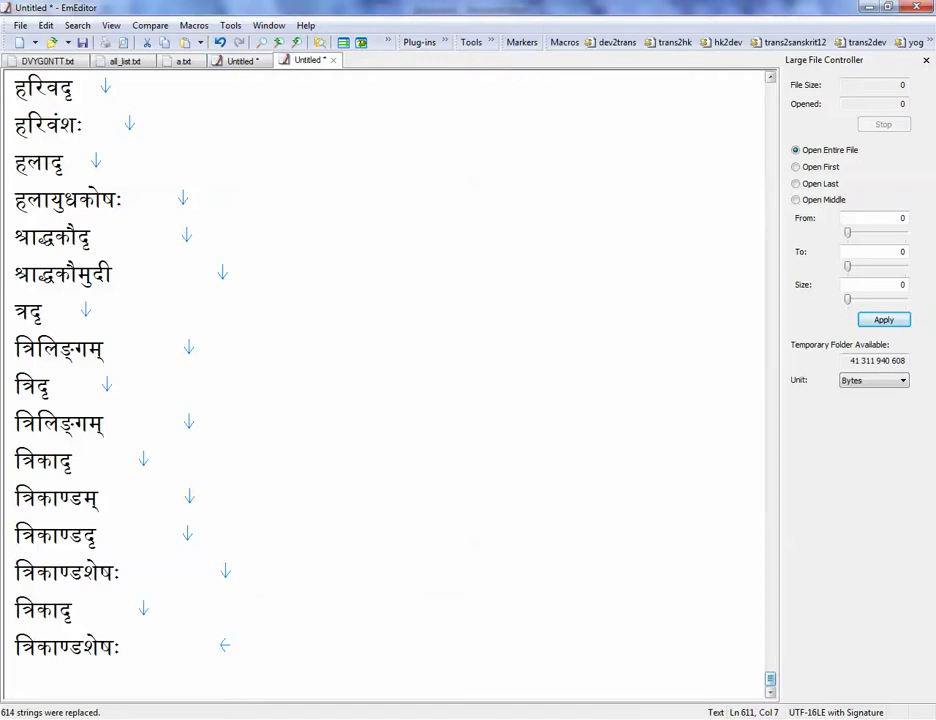
mouse_move(469, 719)
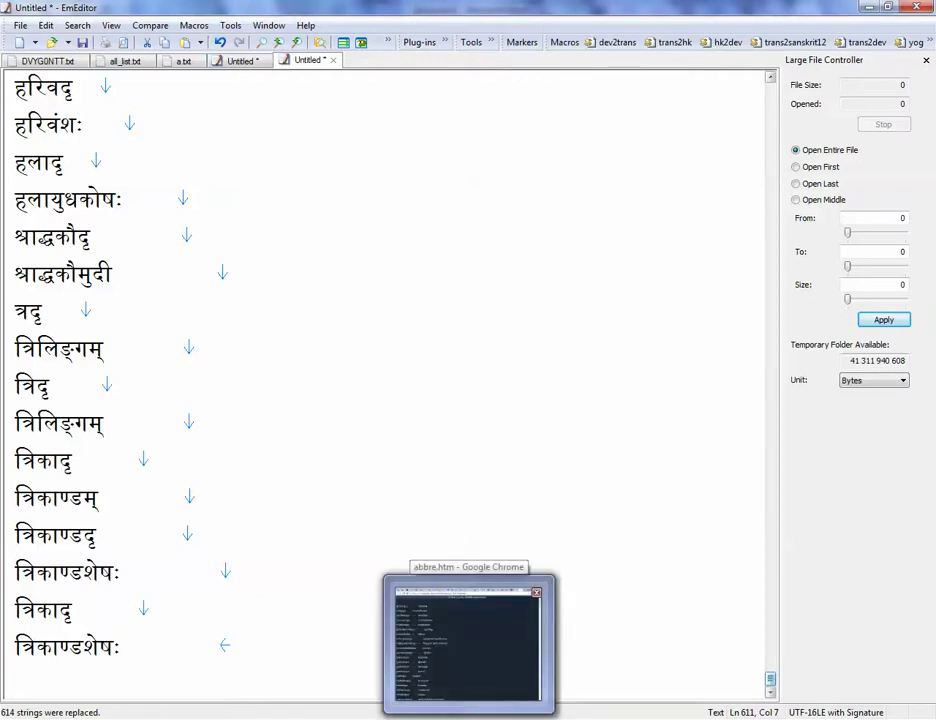
left_click(787, 719)
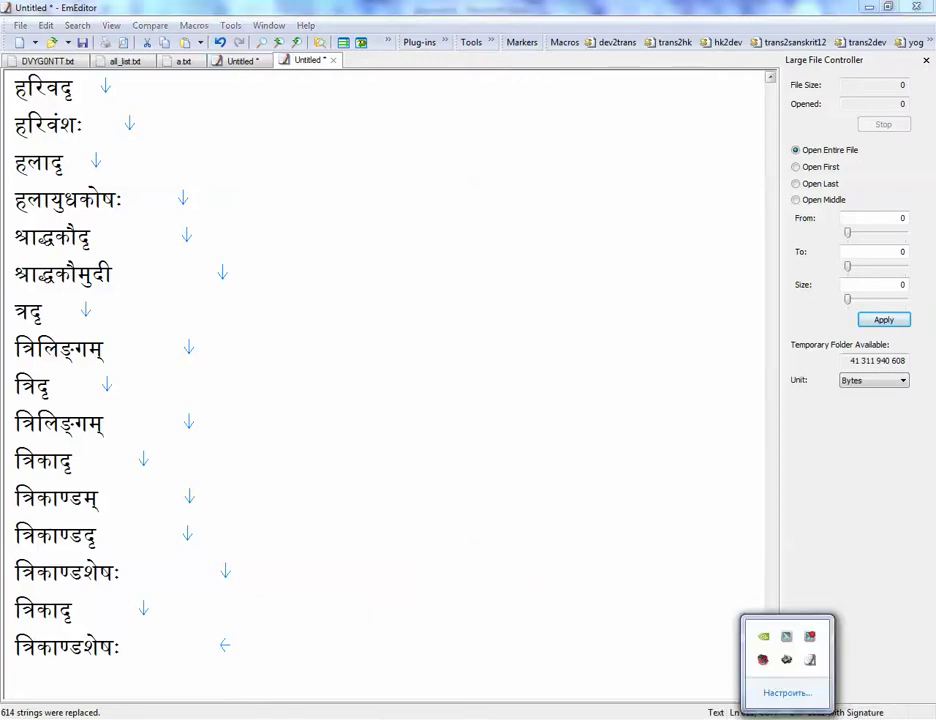
left_click(812, 638)
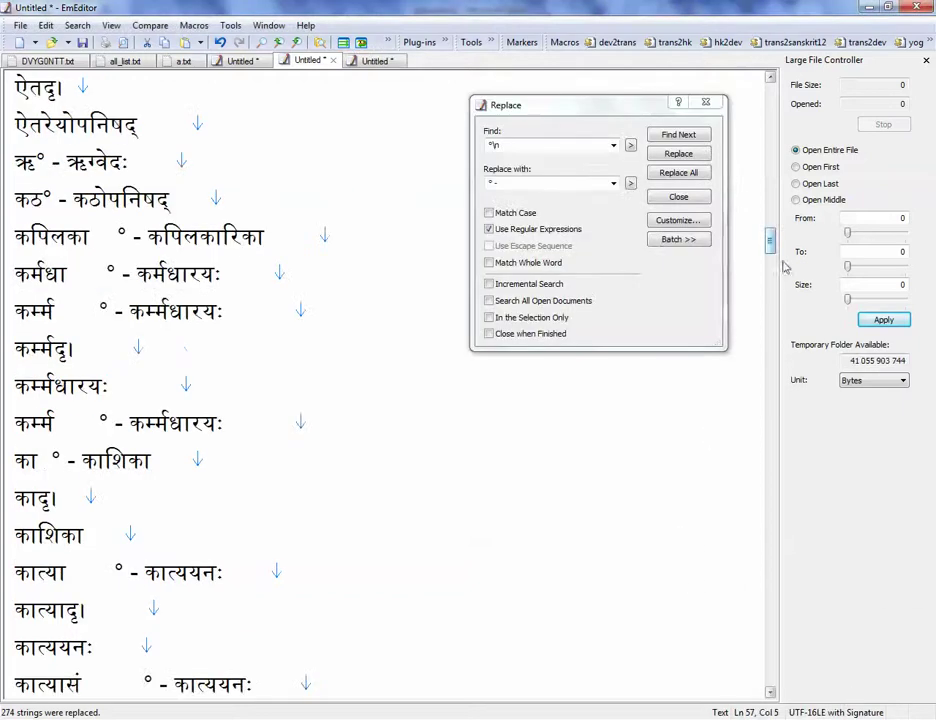
Step: Examine the joined abbreviation entries around आश्वदृ। and consult the दृ and ° character pairs noted in the other untitled document
left_click_drag(772, 246, 770, 177)
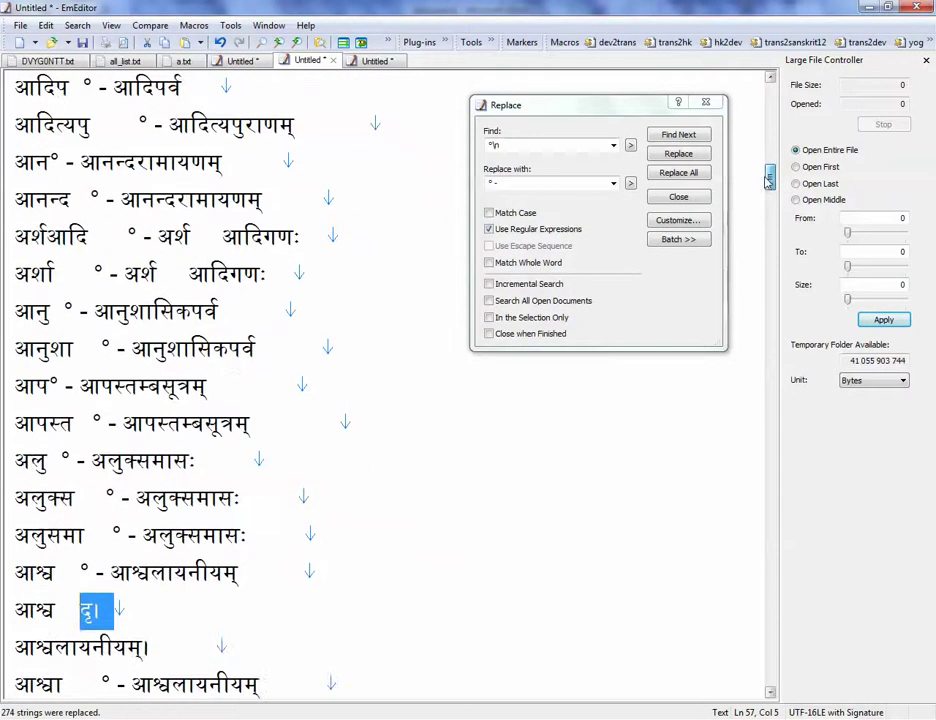
left_click(218, 535)
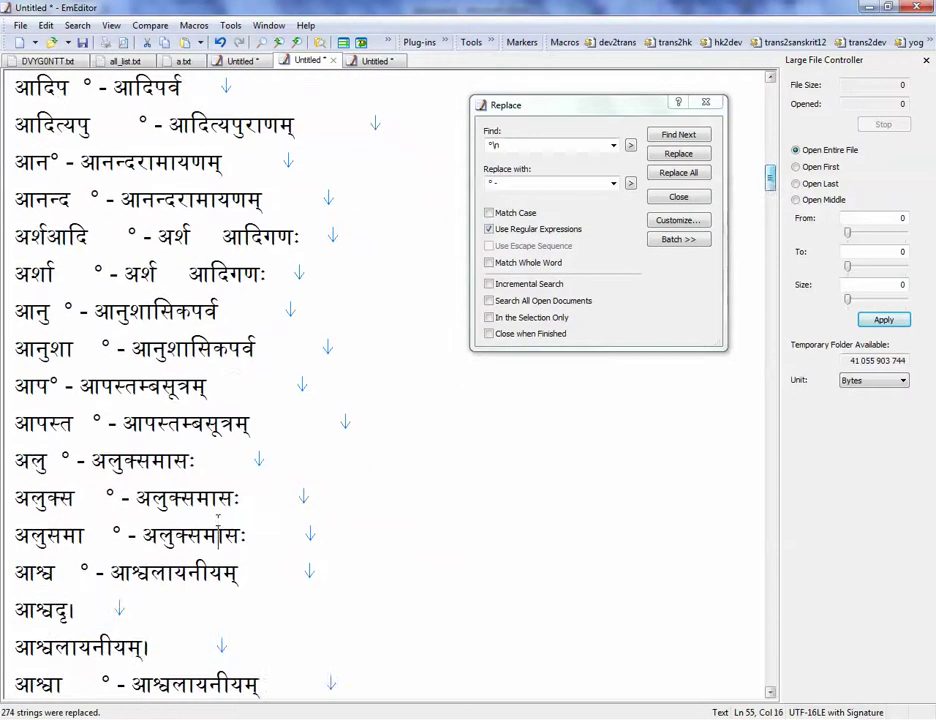
left_click(375, 60)
left_click(24, 90)
key("Down")
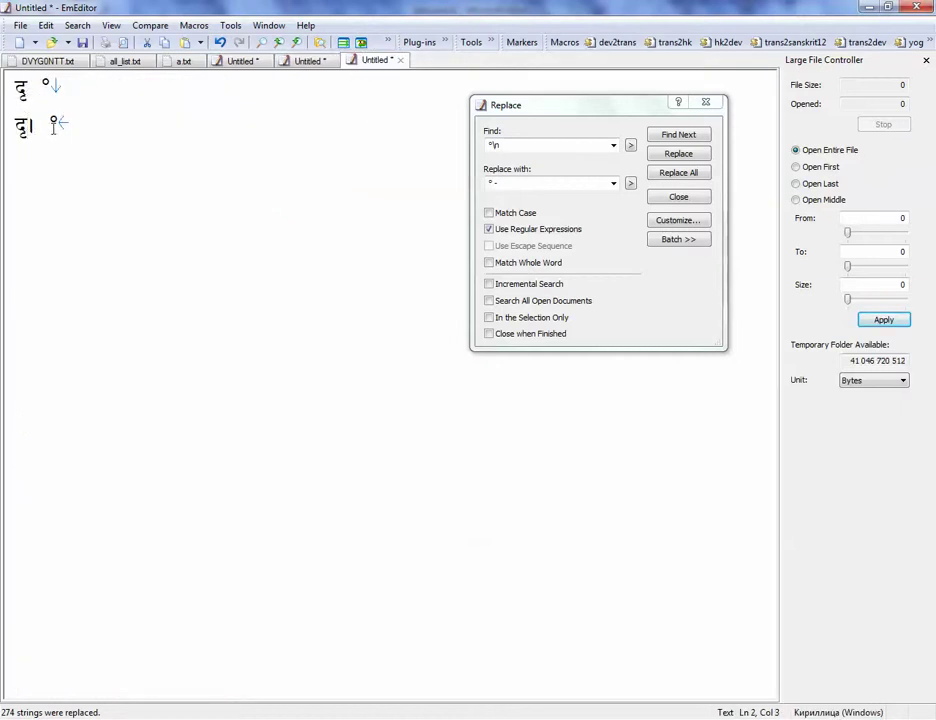
Step: Undo the replacement of °\n with ° - in the abbreviation list and view the entries beginning at अथ°
left_click(304, 60)
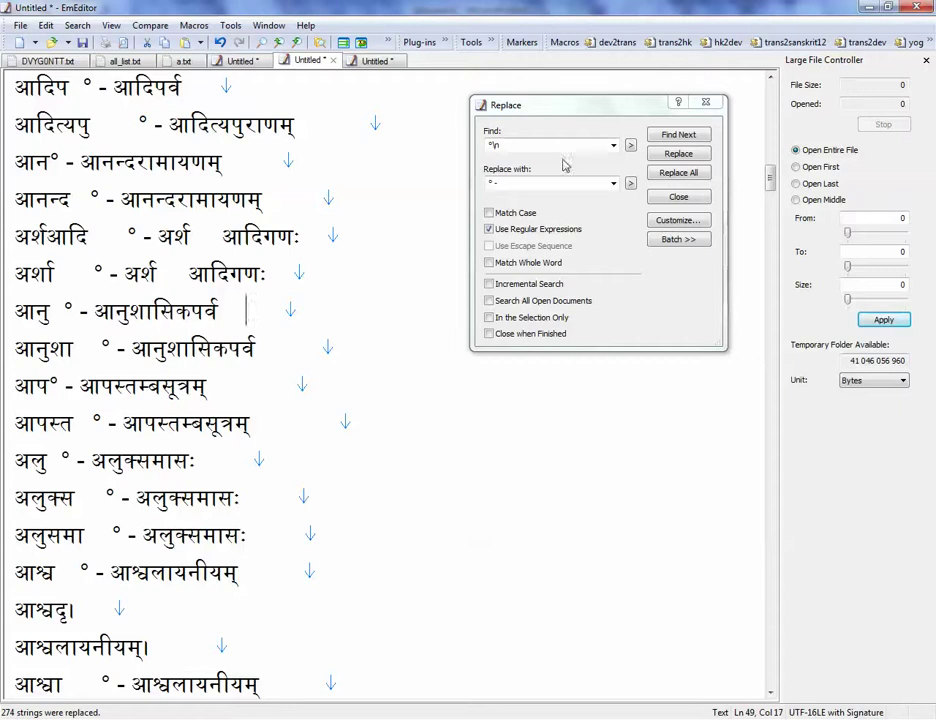
key("ctrl+z")
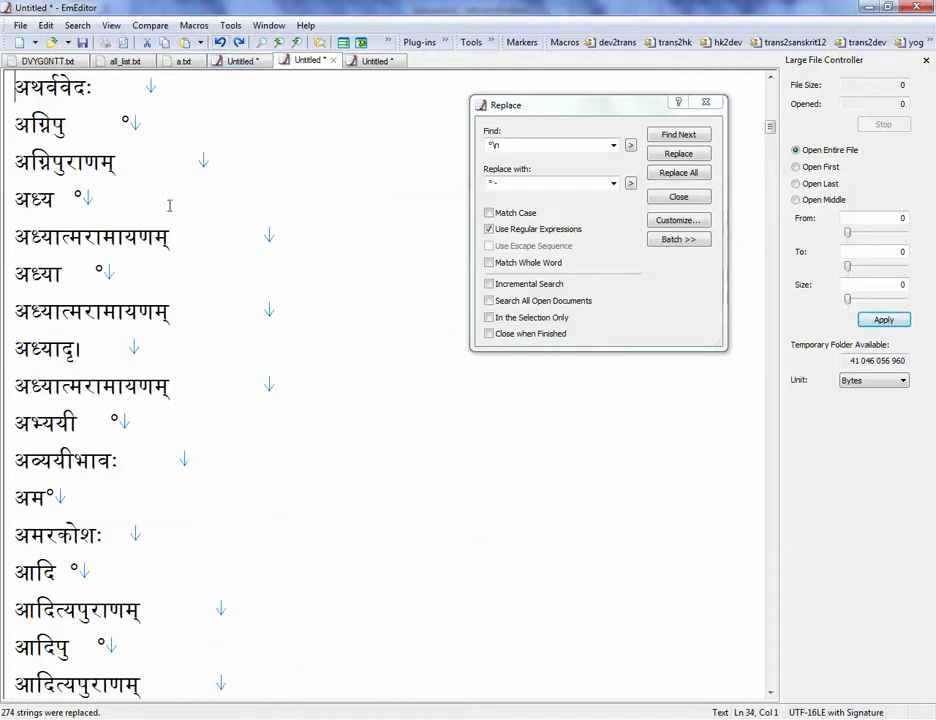
scroll(200, 371, "up", 5)
scroll(200, 371, "down", 4)
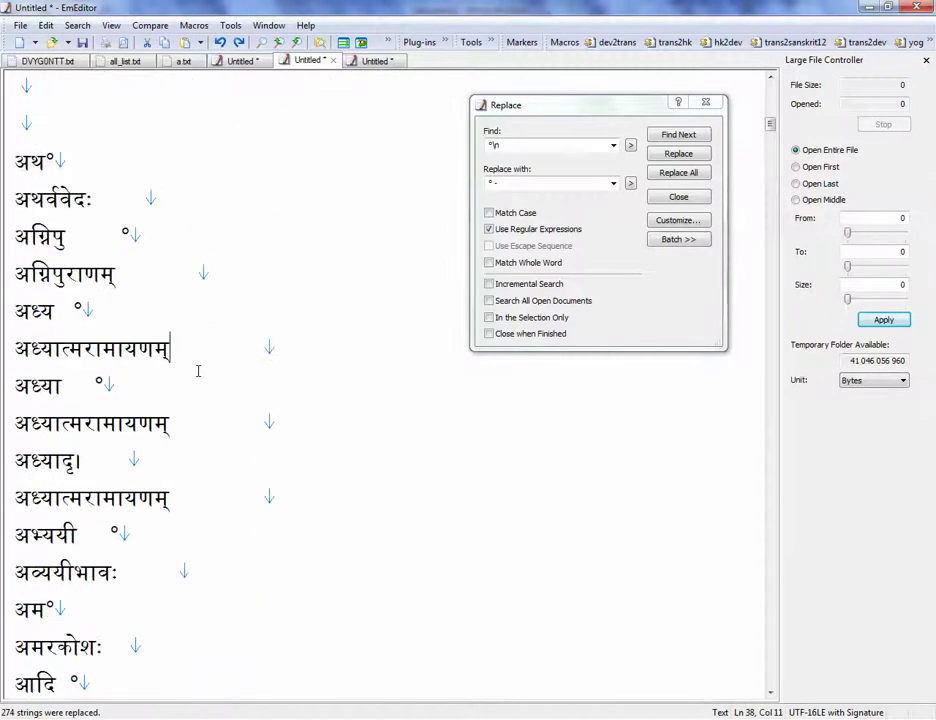
Step: Compare the notes with the list by selecting the अथ° and अध्यादृ। abbreviations together with their full titles
left_click(377, 61)
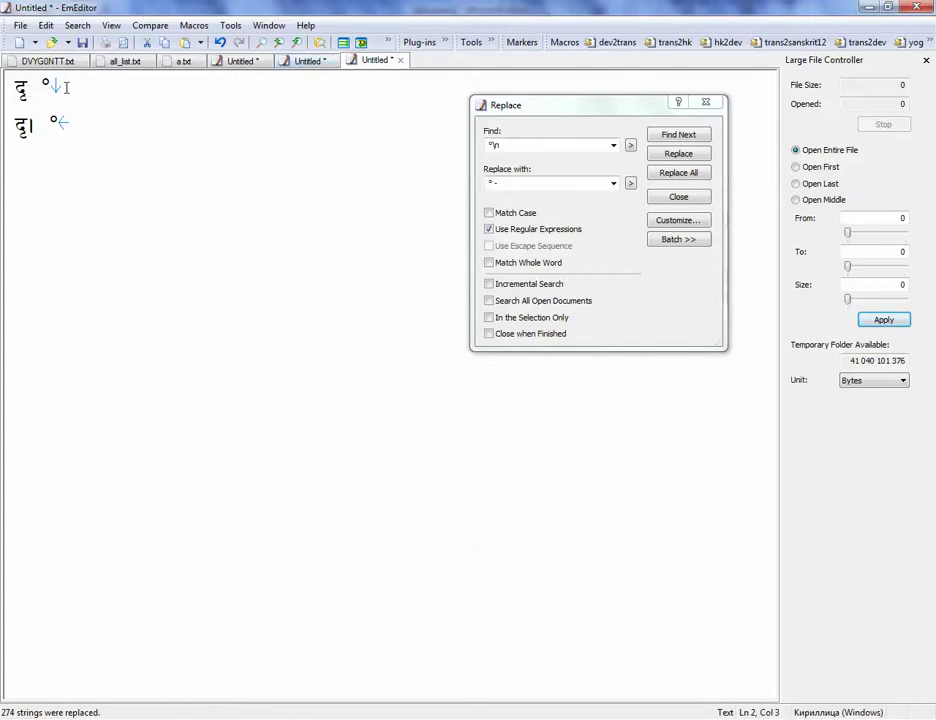
left_click(309, 61)
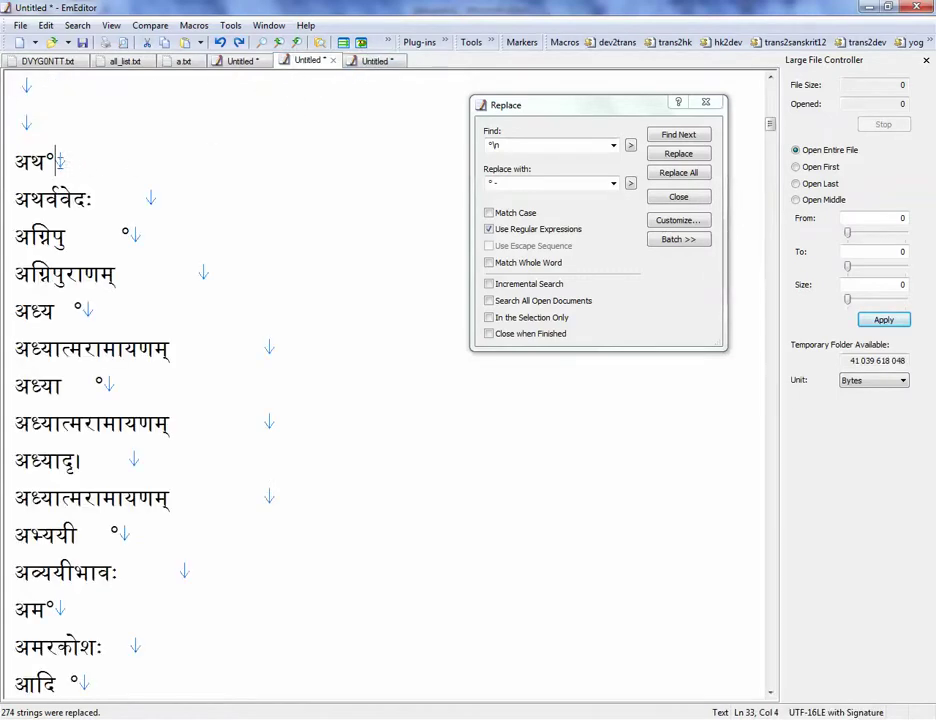
left_click_drag(150, 199, 15, 160)
scroll(150, 330, "down", 2)
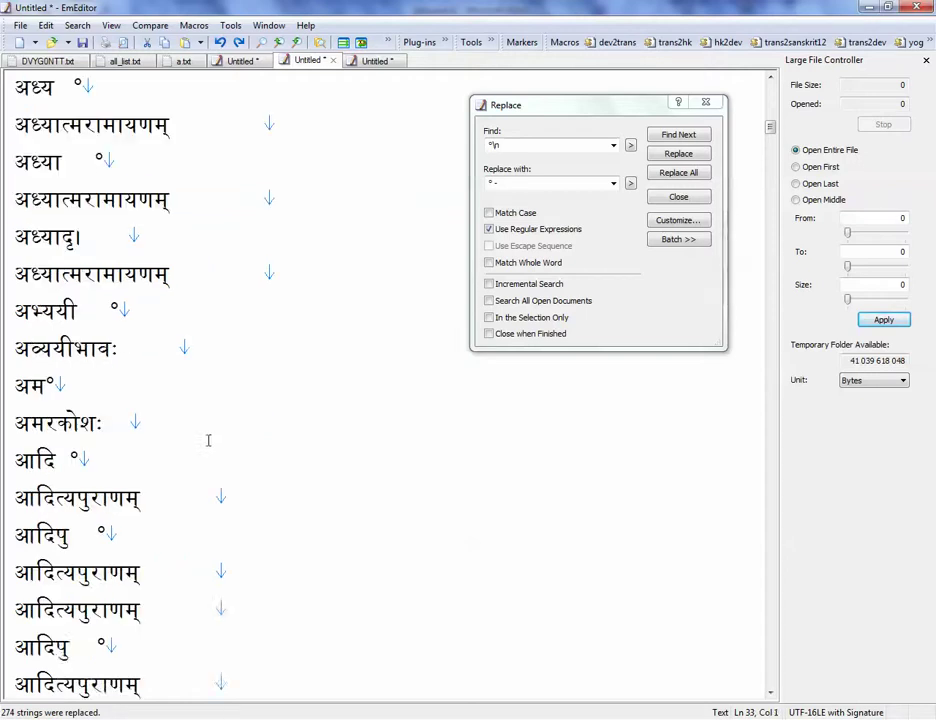
left_click(78, 237)
left_click_drag(15, 237, 286, 274)
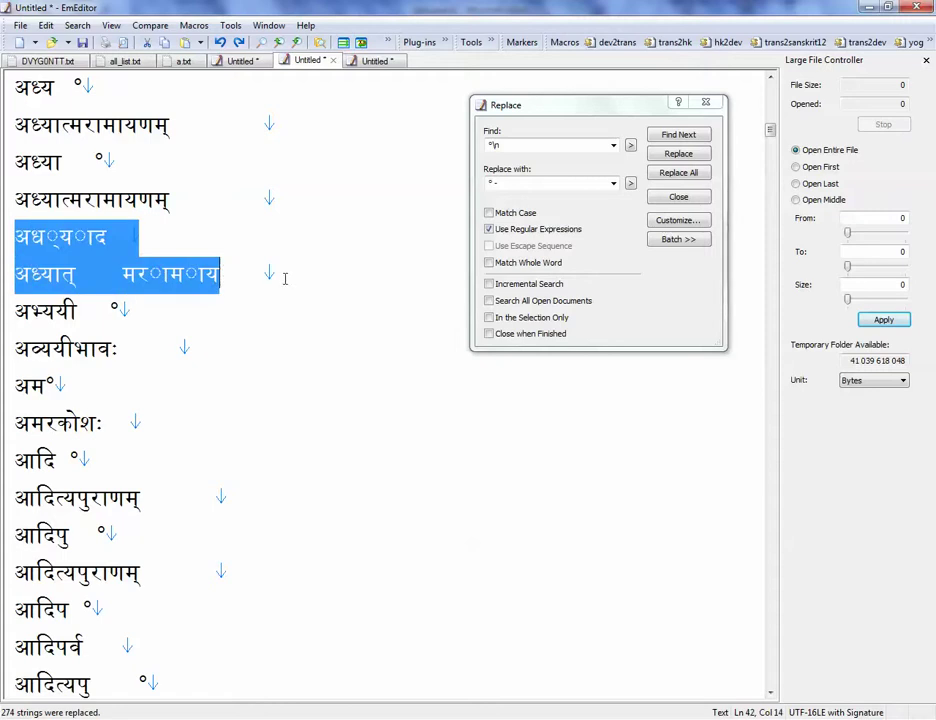
left_click(303, 265)
Step: Record the search expression °\n on its own line below the character pairs in the notes document
left_click(508, 145)
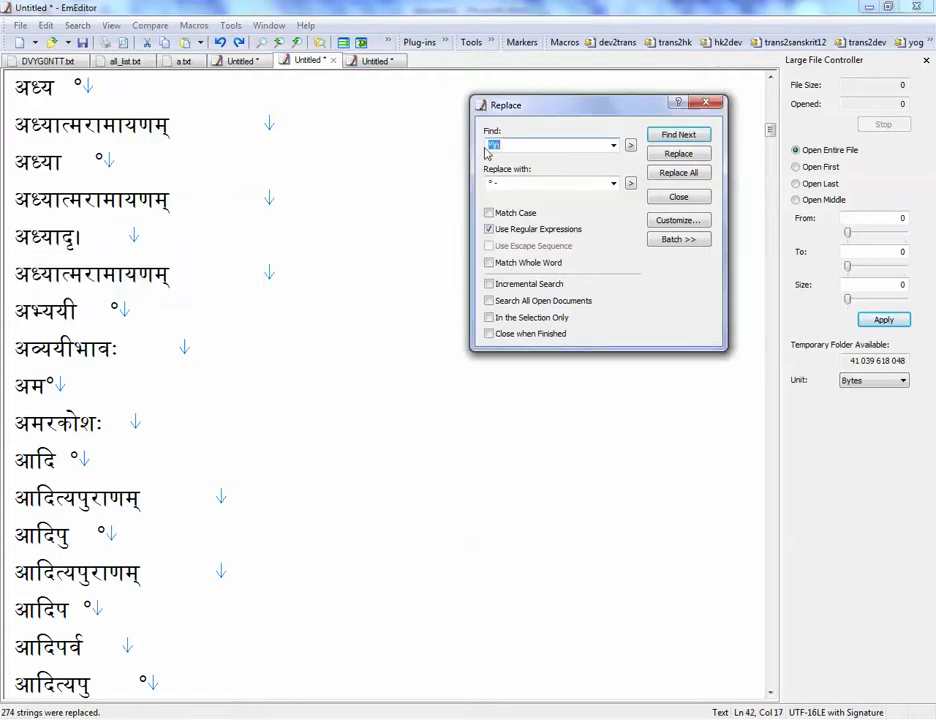
left_click(374, 60)
key("Return")
type("°\\n")
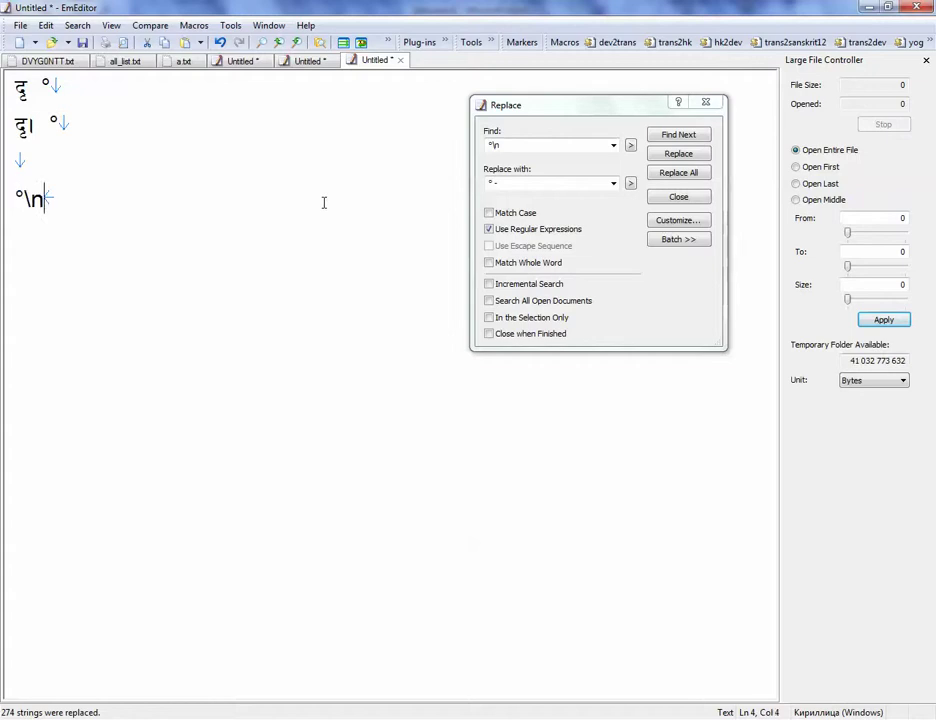
key("Return")
Step: Copy the replacement text ° - onto the line below °\n in the notes document
left_click(518, 184)
key("ctrl+c")
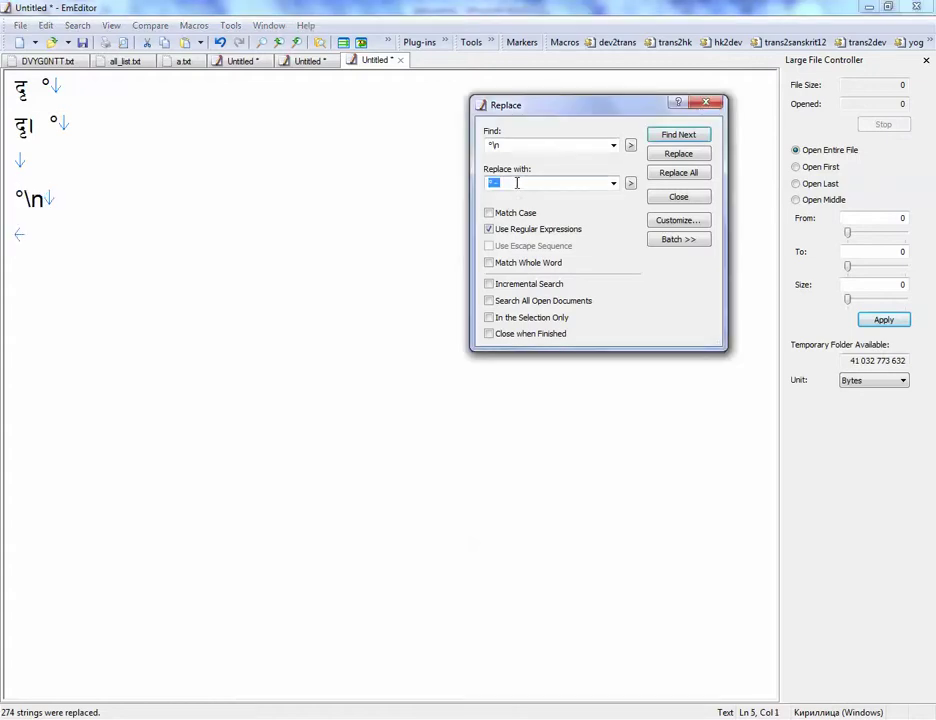
left_click(219, 207)
key("Down")
key("ctrl+v")
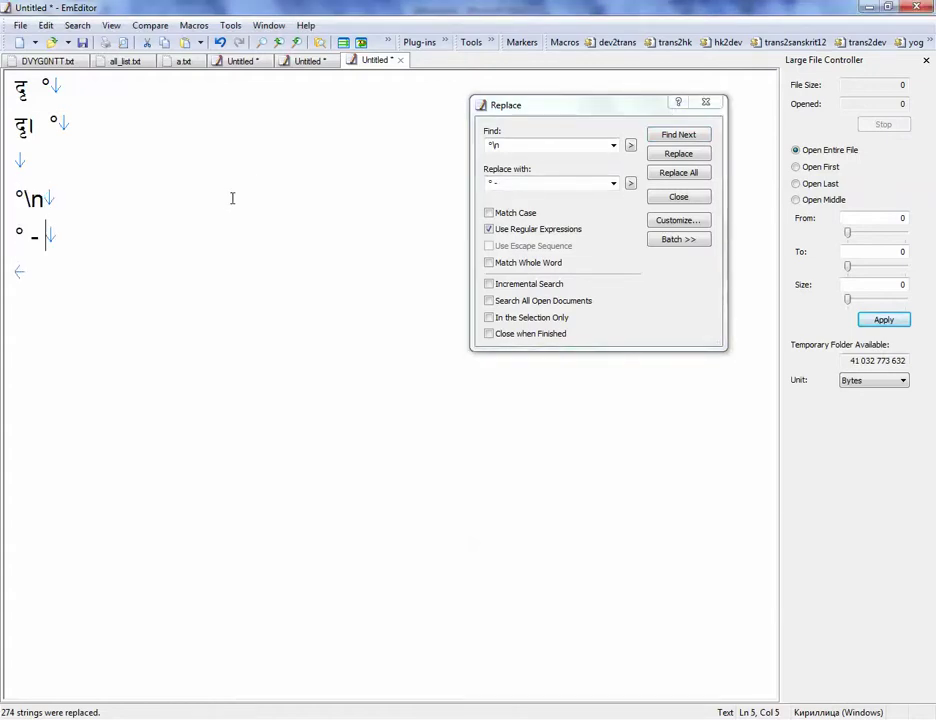
Step: Select दृ। in the second line of the notes and return to the अध्यादृ। entry in the abbreviation list
left_click(33, 126)
double_click(22, 128)
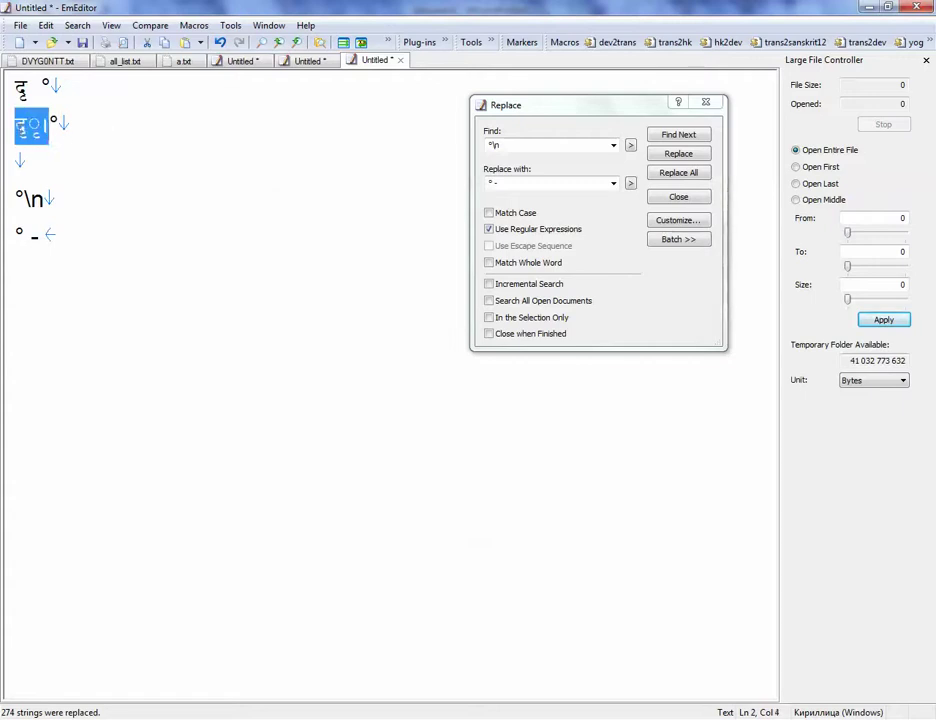
left_click(310, 60)
left_click(198, 228)
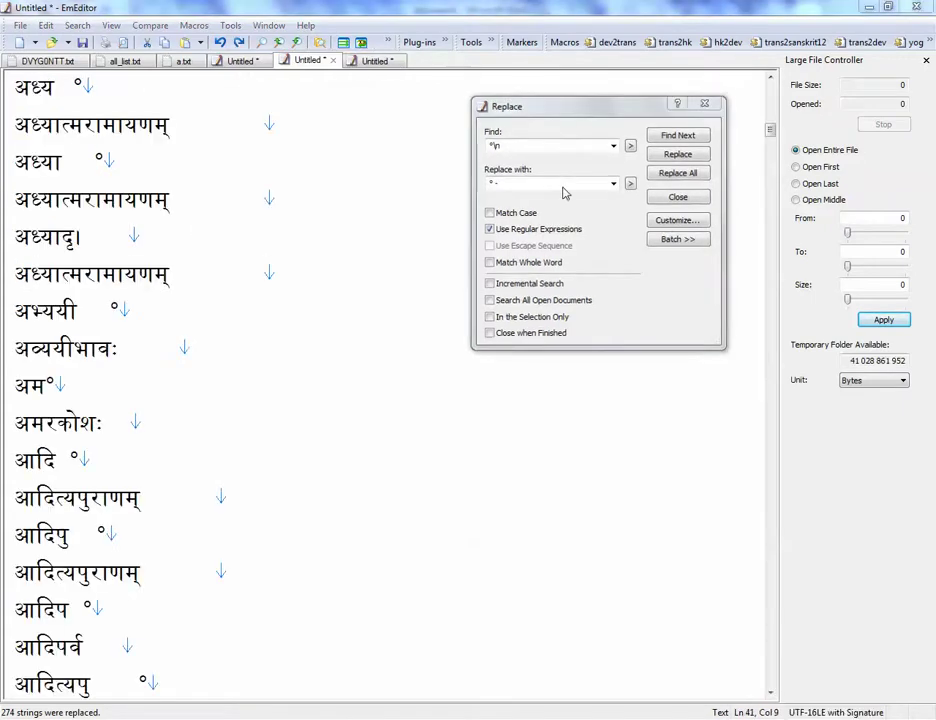
Step: Search the abbreviation list for दृ। with regular expressions enabled and bookmark all matches
key("ctrl+f")
type("रा")
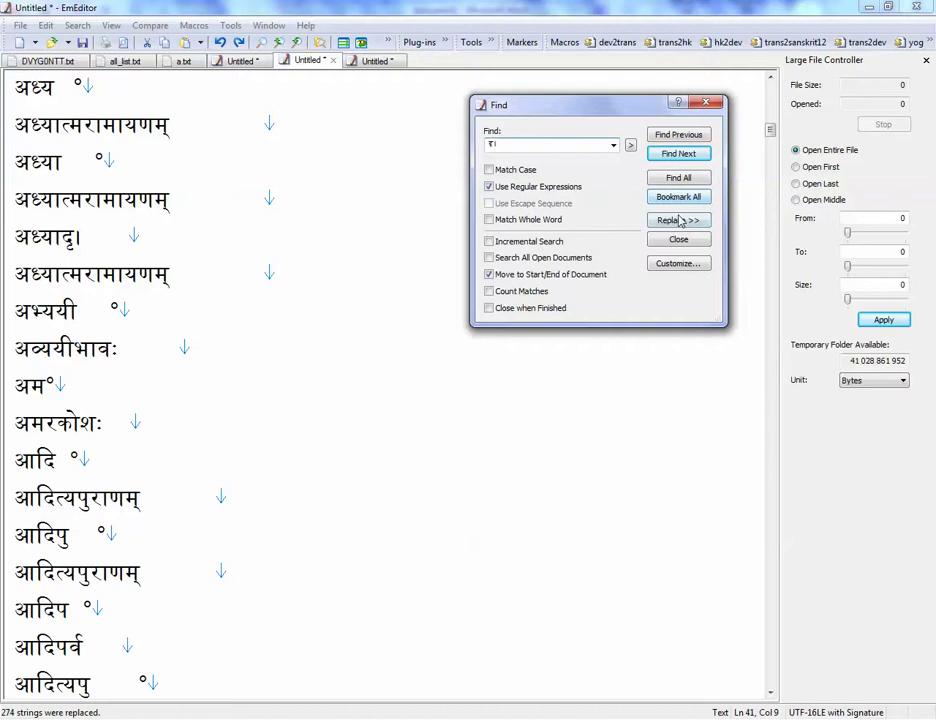
left_click(676, 196)
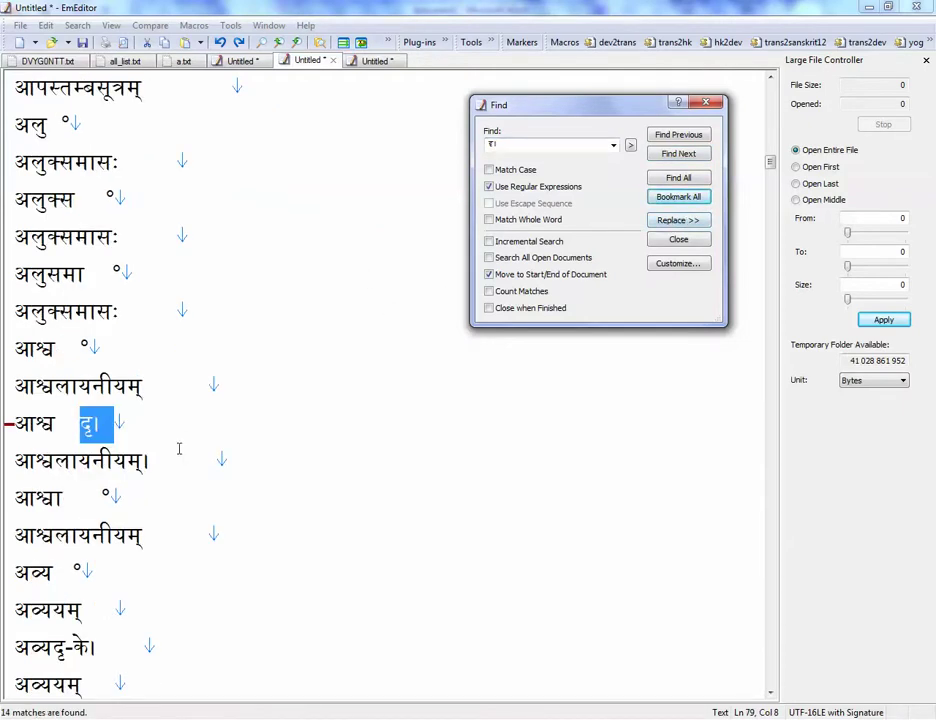
Step: Undo the earlier replacement of दृ in the list and replace every दृ। with °
scroll(150, 300, "up", 15)
left_click(325, 82)
left_click(678, 219)
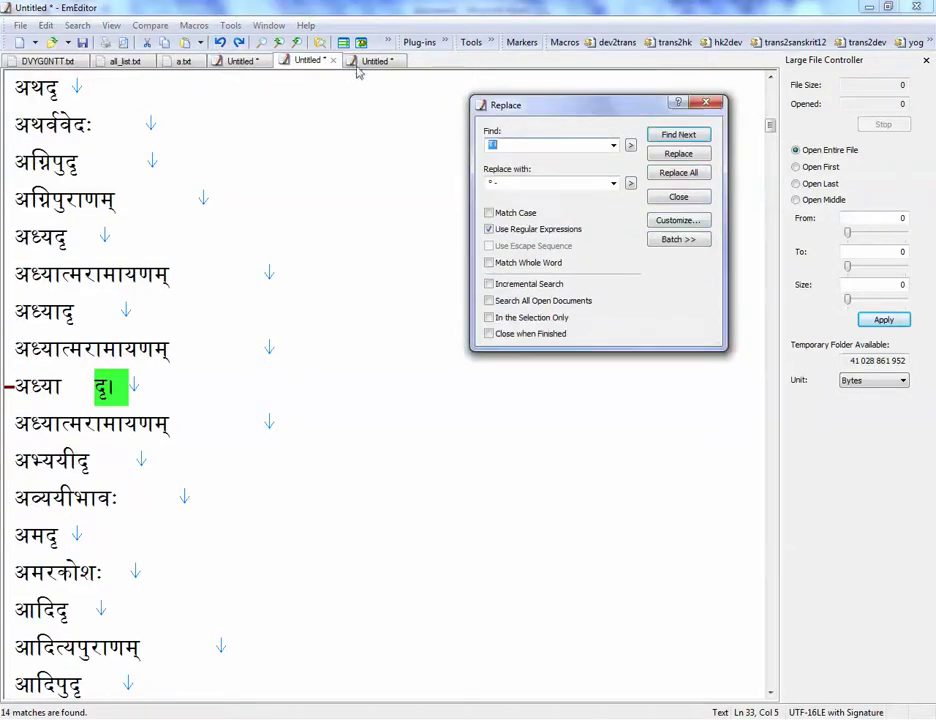
left_click(534, 184)
key("BackSpace")
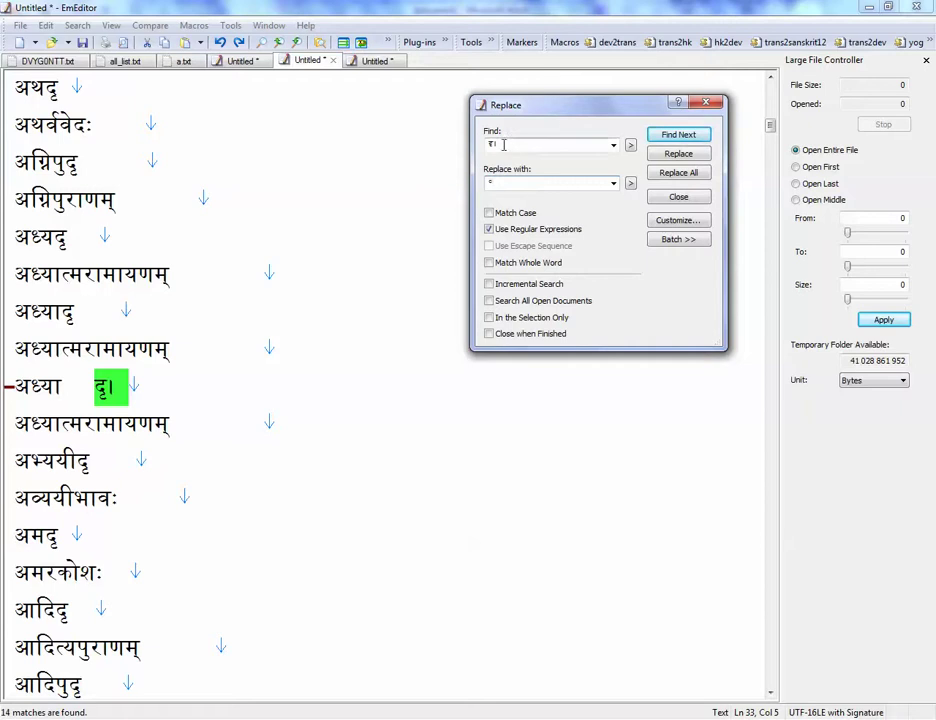
left_click(684, 175)
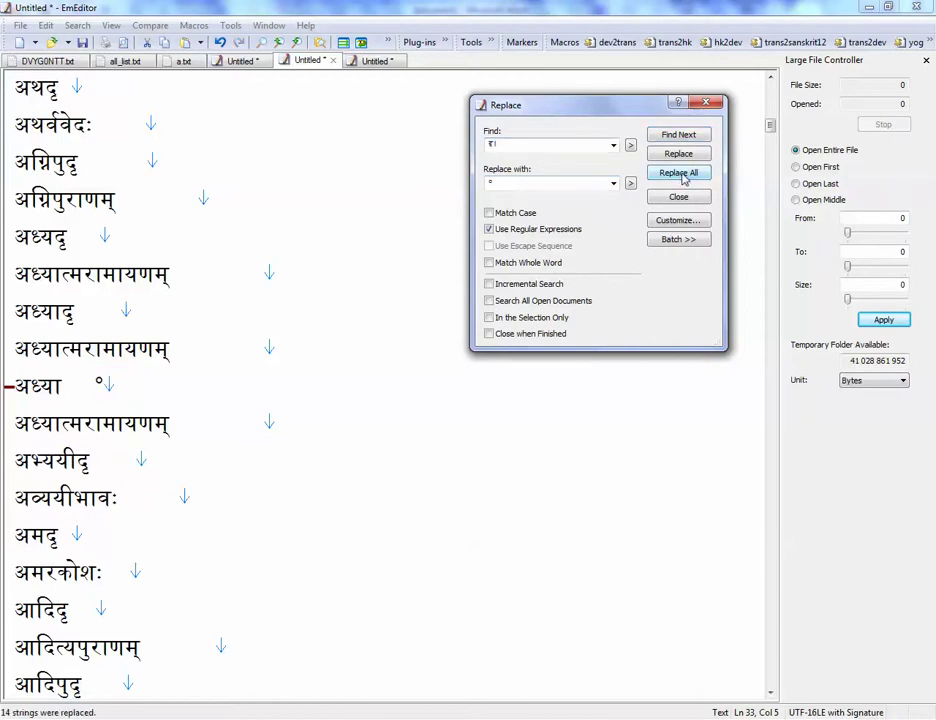
Step: Record - 14 after the दृ। ° pair in the notes document and return to the abbreviation list
left_click(377, 60)
type("- 14")
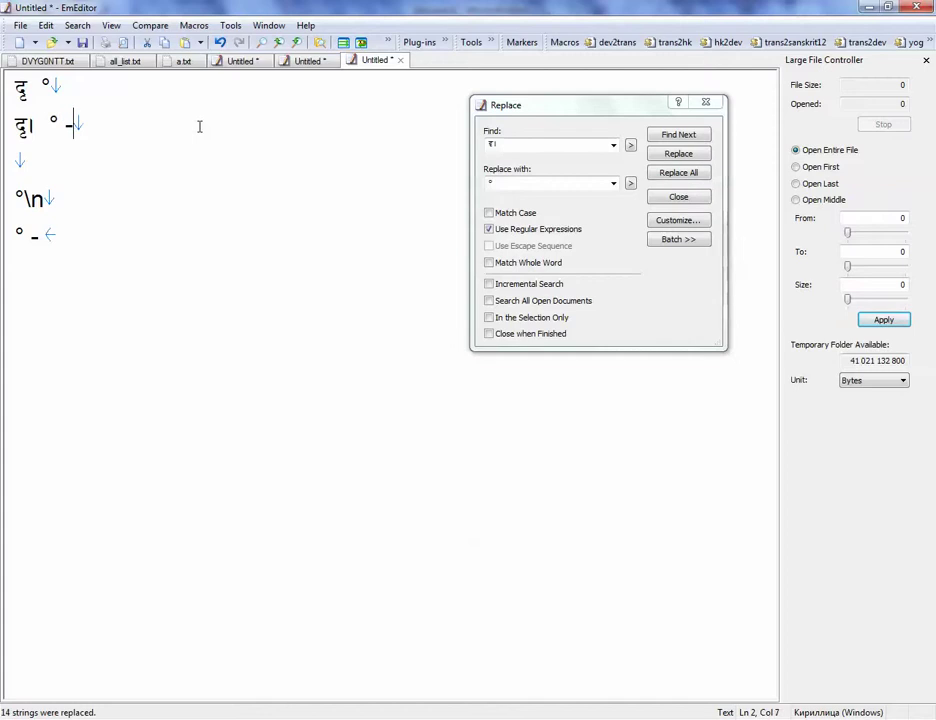
left_click(296, 62)
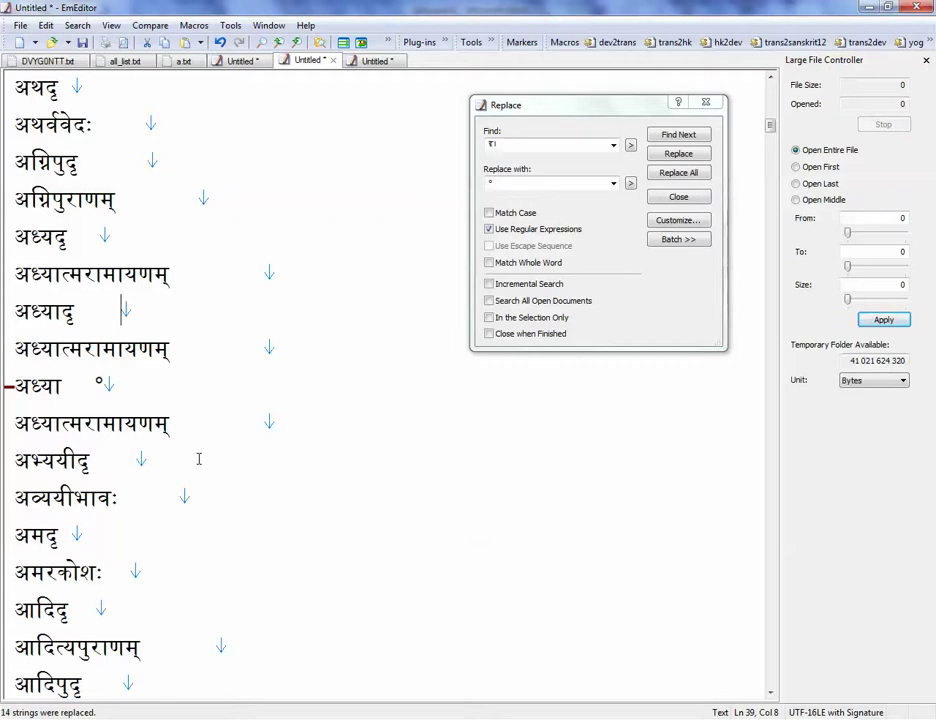
Step: Undo and redo the दृ। replacement to compare the entries near the start of the abbreviations
scroll(199, 459, "up", 3)
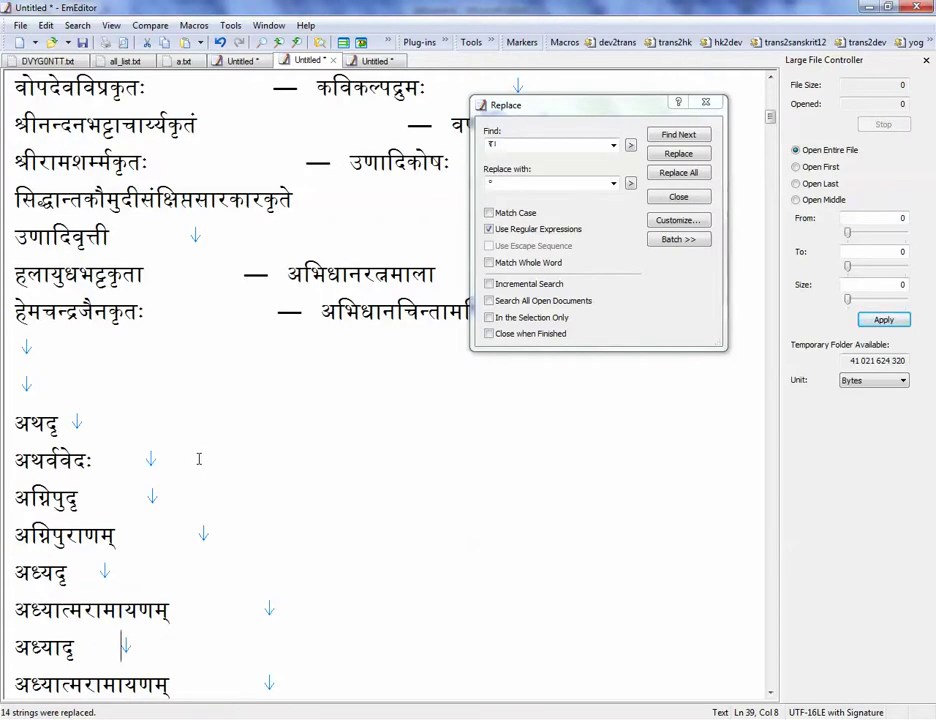
left_click(221, 43)
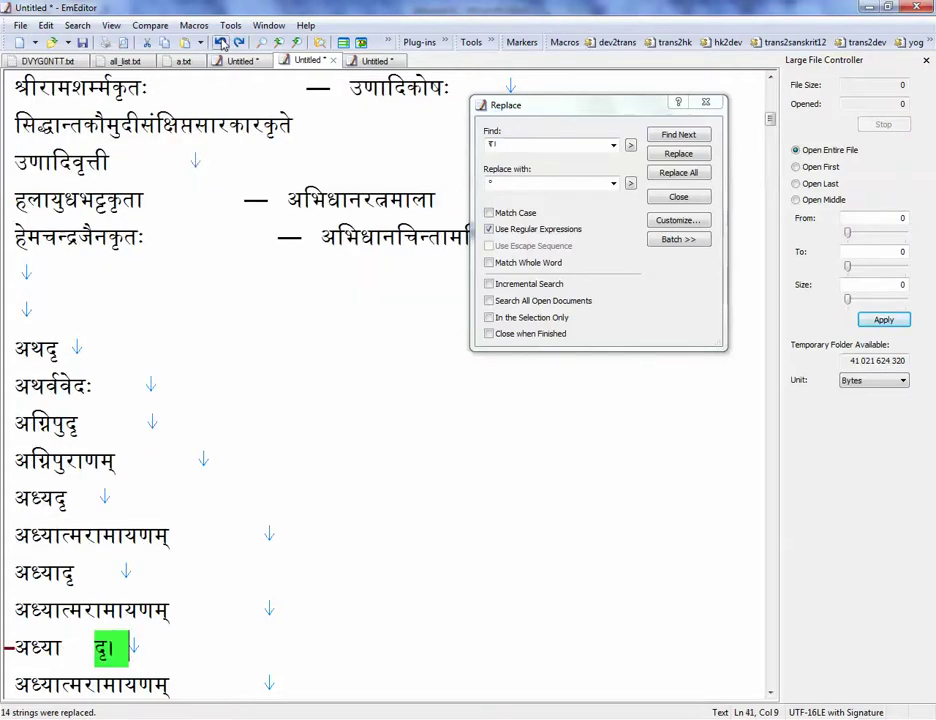
left_click(238, 43)
scroll(220, 228, "down", 1)
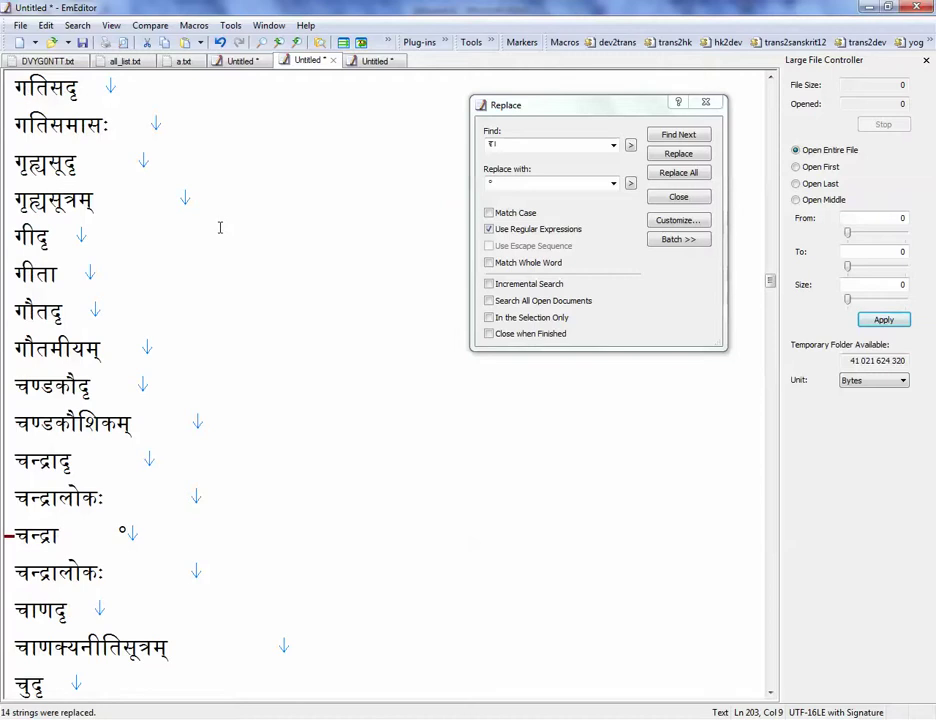
Step: Replace every °\n in the abbreviation list with ° -, copying both expressions from the notes document
left_click(376, 60)
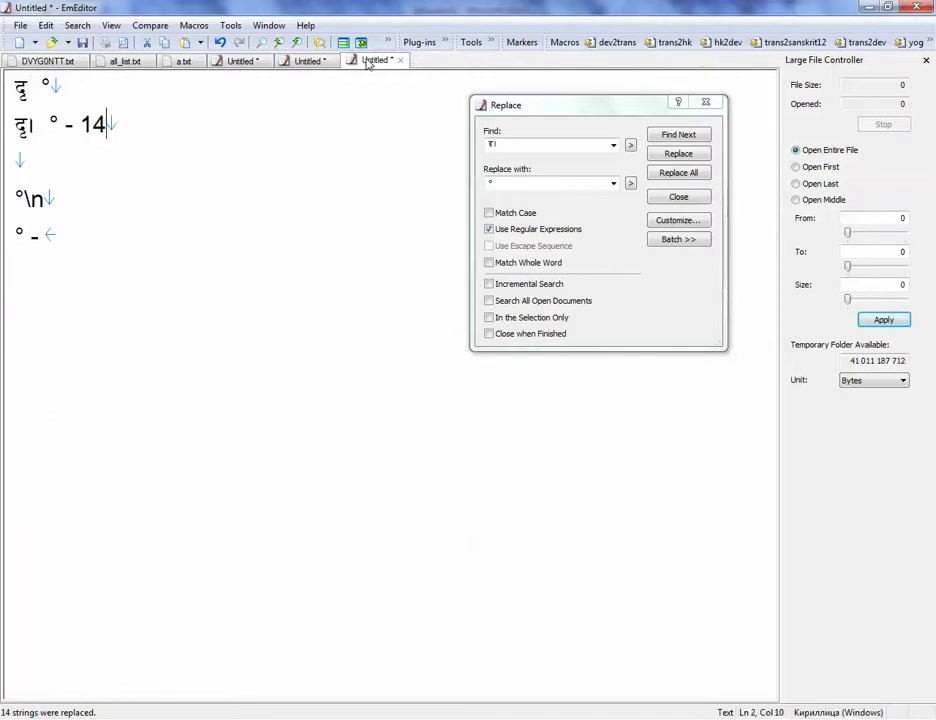
left_click(100, 180)
left_click_drag(80, 208, 14, 200)
left_click(309, 61)
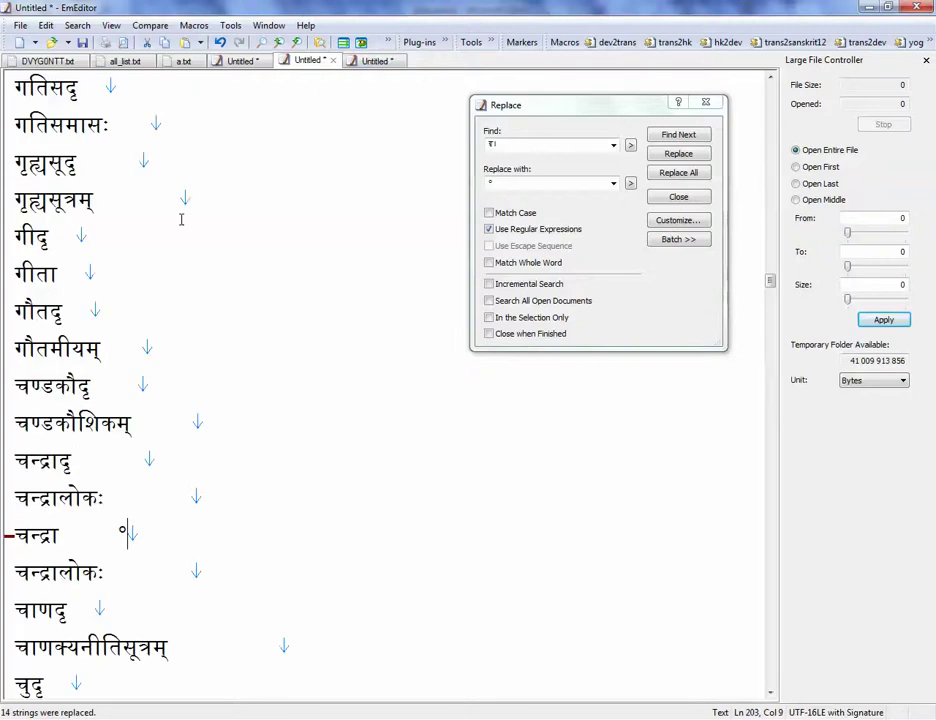
left_click(374, 61)
left_click(58, 248)
left_click_drag(58, 248, 15, 236)
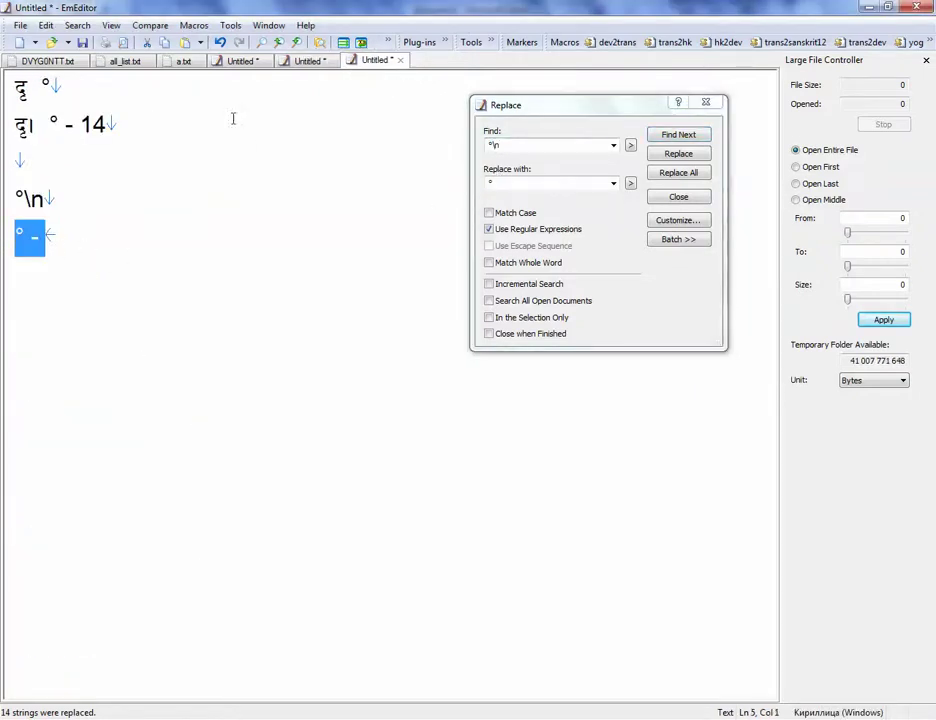
left_click(309, 61)
left_click(552, 184)
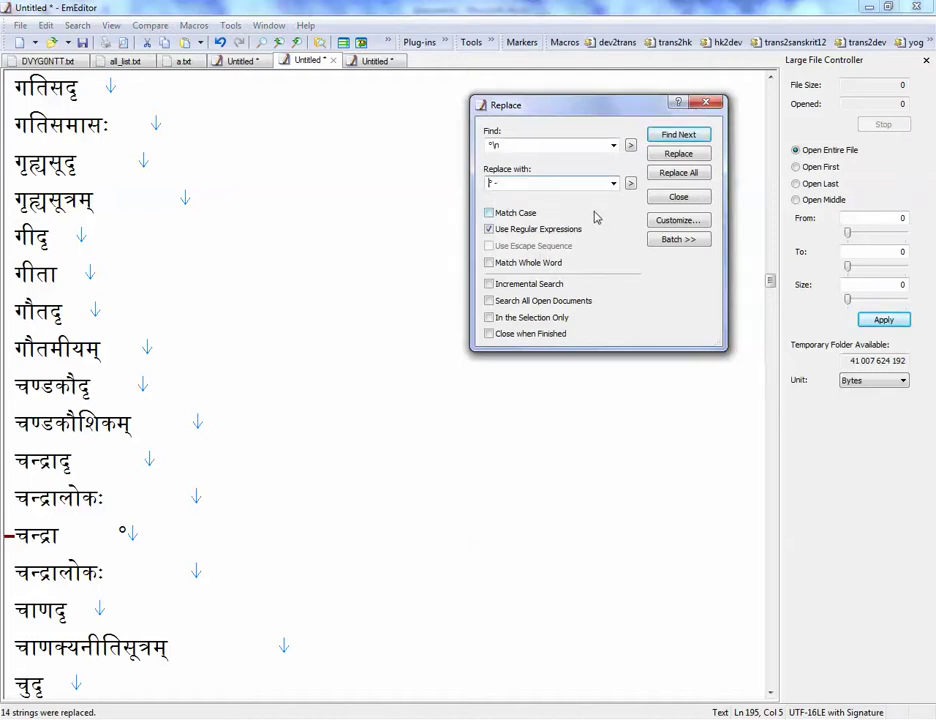
left_click(679, 172)
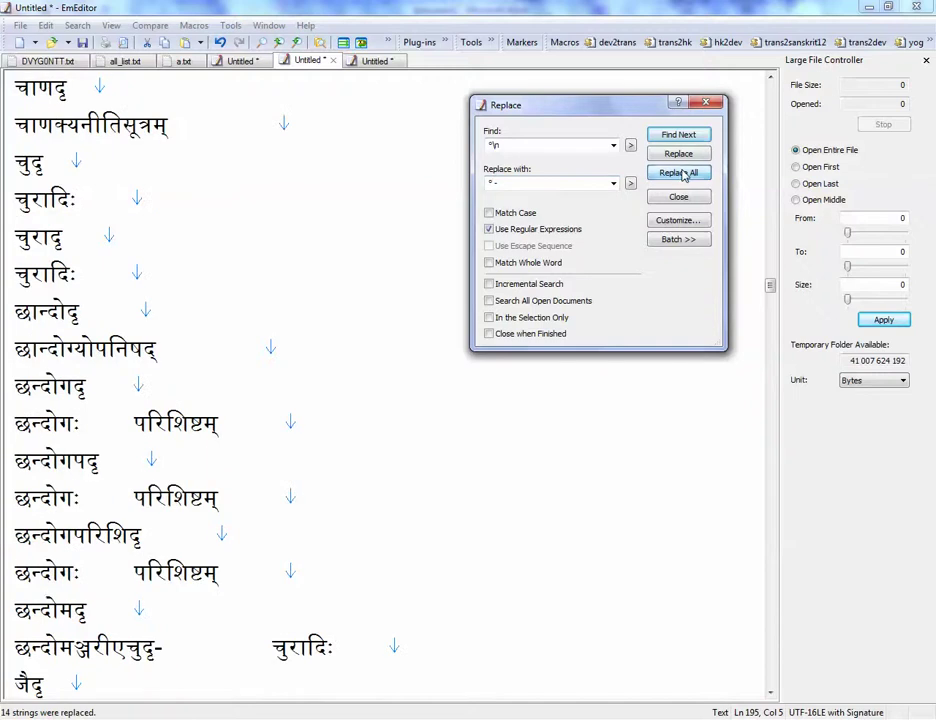
Step: Look through the abbreviation list and undo the °\n and दृ। replacements
left_click(266, 348)
scroll(266, 348, "down", 15)
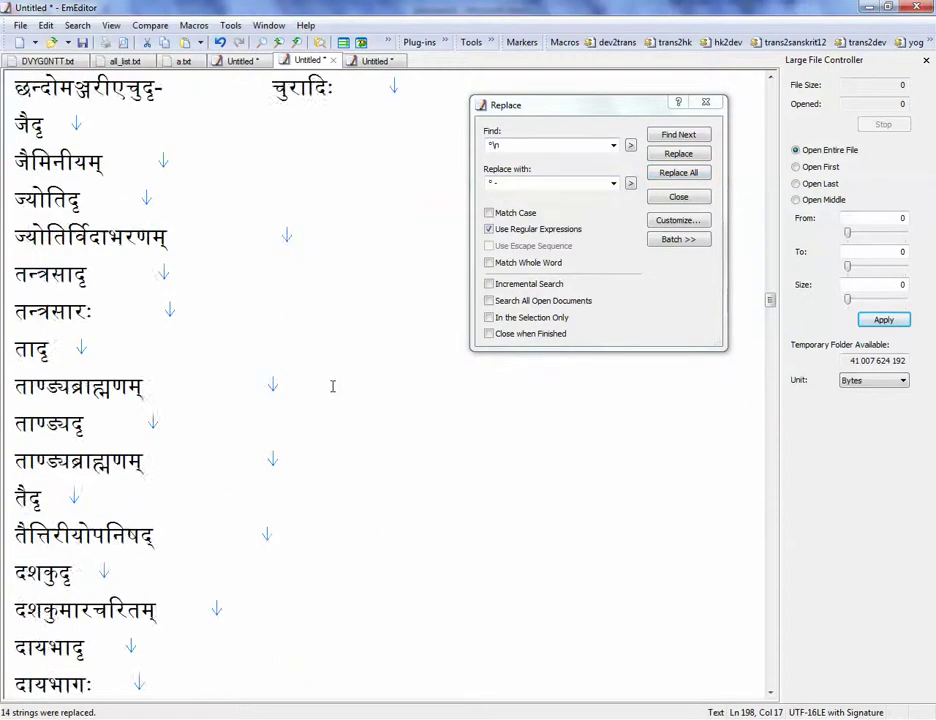
scroll(334, 386, "down", 5)
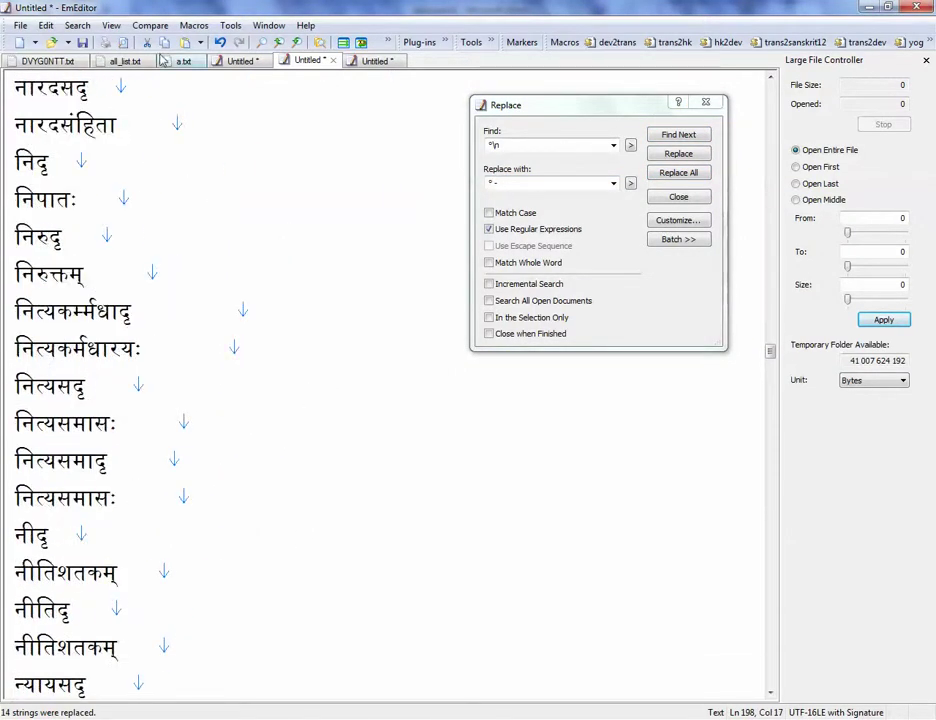
left_click(219, 42)
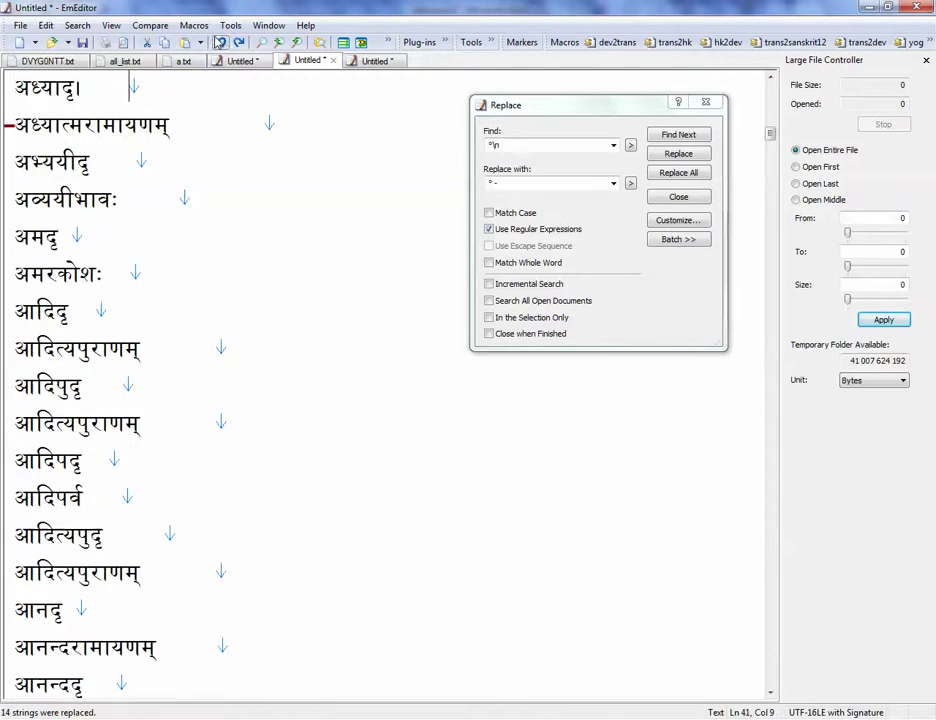
left_click(220, 43)
left_click(220, 43)
scroll(245, 160, "up", 4)
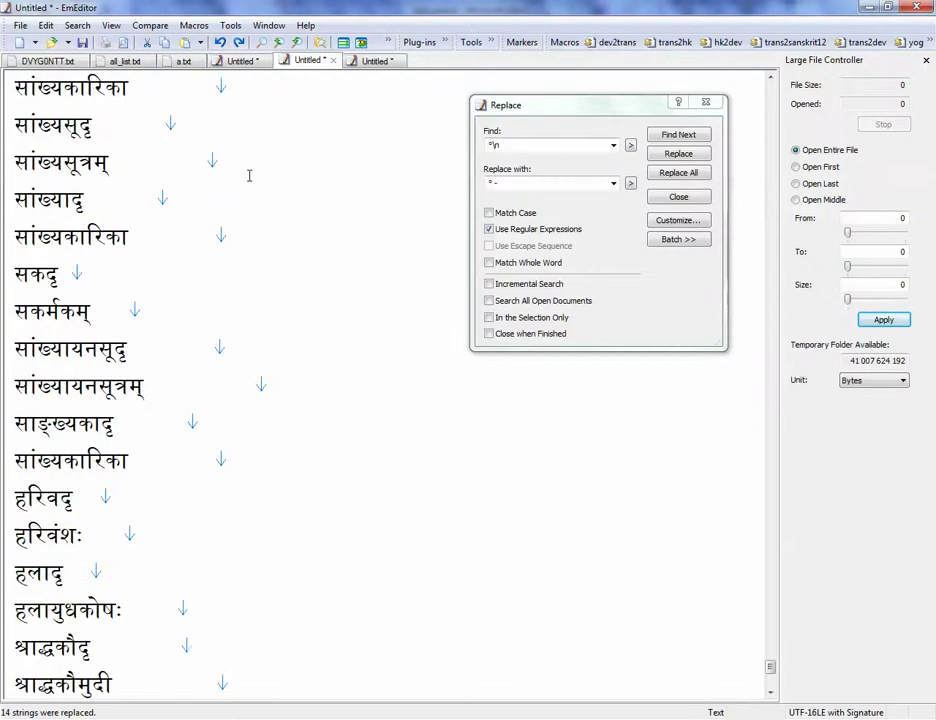
Step: Copy the दृ ° pair from the first line of the notes into the list's search expression
left_click(372, 61)
left_click(69, 88)
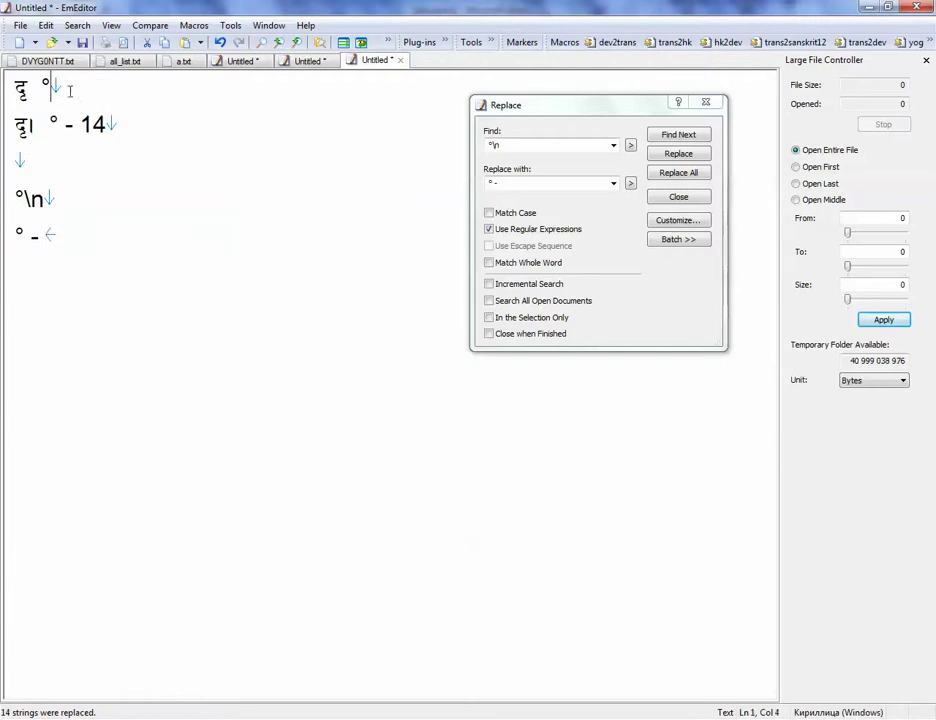
double_click(69, 88)
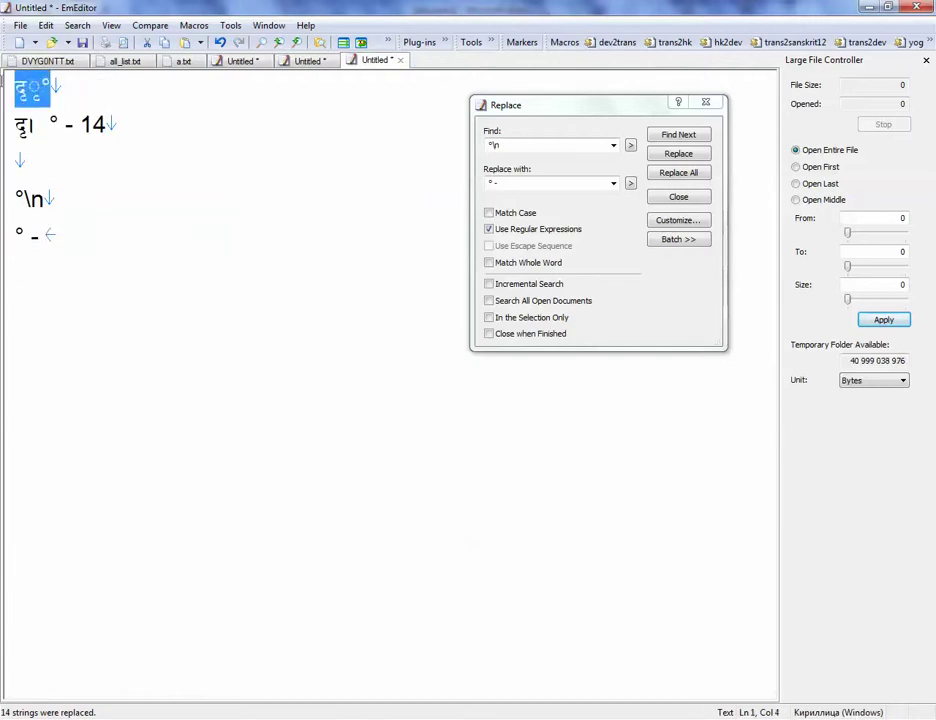
left_click(300, 61)
left_click(514, 148)
key("ctrl+v")
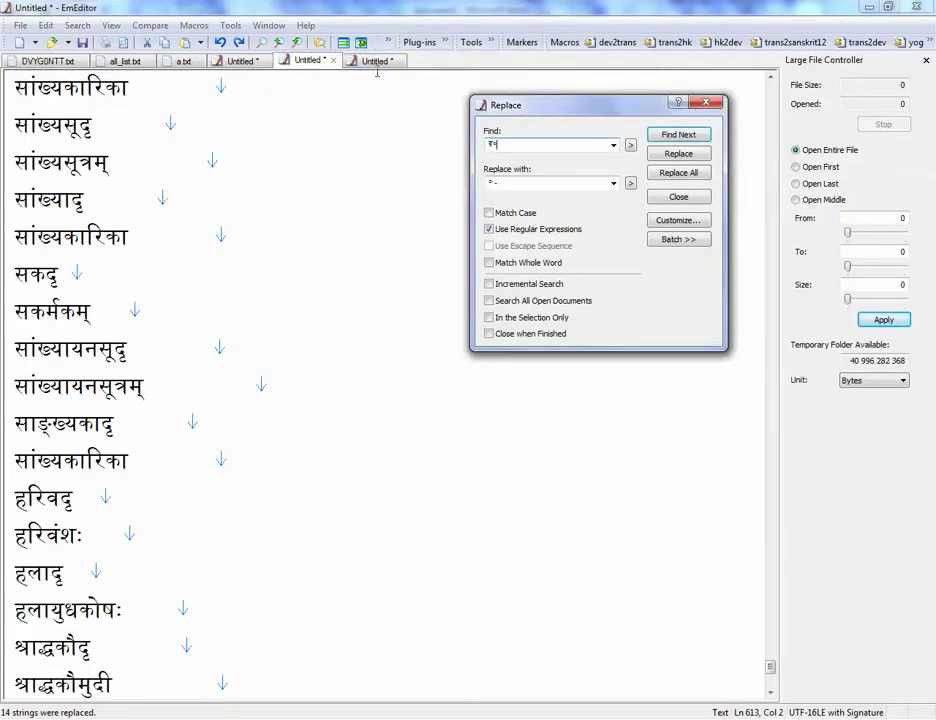
Step: Set the replacement text to ° and try to replace all matches of the copied दृ ° pair in the list
left_click(375, 62)
left_click(121, 143)
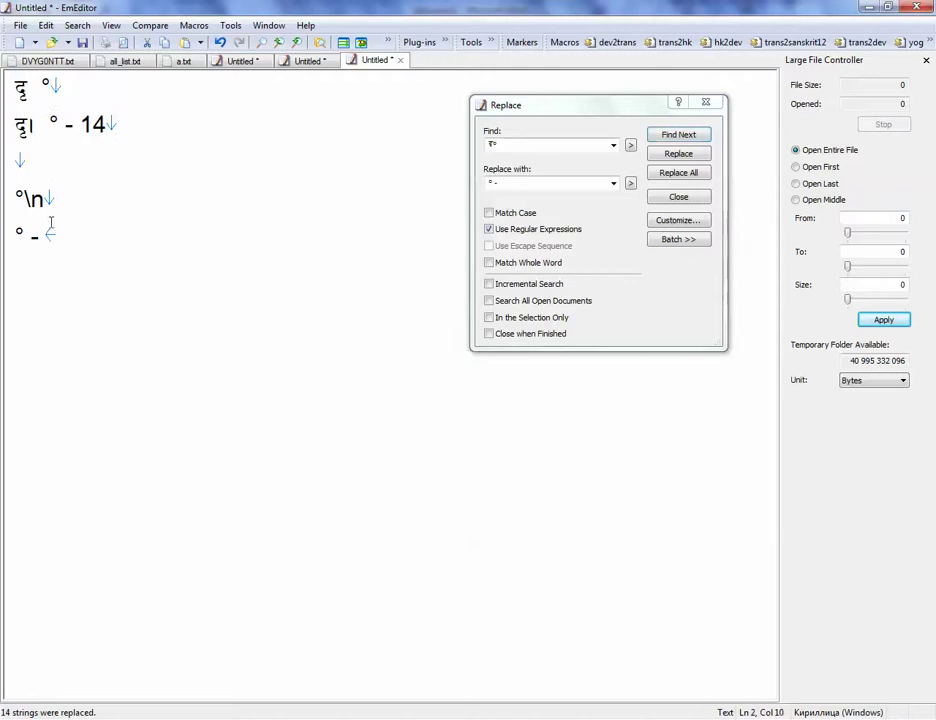
left_click(318, 62)
left_click(513, 183)
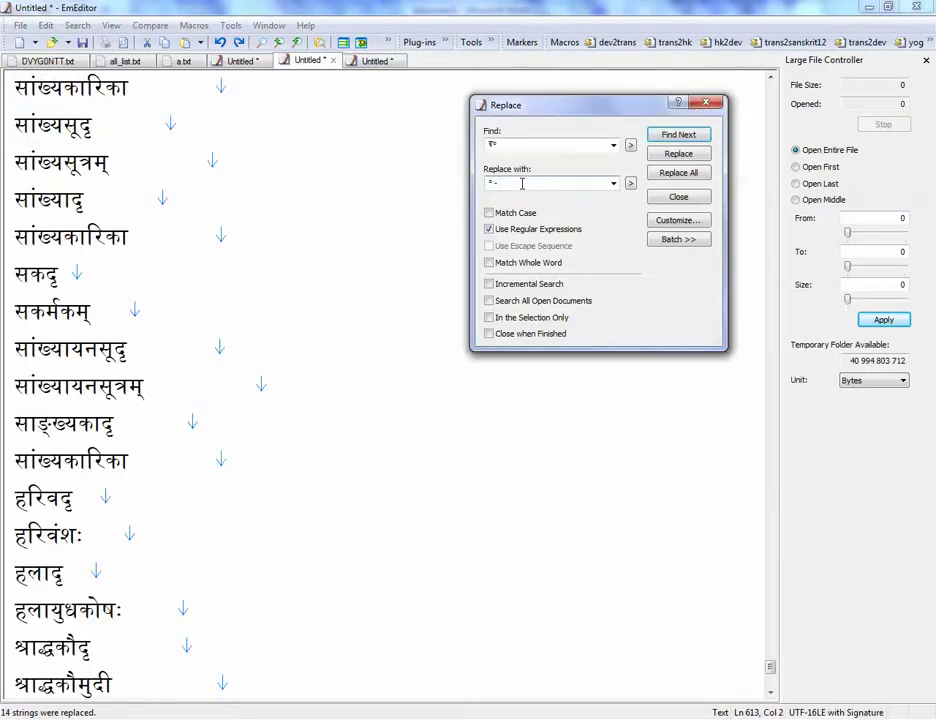
left_click(359, 234)
scroll(365, 260, "up", 4)
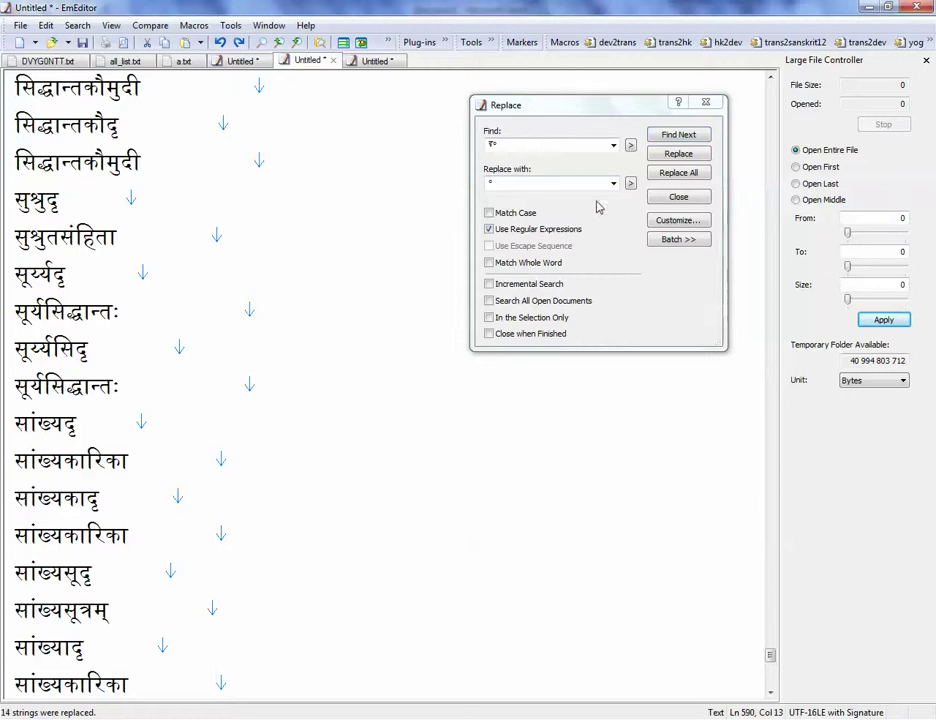
left_click(662, 175)
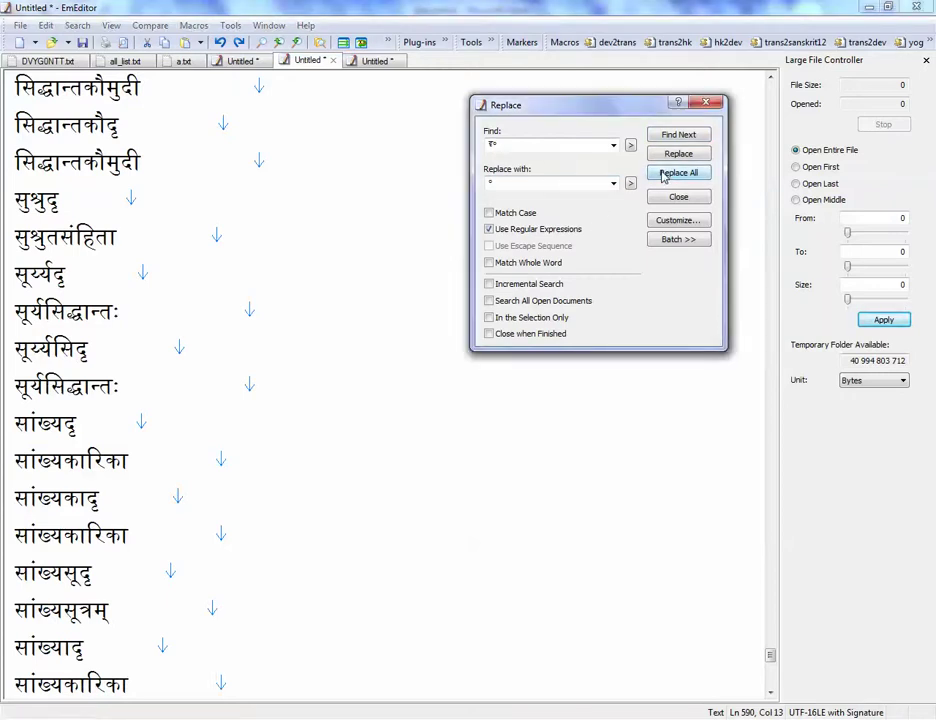
Step: Shorten the search expression to दृ and replace every occurrence in the abbreviation list with °
left_click_drag(771, 657, 776, 90)
scroll(342, 553, "down", 10)
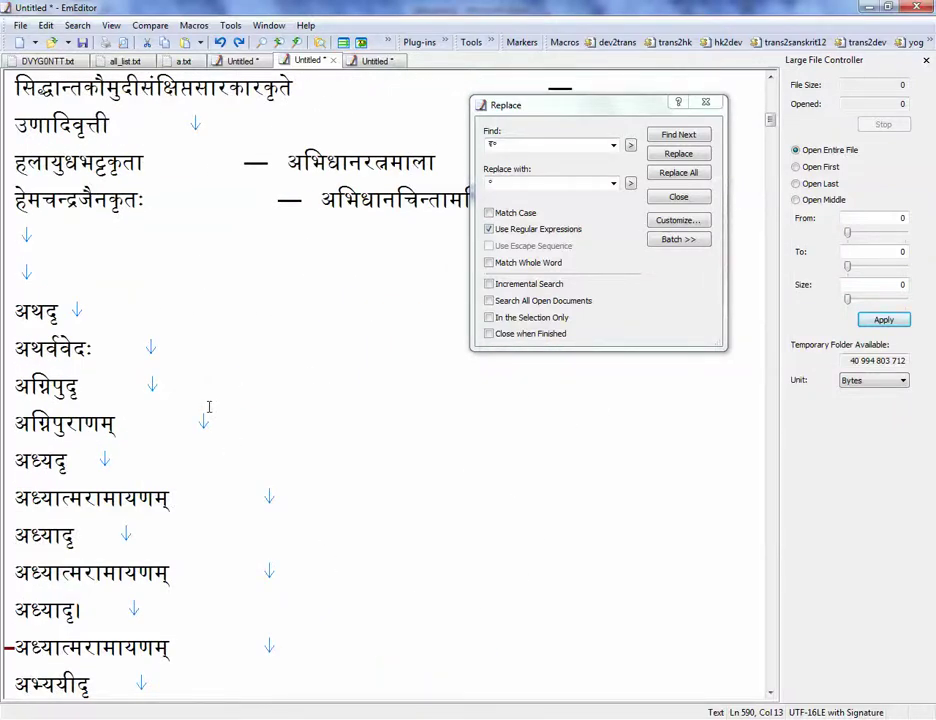
left_click(523, 146)
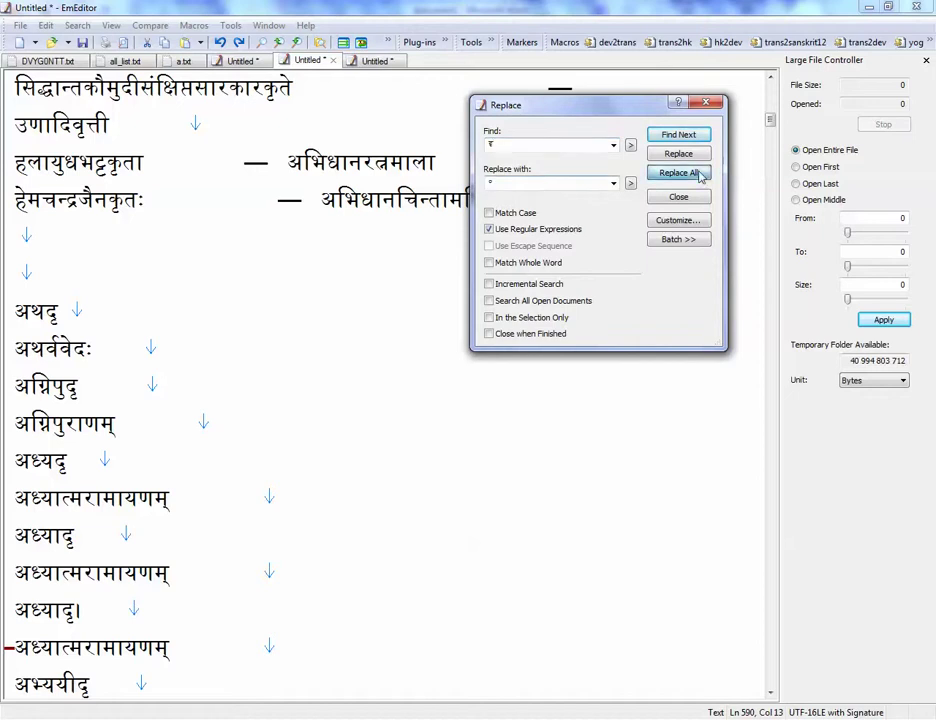
left_click(679, 173)
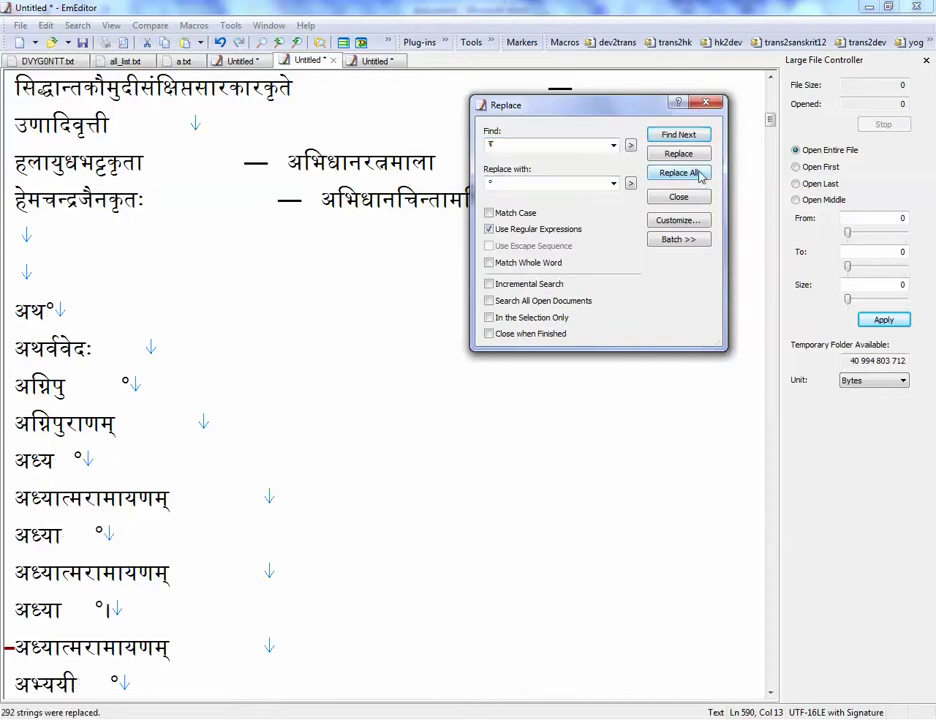
Step: Copy दृ। from the second line of the notes and set it as the search expression for the abbreviation list
left_click(372, 61)
key("Down")
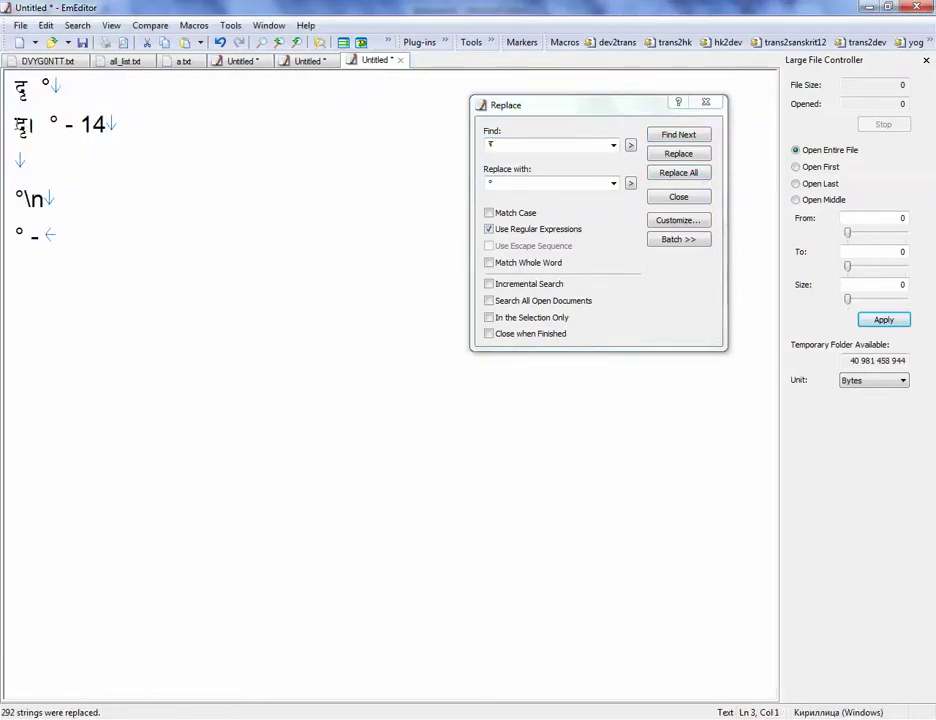
key("Up")
key("shift+Right")
key("shift+Right")
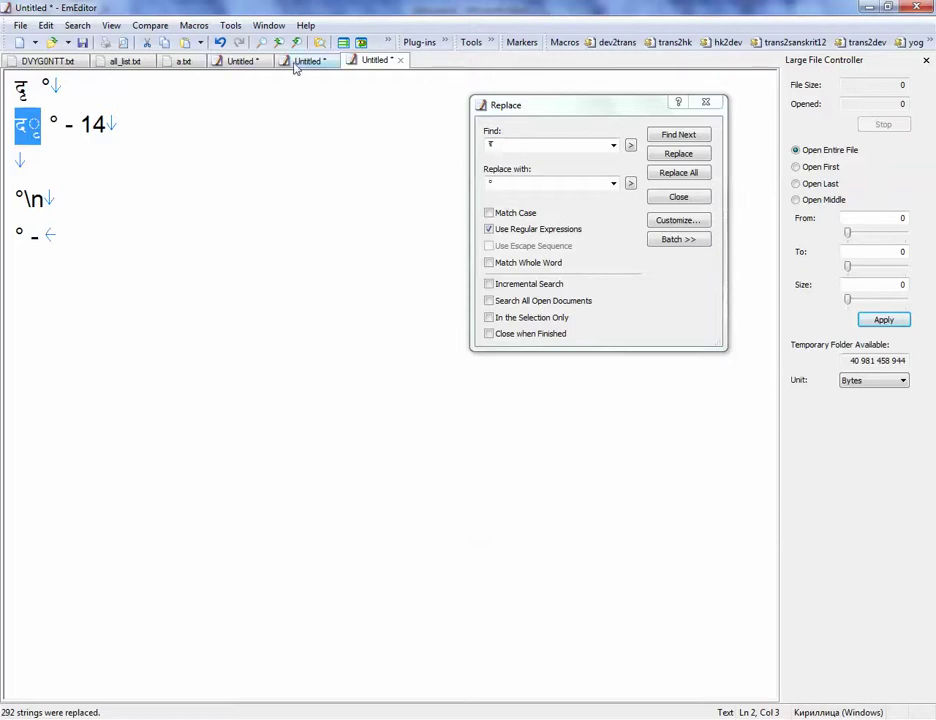
left_click(300, 62)
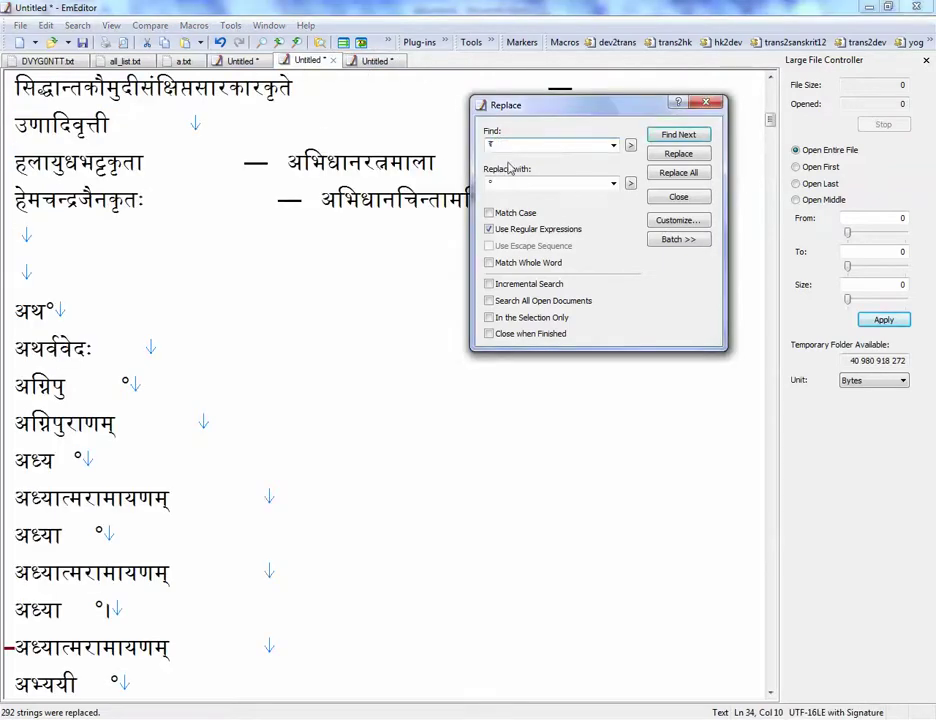
key("Left")
key("shift+Right")
key("shift+Right")
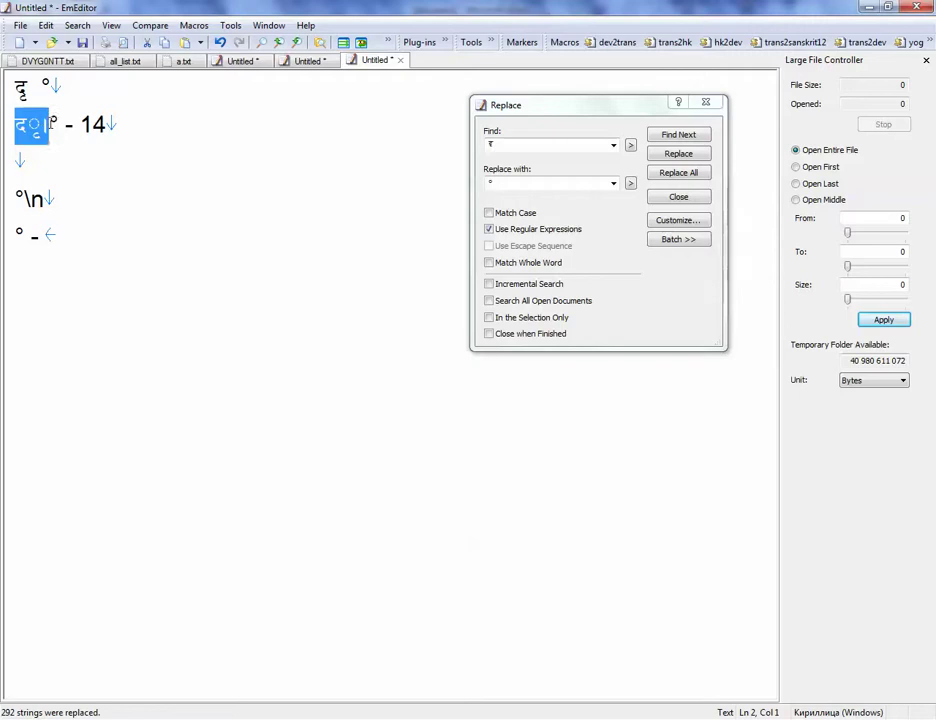
left_click(310, 61)
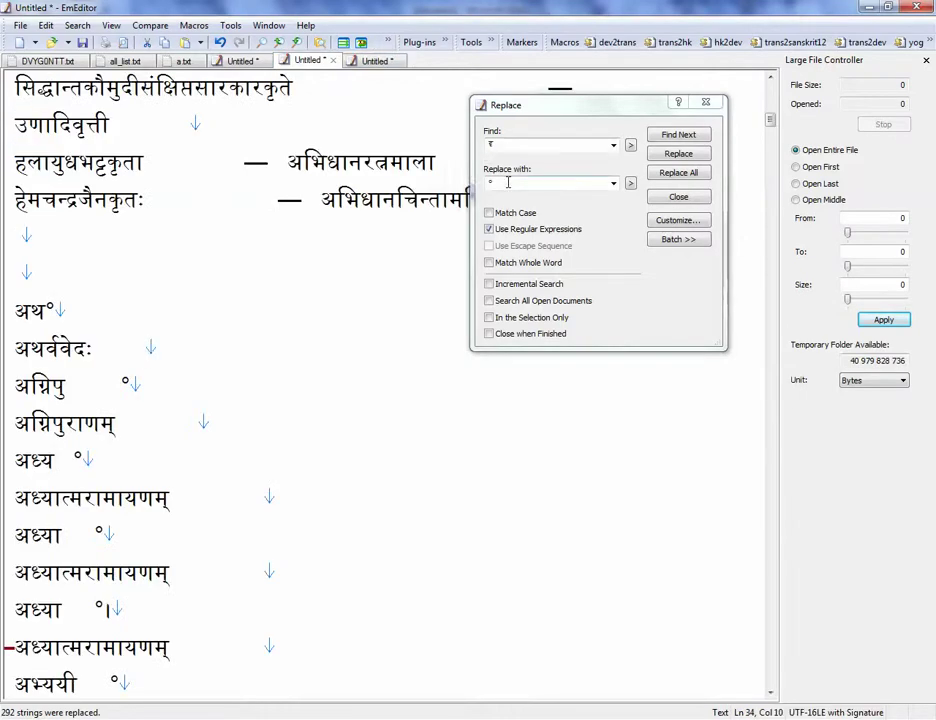
left_click(509, 185)
key("shift+Tab")
type("र।")
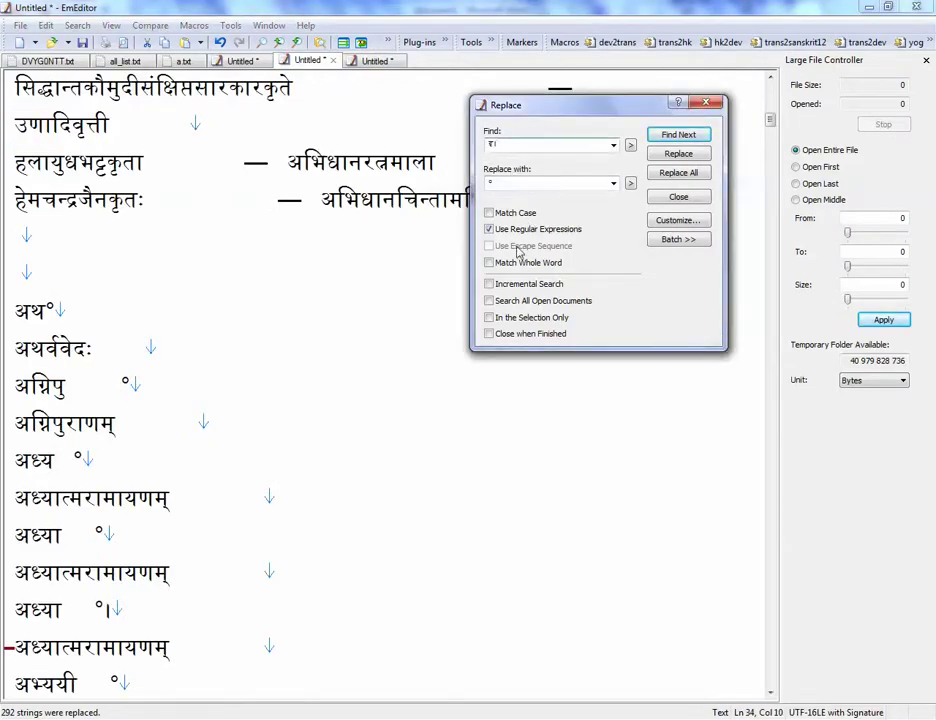
Step: Try to replace all दृ। in the abbreviation list with °, and undo the earlier replacement of दृ
left_click(694, 174)
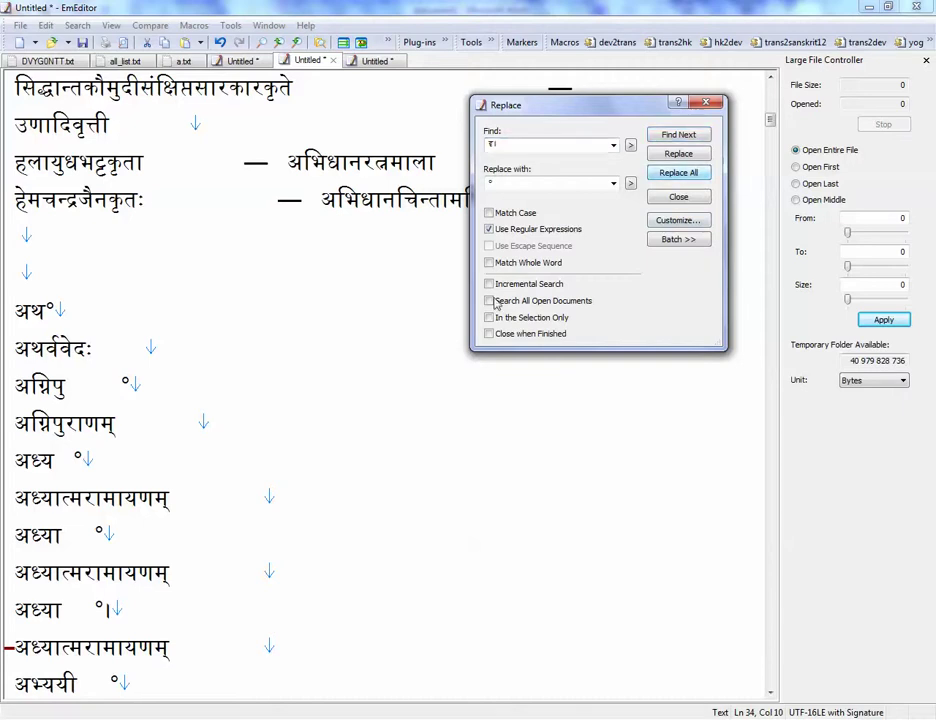
left_click(195, 418)
scroll(197, 417, "down", 2)
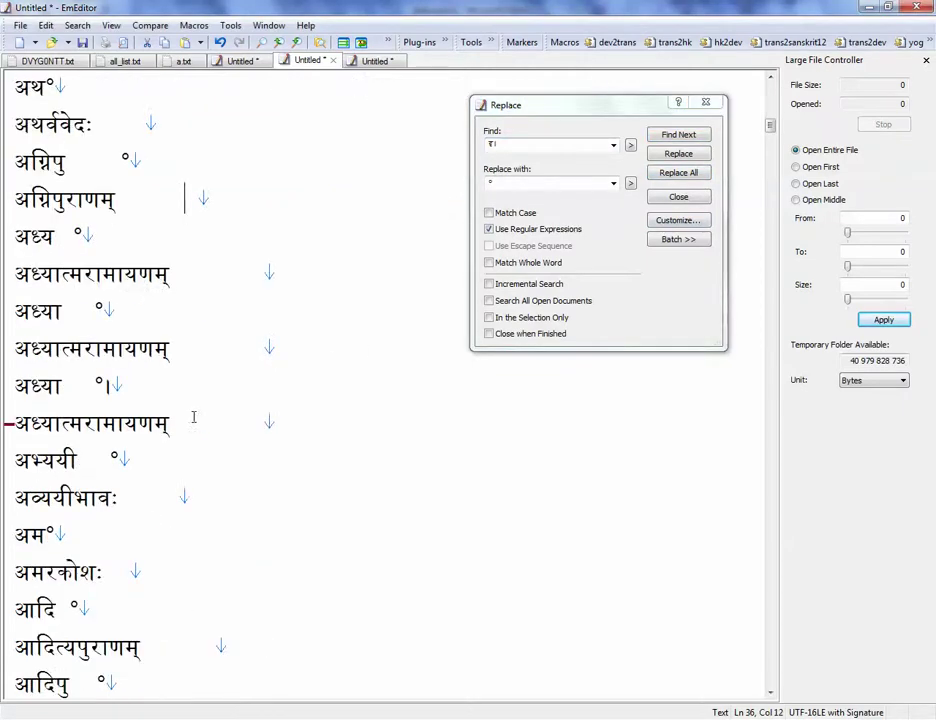
left_click(104, 385)
left_click(220, 44)
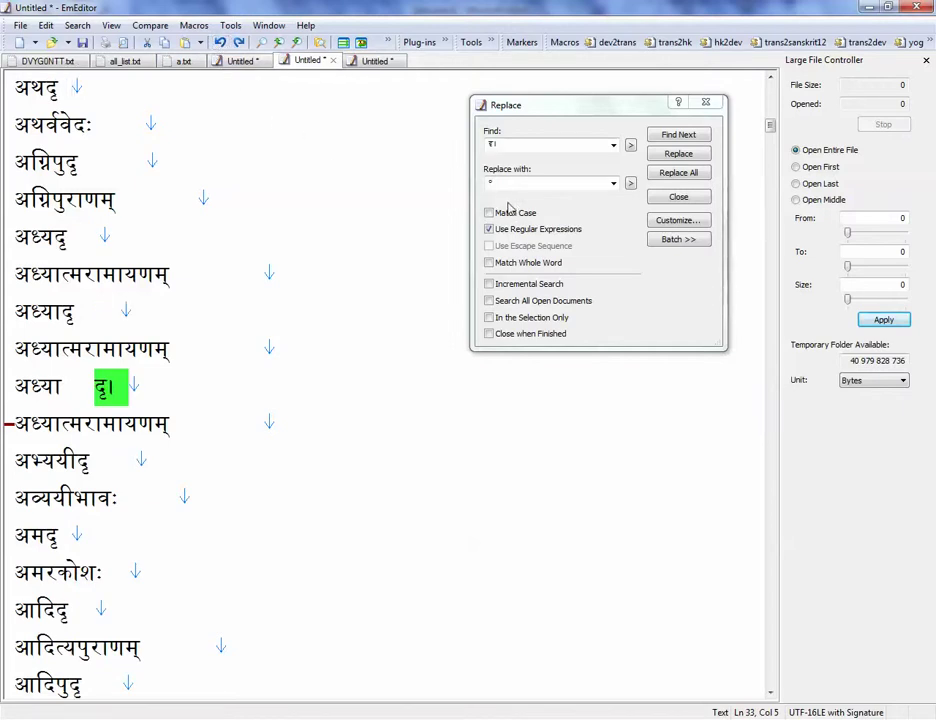
Step: Try replacing every दृ। followed by a newline (\n) with °, and undo that replacement
left_click(508, 188)
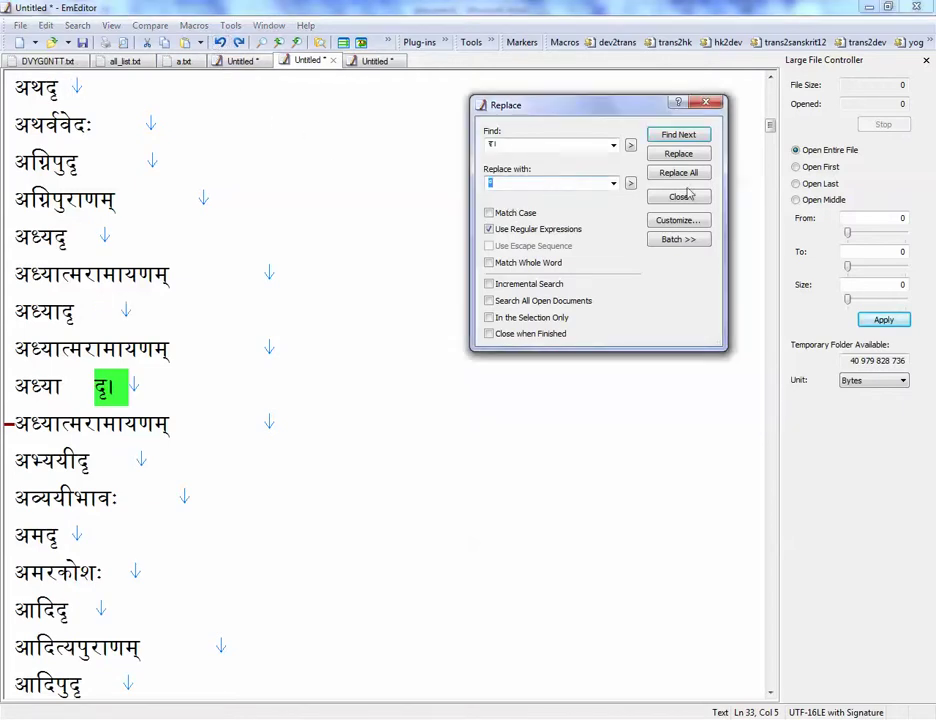
left_click(541, 147)
type("रा")
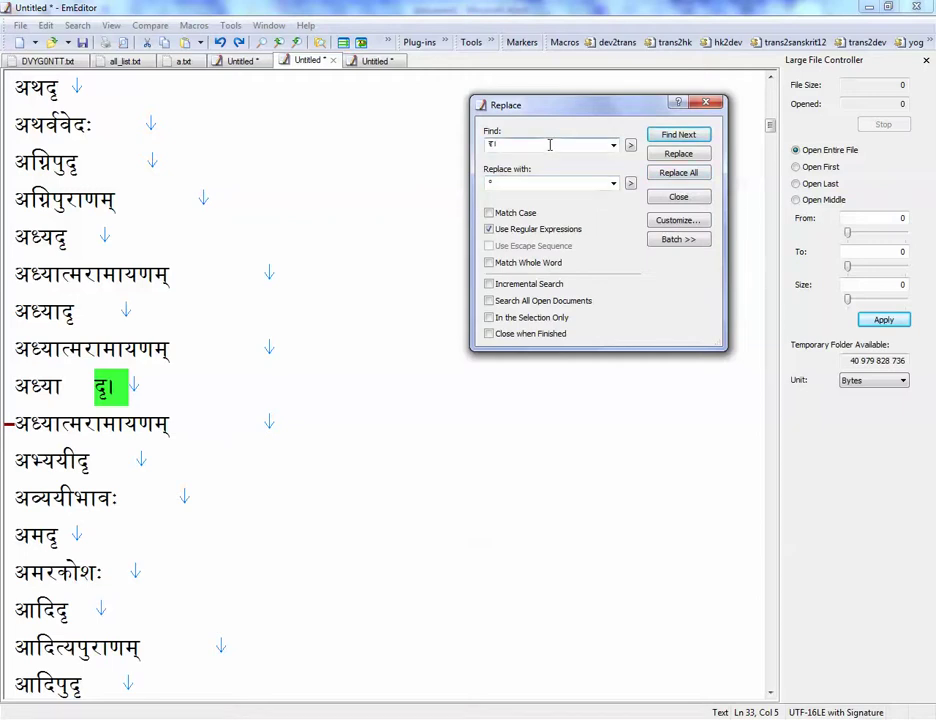
left_click(631, 146)
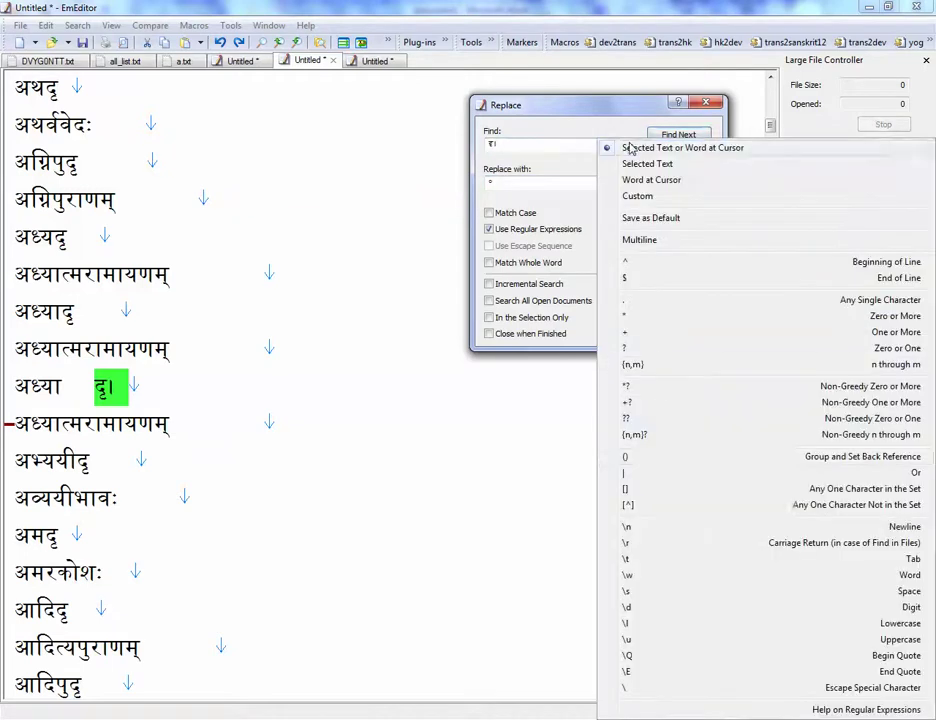
left_click(667, 534)
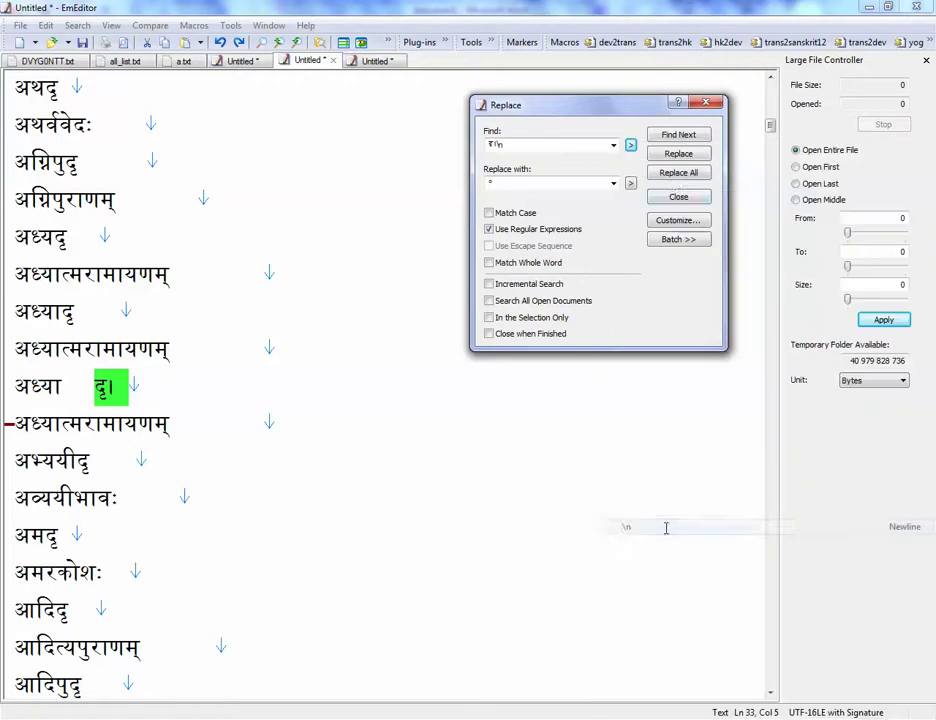
left_click(678, 174)
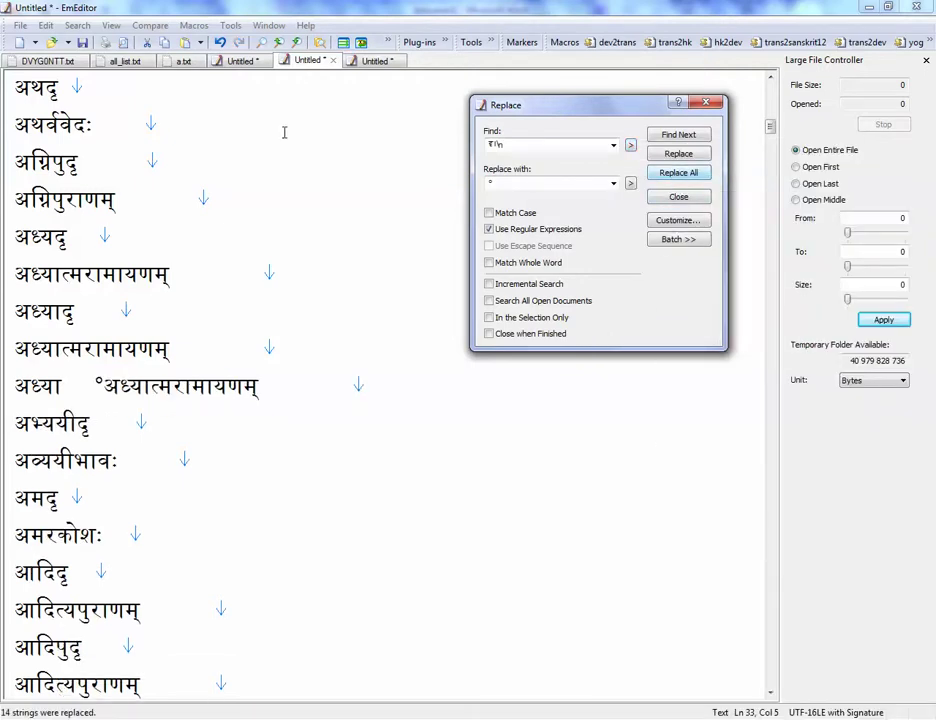
left_click(221, 42)
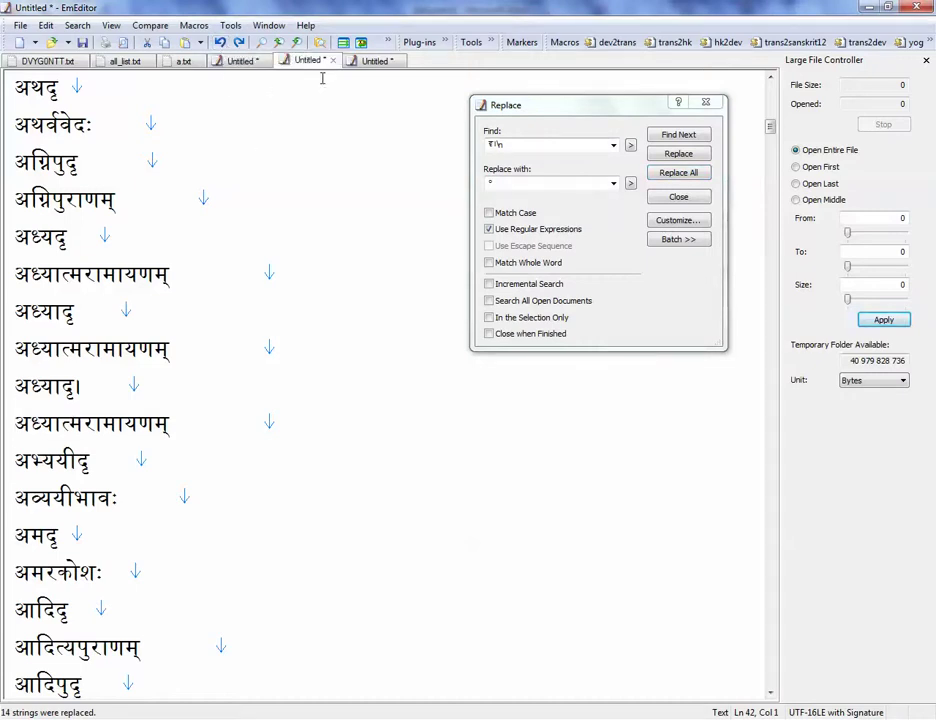
Step: Remove \n from the search expression and replace every दृ। in the list with °
left_click(554, 144)
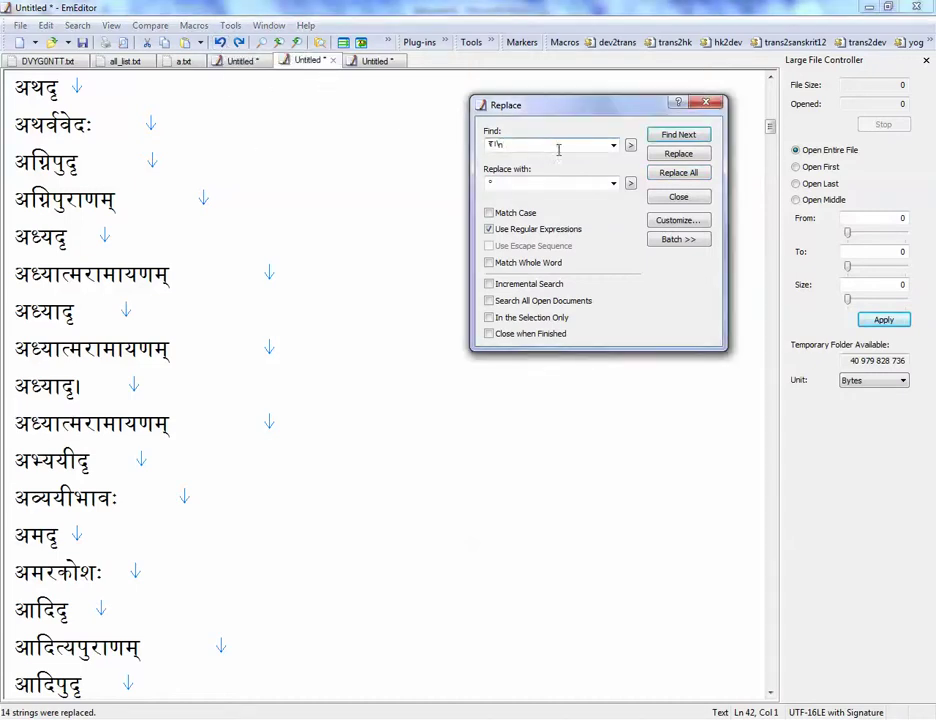
key("BackSpace")
left_click(678, 172)
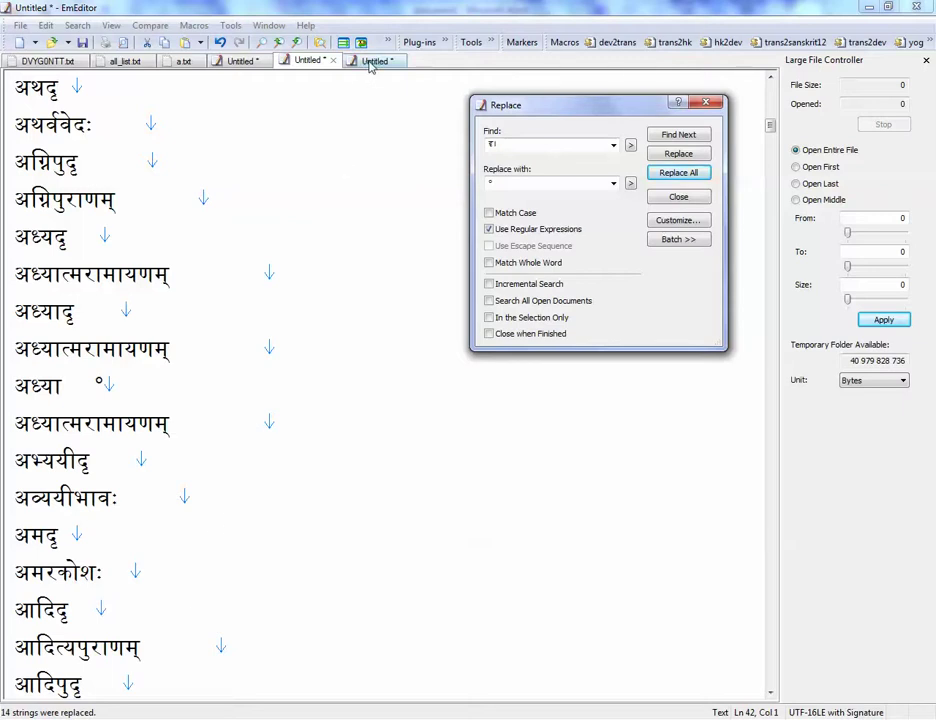
Step: Change the search expression to दृ\n and try replacing every match in the abbreviation list with °
left_click(512, 144)
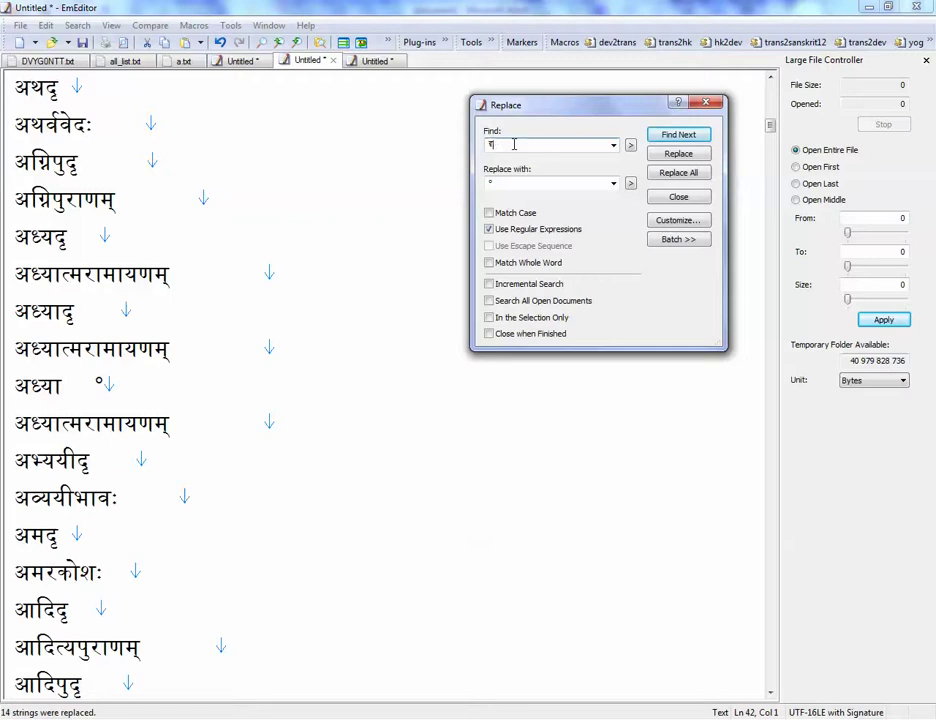
key("ctrl+Tab")
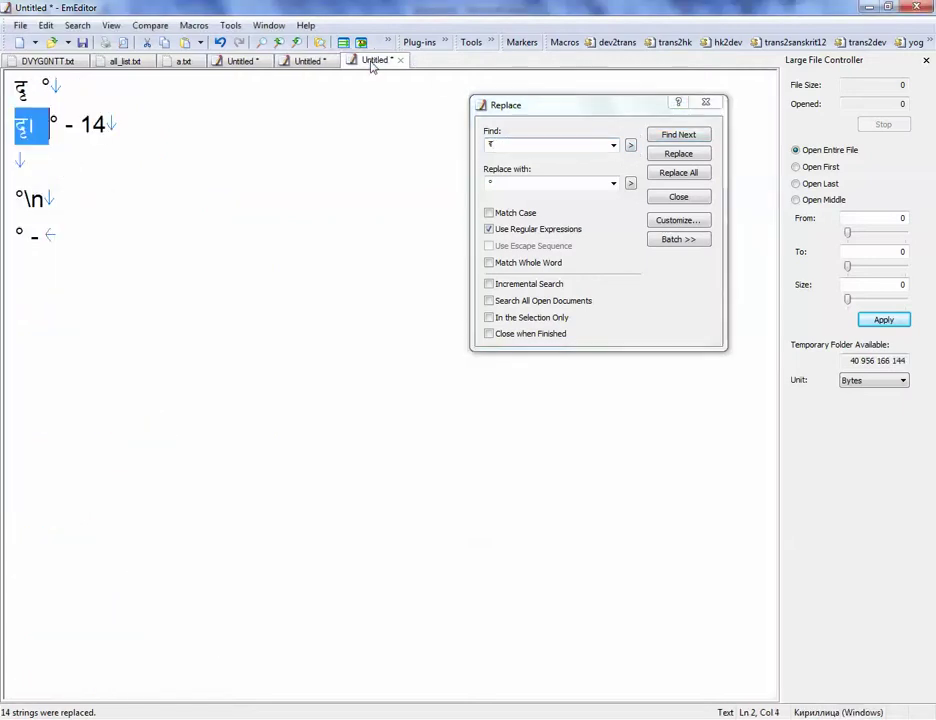
left_click(324, 62)
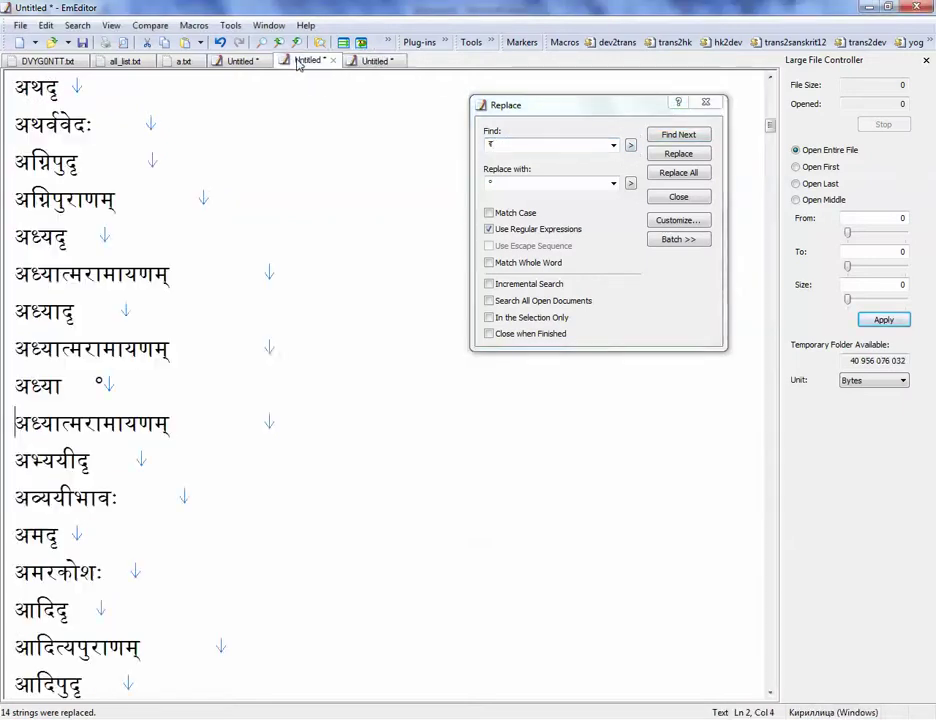
left_click(511, 143)
left_click(630, 145)
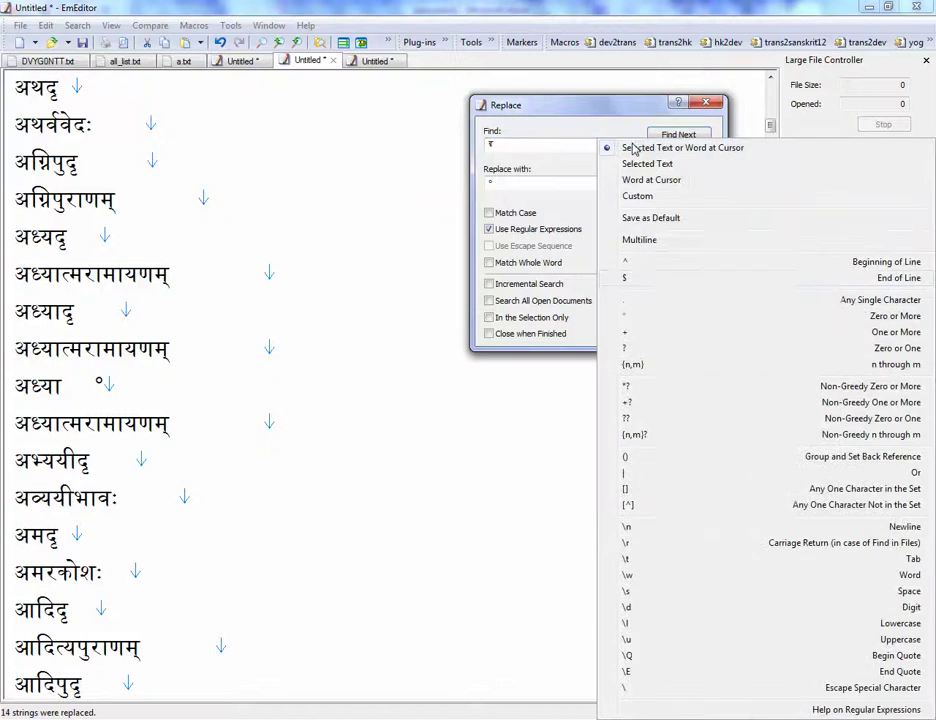
left_click(672, 537)
left_click(680, 136)
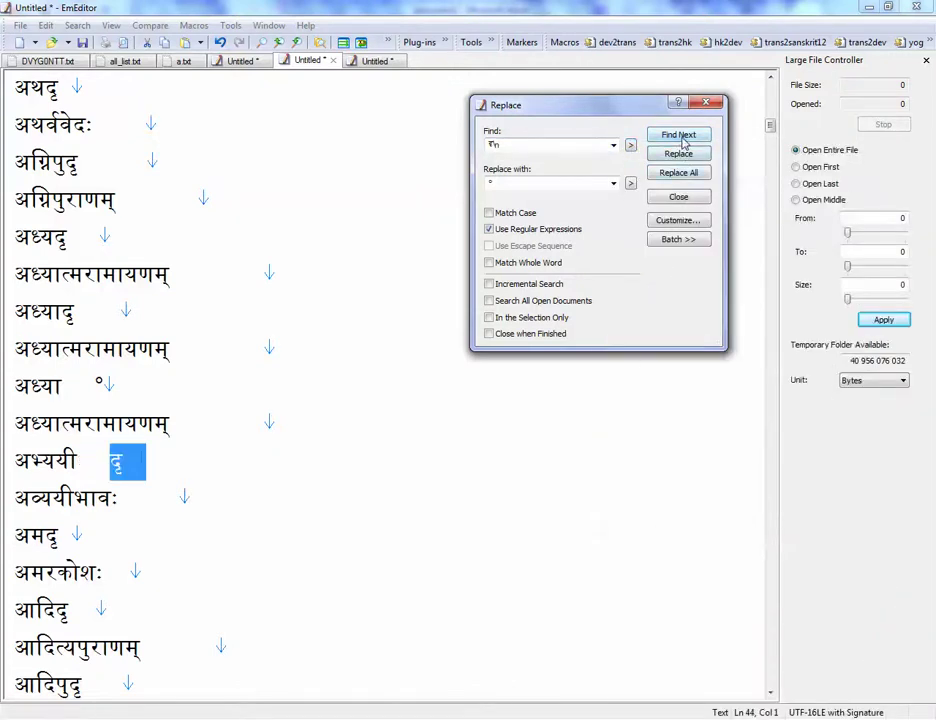
left_click(680, 136)
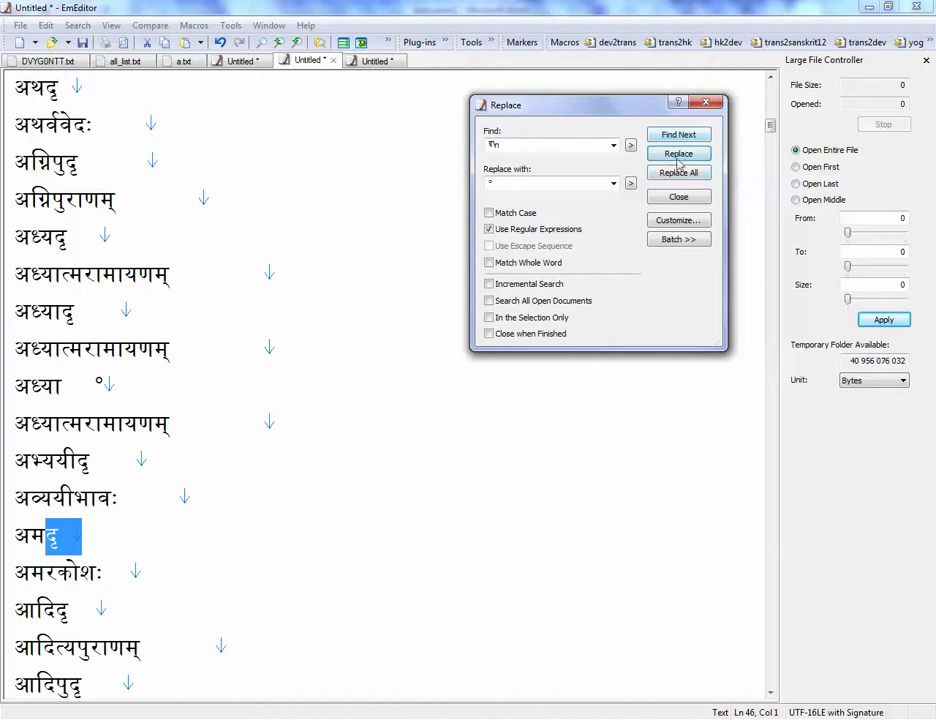
double_click(517, 185)
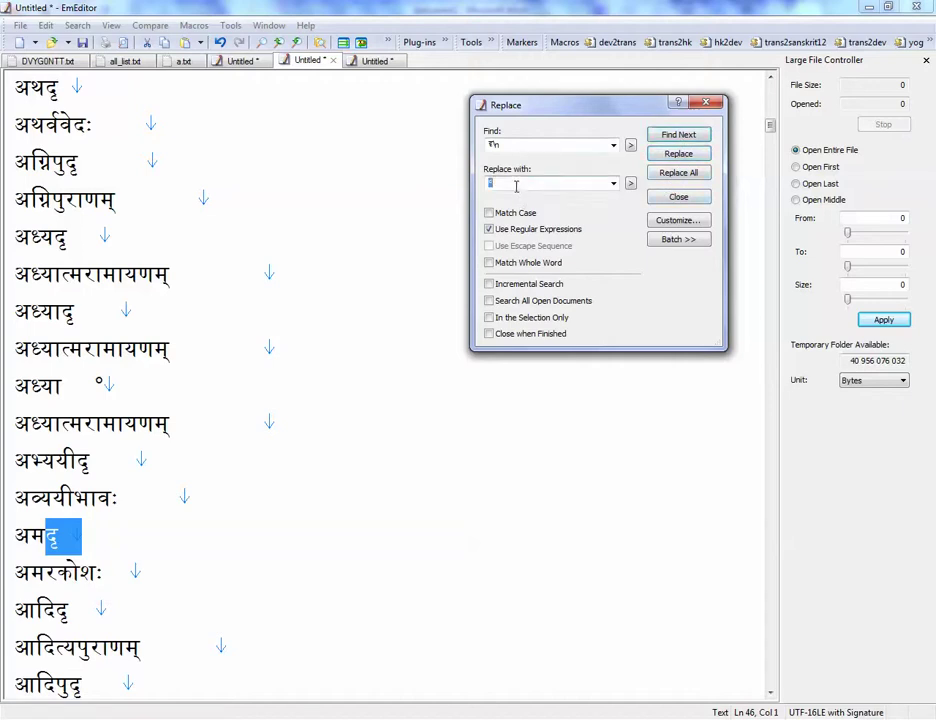
left_click(681, 175)
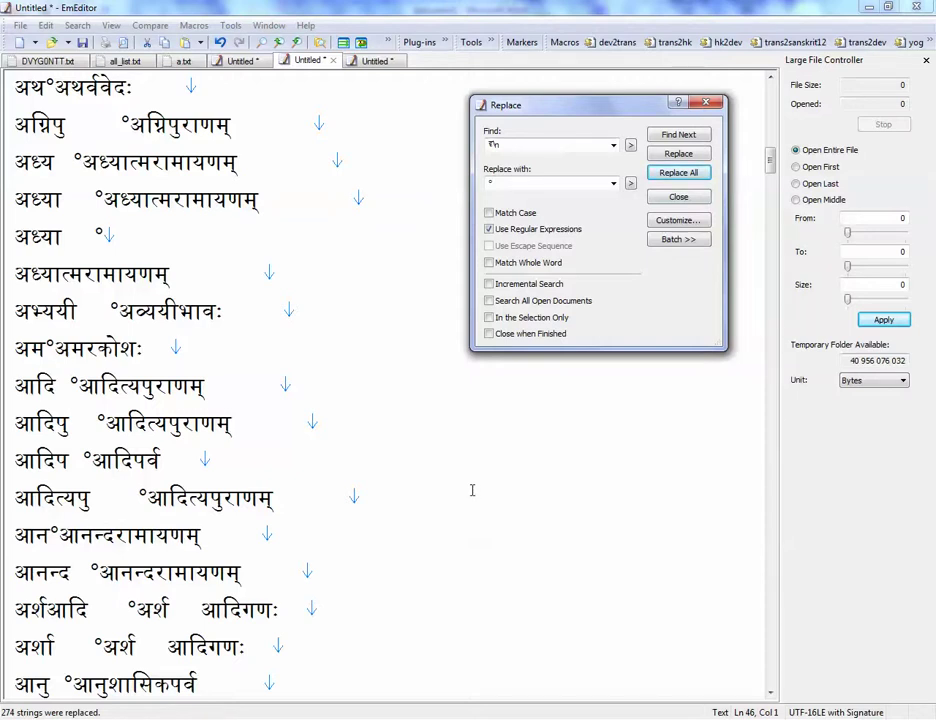
Step: Check the joined abbreviation entries for consistency and undo the दृ\n replacement
left_click(424, 543)
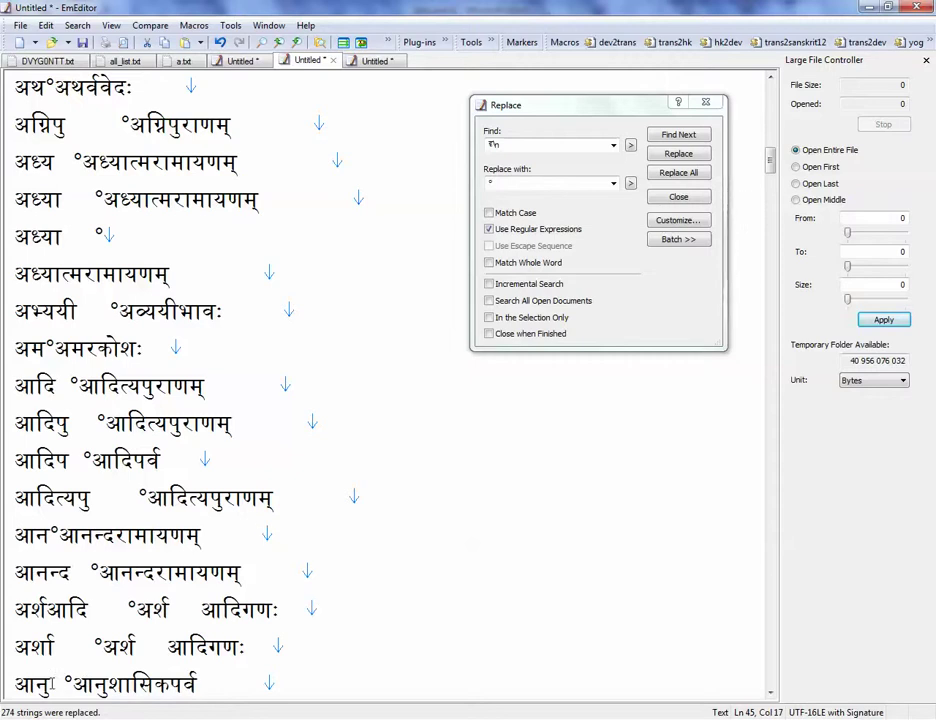
key("Down")
scroll(80, 675, "up", 9)
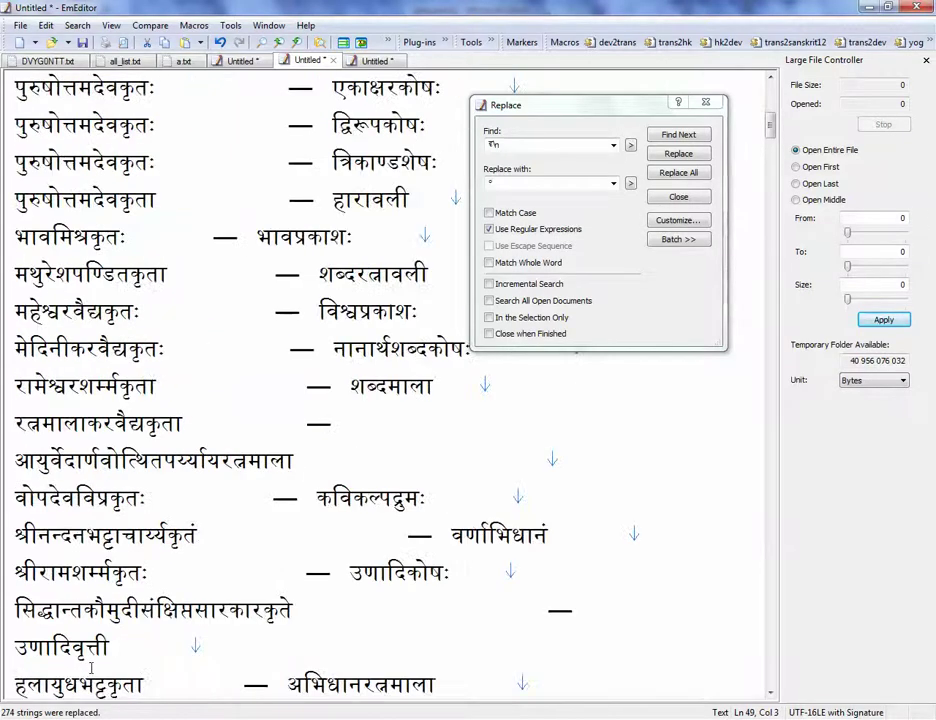
scroll(197, 598, "down", 10)
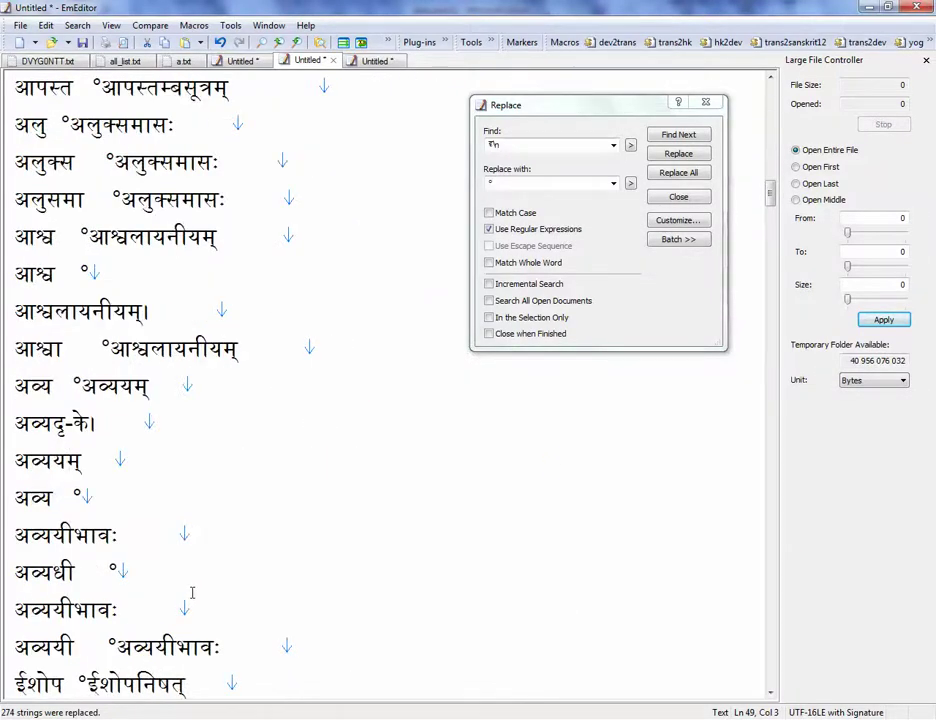
scroll(192, 593, "down", 5)
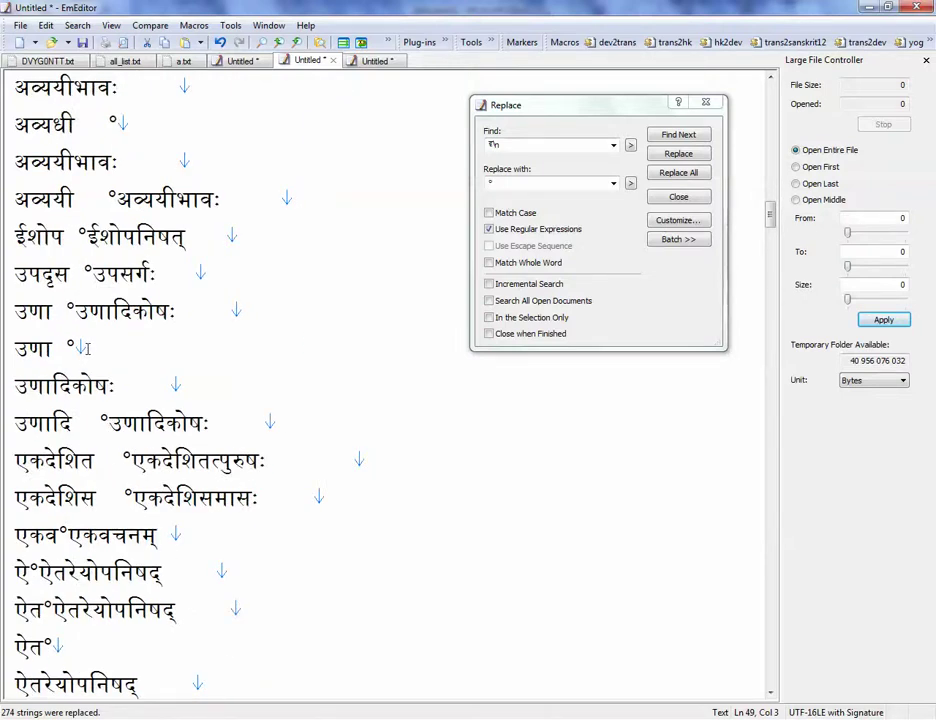
left_click(219, 42)
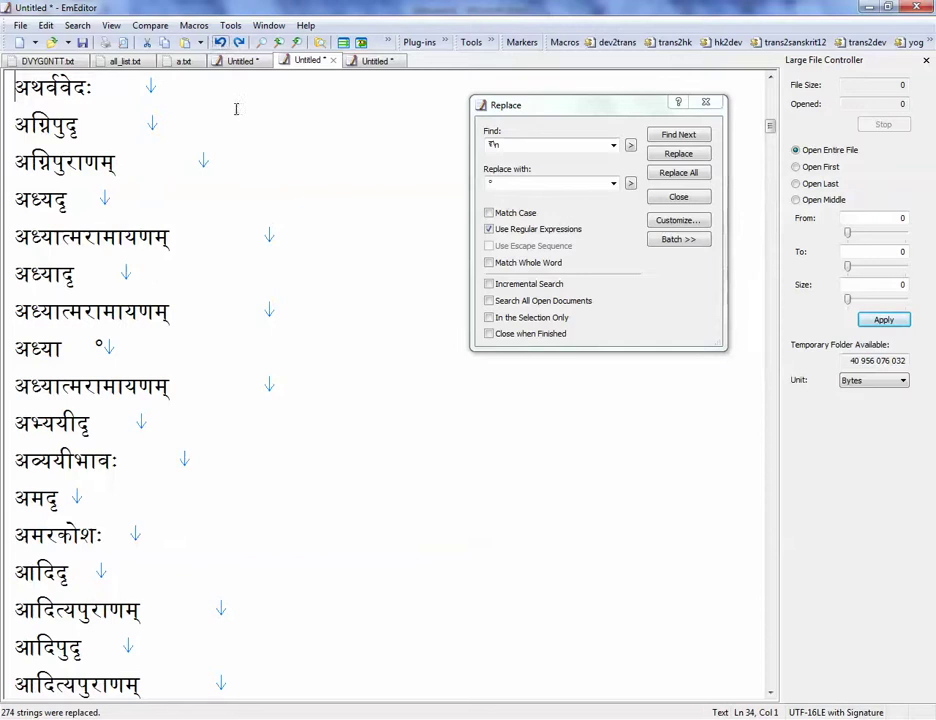
Step: Reduce the search expression to दृ and replace every occurrence in the list with °
scroll(277, 436, "down", 20)
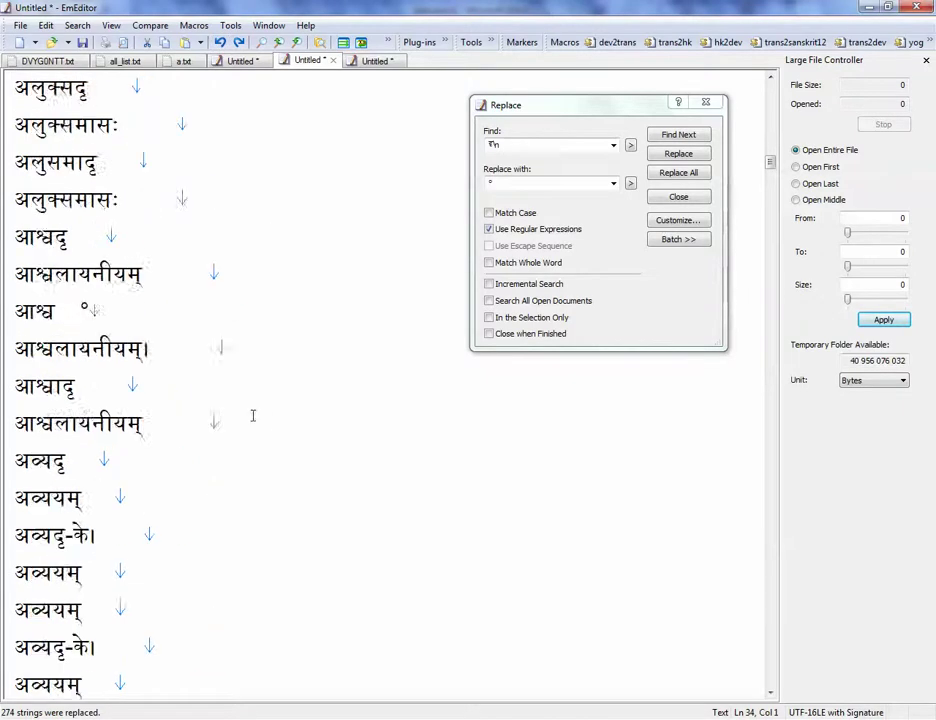
scroll(290, 358, "down", 20)
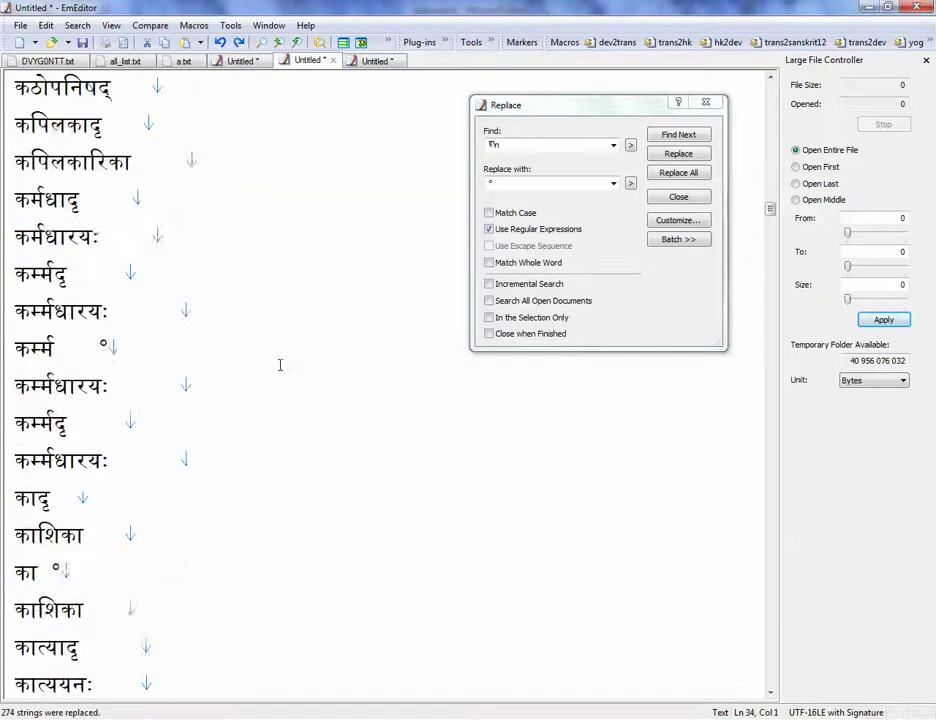
left_click(518, 144)
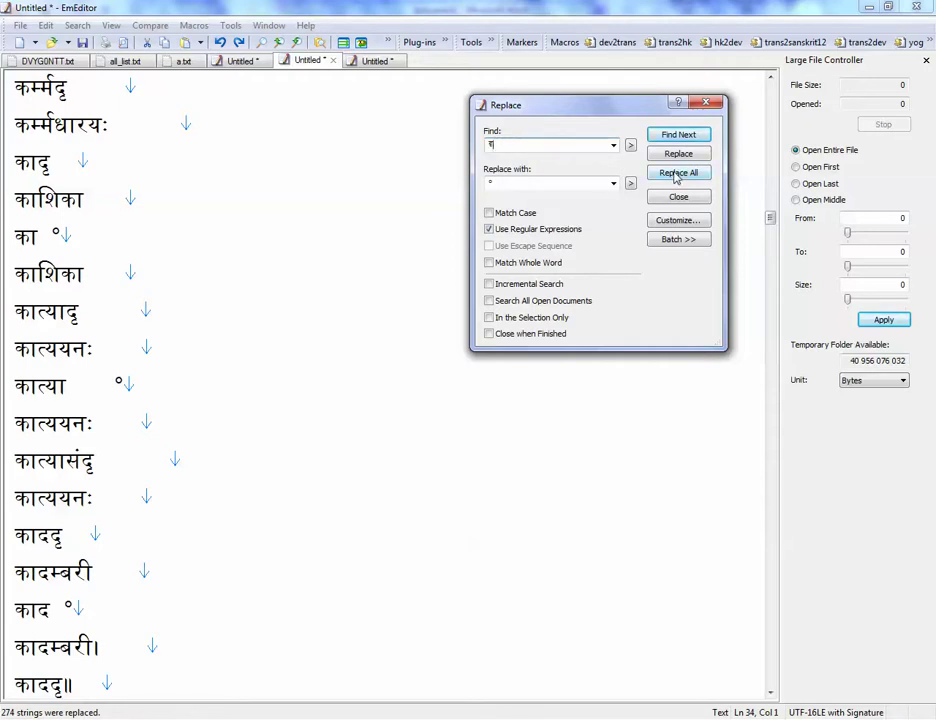
type("ष")
type("द्")
left_click(678, 173)
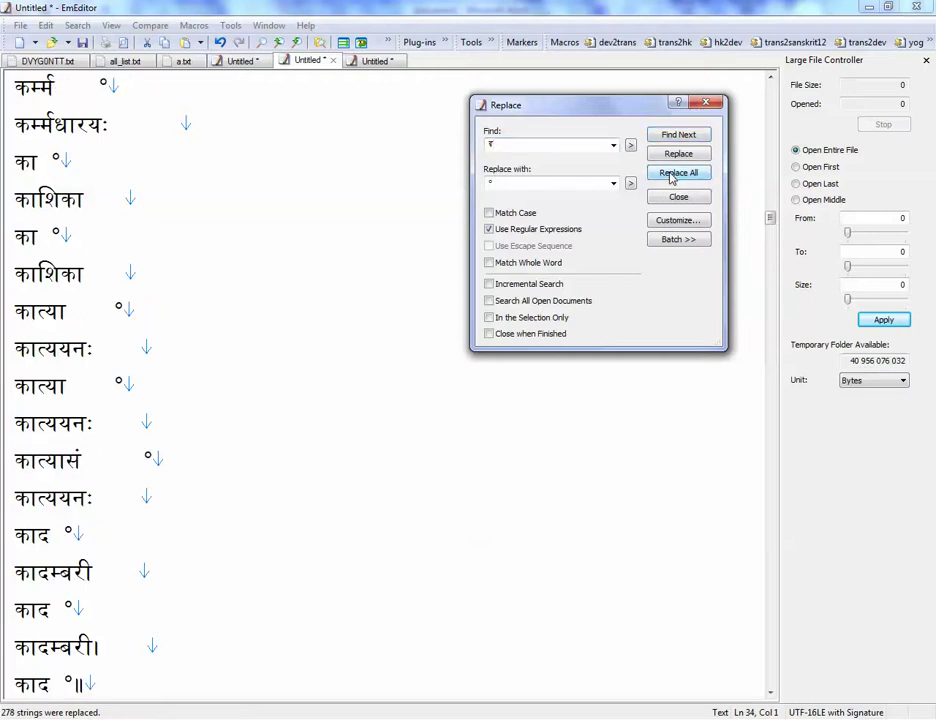
Step: Examine the abbreviation list through to its last entry and back to its start for the replaced ° signs
left_click(300, 451)
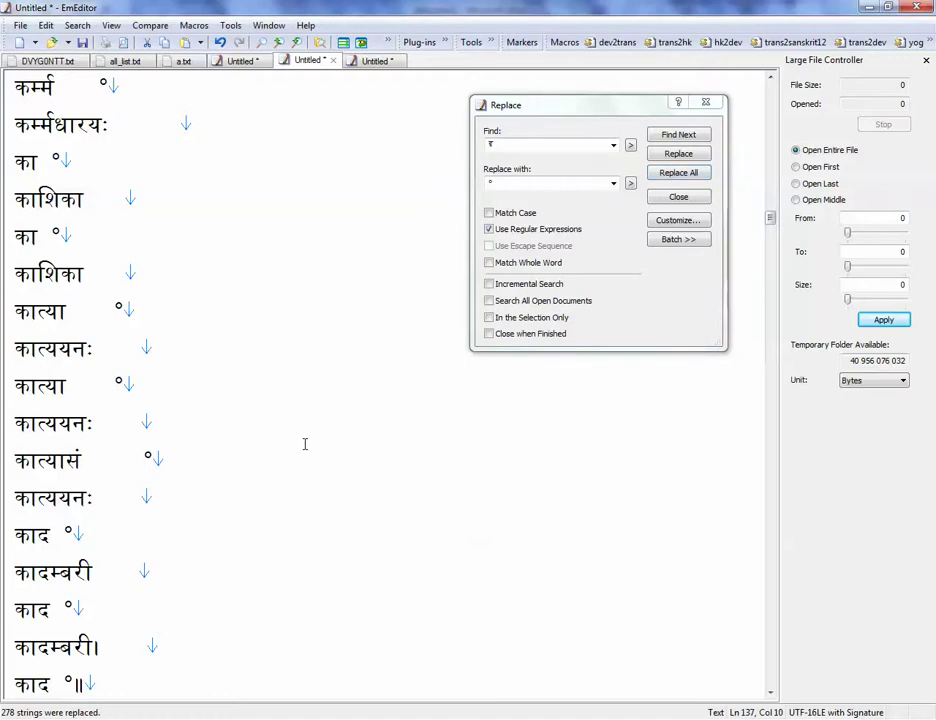
scroll(305, 445, "down", 3)
scroll(305, 440, "down", 12)
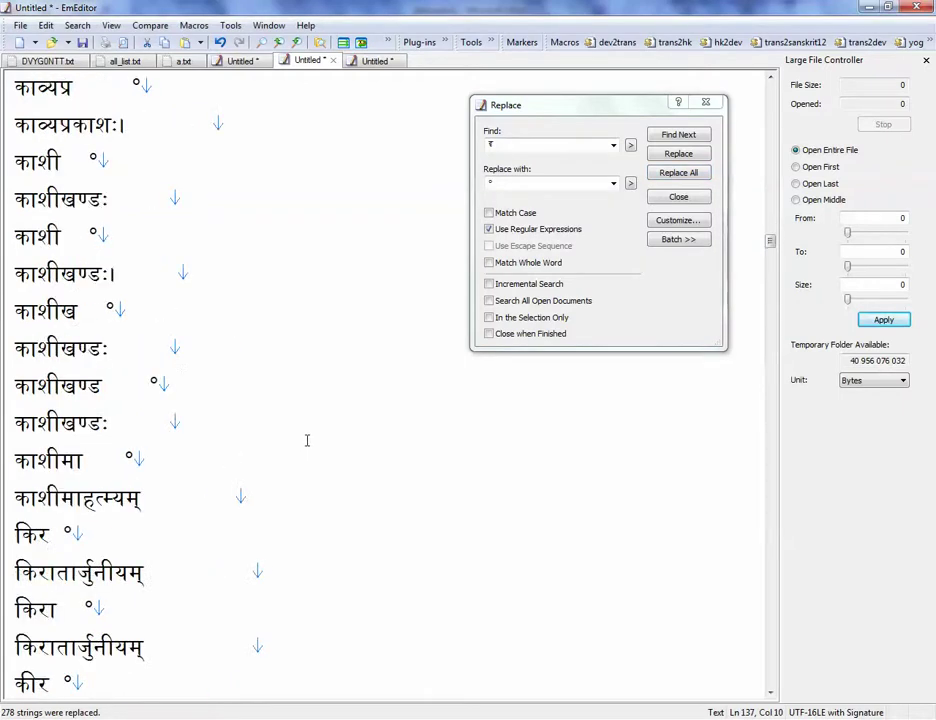
left_click_drag(771, 290, 771, 672)
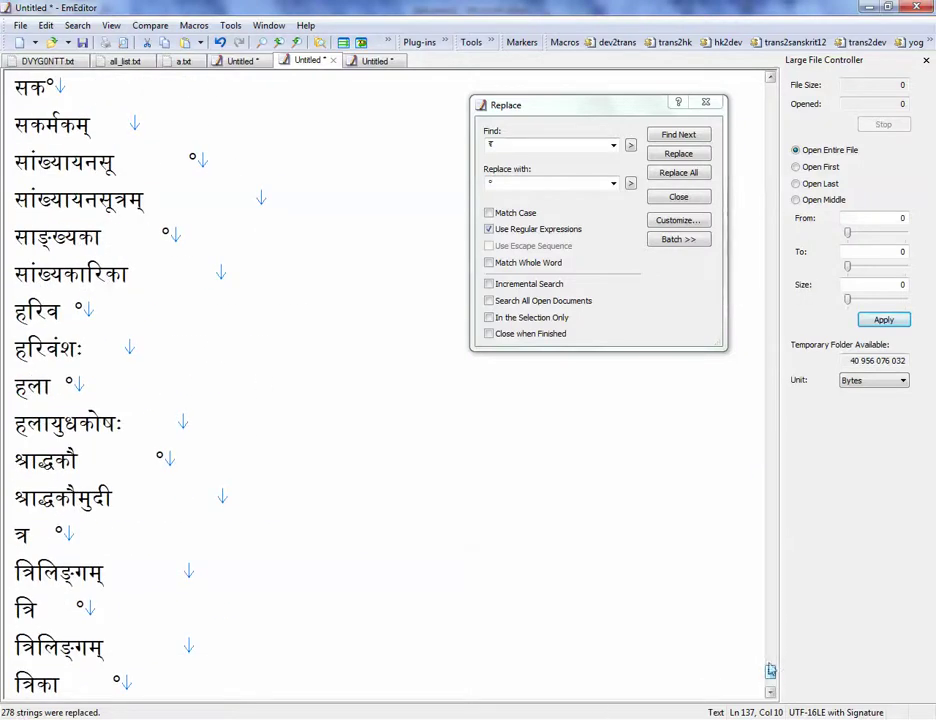
left_click_drag(773, 672, 773, 683)
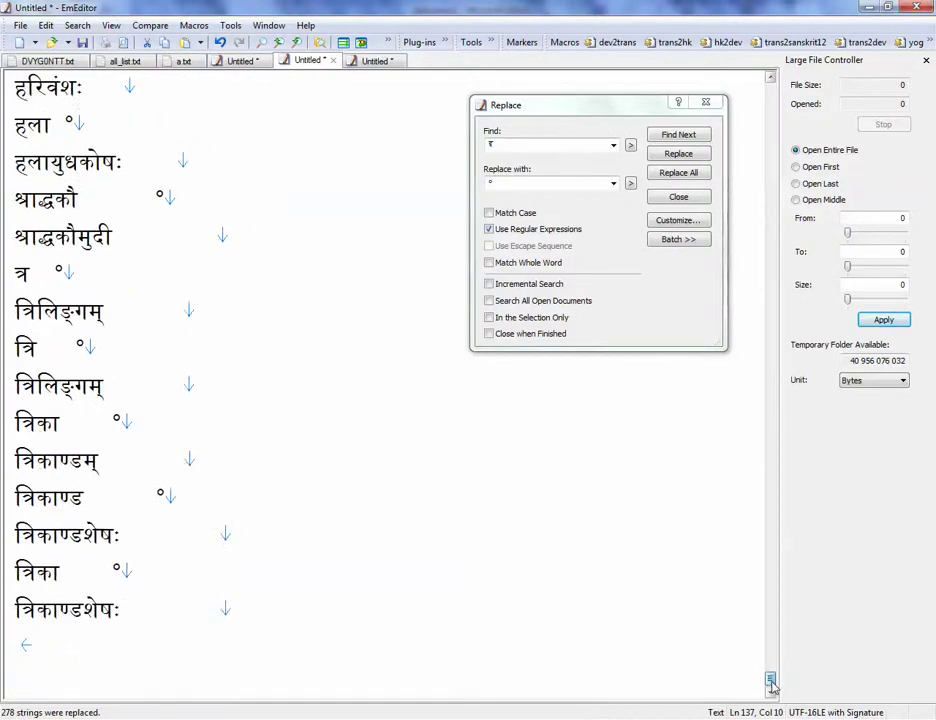
left_click(290, 626)
key("BackSpace")
key("BackSpace")
scroll(774, 660, "up", 3)
left_click_drag(771, 672, 771, 85)
scroll(436, 519, "down", 9)
scroll(436, 519, "down", 4)
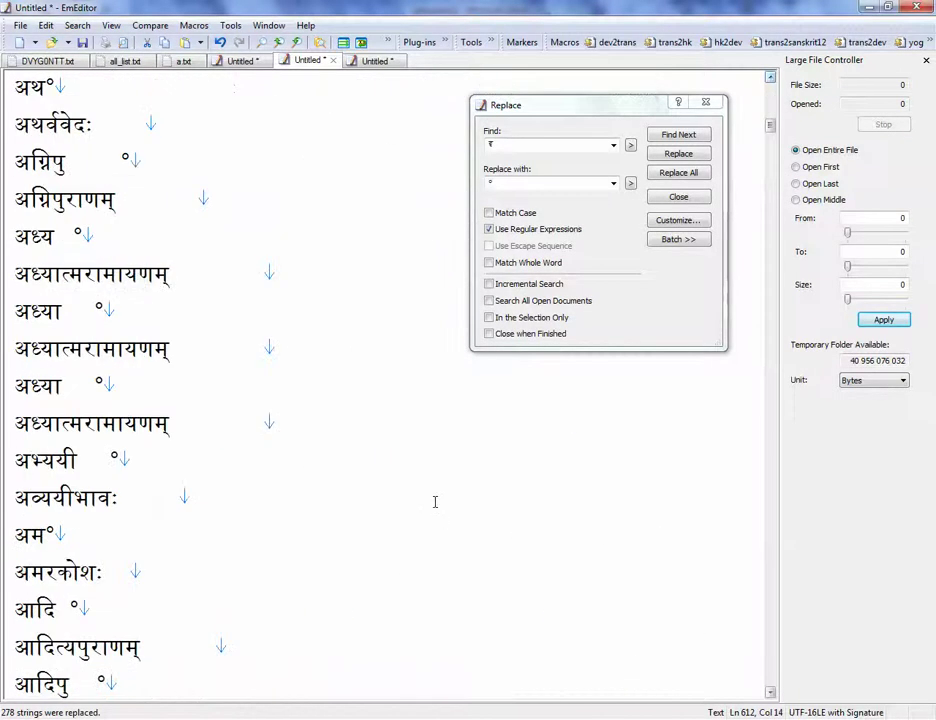
Step: Select the ° sign that ends the first abbreviation, अथ, in the list
scroll(306, 387, "up", 1)
left_click(96, 205)
key("Left")
key("Left")
key("Left")
key("Left")
key("Left")
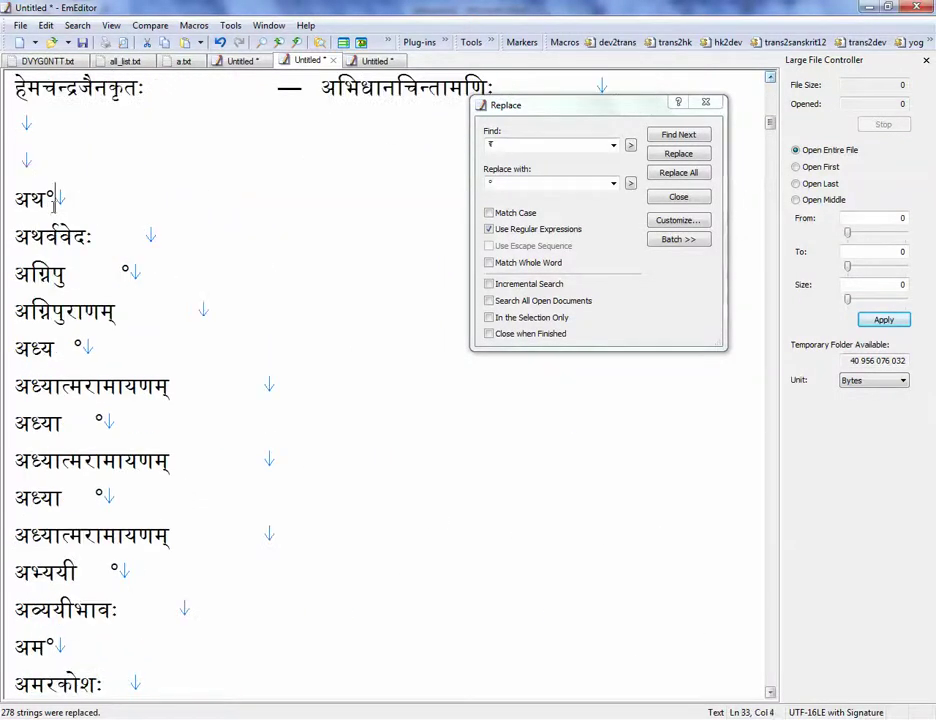
key("shift+Left")
Step: Copy the °\n pattern from the notes document and set it as the search expression for the abbreviation list
left_click(375, 60)
key("Down")
key("Down")
key("shift+Left")
key("shift+Left")
key("shift+Left")
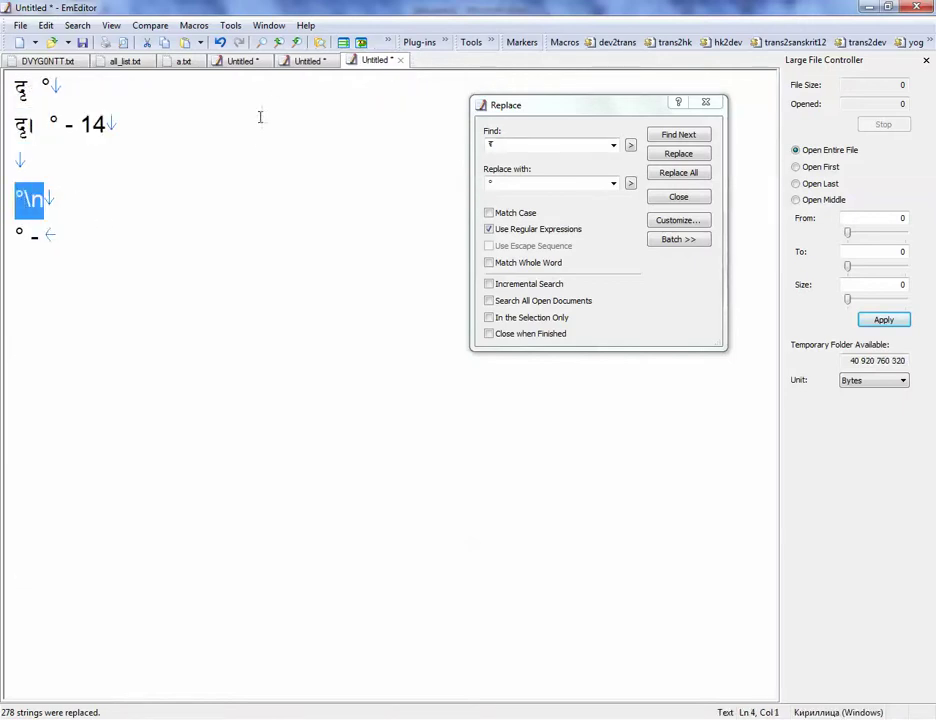
left_click(309, 60)
key("ctrl+h")
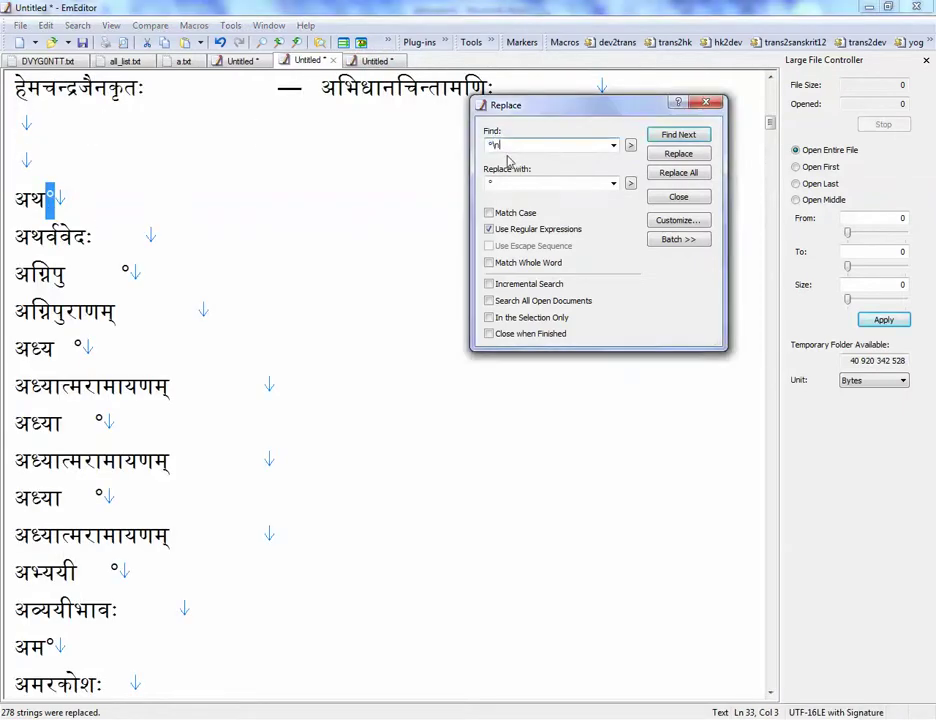
Step: Set the replacement to the notes' "° - " pattern and replace every °\n in the abbreviation list
left_click(375, 60)
left_click(75, 236)
left_click(12, 237)
left_click(300, 61)
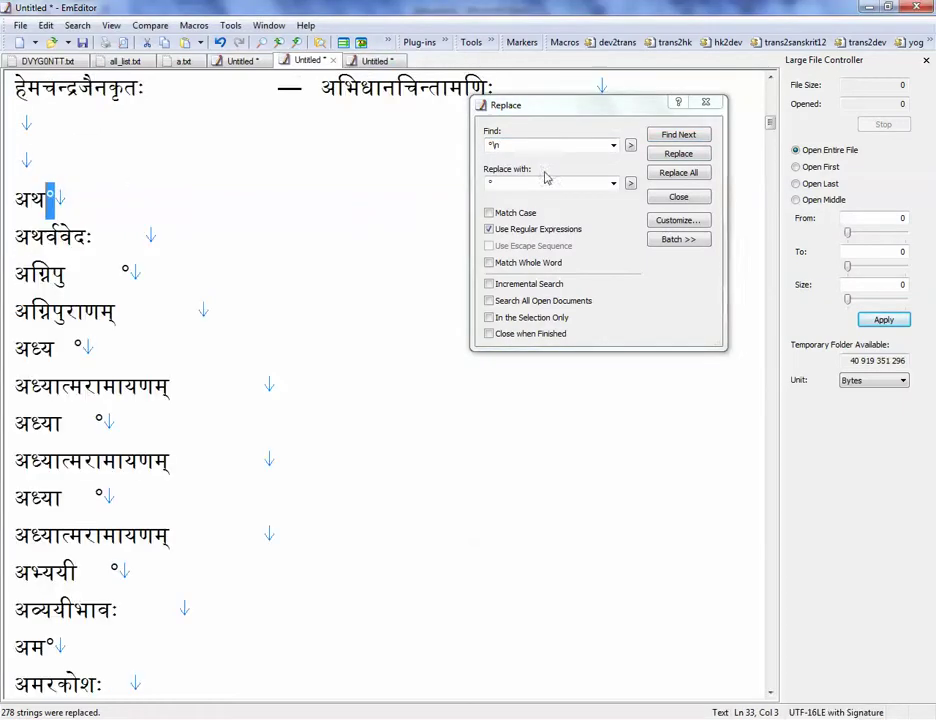
left_click(545, 183)
type("-")
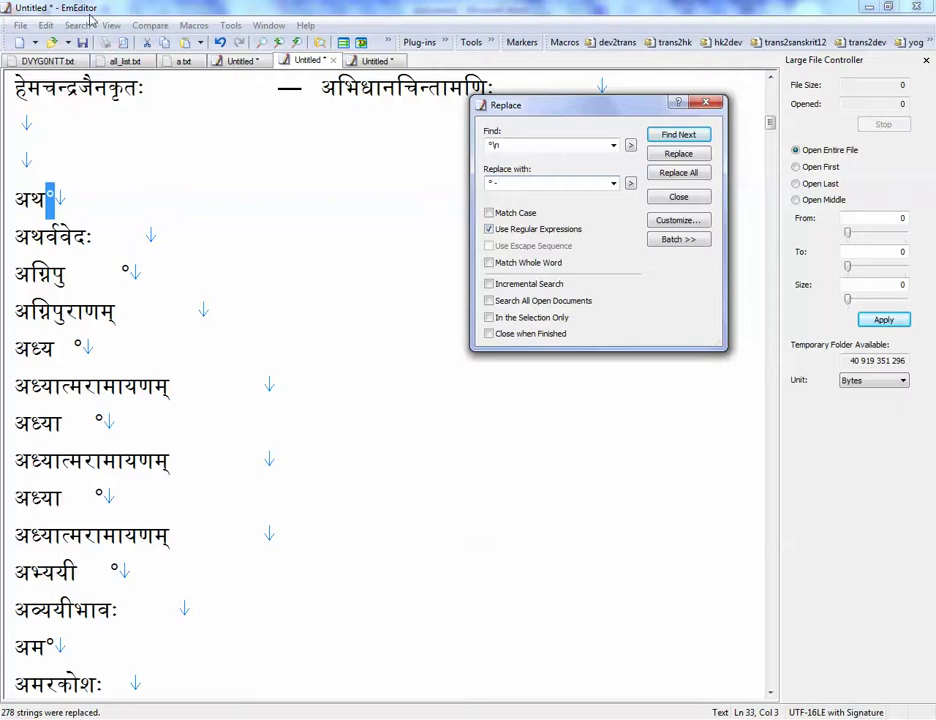
left_click(678, 174)
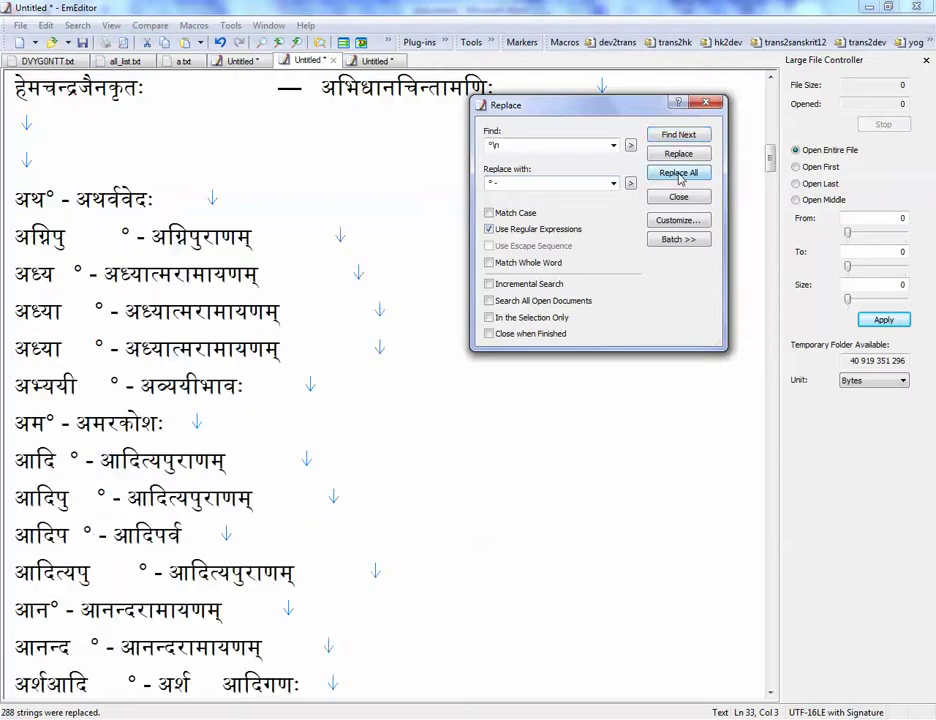
Step: Close the Replace dialog and delete one of the two blank lines below the heading प्रमाणत्वेनोल्लिखितकोषनामानि
left_click(344, 347)
left_click_drag(771, 163, 770, 670)
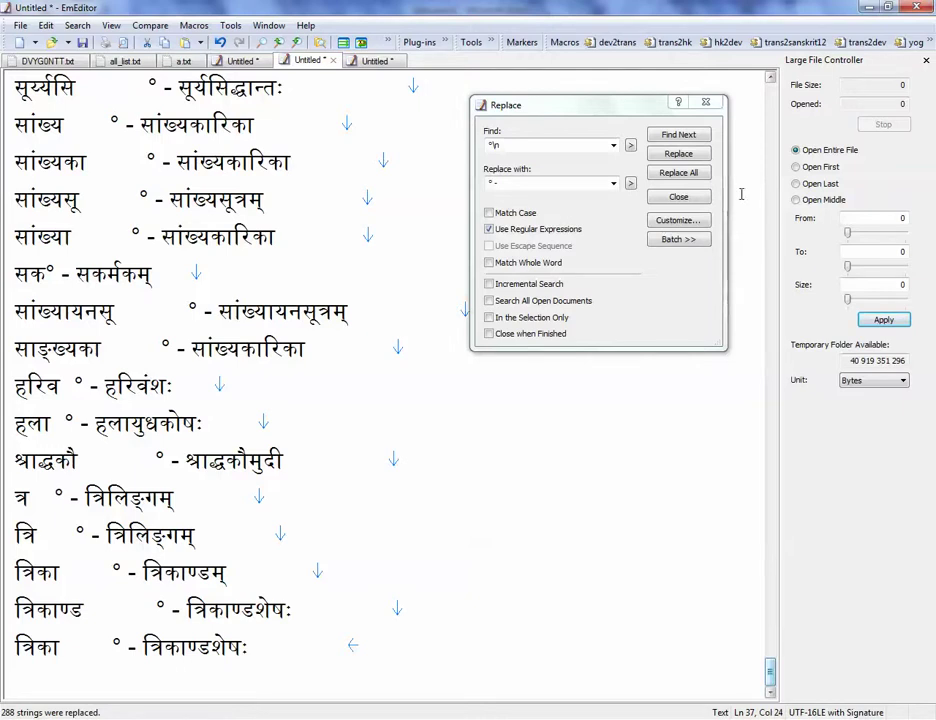
key("Escape")
left_click_drag(771, 668, 771, 97)
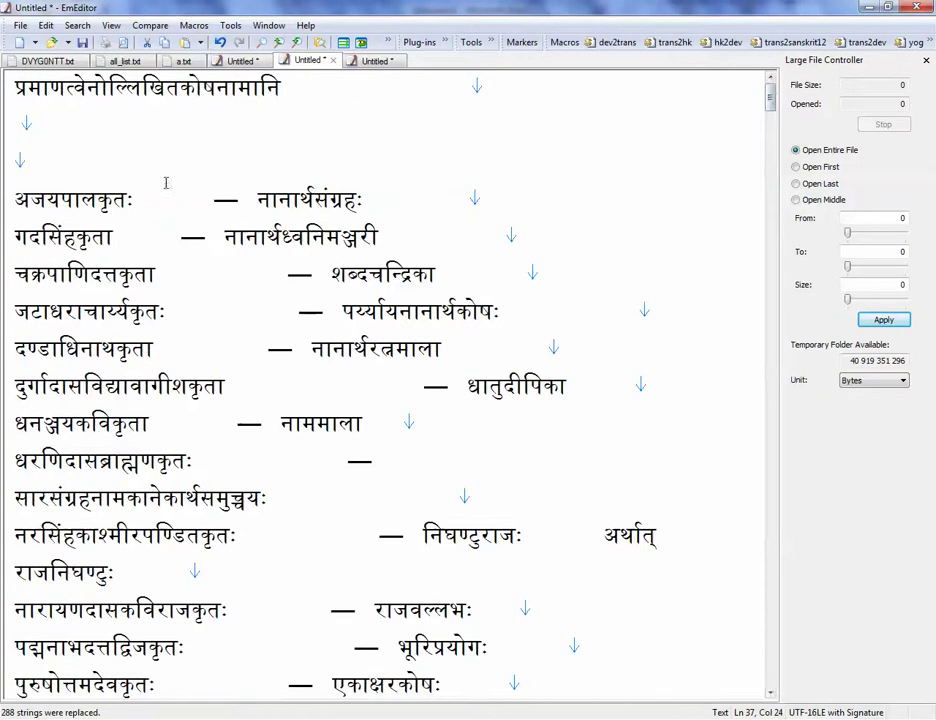
left_click(124, 115)
key("Delete")
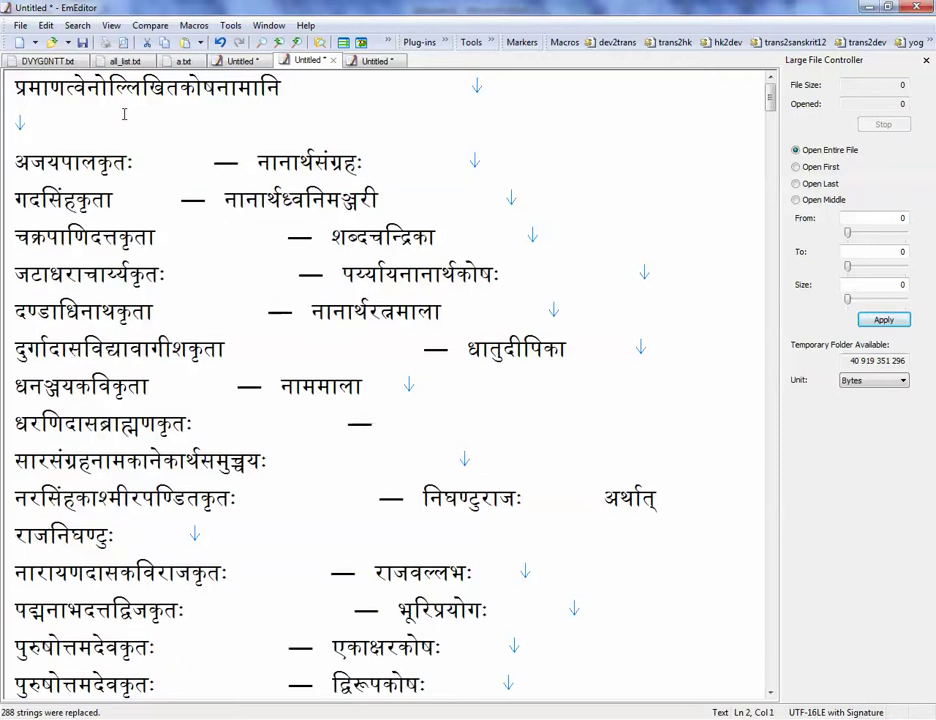
Step: Copy the list's heading प्रमाणत्वेनोल्लिखितकोषनामानि into a new blank document
scroll(278, 430, "down", 5)
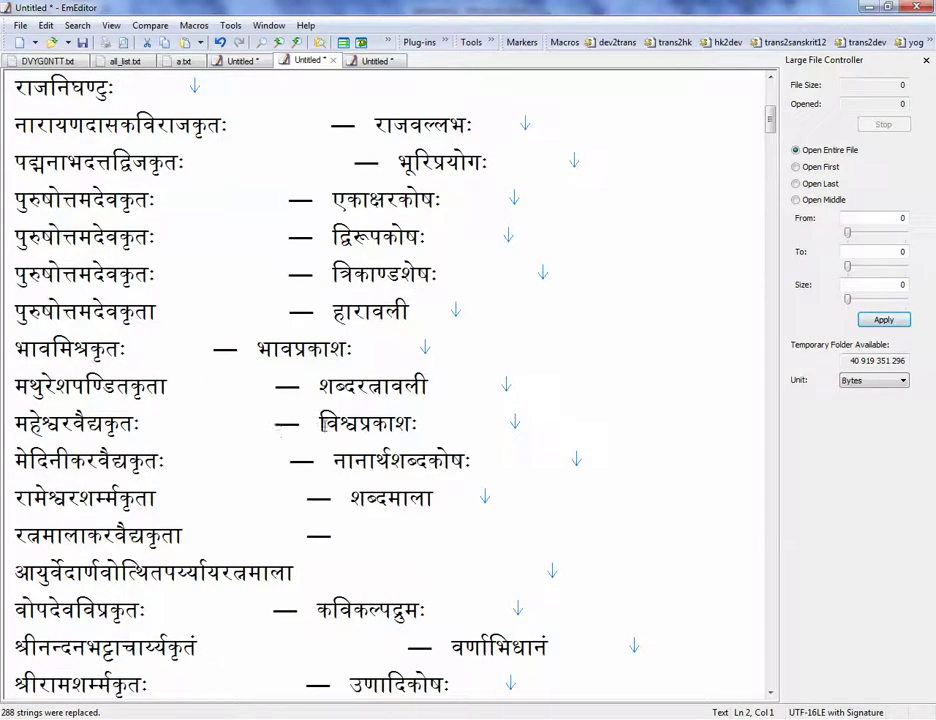
scroll(388, 416, "down", 3)
scroll(130, 430, "down", 2)
scroll(130, 430, "up", 10)
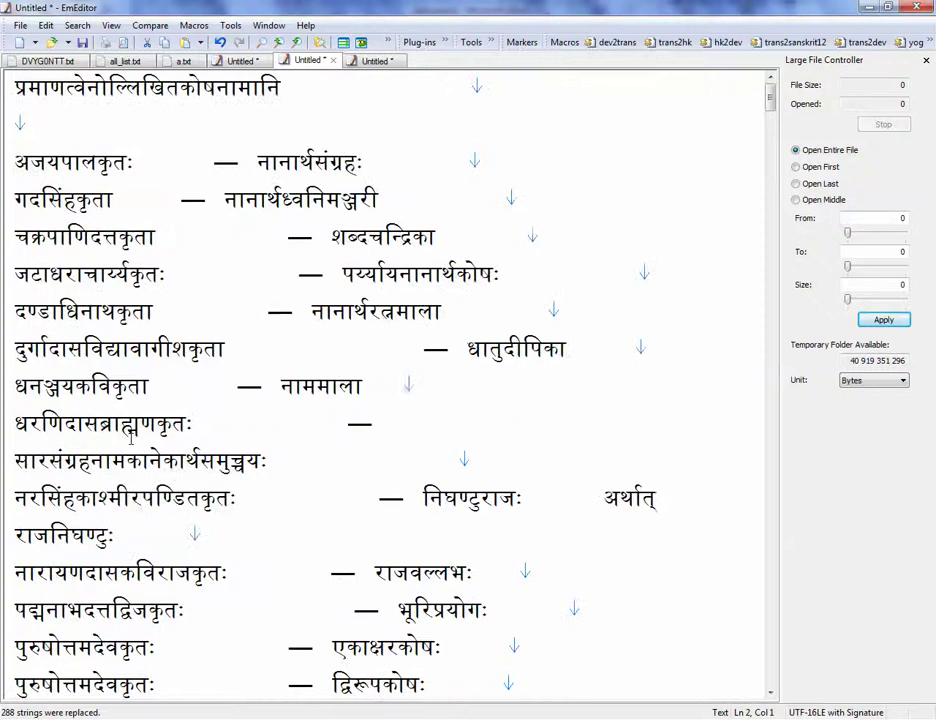
left_click(500, 90)
left_click_drag(493, 91, 8, 90)
key("ctrl+c")
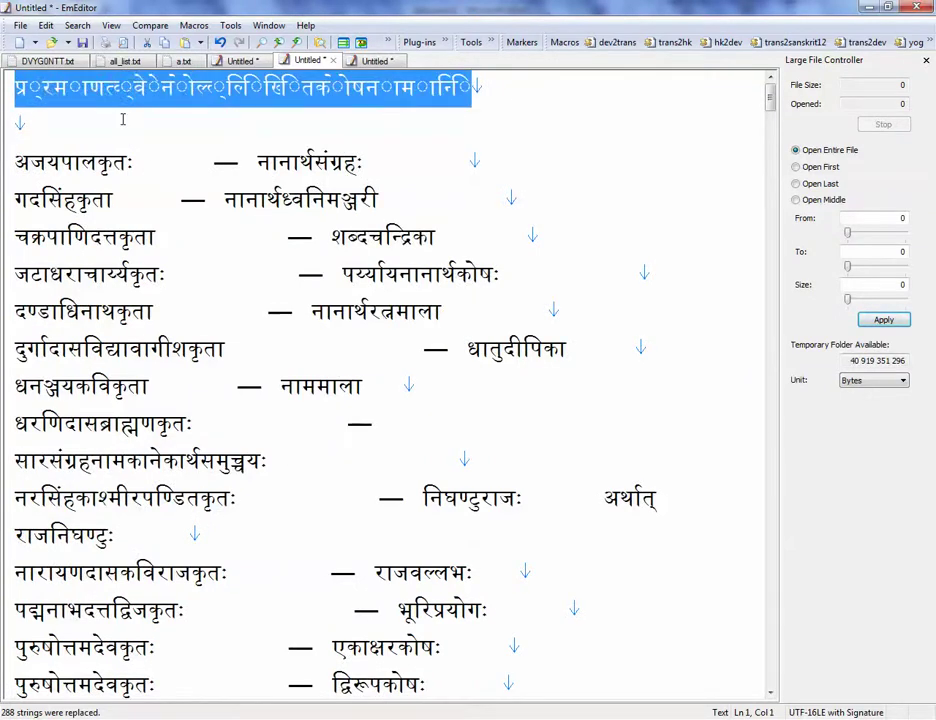
left_click(376, 61)
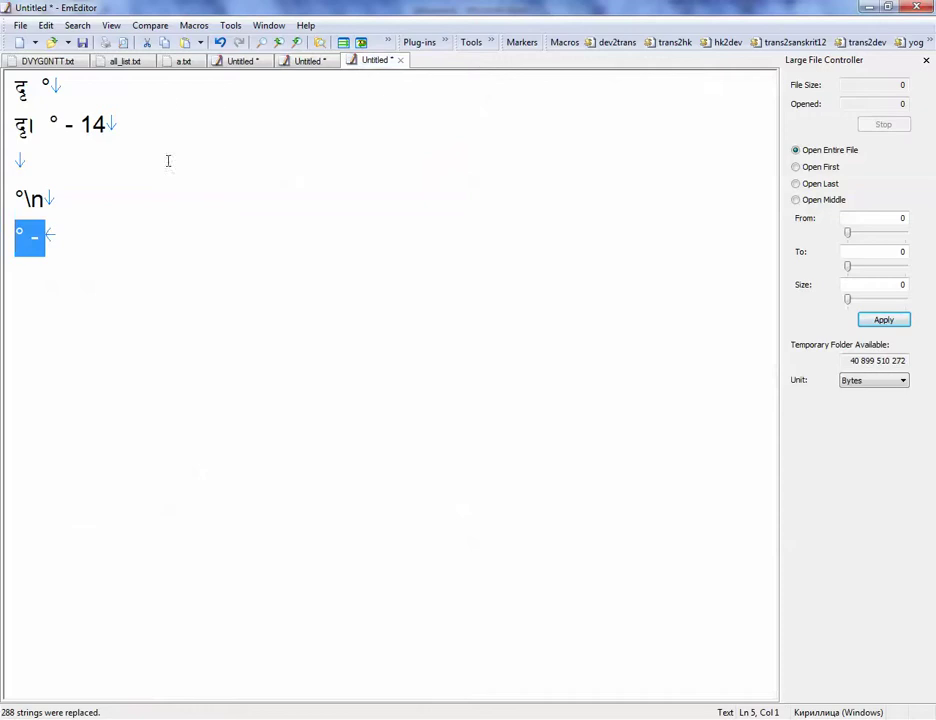
left_click(141, 259)
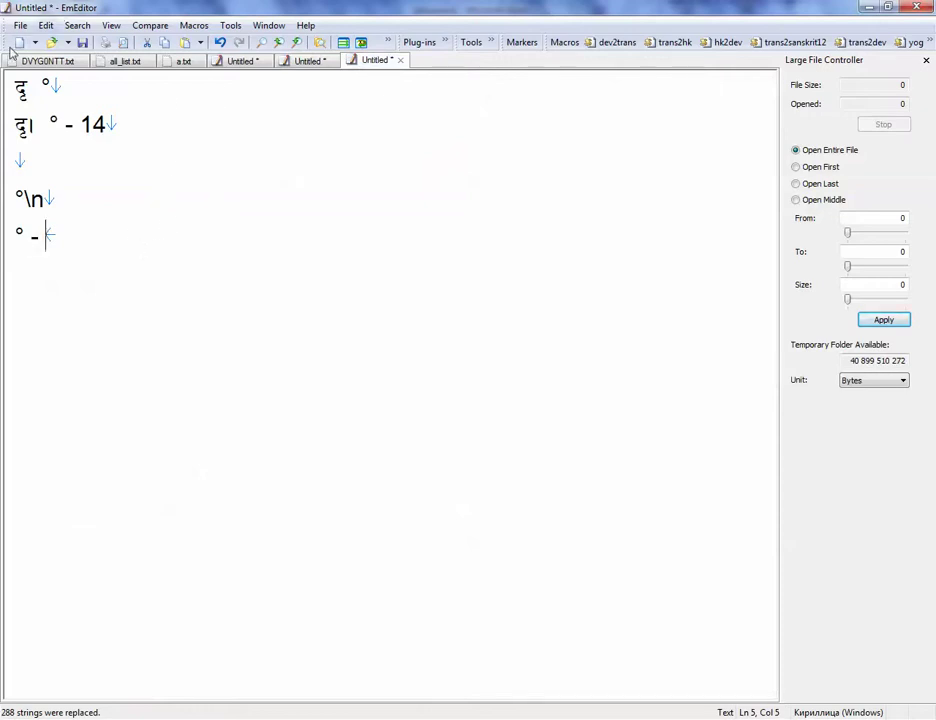
left_click(19, 42)
key("ctrl+v")
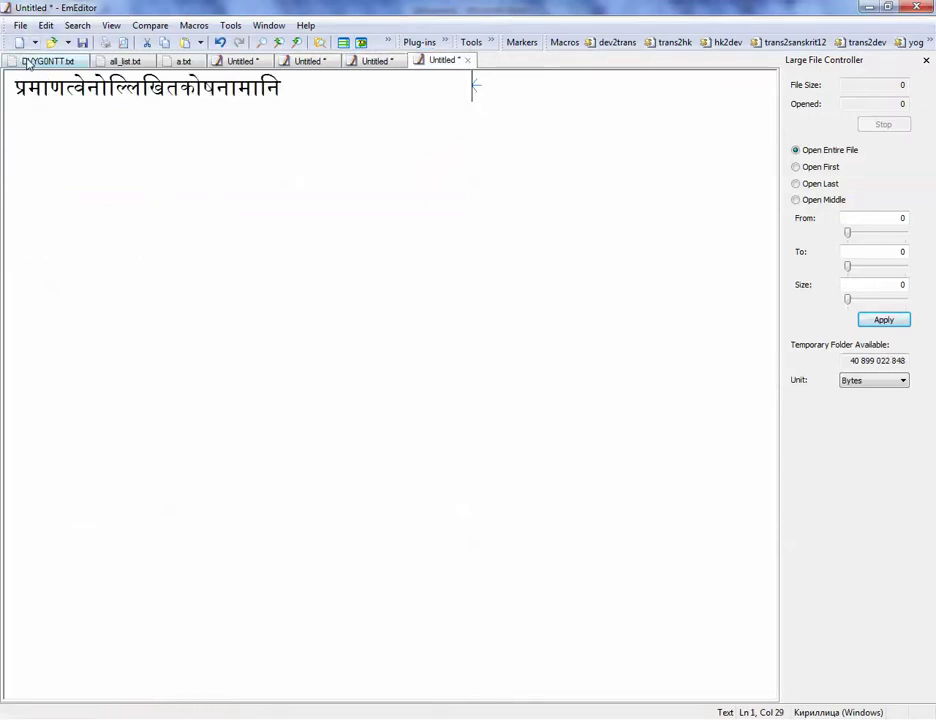
Step: Transliterate the pasted heading with the dev2trans and trans2hk macros and copy the resulting text
left_click(617, 42)
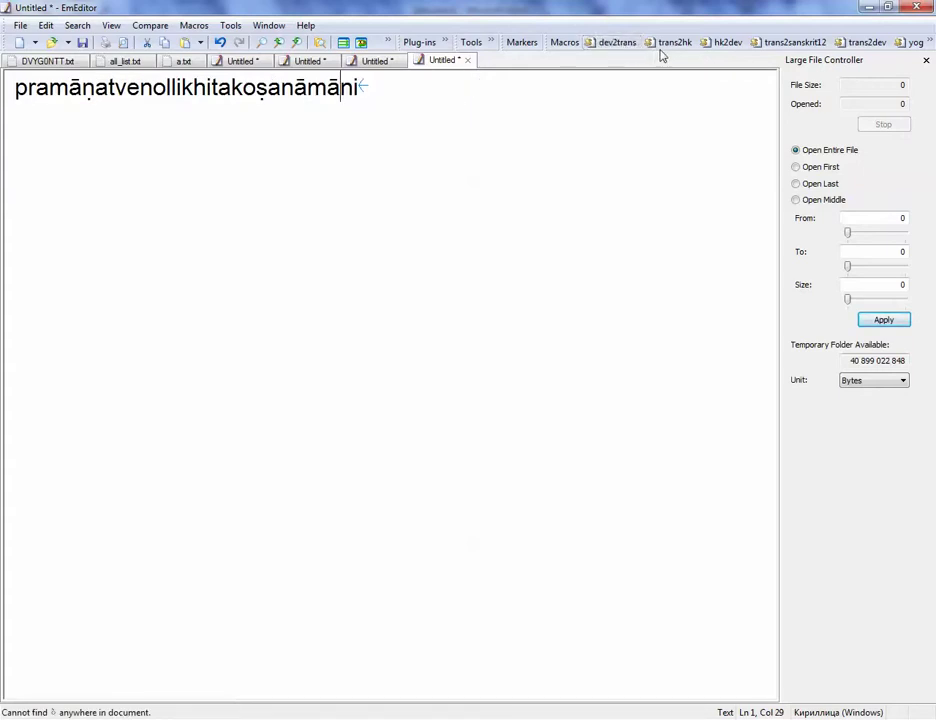
left_click(668, 48)
left_click(412, 102)
key("ctrl+a")
key("ctrl+c")
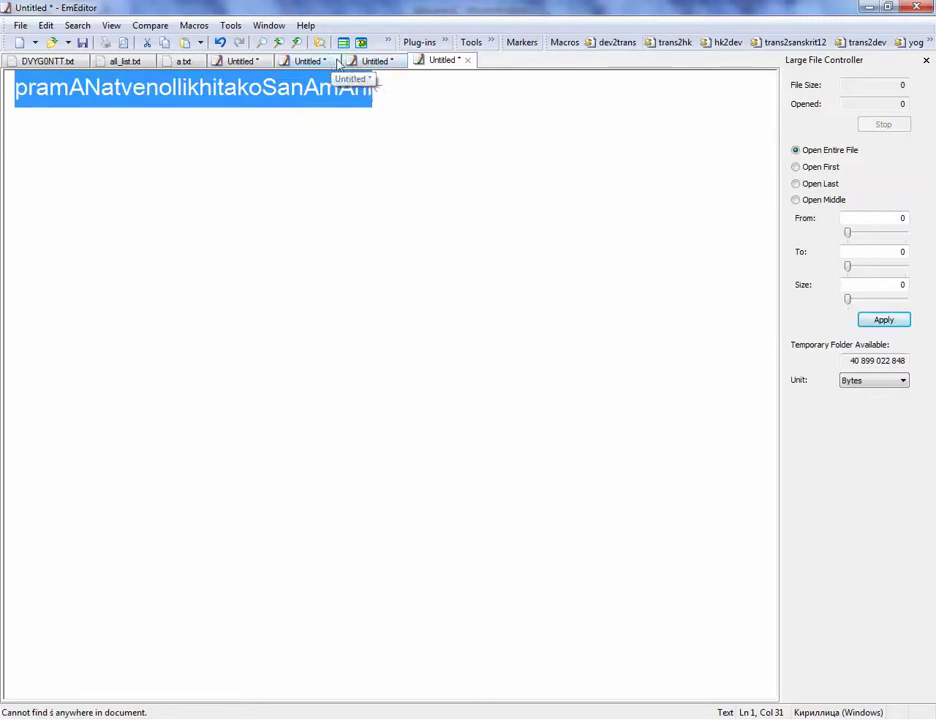
Step: Save the abbreviation list in data-in-WX as pramANatvenollikhitakoSanAmAni with UTF-8 with Signature encoding
left_click(262, 60)
left_click(300, 60)
left_click(81, 43)
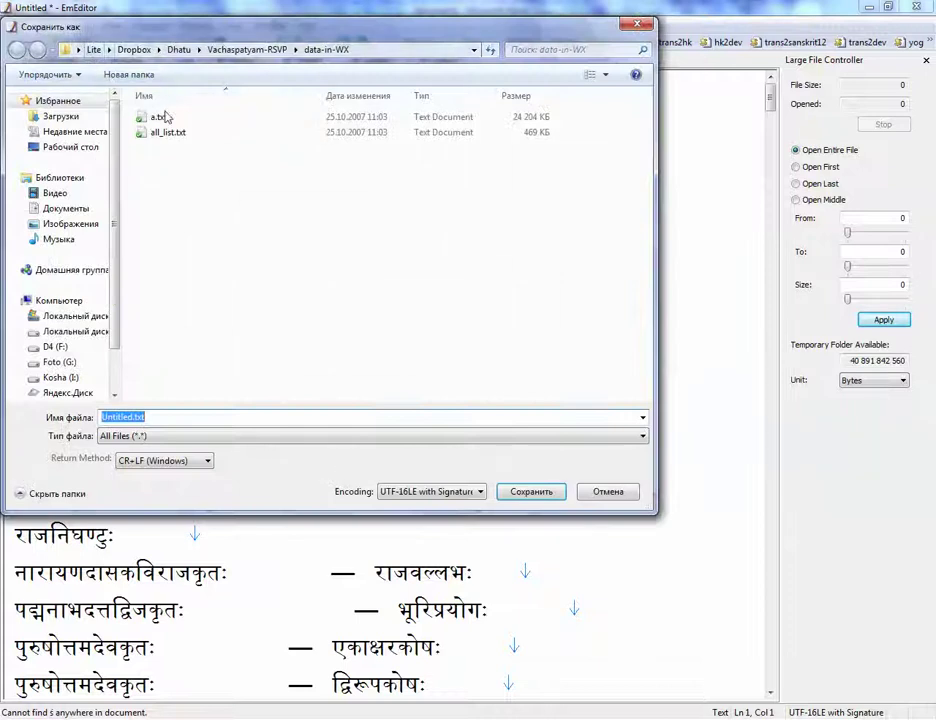
key("ctrl+v")
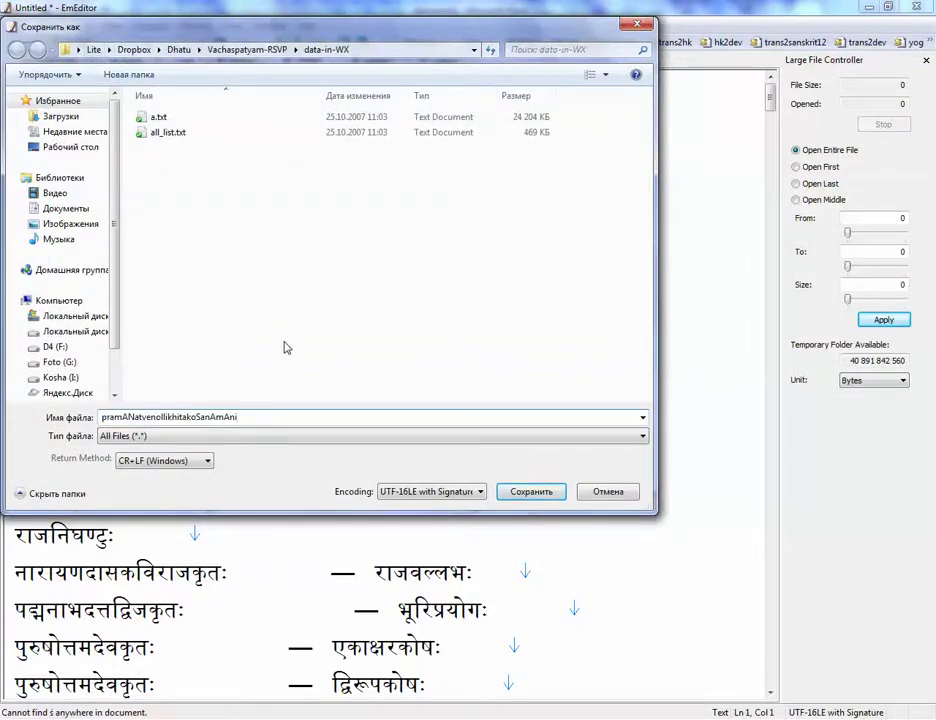
left_click(482, 491)
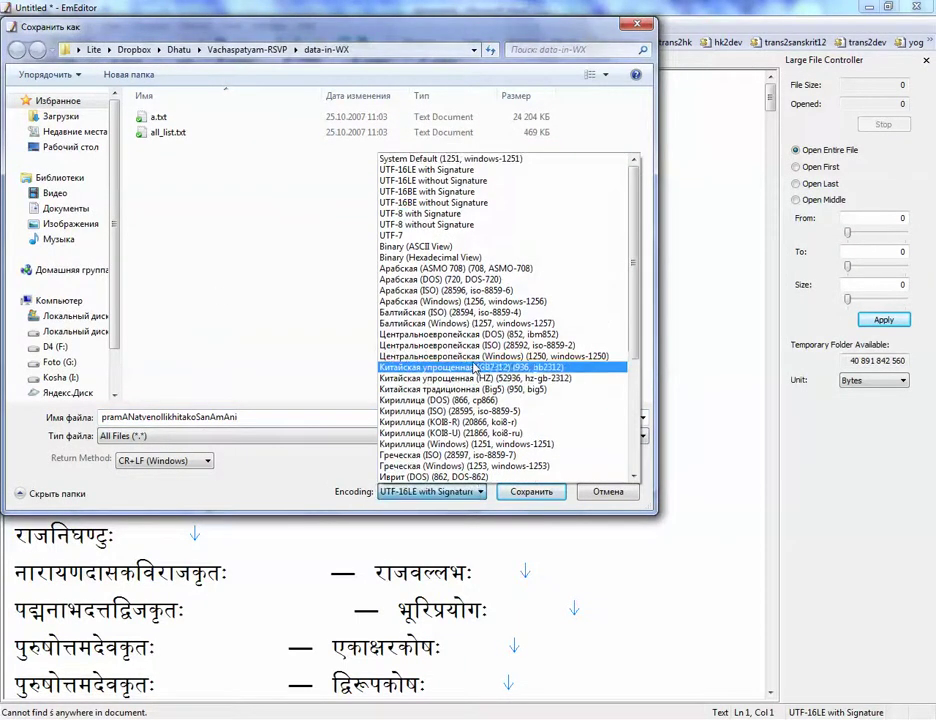
left_click(446, 214)
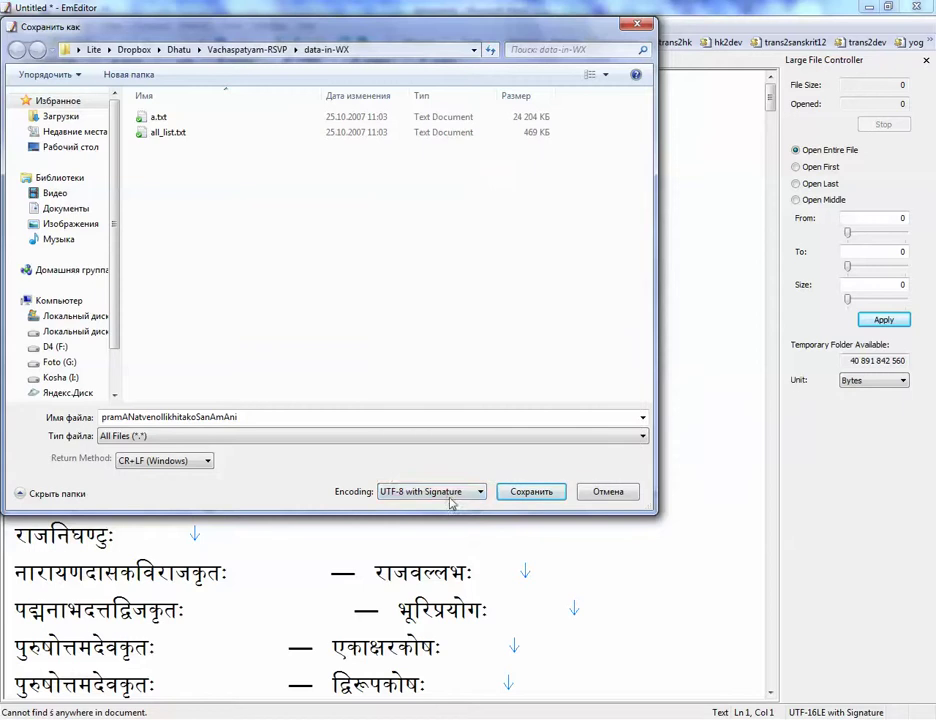
left_click(529, 493)
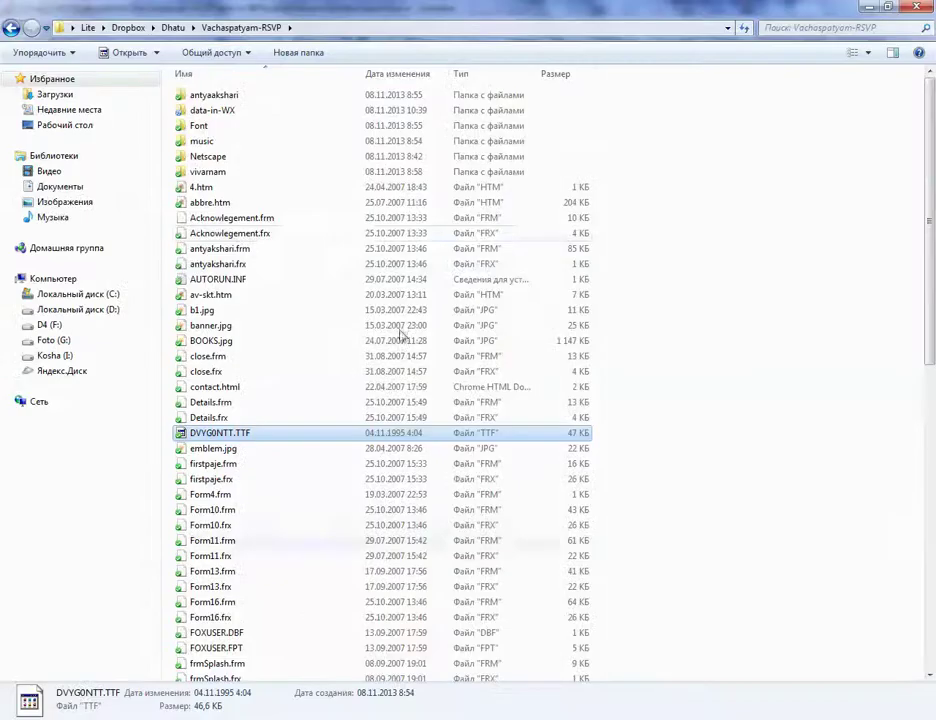
Step: Switch to Windows Explorer and open pramANatvenollikhitakoSanAmAni.txt from the data-in-WX folder
key("alt+Tab")
double_click(232, 112)
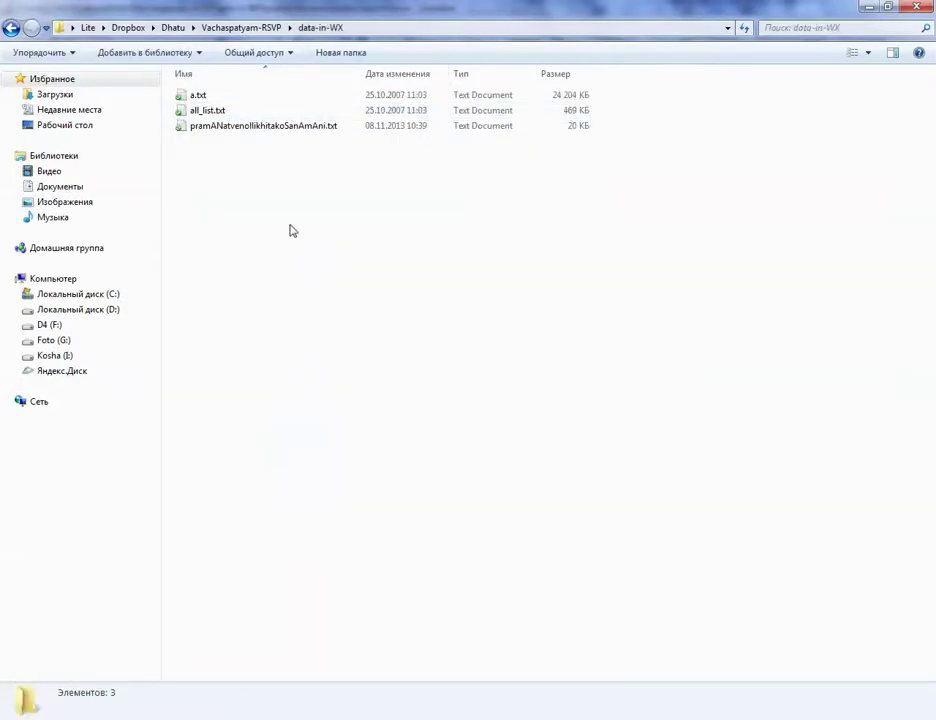
double_click(302, 127)
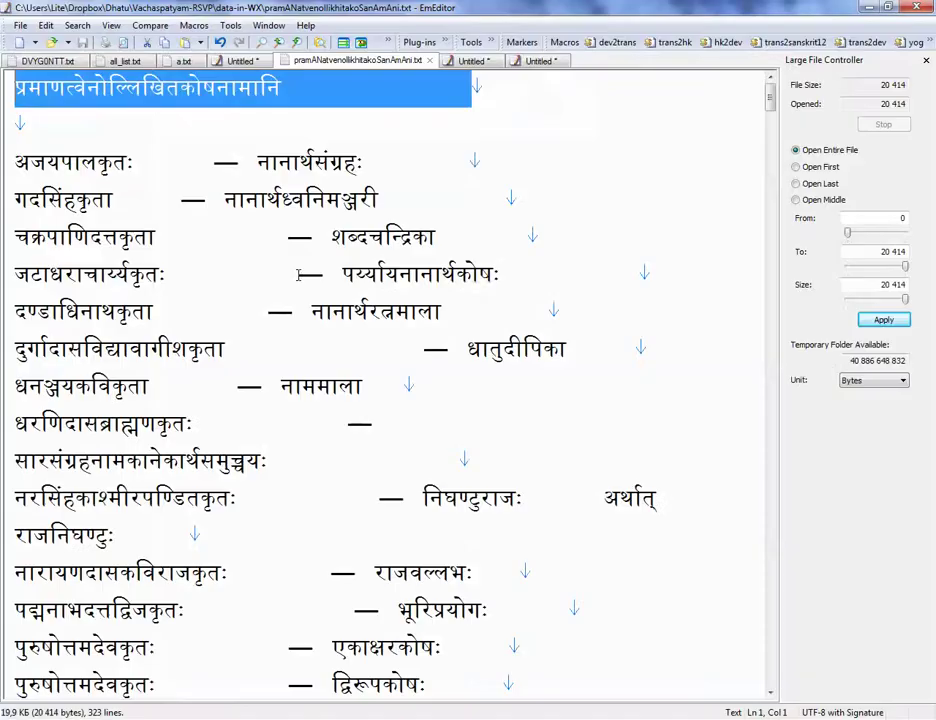
Step: Examine the saved abbreviation list through to its last entry for correctly joined abbreviations and titles
left_click(288, 338)
scroll(288, 335, "down", 10)
scroll(288, 332, "down", 4)
left_click(98, 348)
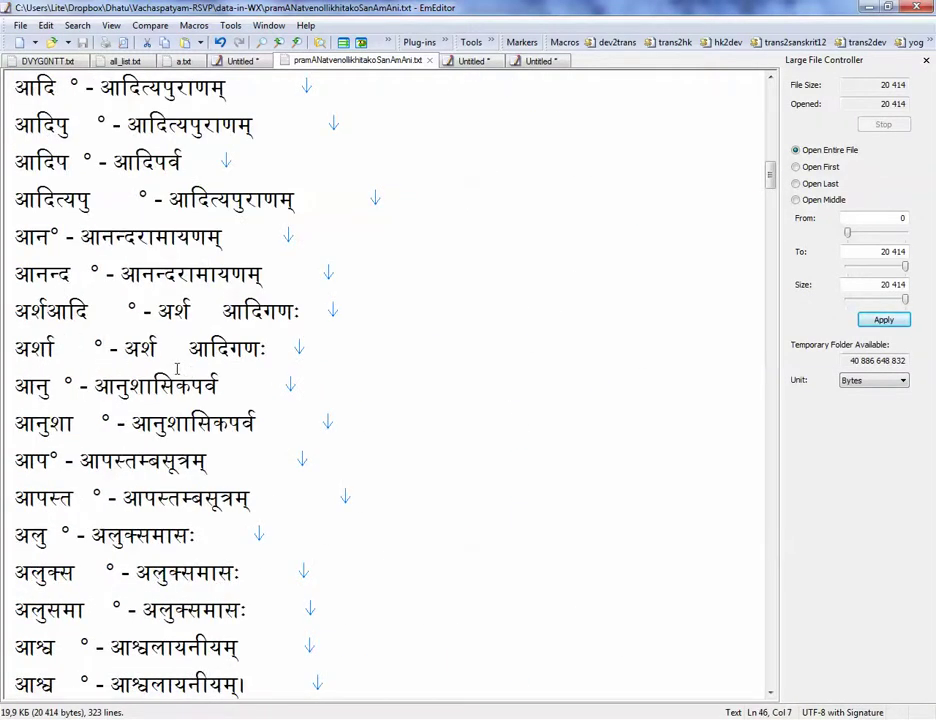
scroll(180, 370, "down", 8)
scroll(175, 368, "down", 9)
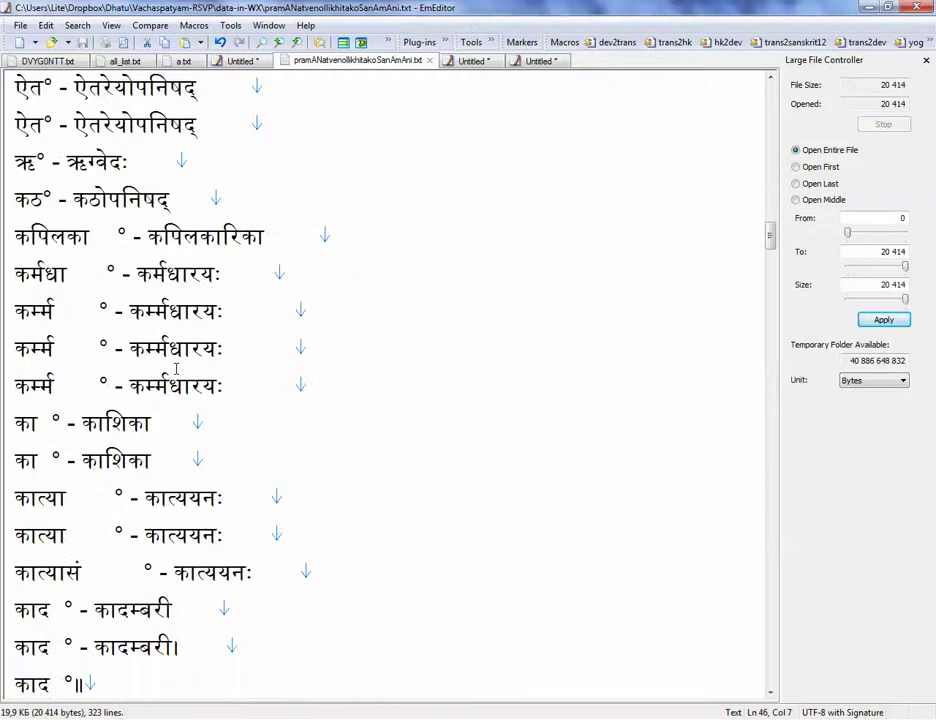
scroll(171, 366, "up", 1)
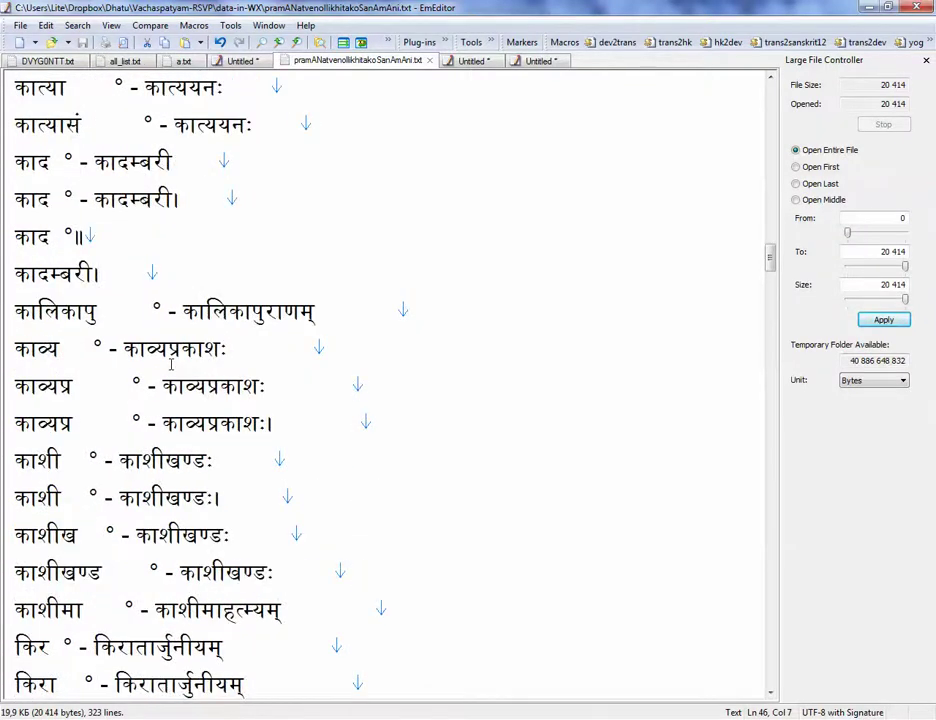
scroll(165, 345, "down", 5)
left_click(160, 340)
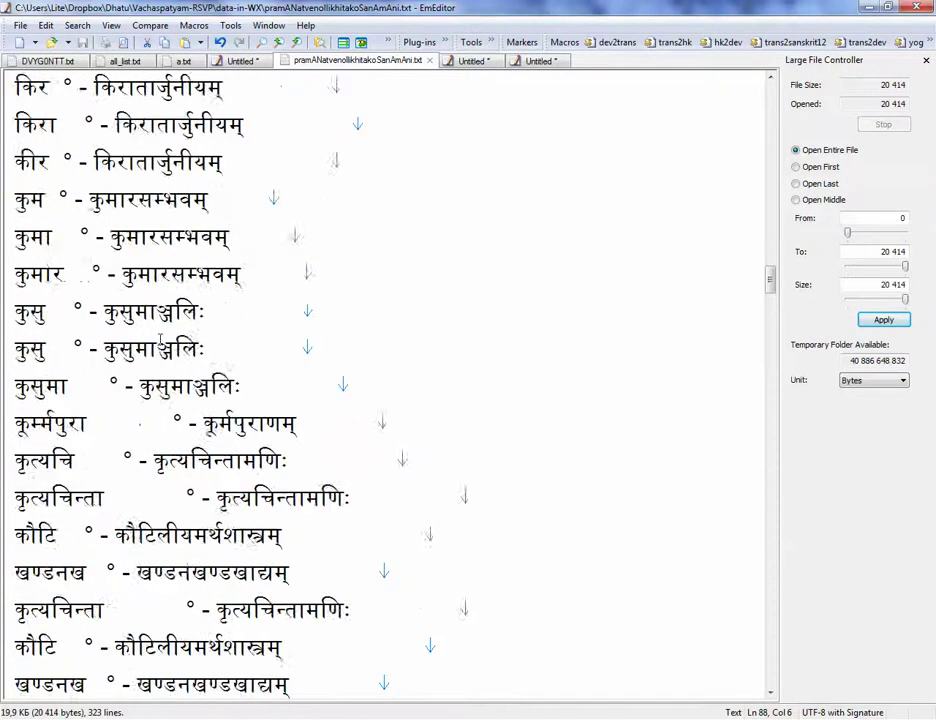
scroll(160, 340, "down", 6)
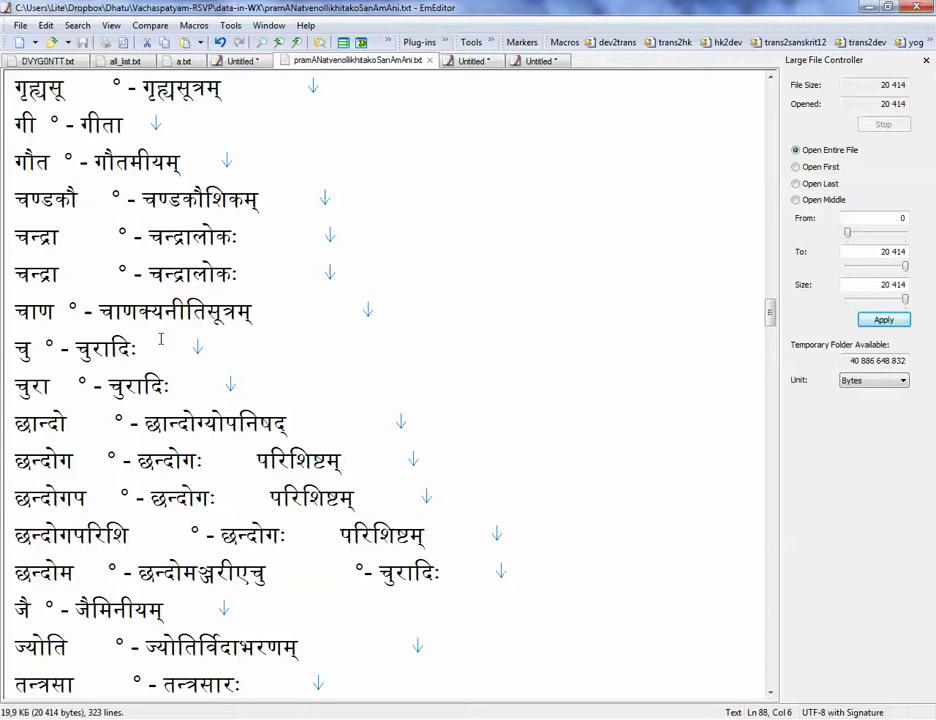
scroll(160, 340, "down", 6)
scroll(160, 338, "down", 7)
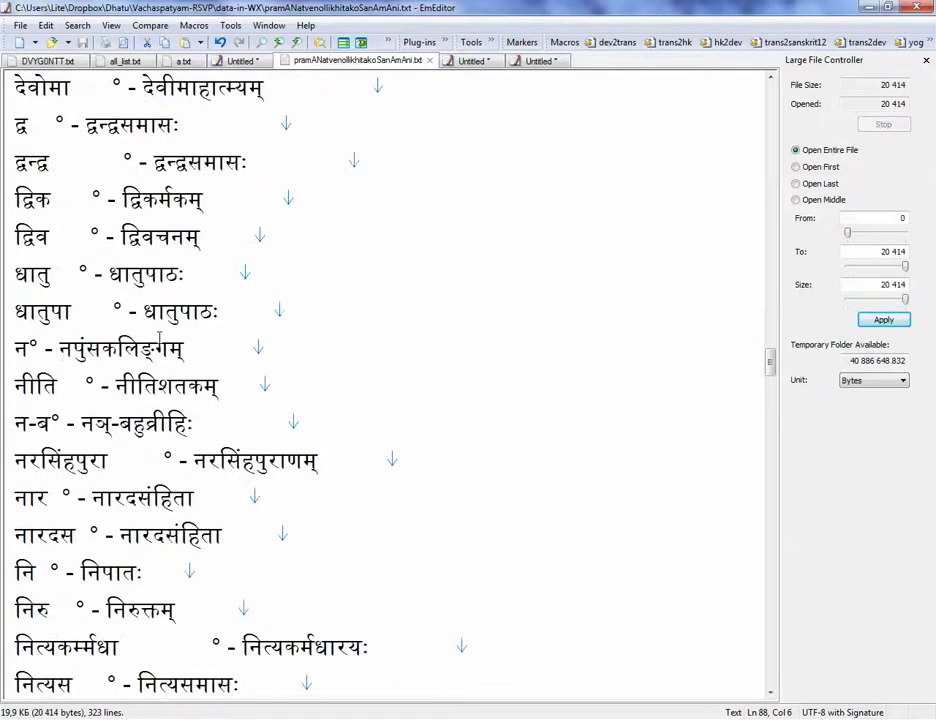
scroll(162, 337, "down", 3)
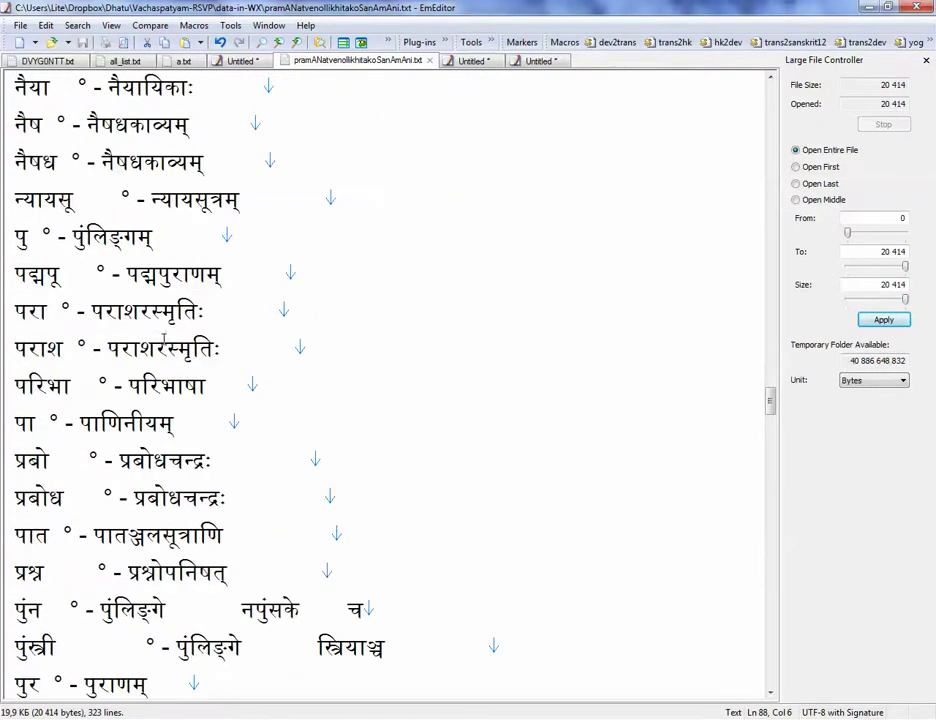
scroll(160, 336, "down", 4)
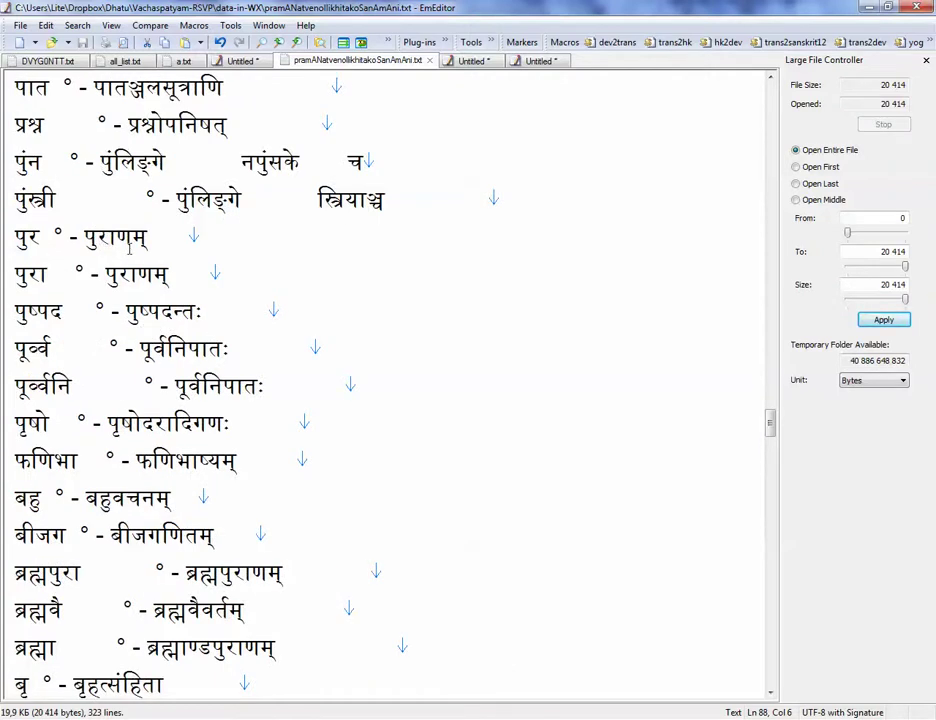
scroll(148, 311, "down", 2)
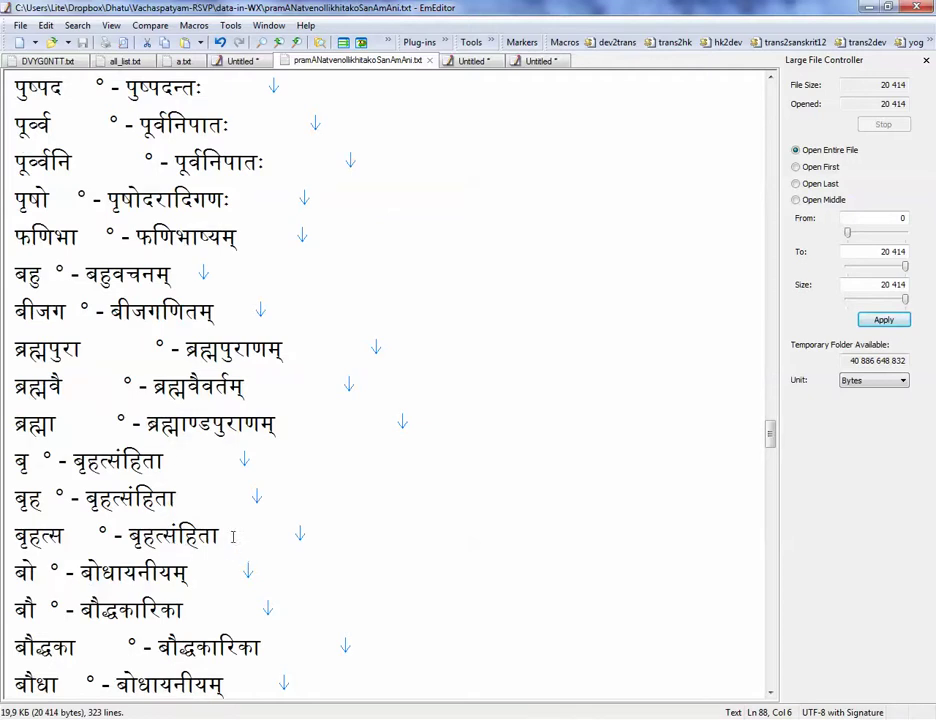
scroll(235, 527, "down", 11)
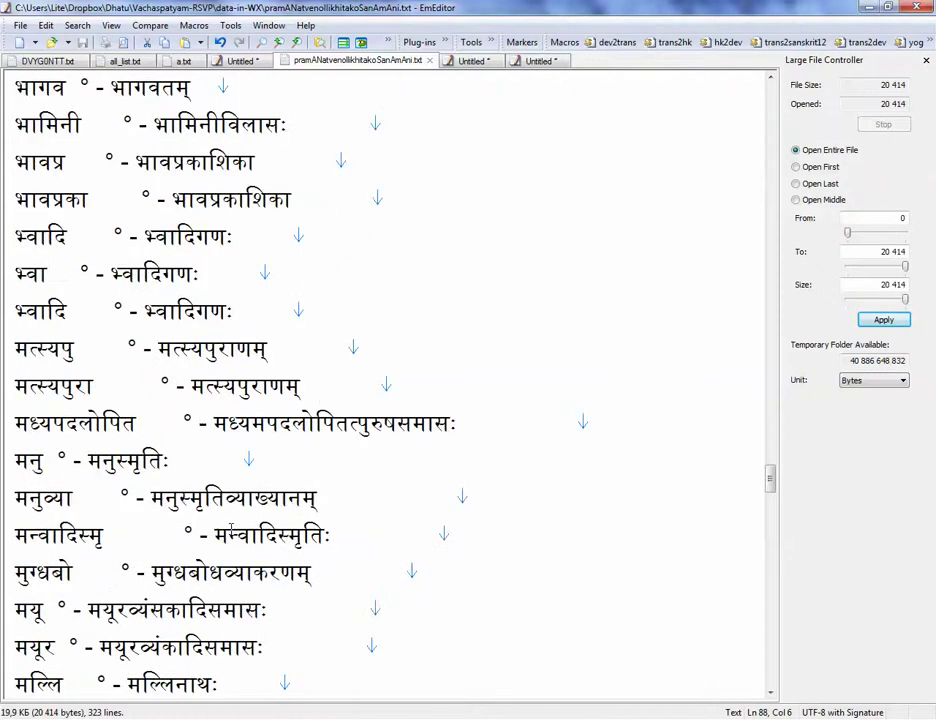
scroll(232, 530, "down", 12)
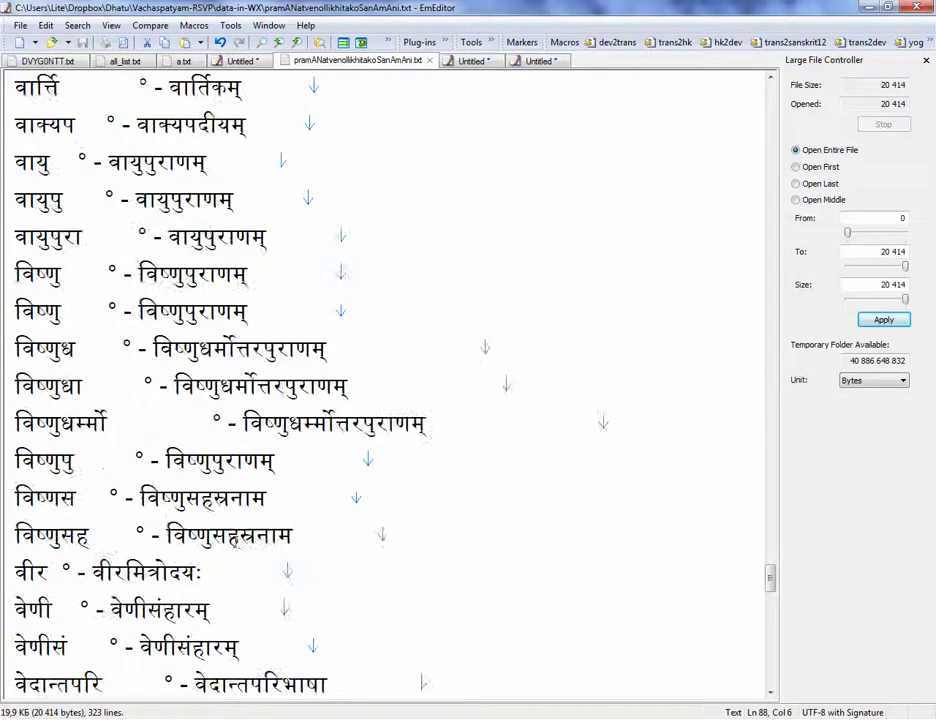
scroll(237, 542, "down", 14)
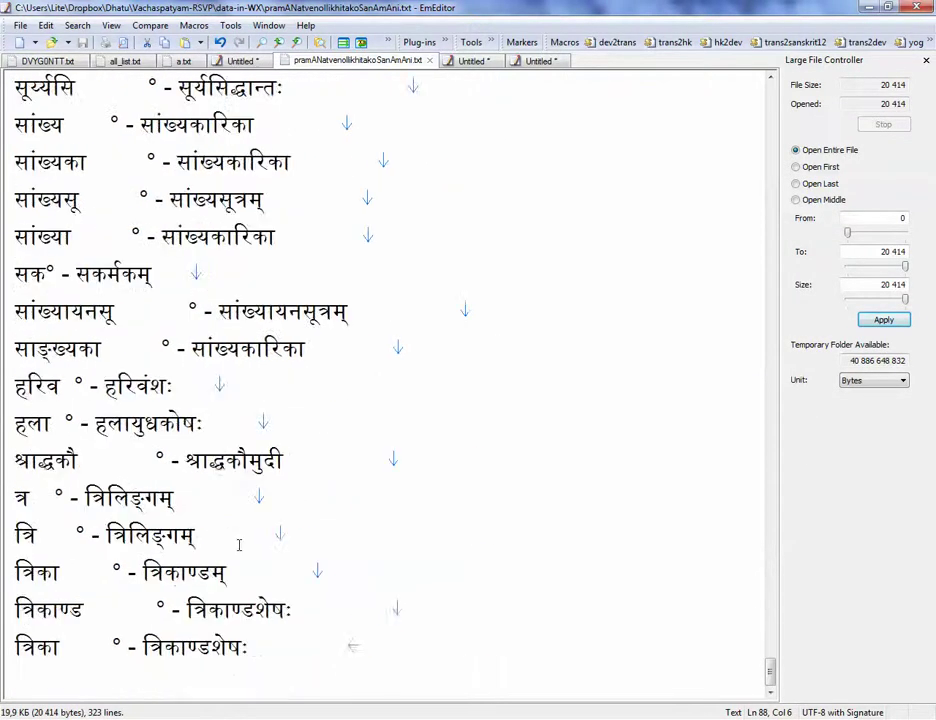
Step: Try to join मिताक्षरा ° - with its title मिताक्षरा(याज्ञवल्क्यस्मृतिव्याख्या) by removing the break between them
scroll(240, 544, "up", 20)
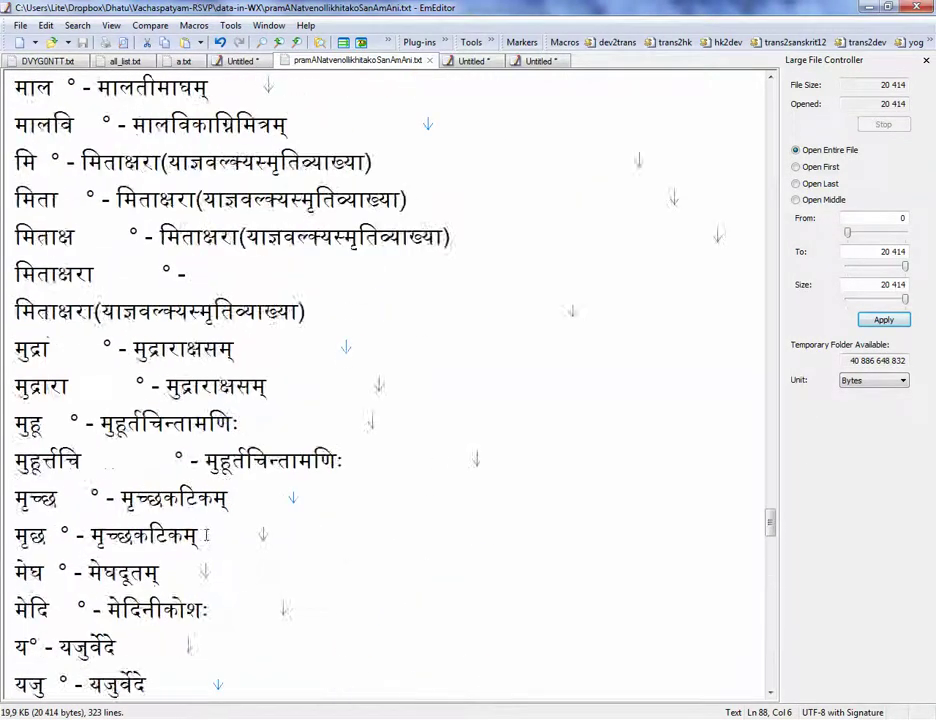
scroll(207, 535, "down", 3)
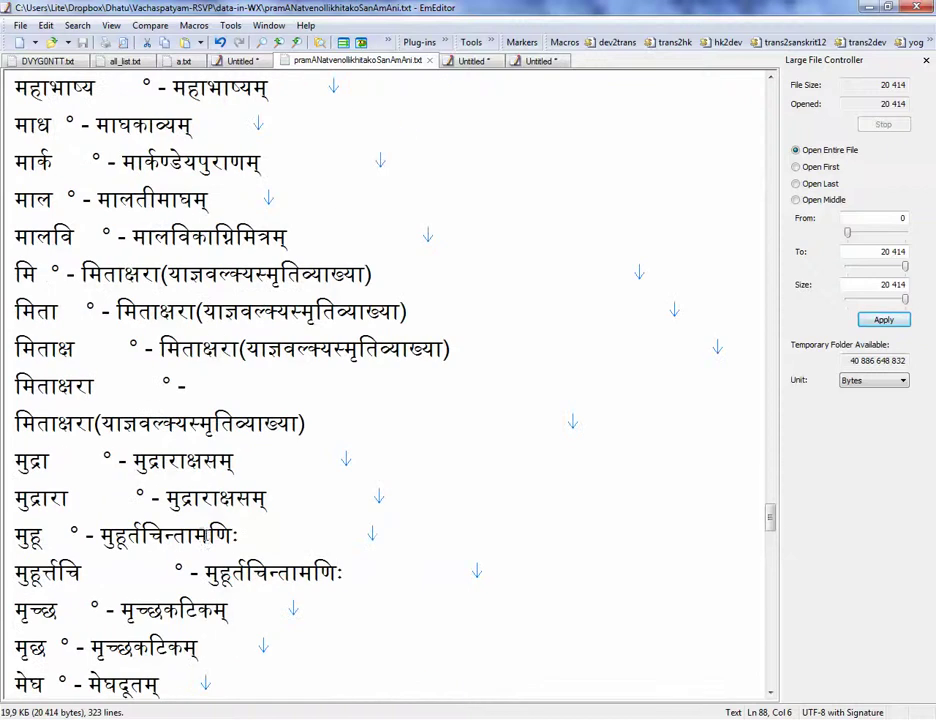
left_click(206, 389)
key("Delete")
key("Delete")
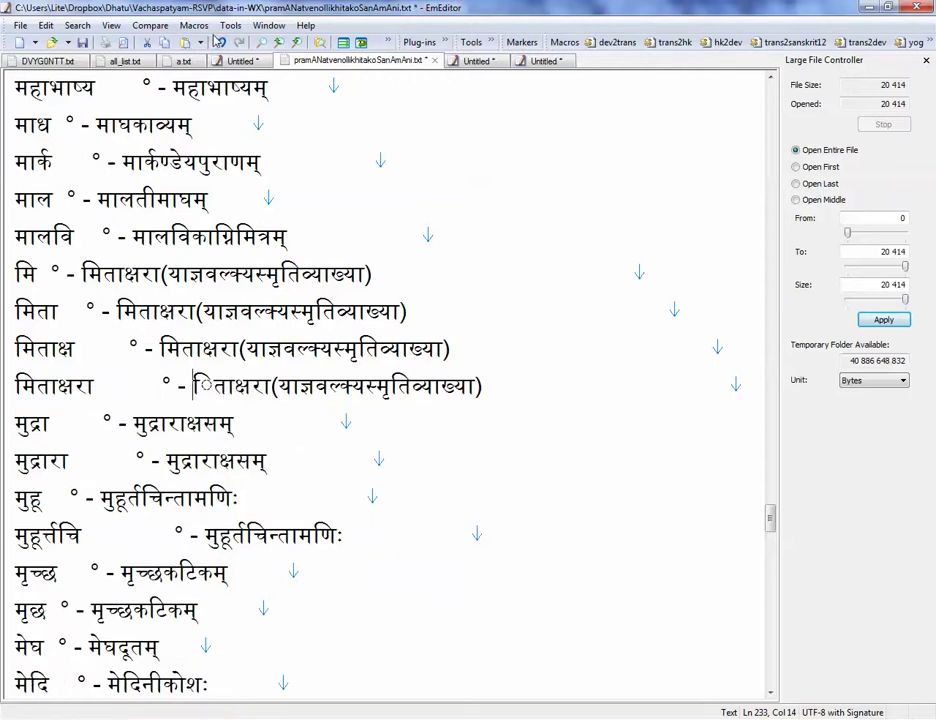
left_click(217, 41)
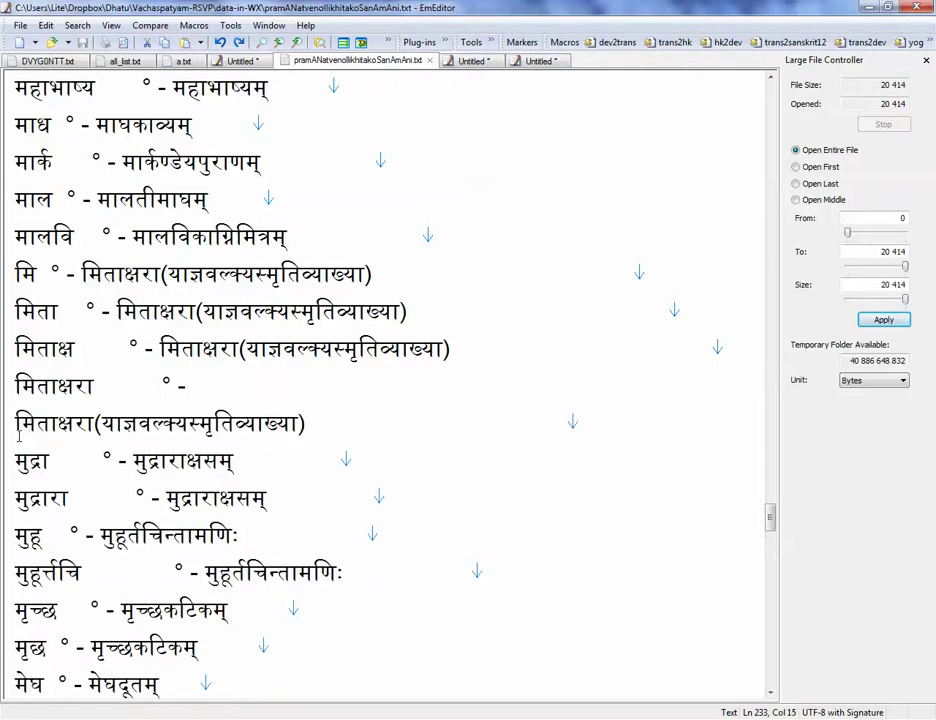
key("BackSpace")
key("BackSpace")
key("ctrl+z")
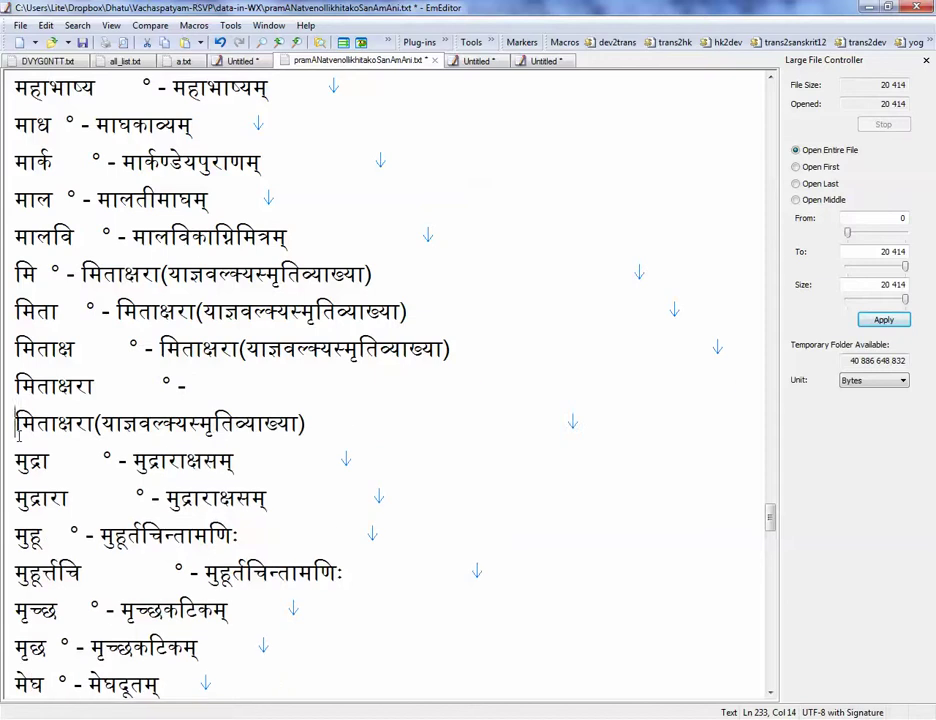
Step: Wrap the abbreviation list by page instead of by window
left_click(387, 44)
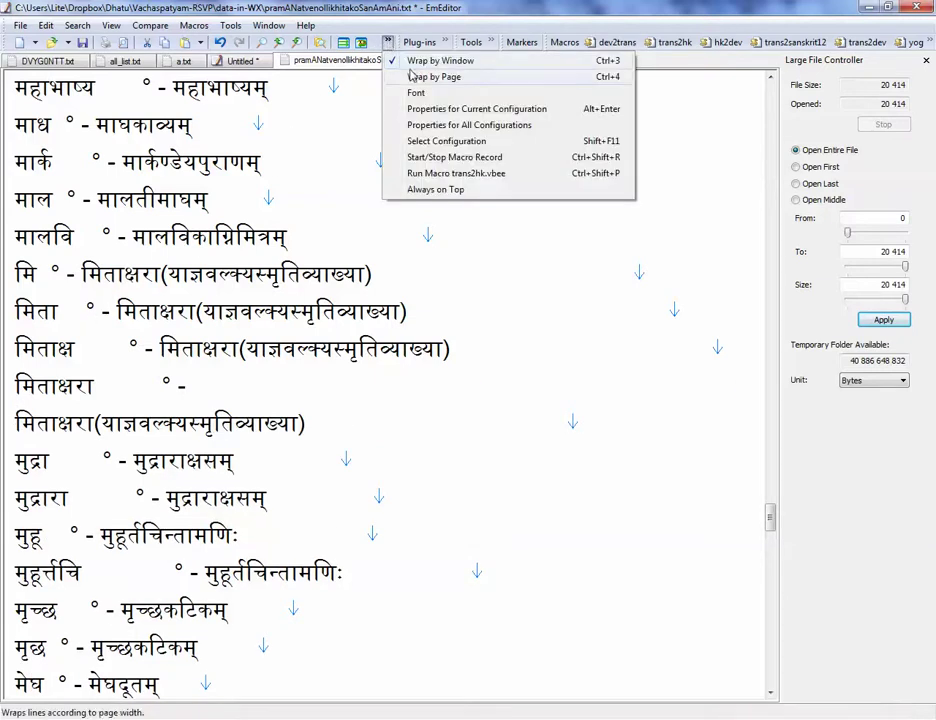
left_click(430, 76)
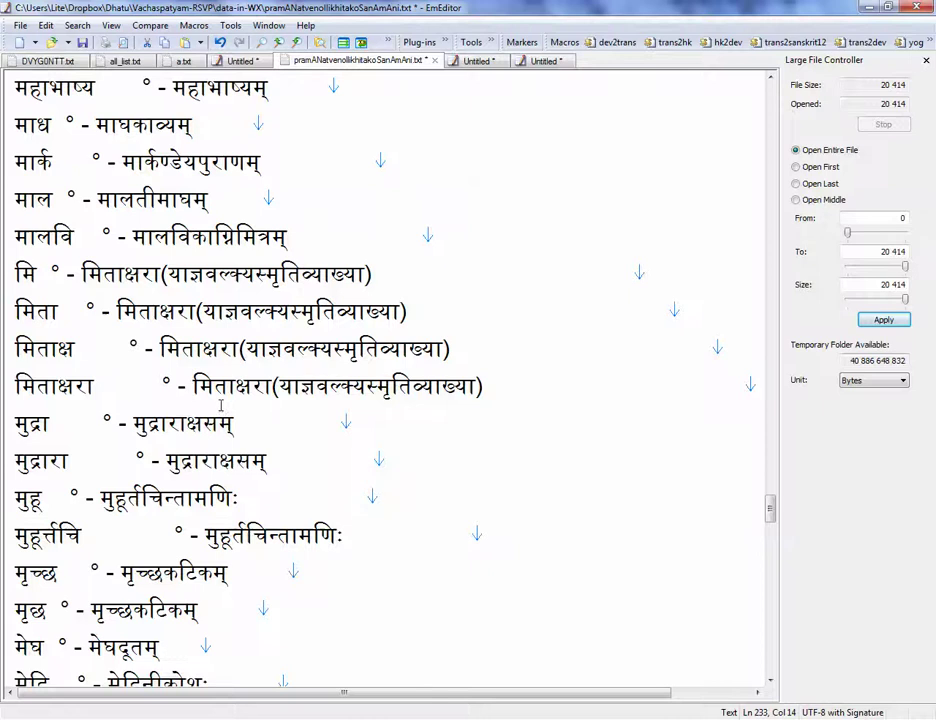
Step: Replace the danda marks after the third काद ° entry with a spaced hyphen and join कादम्बरी। onto the same line
scroll(220, 411, "up", 2)
scroll(220, 400, "up", 2)
scroll(220, 396, "up", 1)
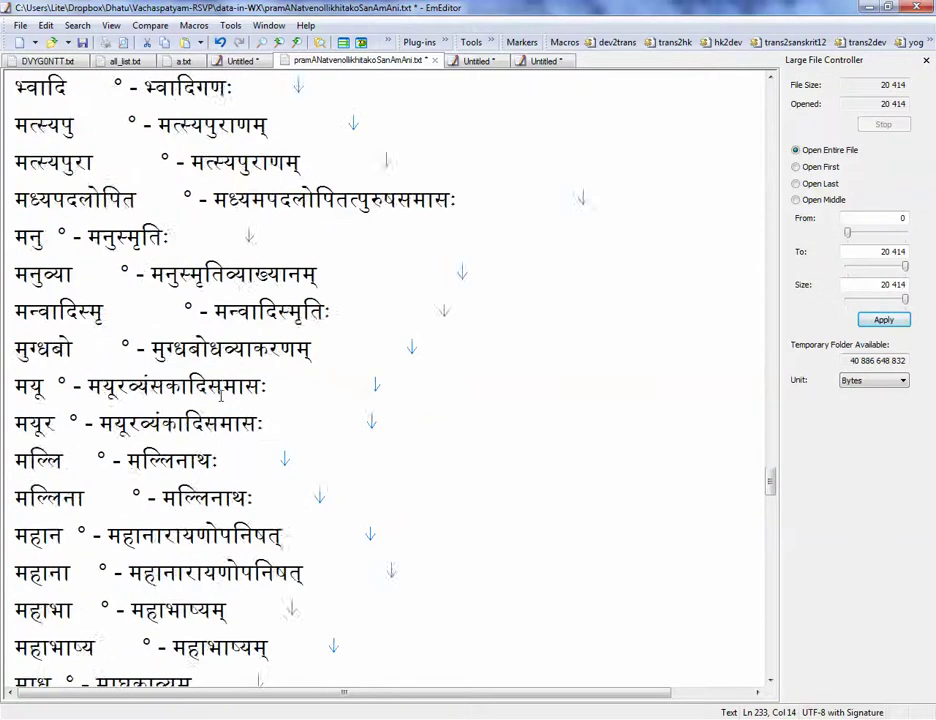
scroll(220, 393, "up", 11)
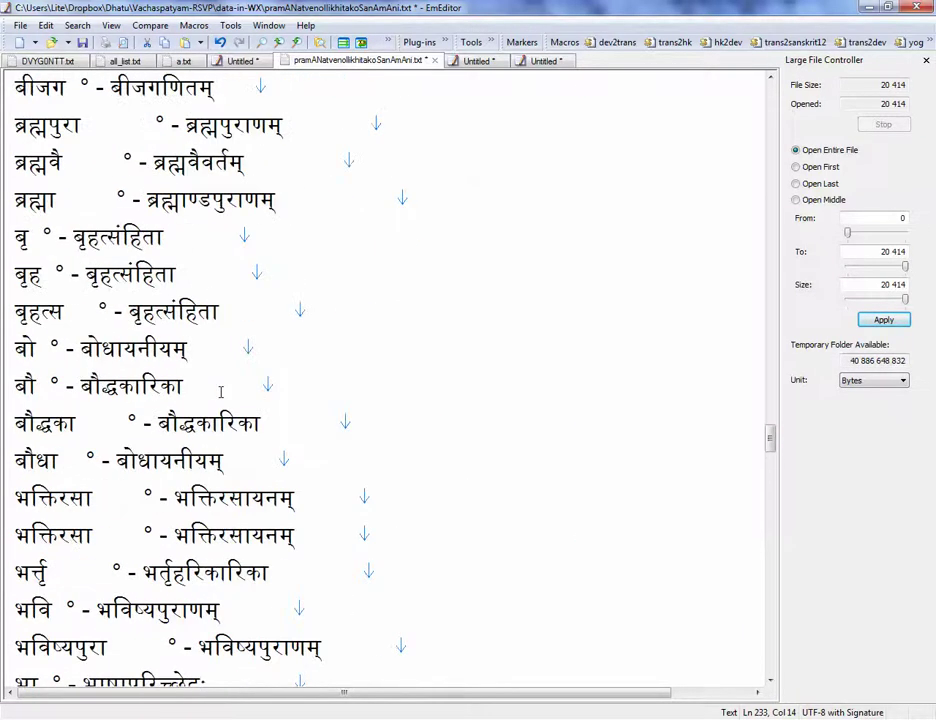
scroll(220, 393, "up", 4)
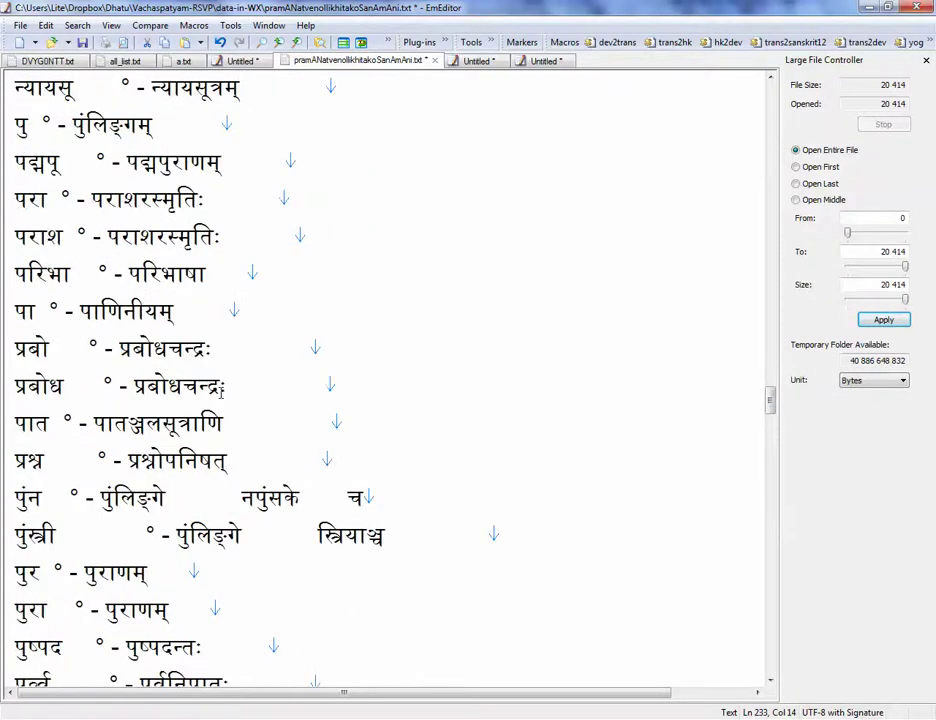
scroll(220, 393, "up", 3)
scroll(220, 393, "up", 9)
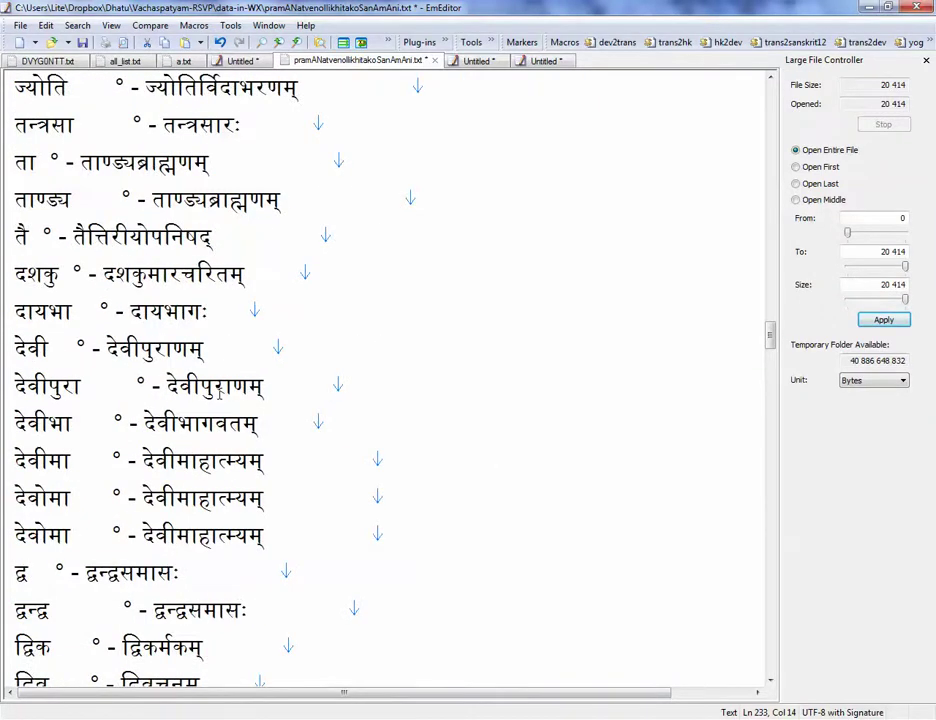
scroll(220, 393, "up", 1)
scroll(220, 393, "up", 9)
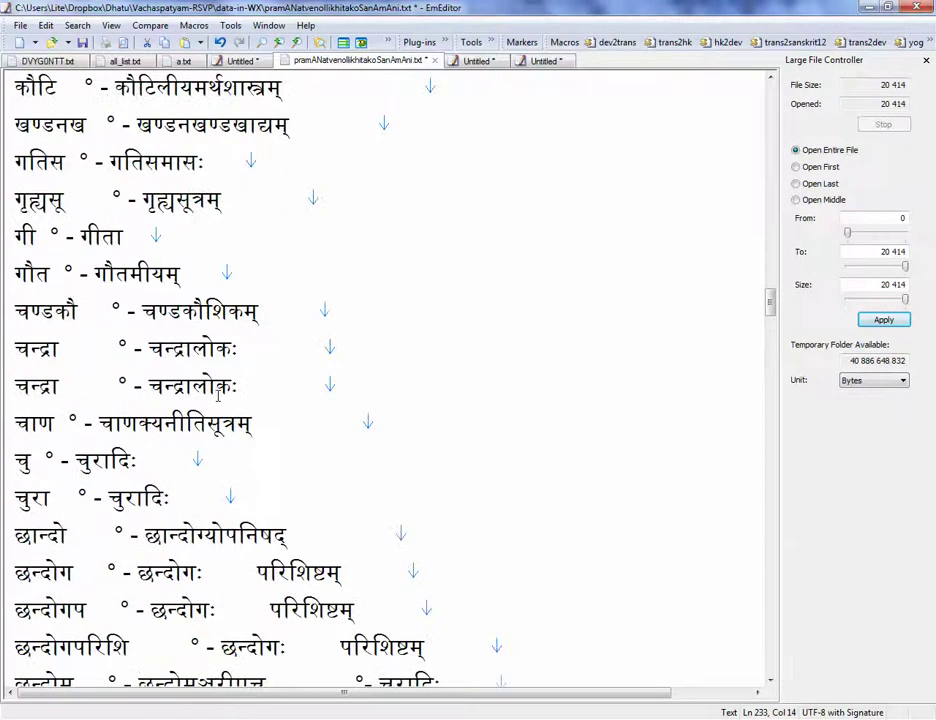
scroll(218, 398, "up", 9)
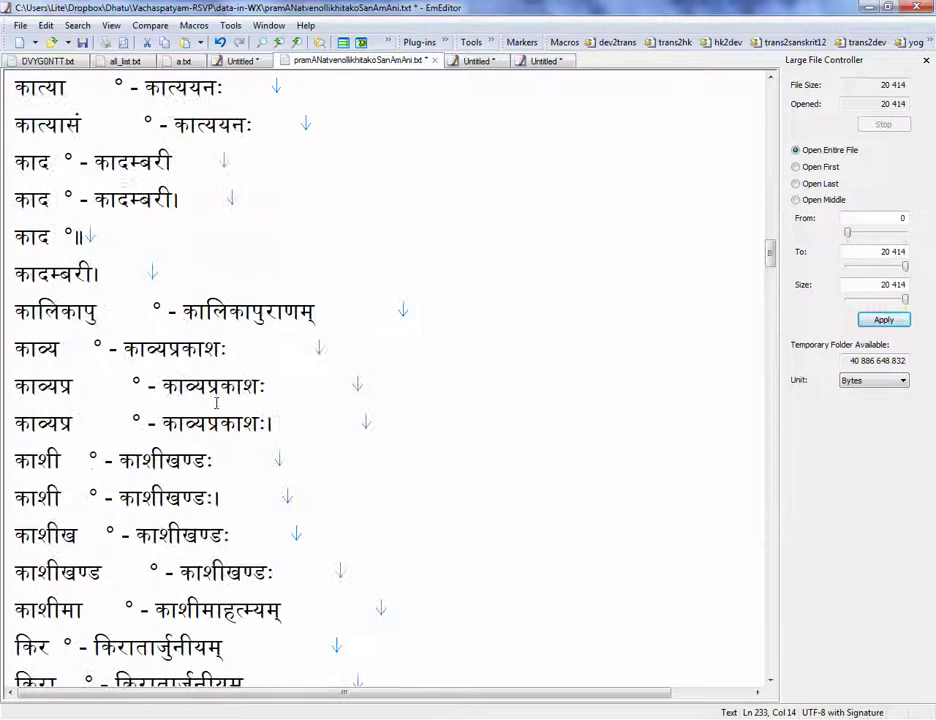
left_click(80, 460)
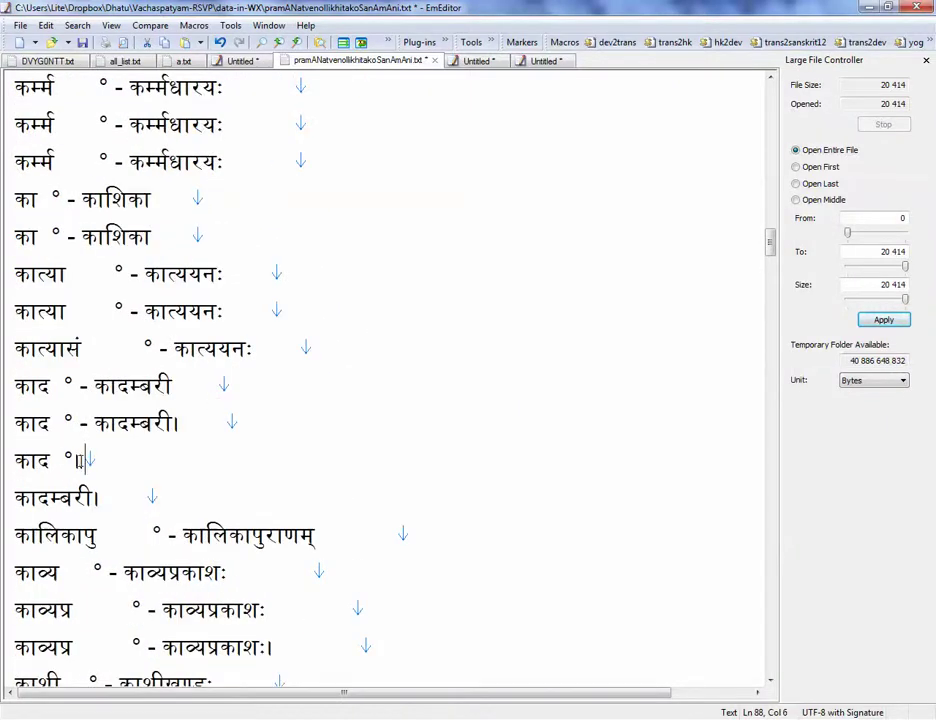
left_click_drag(94, 428, 74, 428)
left_click(85, 460)
type("-")
key("Delete")
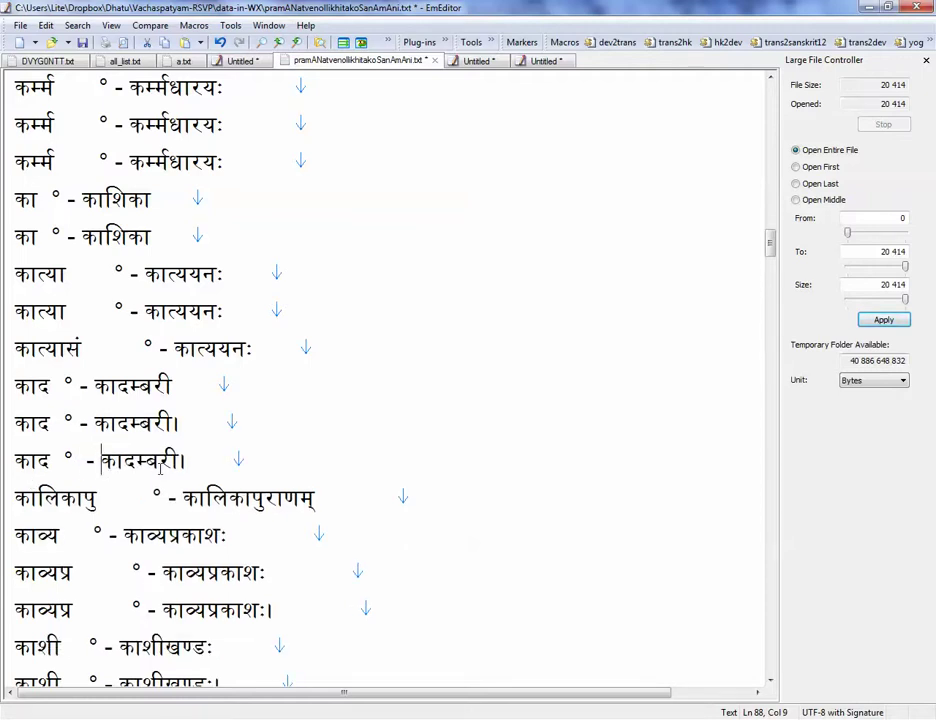
Step: Try to join अव्ययम् directly onto the अव्य °-के। line, and undo the join
scroll(163, 468, "up", 5)
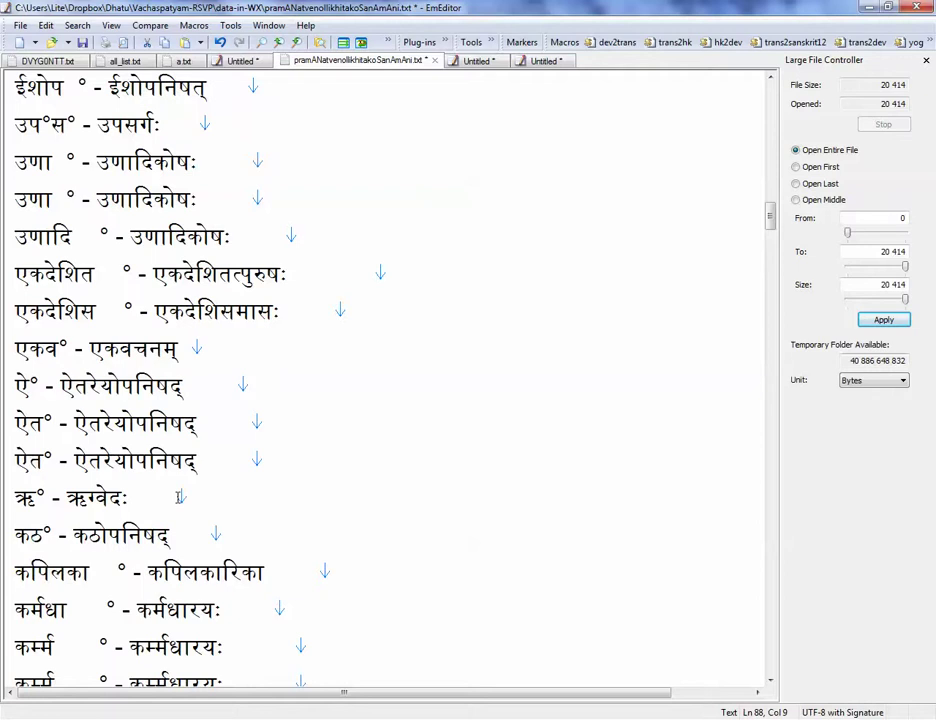
scroll(182, 514, "up", 4)
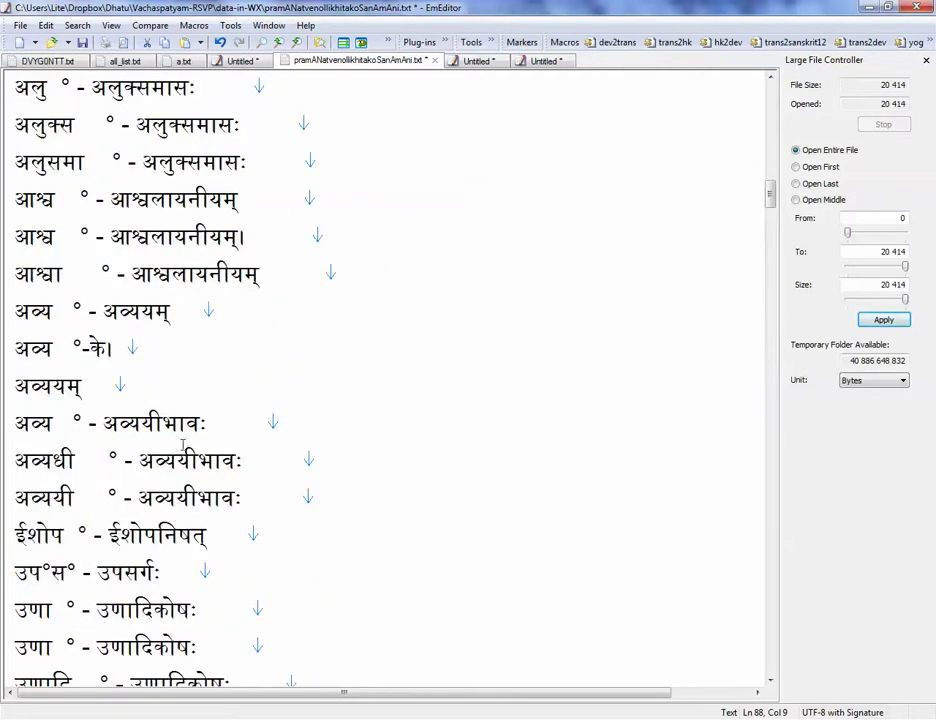
left_click(132, 350)
key("Delete")
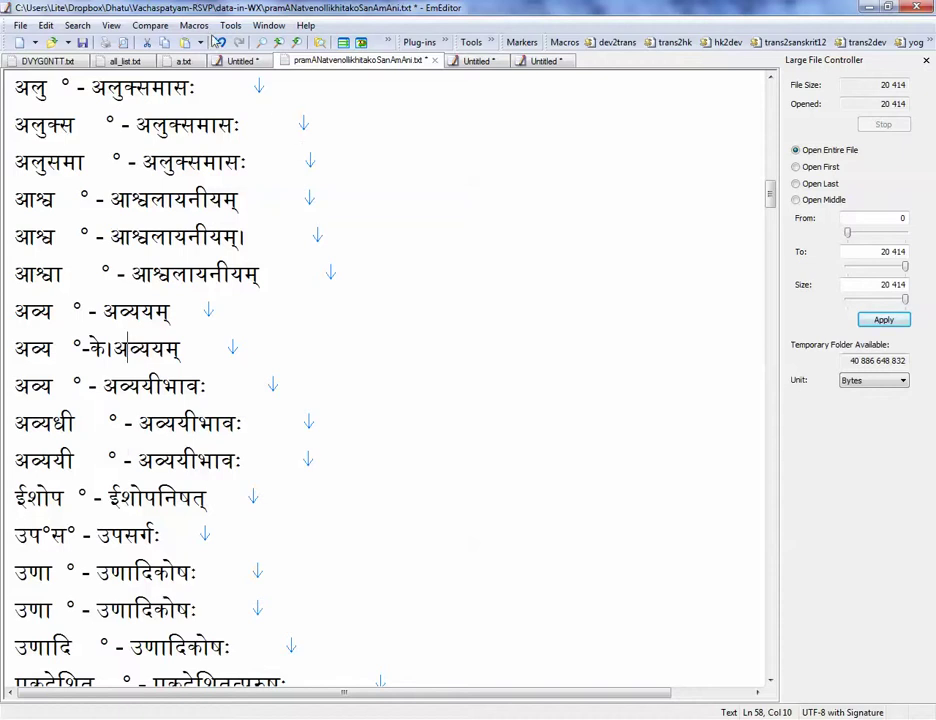
key("Return")
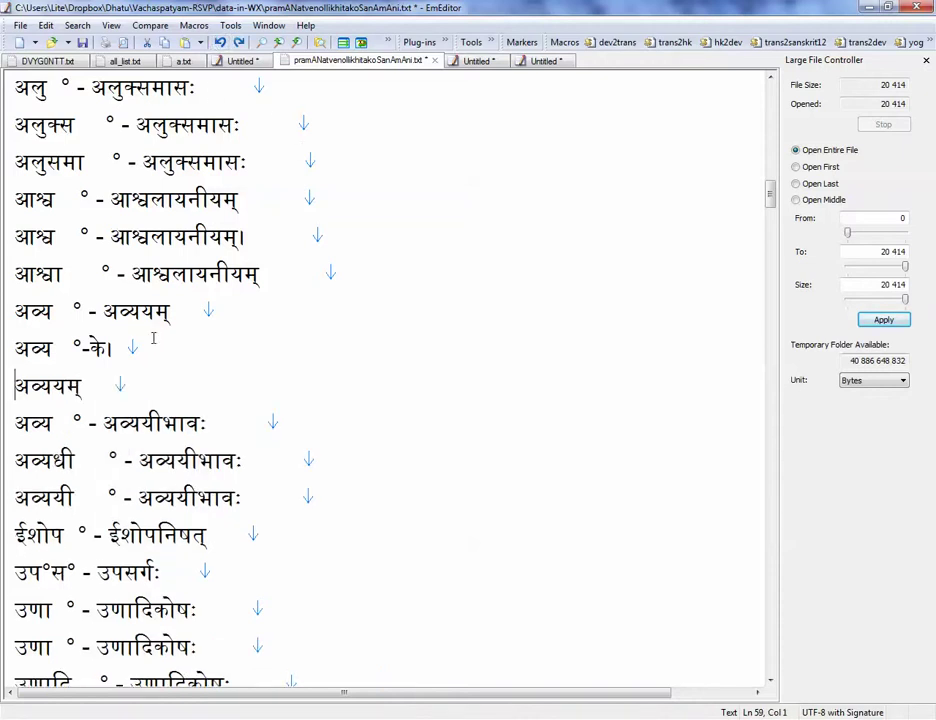
Step: Copy the lines from अव्य ° - अव्ययम् through अव्ययम् over the heading in the untitled document, and return to the list
left_click(103, 311)
left_click(91, 348)
left_click_drag(94, 384, 12, 315)
key("ctrl+c")
key("ctrl+Tab")
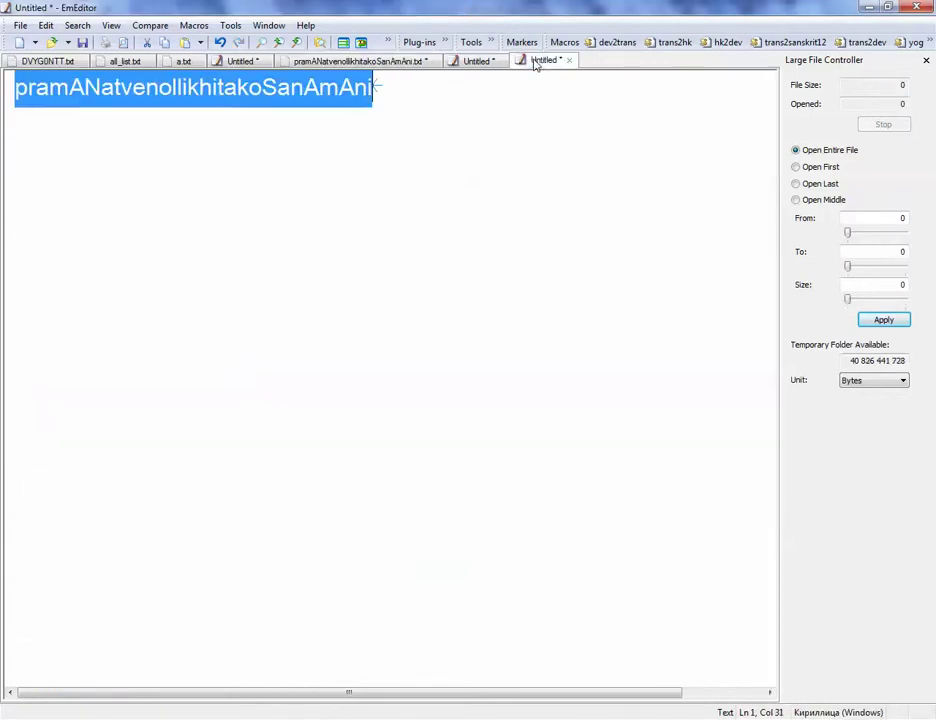
key("ctrl+v")
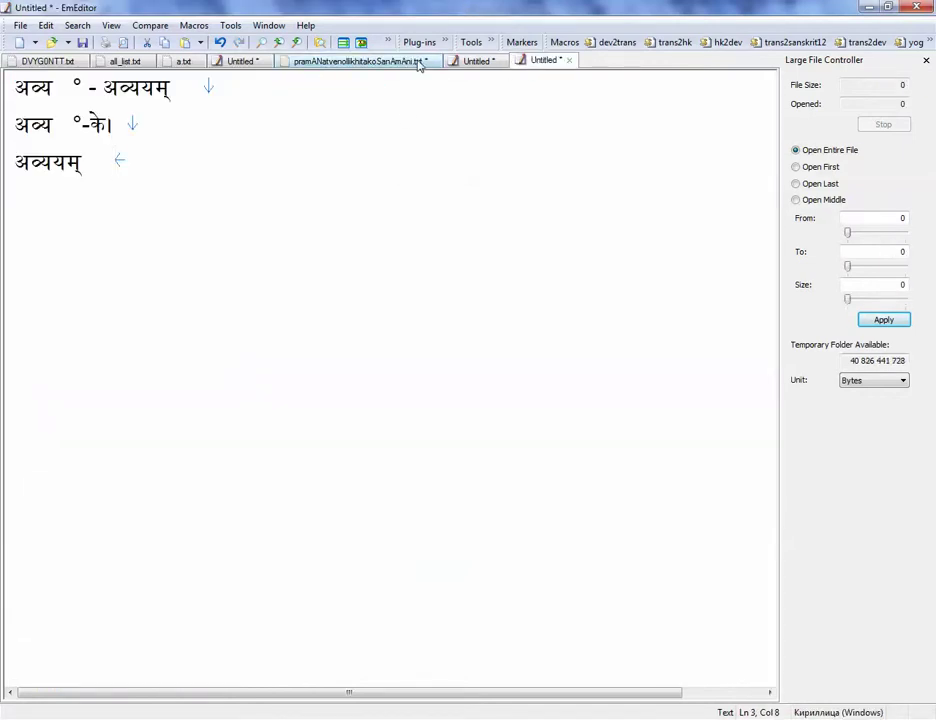
left_click(418, 60)
left_click(204, 352)
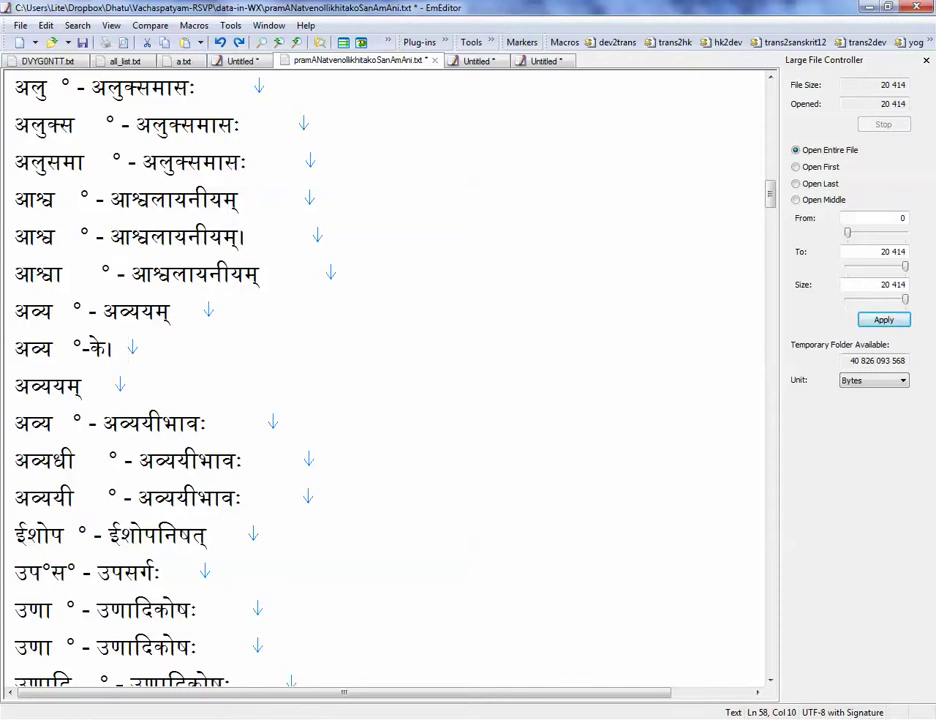
Step: Switch to the browser and find the अव्य० and अव्य०-के। entries with their titles in the abbre.htm table
key("alt+Tab")
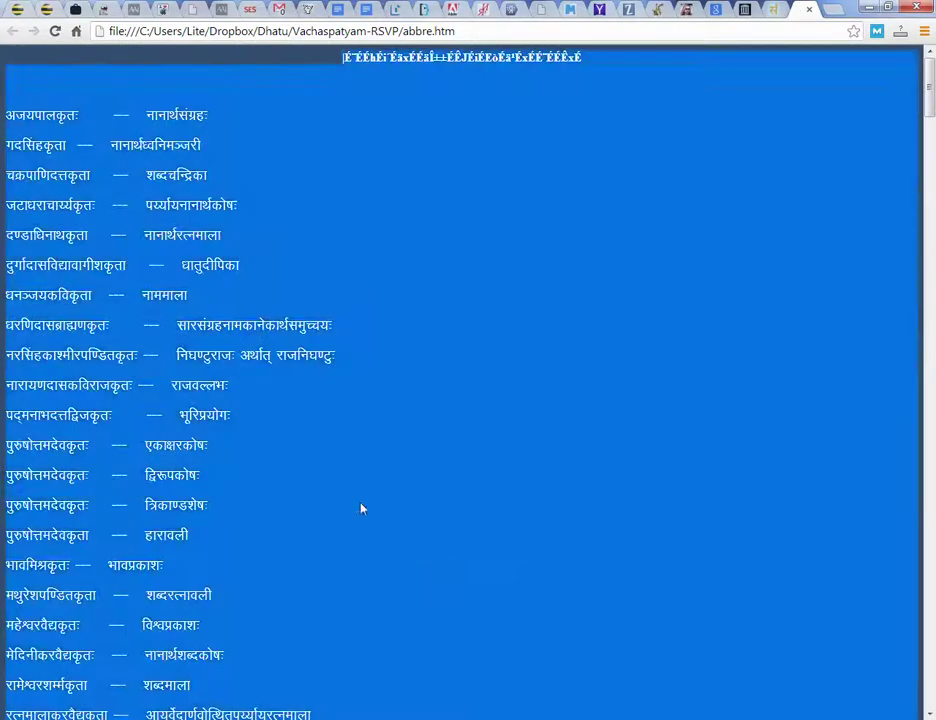
scroll(366, 449, "down", 8)
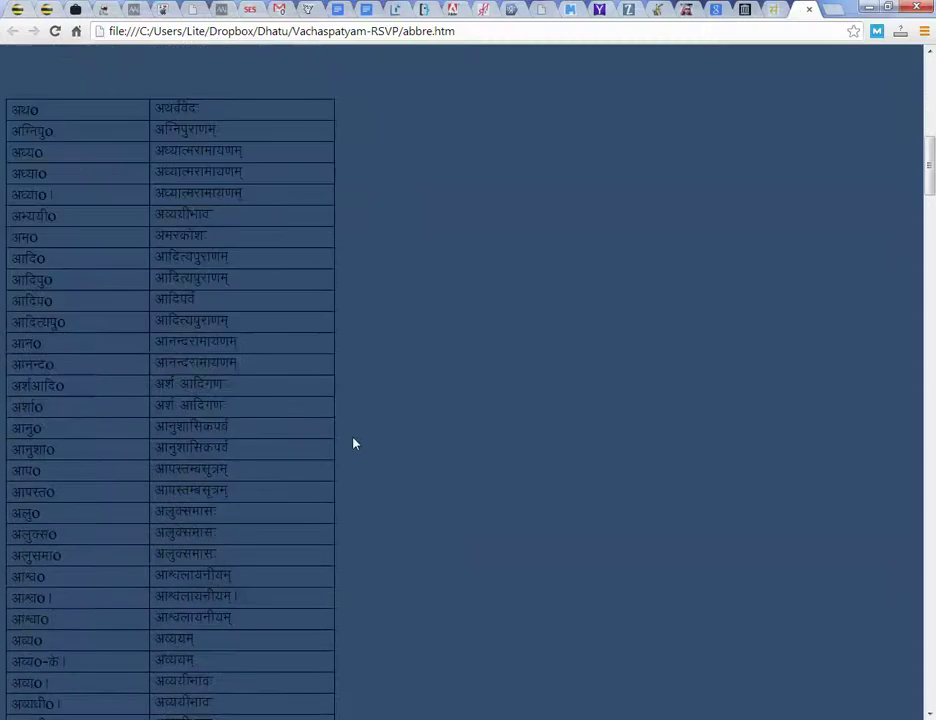
scroll(90, 398, "down", 3)
scroll(90, 398, "up", 3)
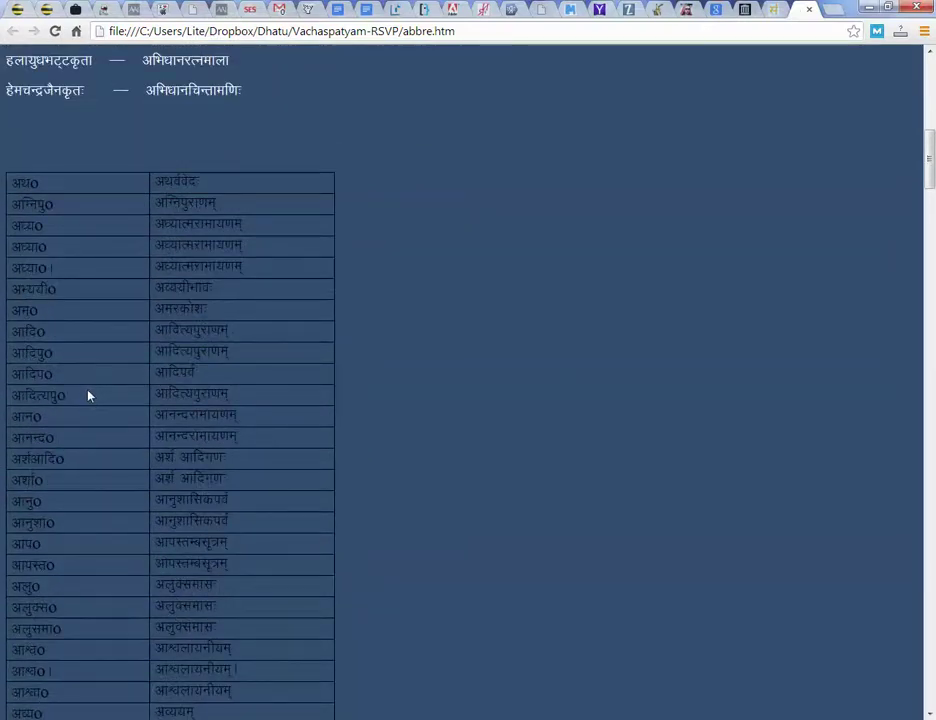
scroll(88, 396, "down", 5)
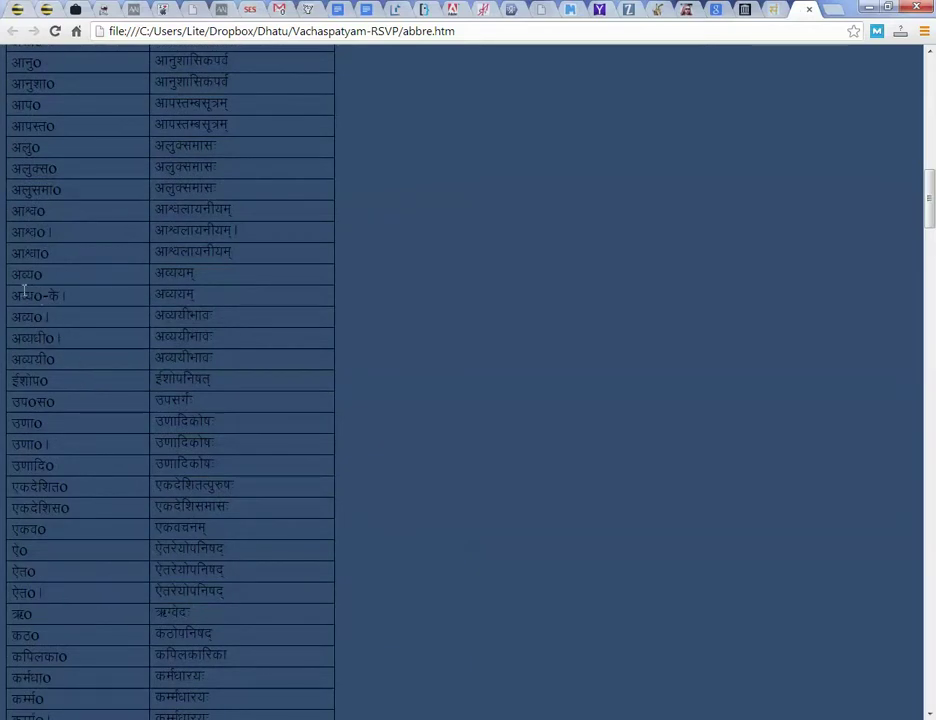
left_click_drag(20, 273, 211, 288)
left_click(207, 297)
left_click_drag(55, 285, 13, 274)
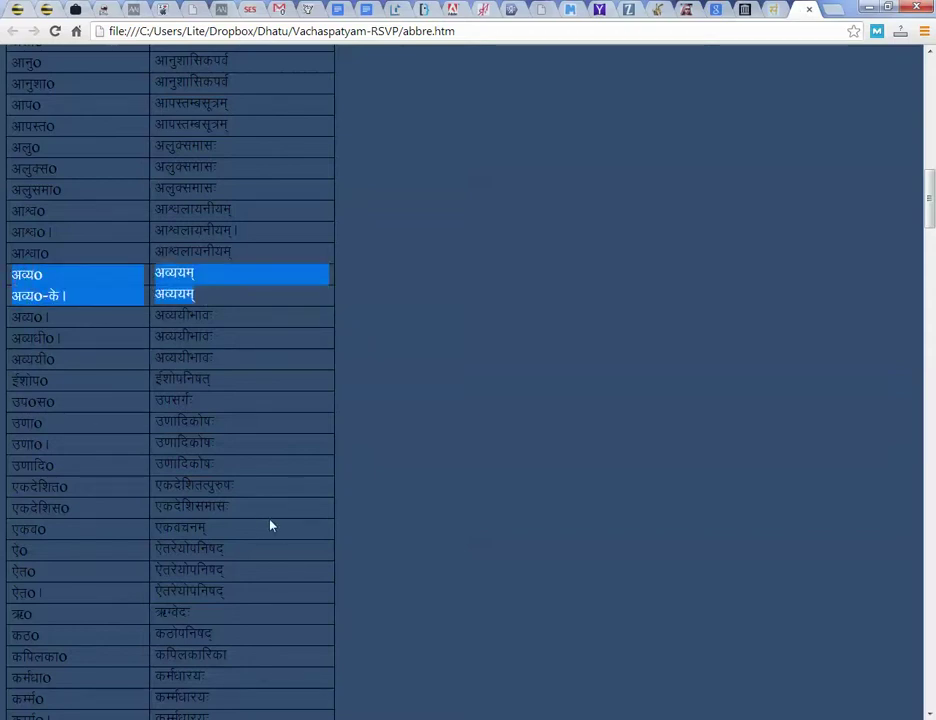
Step: Compare the अव्य °-के। line in the EmEditor list with its source row in abbre.htm
key("alt+Tab")
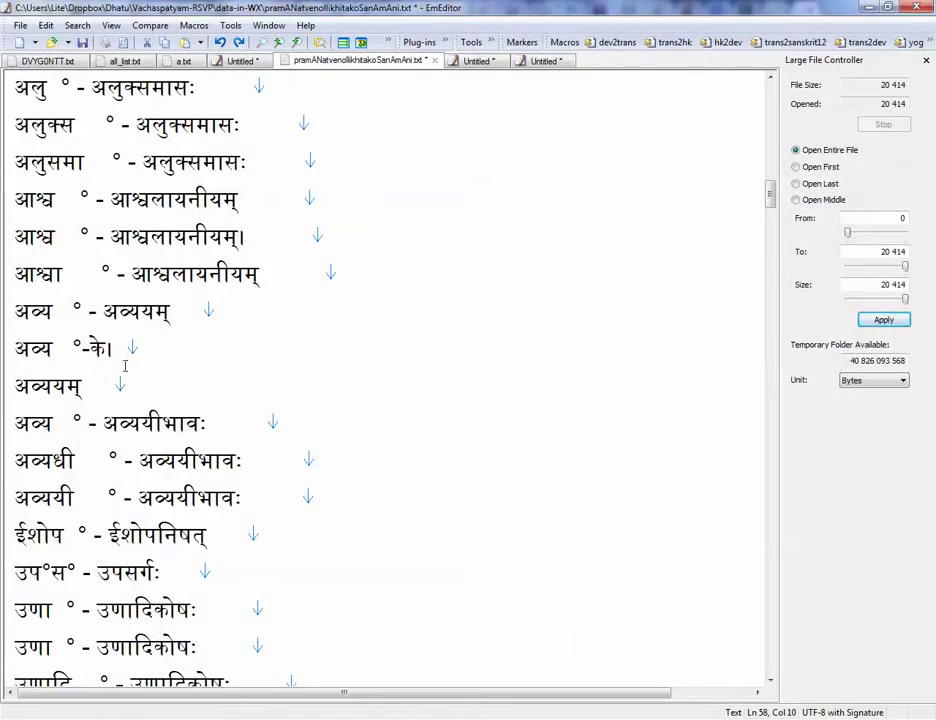
key("alt+Tab")
key("alt+Tab")
key("alt+Tab")
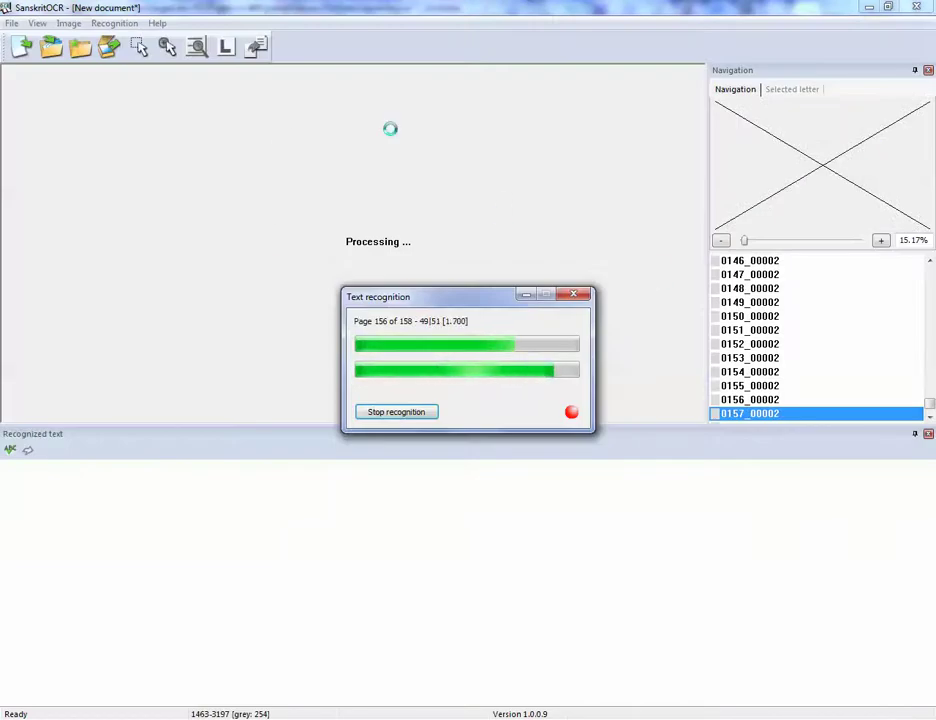
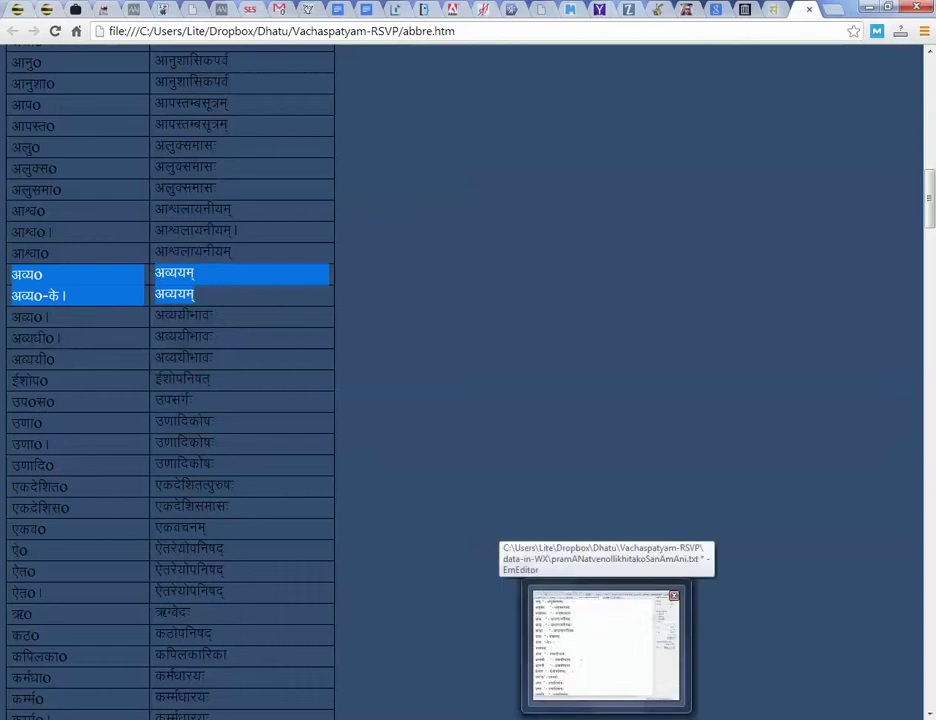
left_click(606, 648)
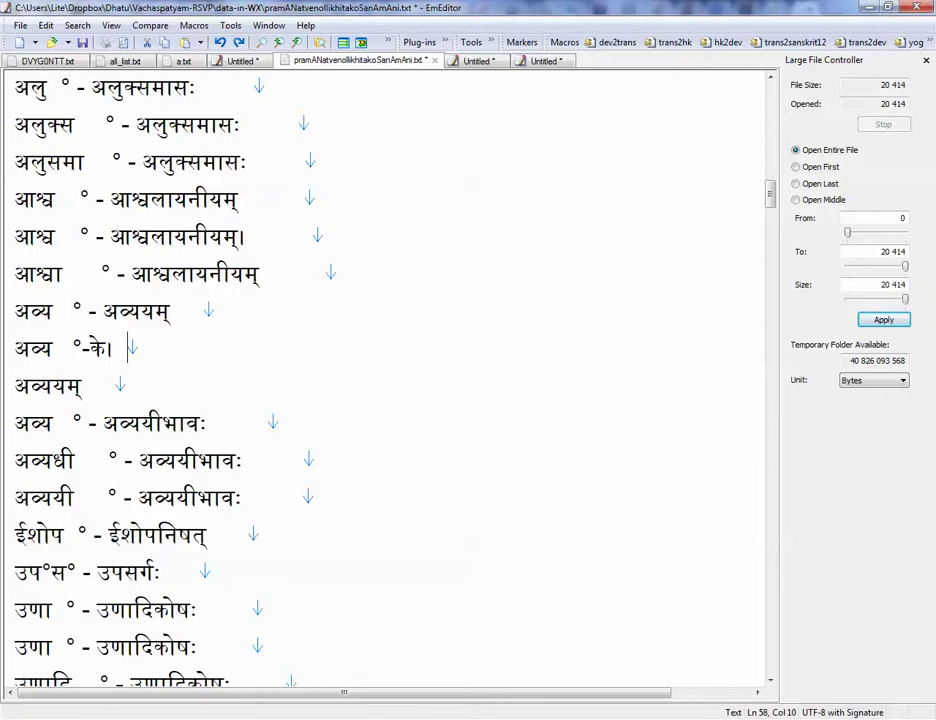
left_click(91, 346)
key("alt+Tab")
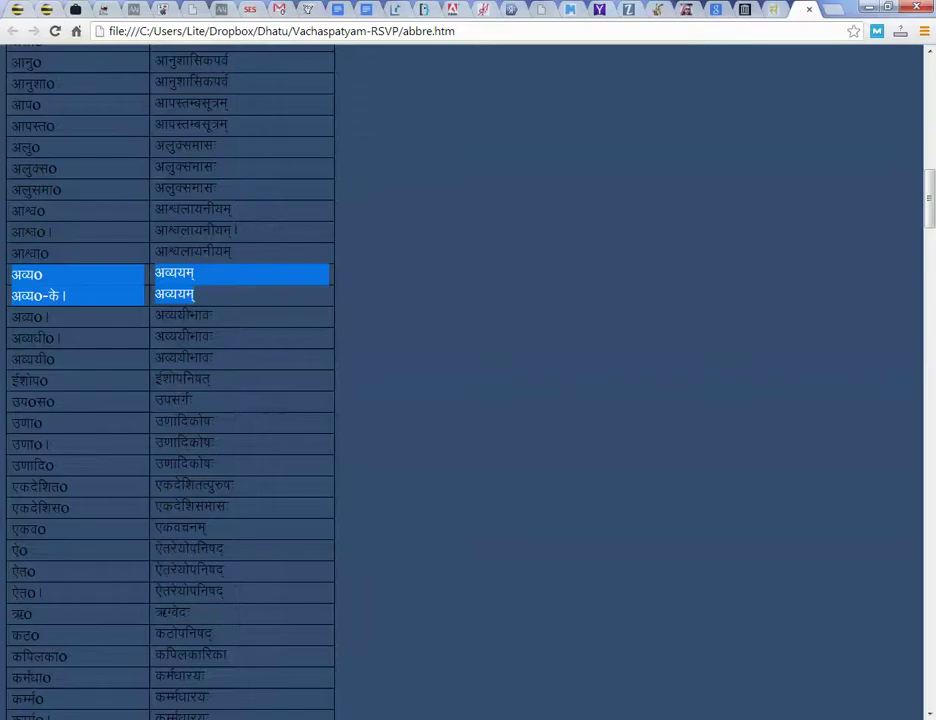
key("alt+Tab")
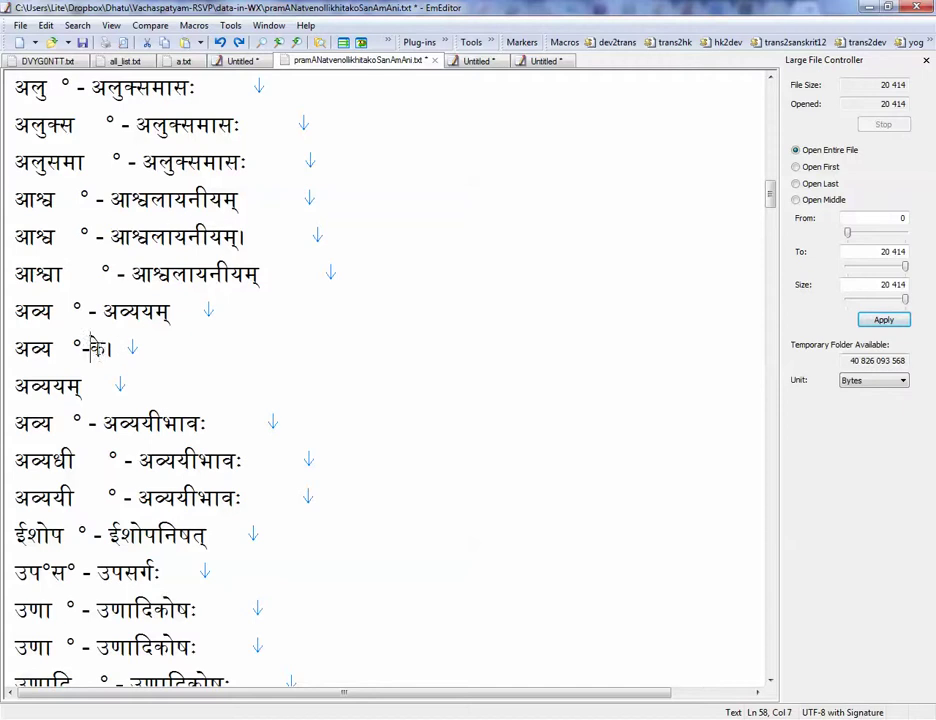
Step: Replace the danda after अव्य °-के with a spaced hyphen and join अव्ययम् onto the same line
key("shift+Left")
key("Right")
key("Right")
key("Right")
key("Right")
key("BackSpace")
type("-")
key("Delete")
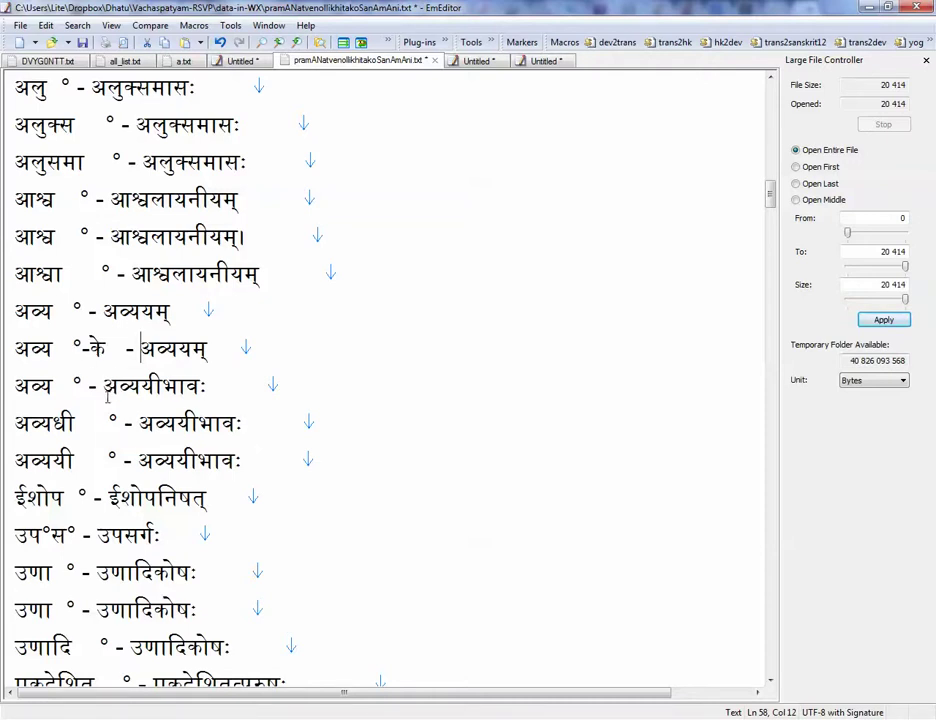
Step: Return to the beginning of the abbreviation list and save pramANatvenollikhitakoSanAmAni.txt
scroll(93, 360, "up", 4)
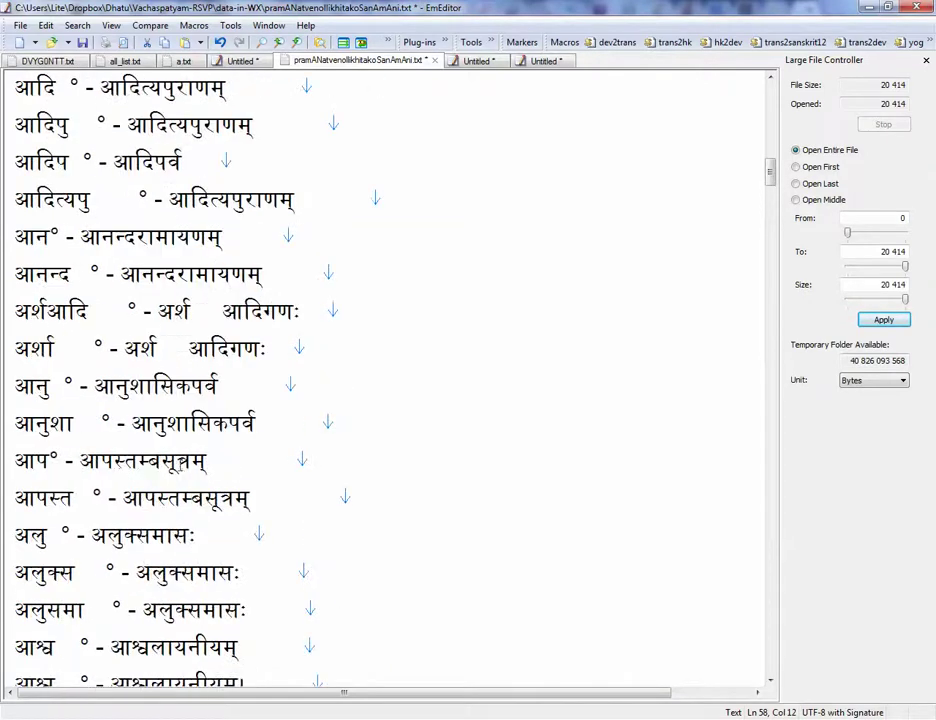
scroll(183, 461, "up", 3)
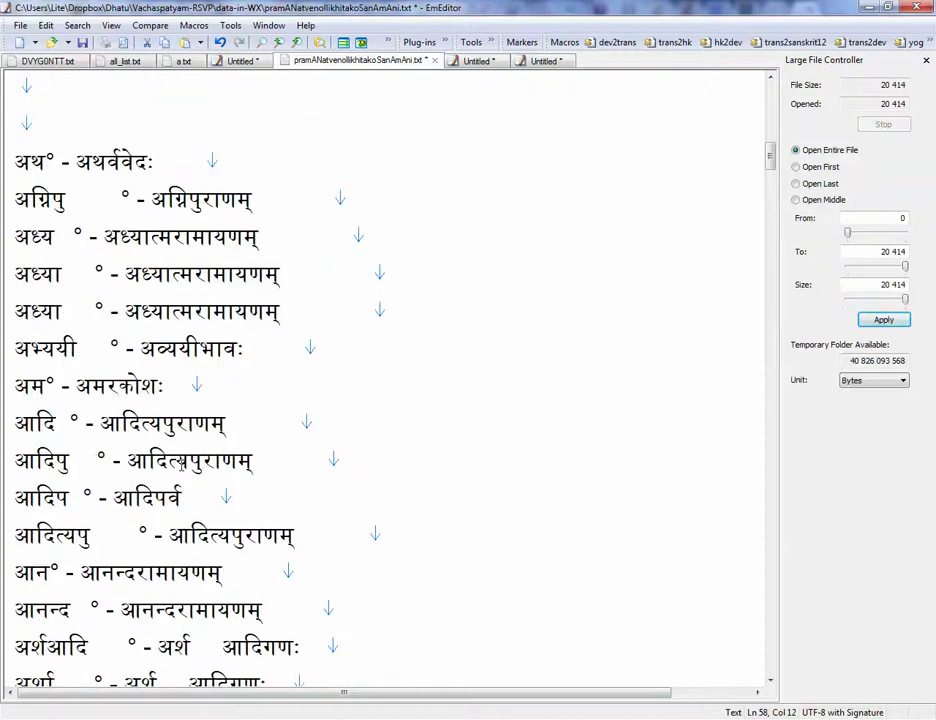
scroll(183, 461, "up", 7)
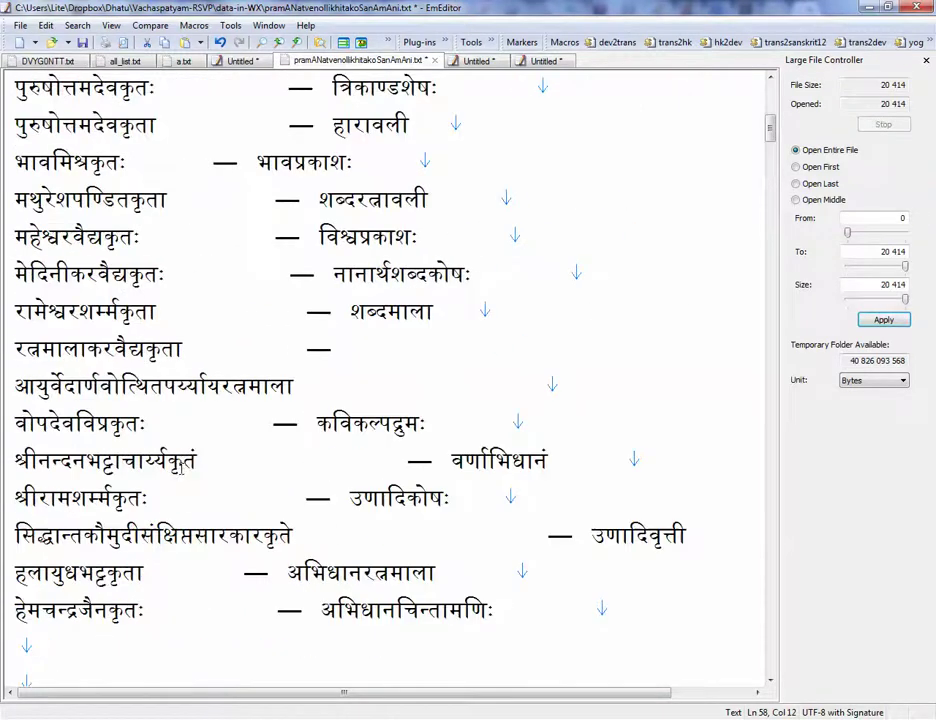
scroll(183, 470, "up", 4)
left_click(82, 42)
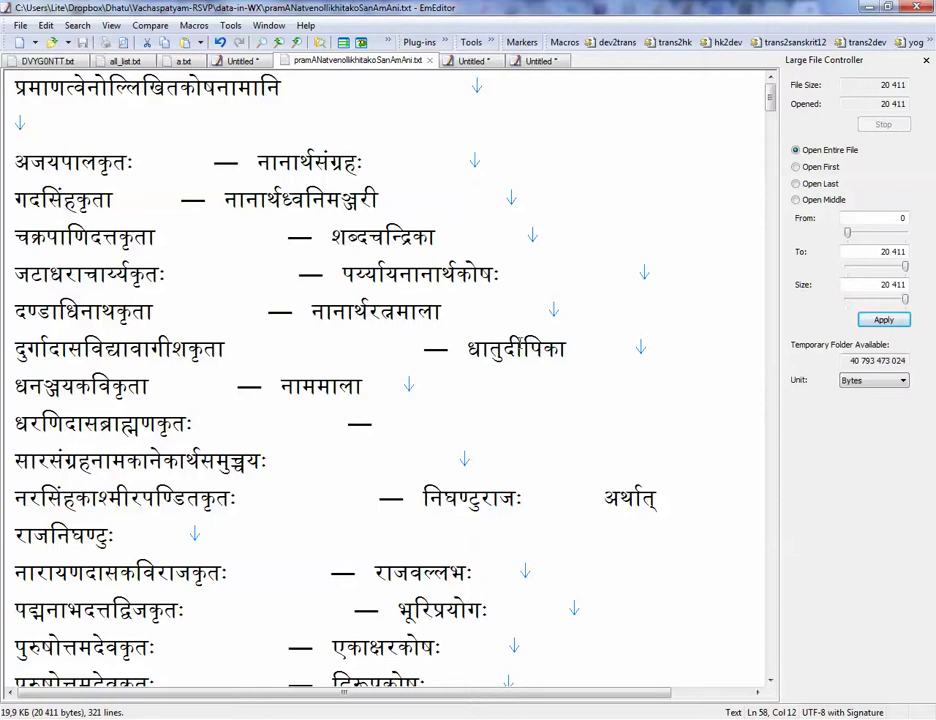
Step: Switch to the browser and go back to the start of the abbre.htm source page
key("alt+Tab")
left_click(719, 445)
left_click(462, 31)
left_click(465, 31)
left_click_drag(460, 31, 292, 31)
left_click(292, 31)
left_click_drag(929, 198, 930, 80)
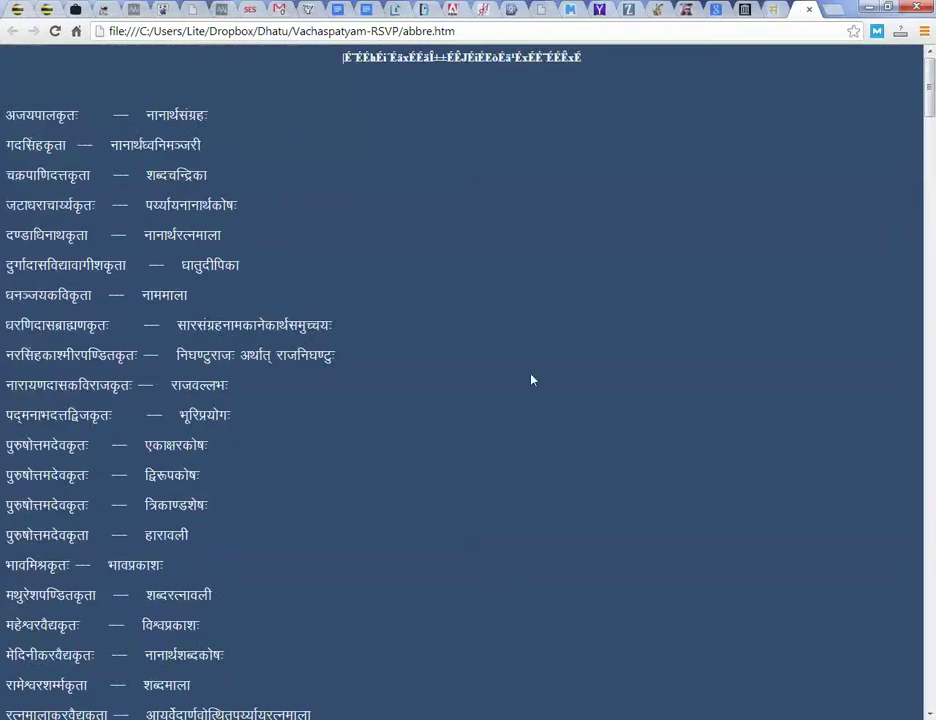
Step: Examine the abbre.htm table for stray dandas, marking those after आश्वलायनीयम् and अव्य०-के
scroll(512, 398, "down", 7)
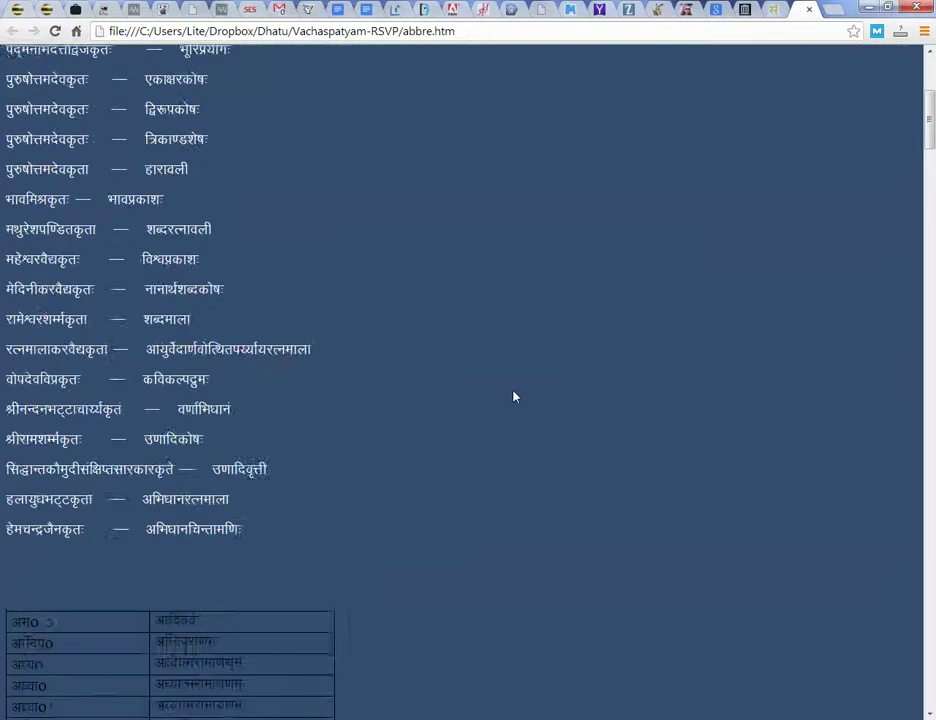
scroll(511, 395, "down", 2)
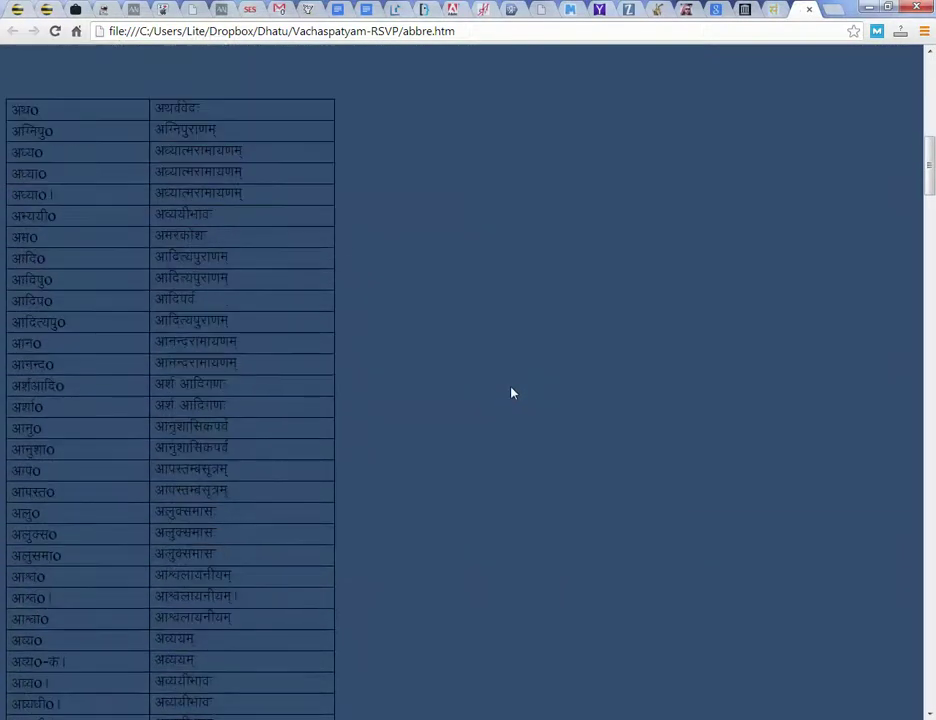
scroll(511, 394, "down", 1)
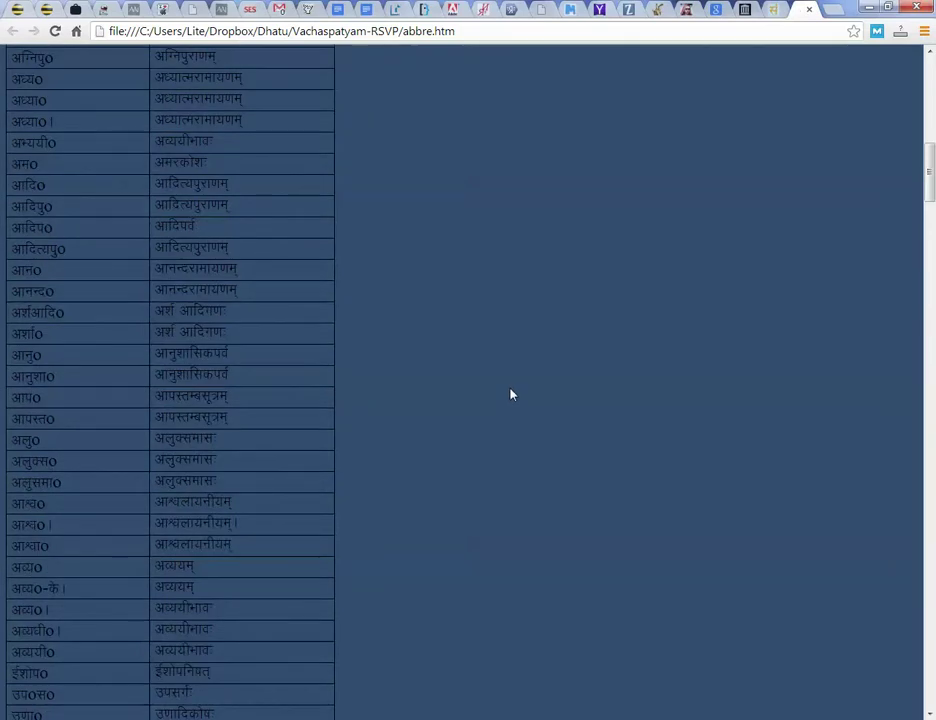
scroll(511, 394, "down", 2)
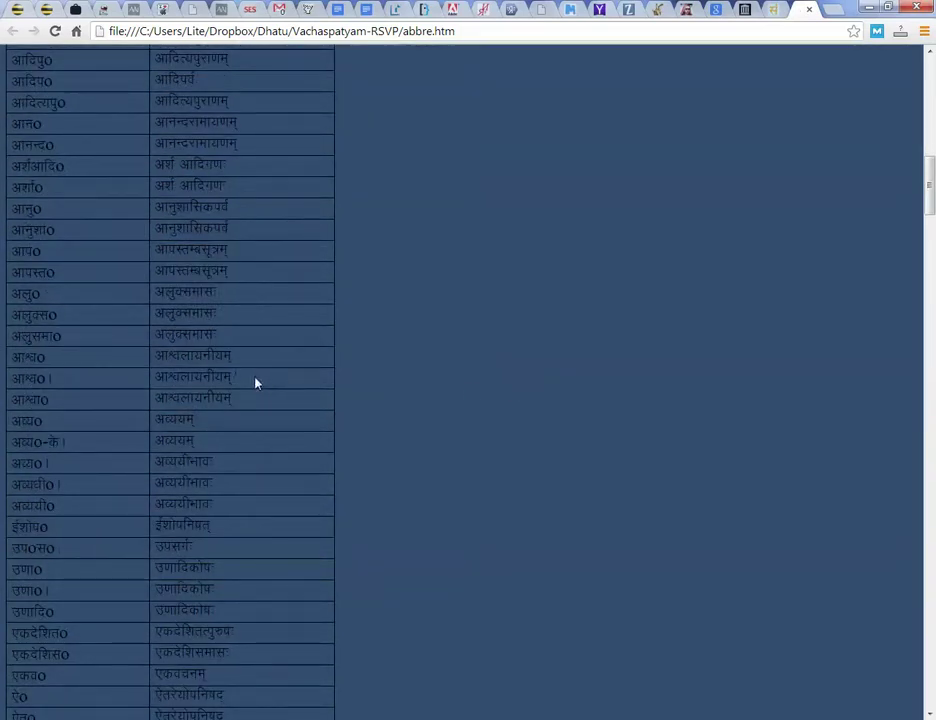
left_click_drag(242, 378, 233, 378)
left_click_drag(242, 378, 233, 378)
left_click_drag(58, 443, 66, 443)
Step: Compare the duplicate ऐत० and ऐत०। rows for ऐतरेयोपनिषद् in the table
scroll(150, 414, "down", 2)
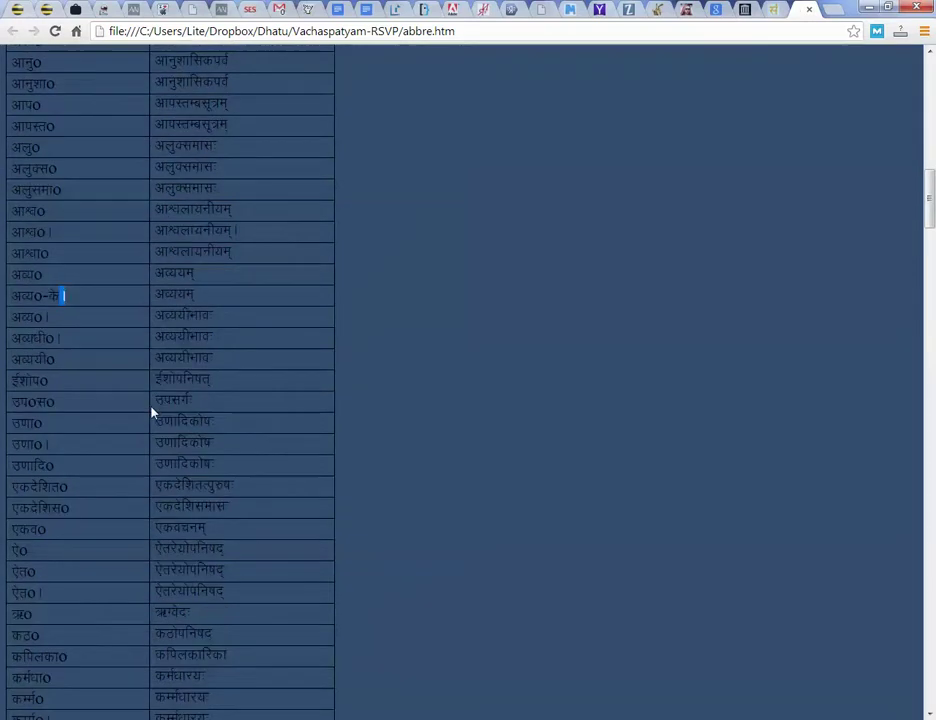
left_click_drag(44, 520, 36, 520)
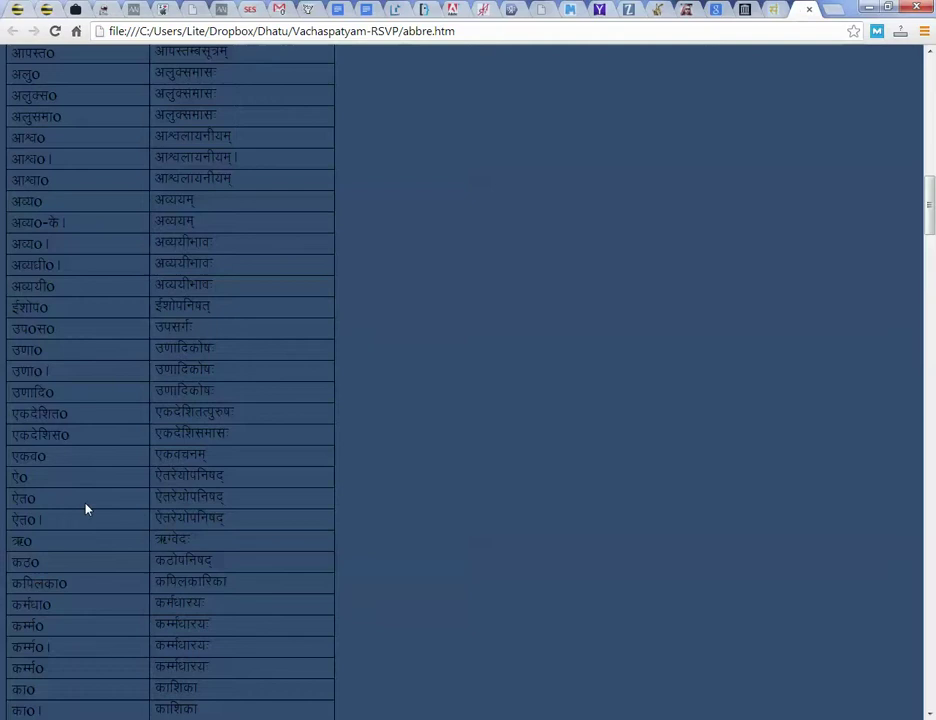
left_click_drag(12, 498, 239, 517)
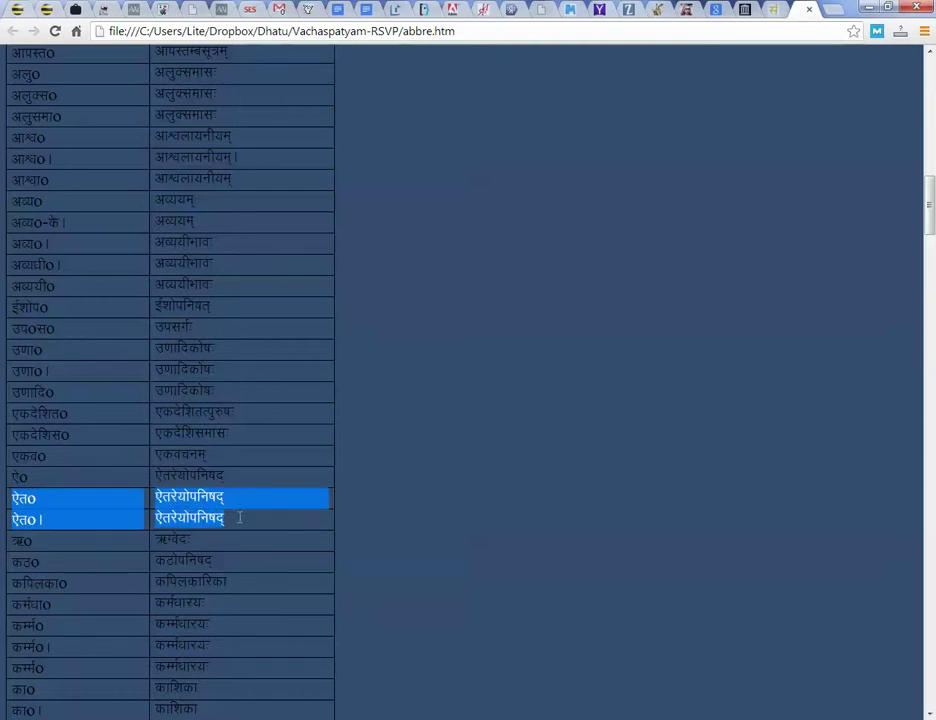
left_click(32, 505)
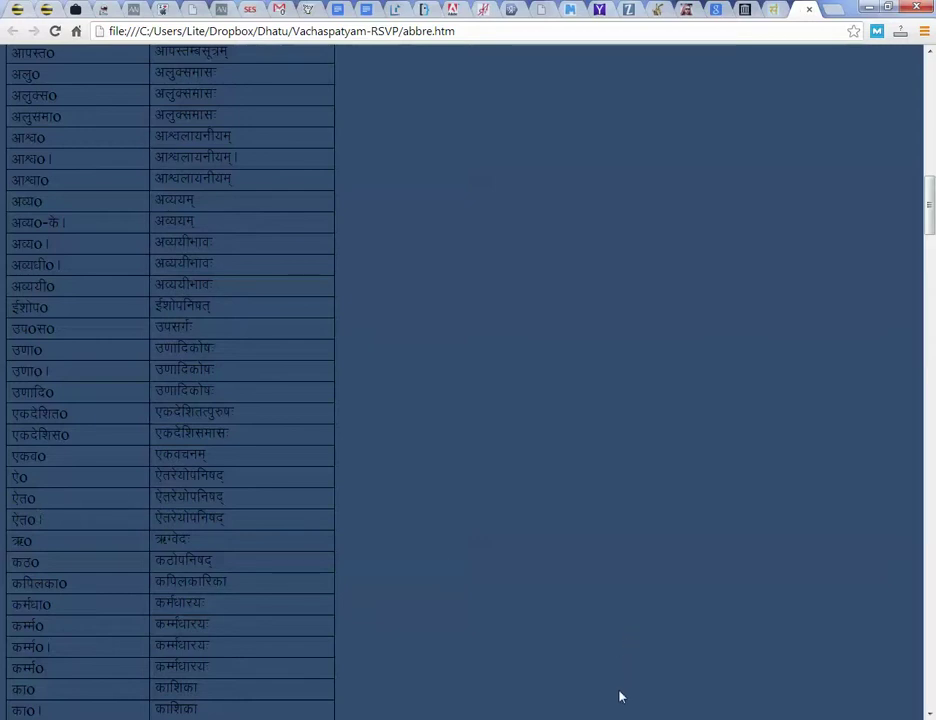
Step: Switch to EmEditor and browse the macro files in C:\xampp\htdocs\EmEd_VBA_Sanskrit_converter_v1.08\pre-UTF8 without choosing one
key("alt+Tab")
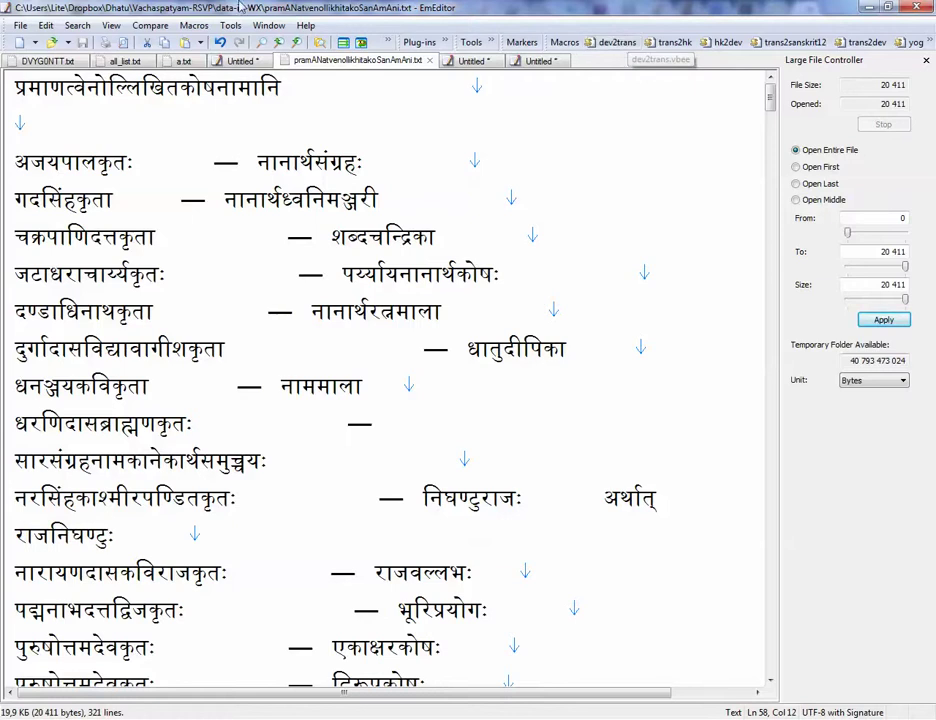
left_click(194, 25)
left_click(216, 131)
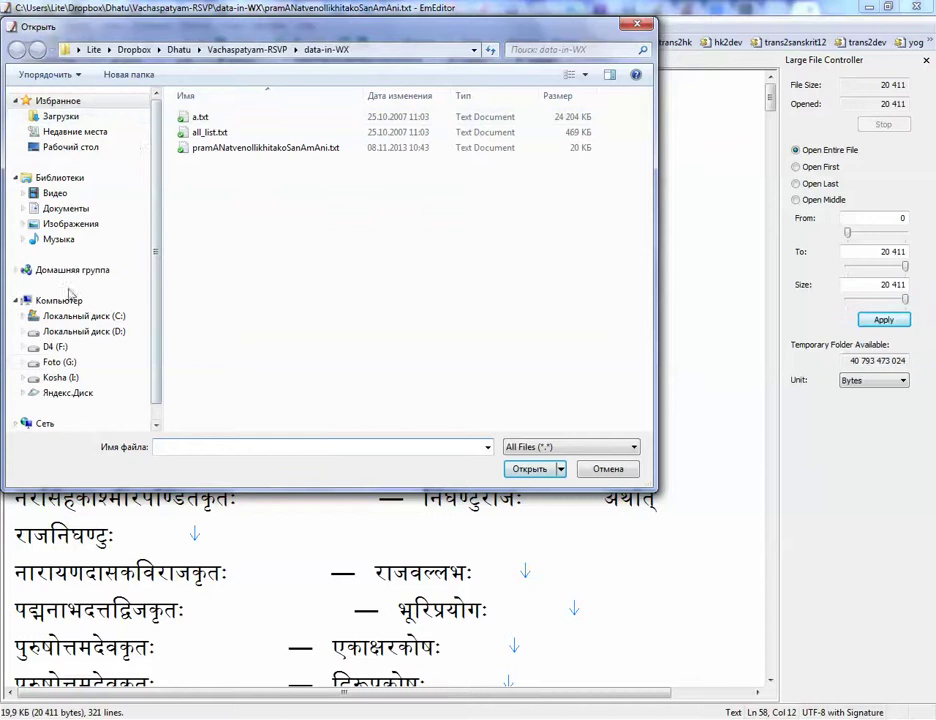
left_click(86, 317)
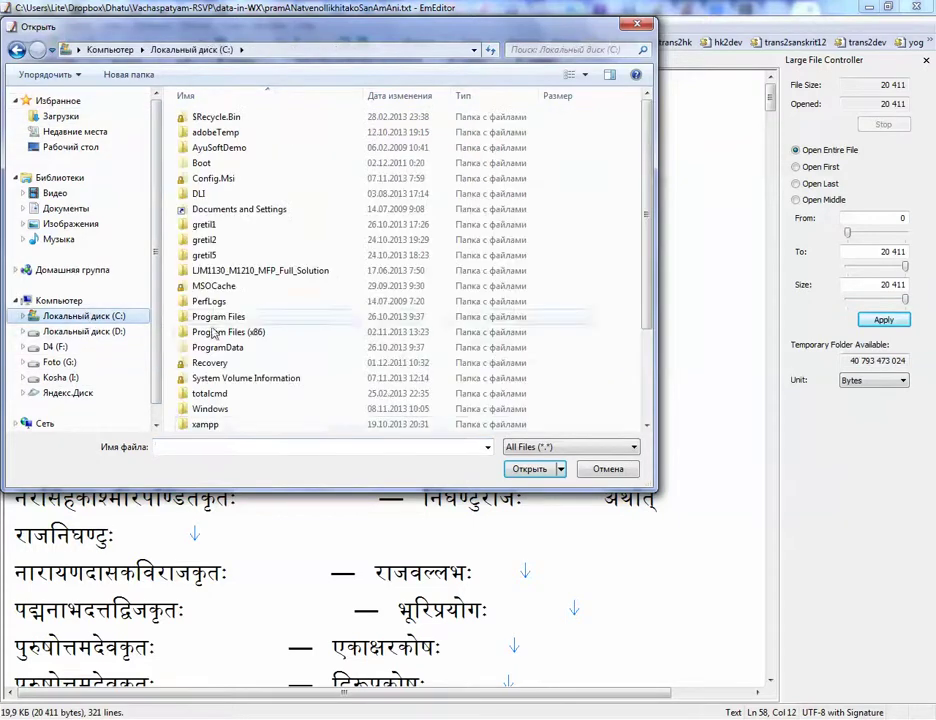
double_click(207, 425)
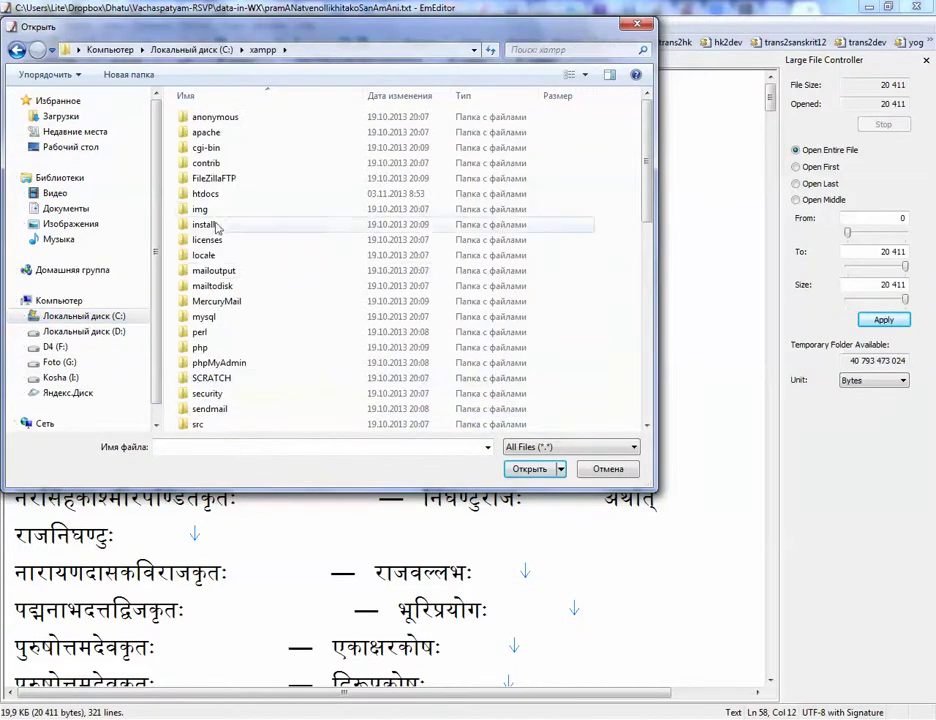
double_click(205, 202)
double_click(225, 118)
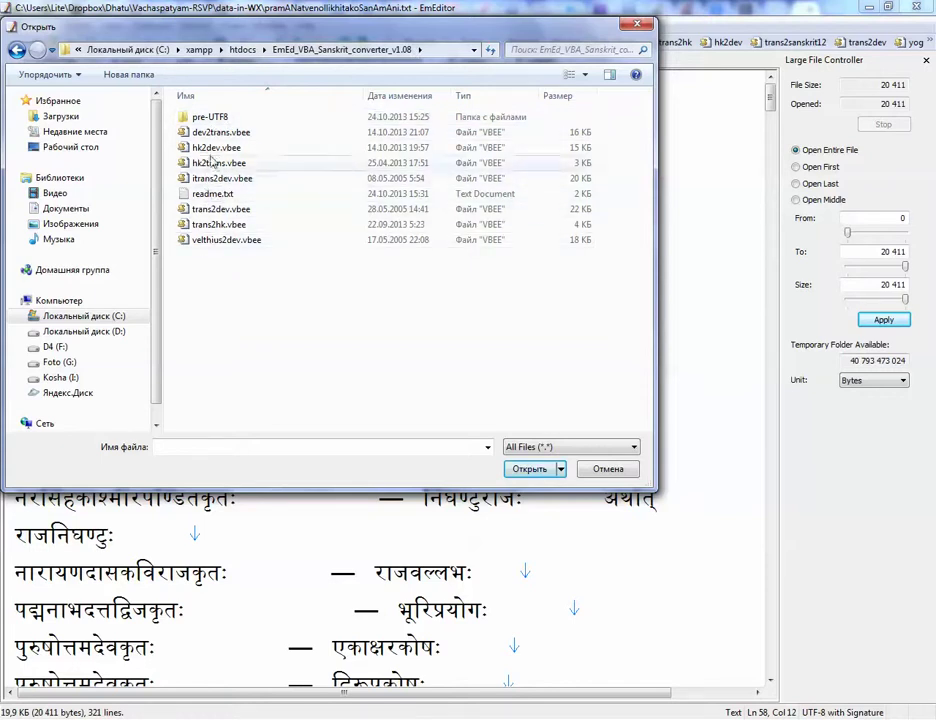
double_click(206, 118)
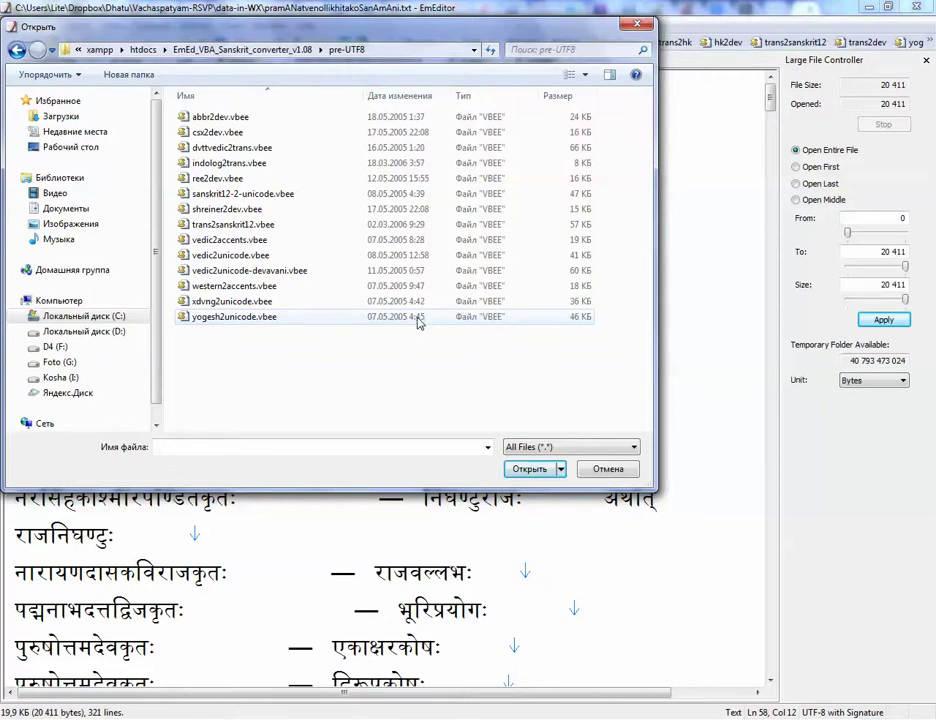
key("Escape")
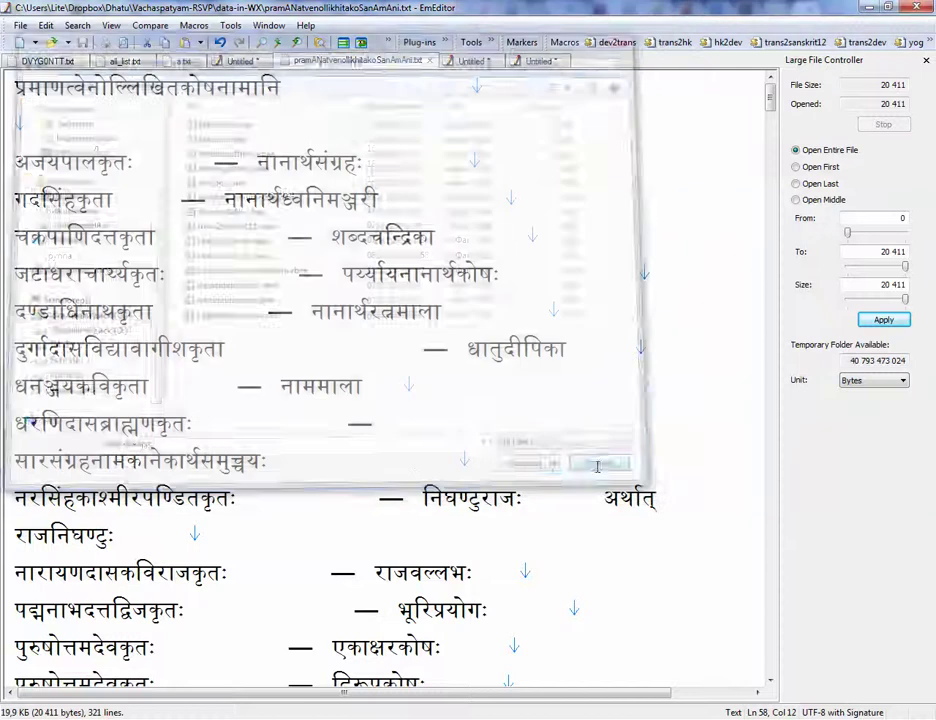
Step: Copy the entire abbreviation list, switch to Word and paste it into the blank document
left_click(408, 331)
scroll(411, 405, "down", 4)
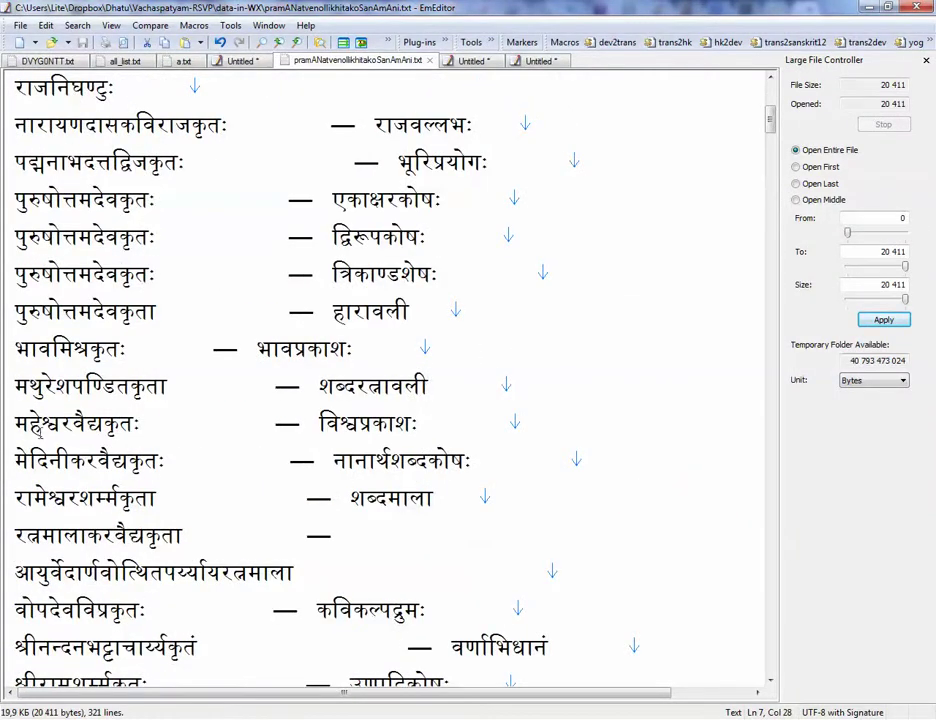
scroll(105, 460, "down", 2)
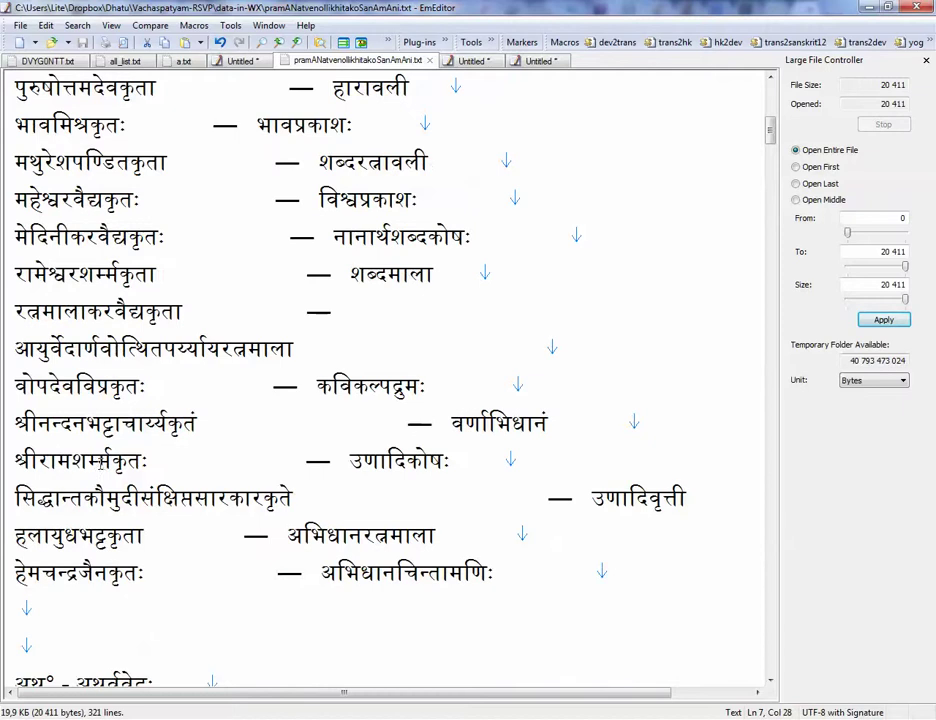
left_click(178, 345)
key("ctrl+a")
key("ctrl+c")
key("alt+Tab")
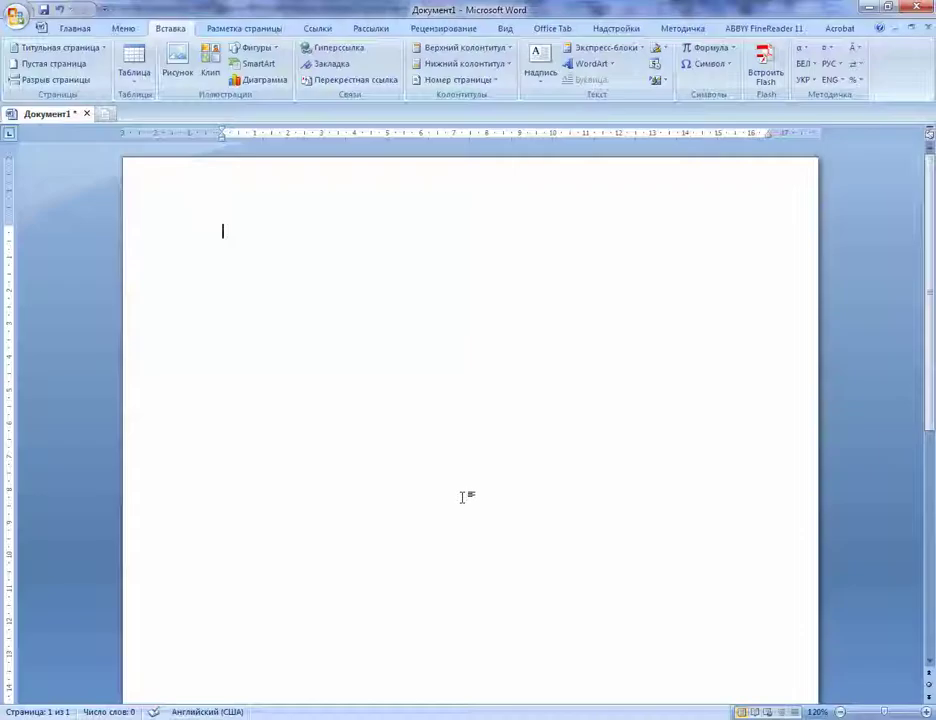
key("ctrl+v")
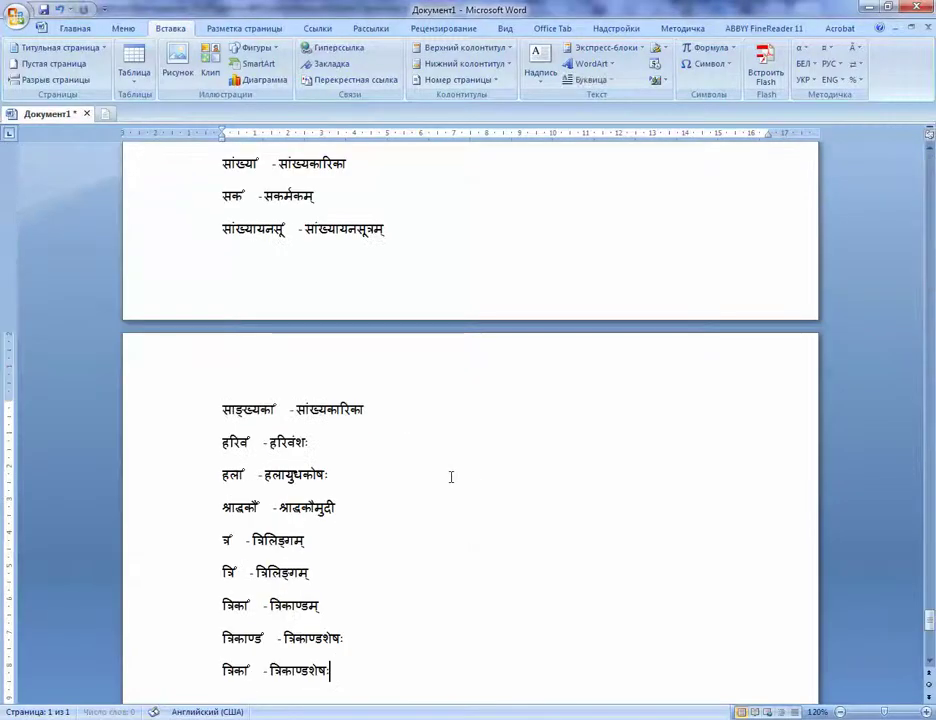
Step: Format the whole pasted list in the Siddhanta font at 16 pt
key("ctrl+a")
left_click(64, 30)
left_click(166, 56)
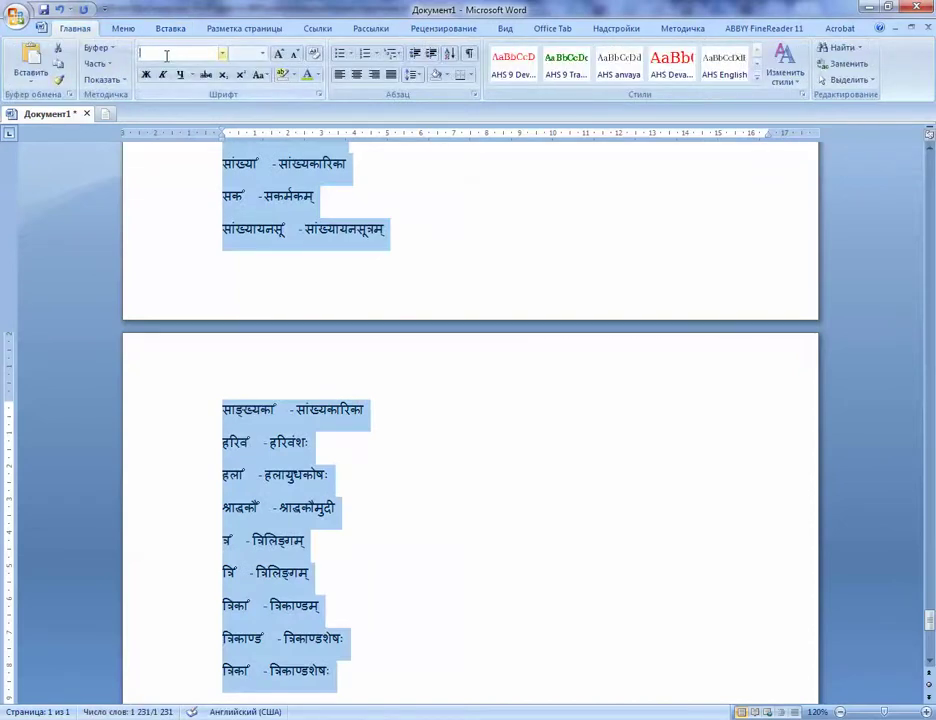
type("Siddhanta")
key("Return")
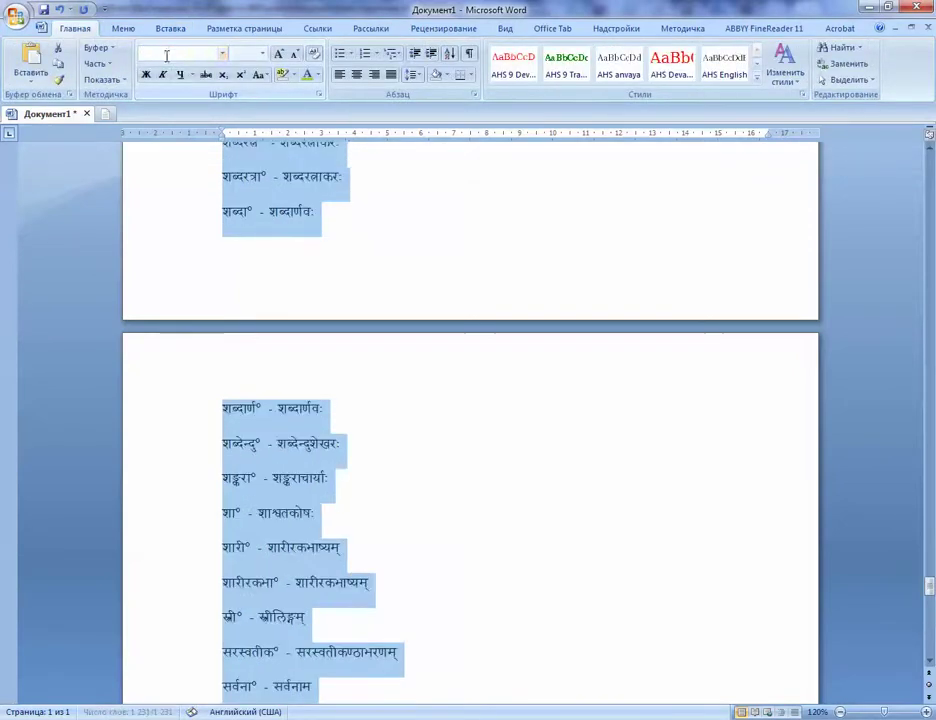
left_click(262, 53)
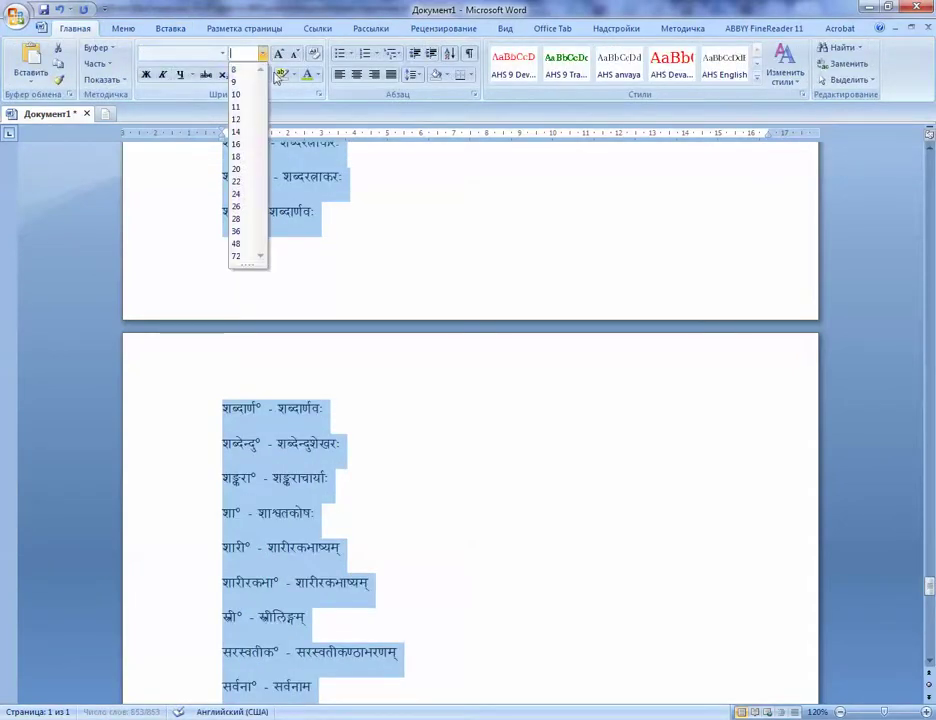
left_click(240, 145)
left_click(418, 553)
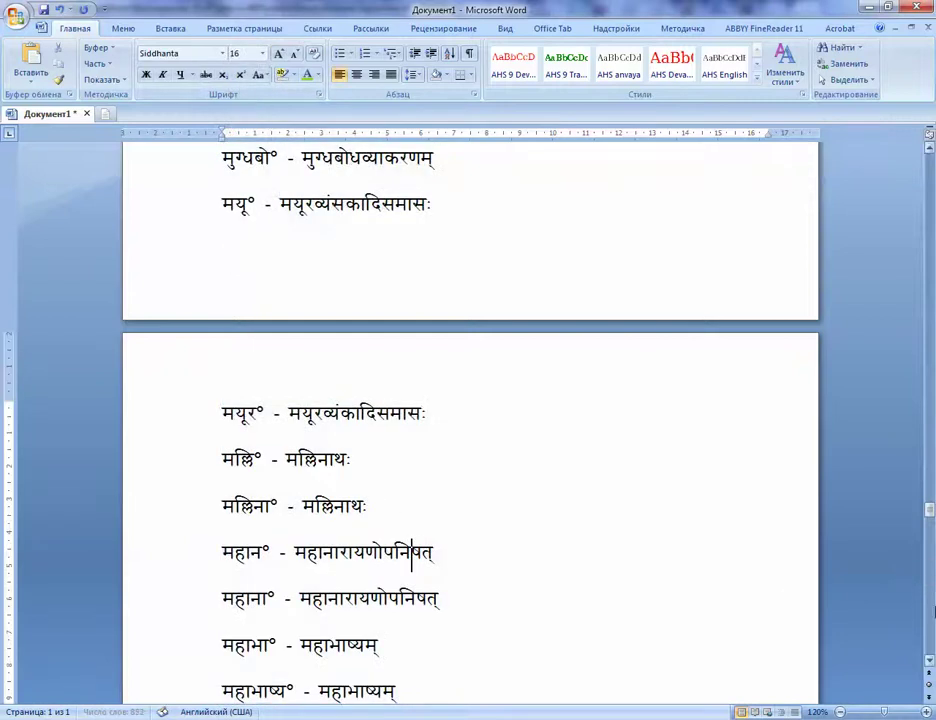
Step: Review the formatted list from its beginning and apply narrow page margins to the whole text
left_click_drag(929, 588, 929, 158)
scroll(589, 410, "down", 10)
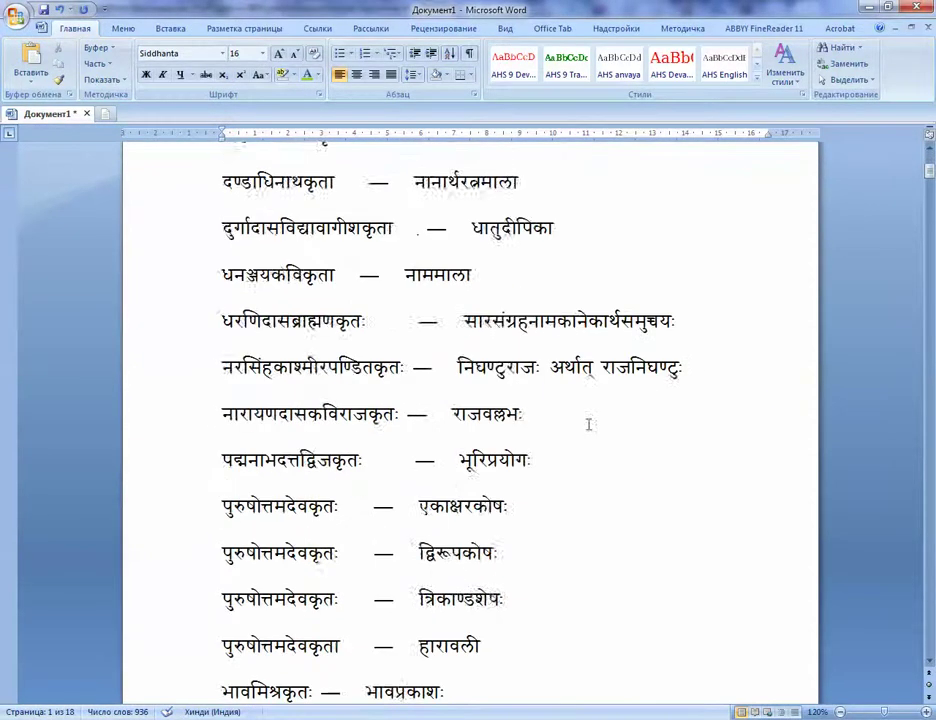
scroll(589, 473, "down", 6)
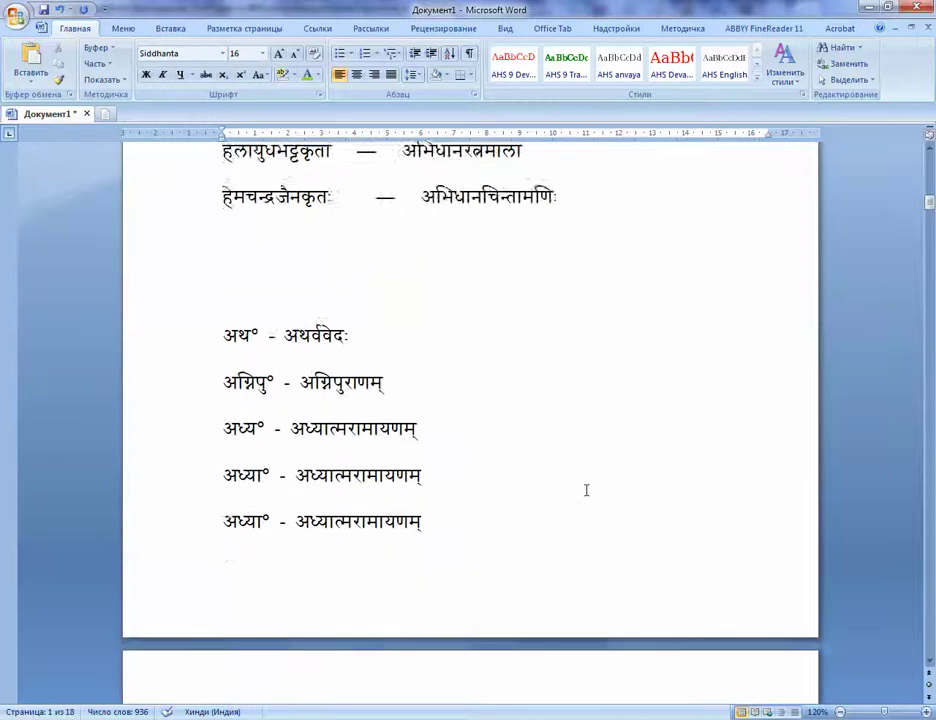
key("ctrl+a")
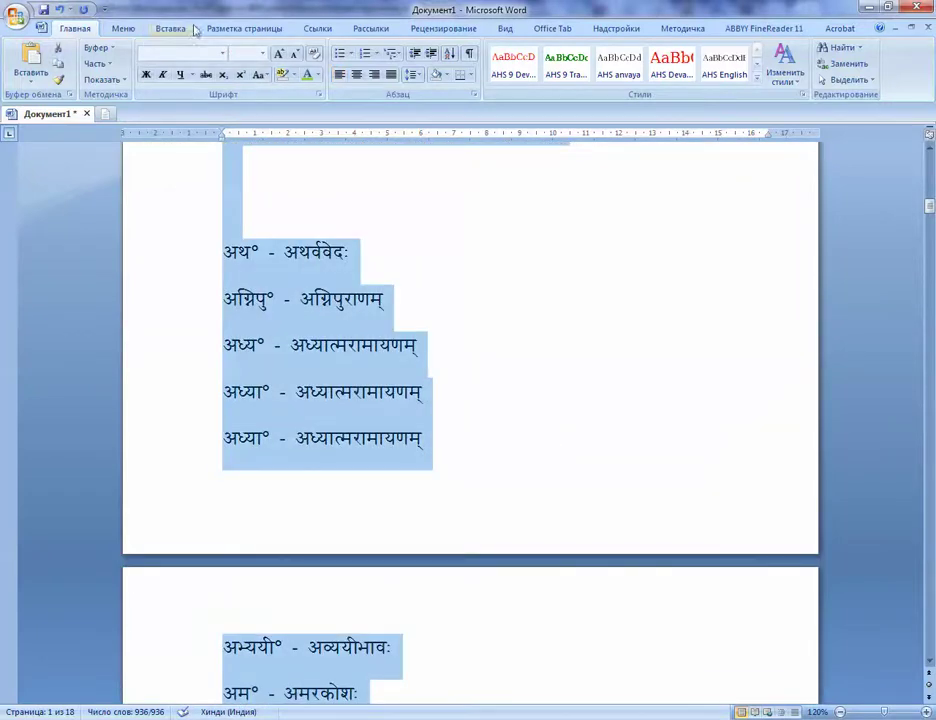
left_click(244, 28)
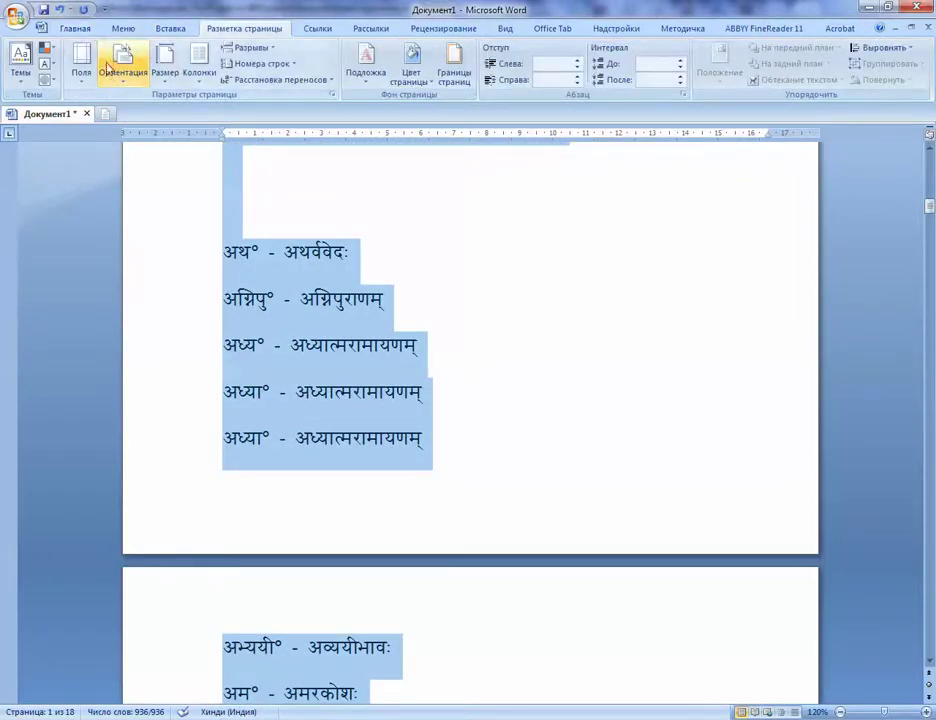
left_click(81, 62)
left_click(145, 203)
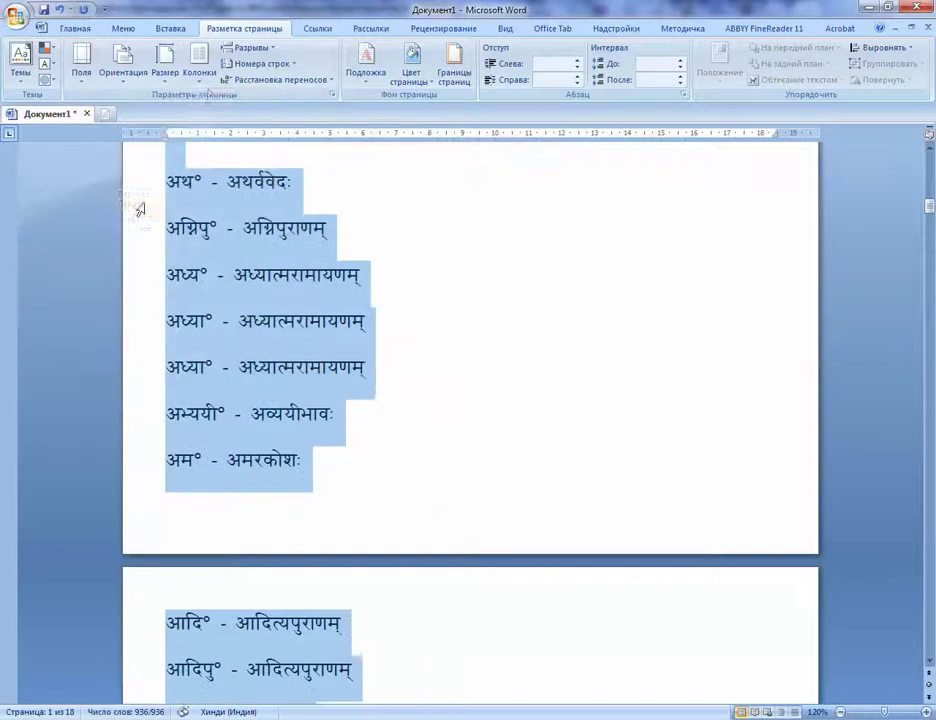
Step: Lay out the selected text in two equal columns with 0.2 cm spacing and a separator line between them
left_click(199, 62)
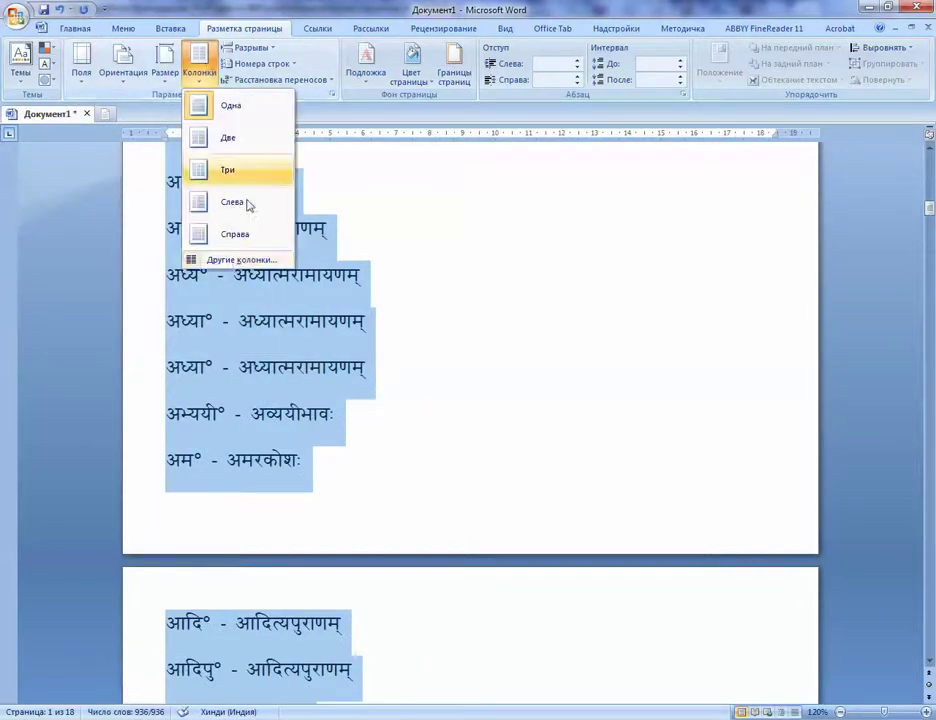
left_click(241, 259)
left_click(412, 278)
left_click(479, 366)
left_click(479, 366)
left_click(479, 366)
left_click(479, 366)
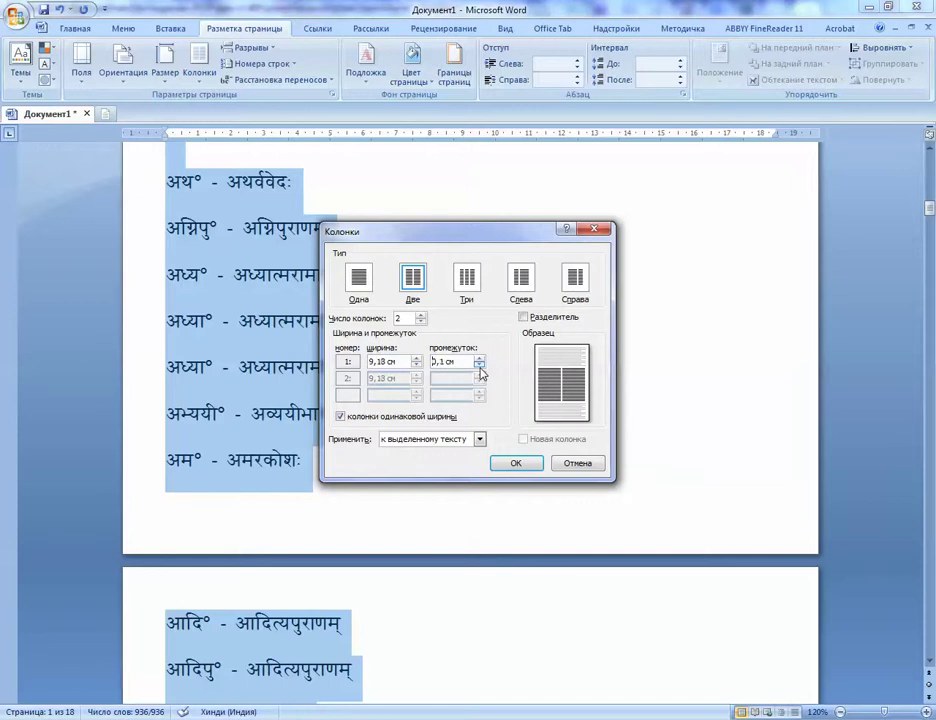
left_click(479, 366)
left_click(522, 317)
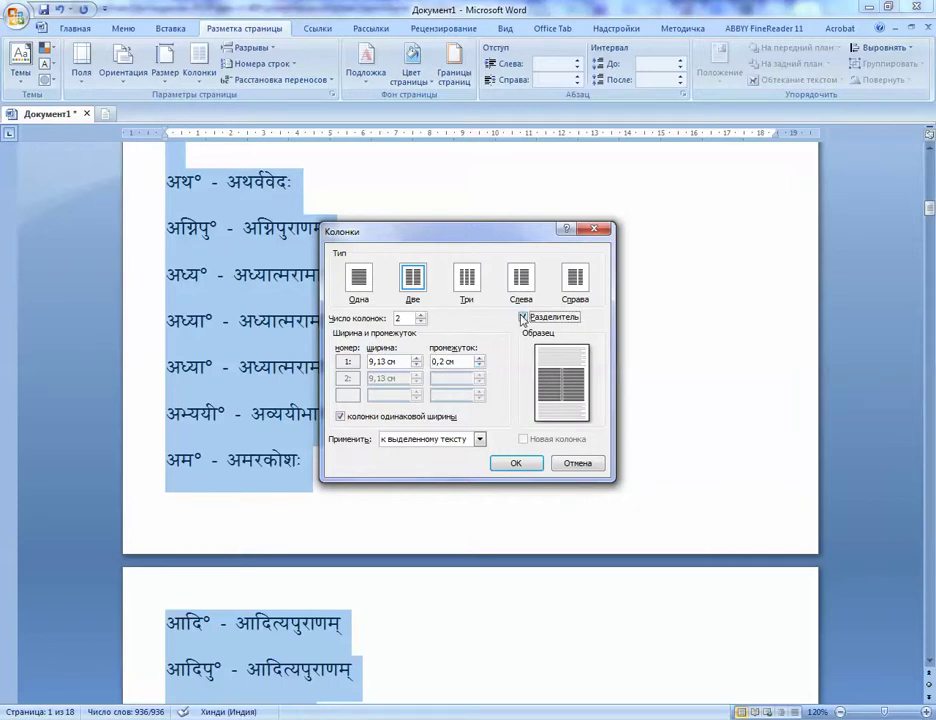
left_click(522, 466)
Step: Add right-aligned page numbers at the bottom of the pages and return to the body text on the first page
left_click_drag(929, 256, 929, 662)
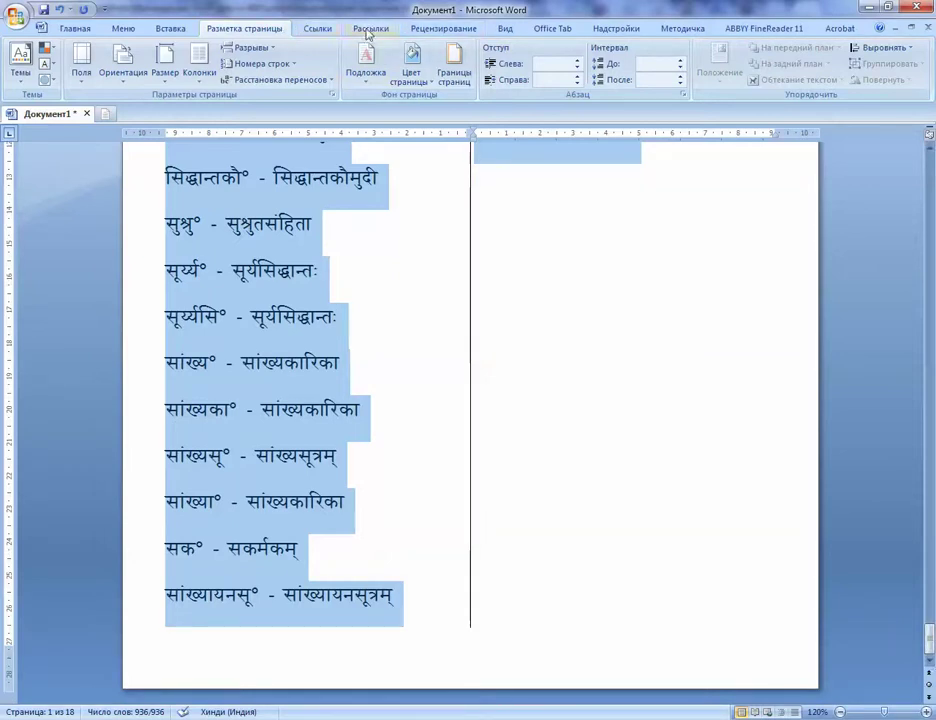
left_click(169, 28)
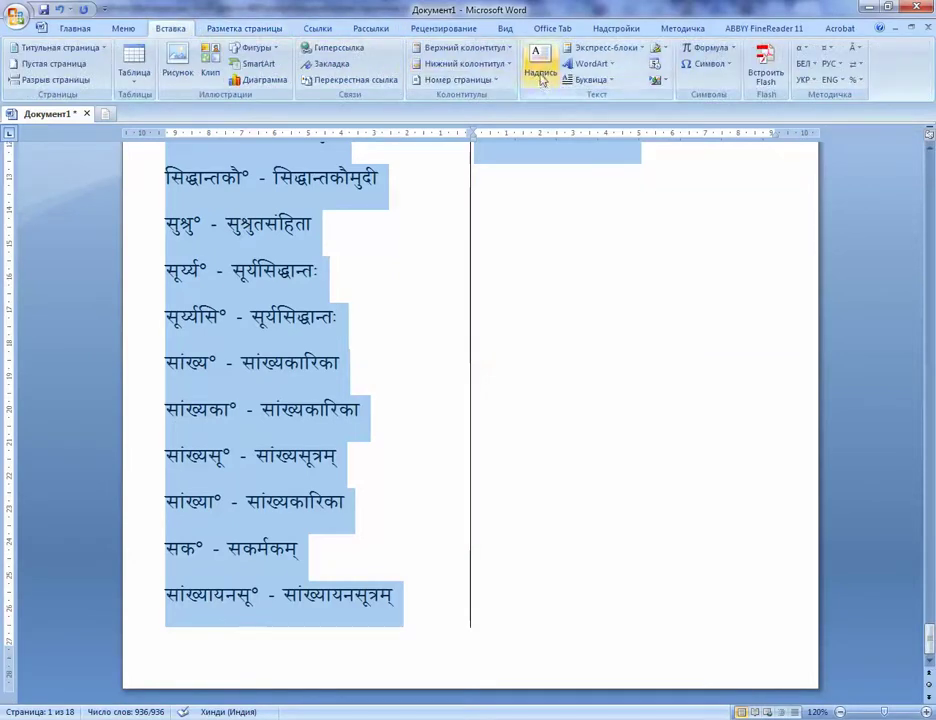
left_click(460, 79)
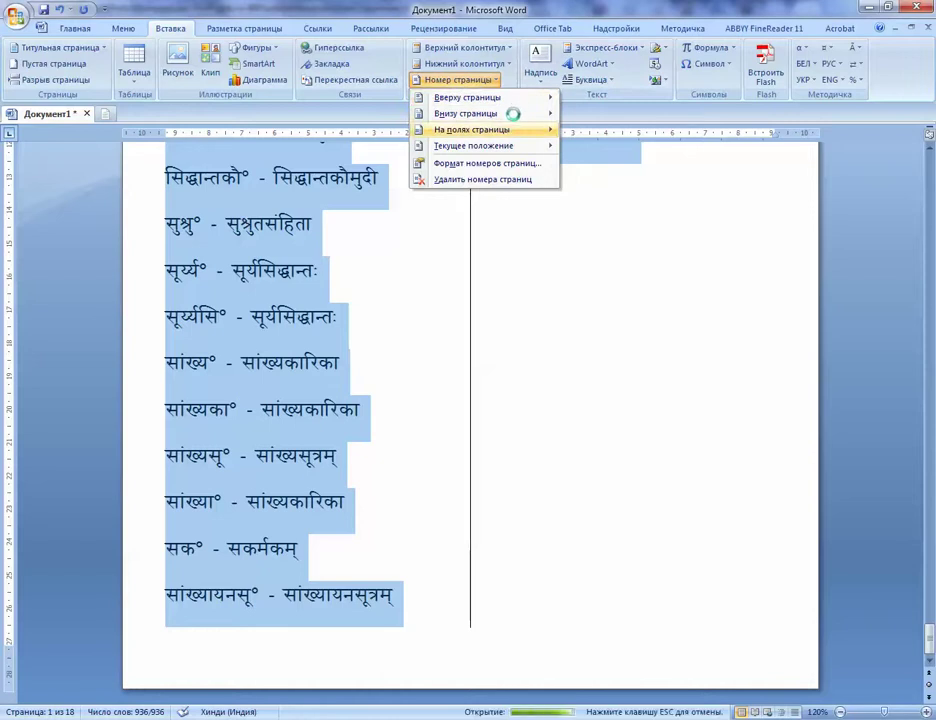
mouse_move(516, 121)
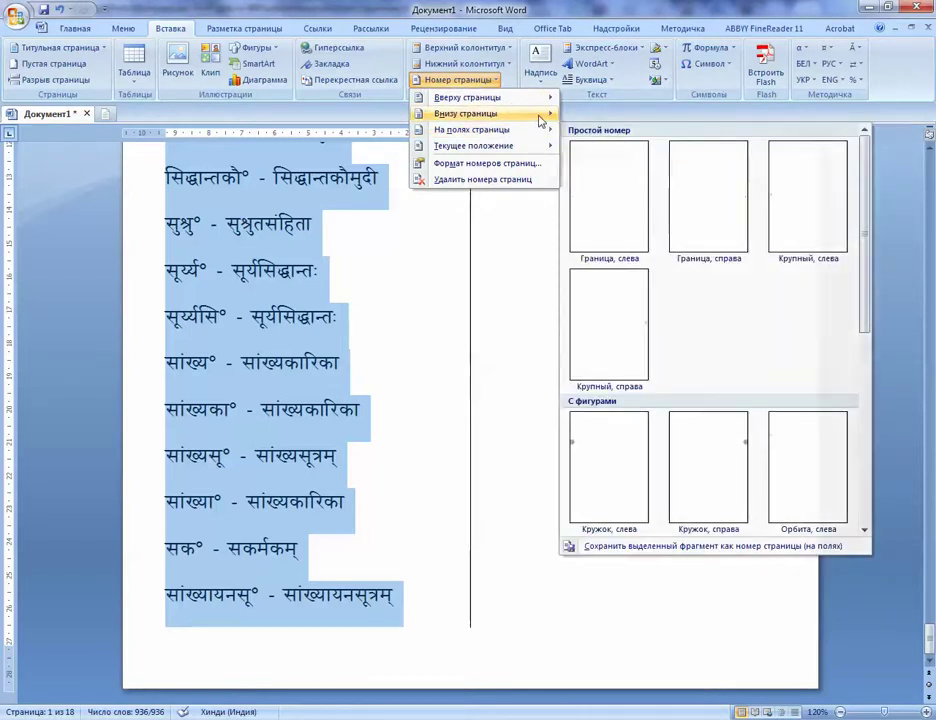
left_click(767, 301)
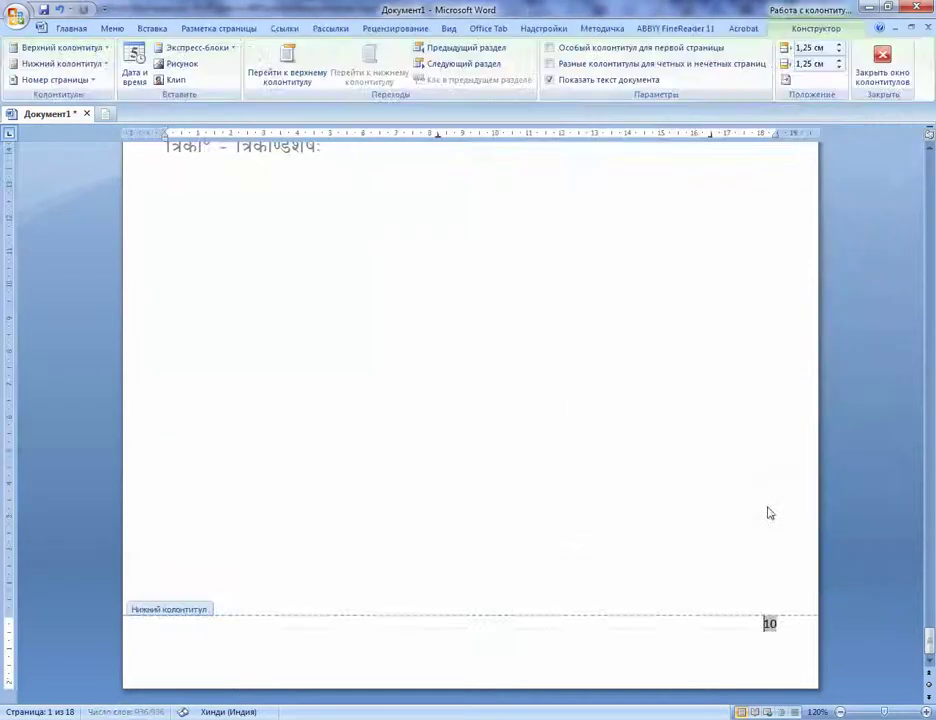
left_click_drag(928, 652, 929, 345)
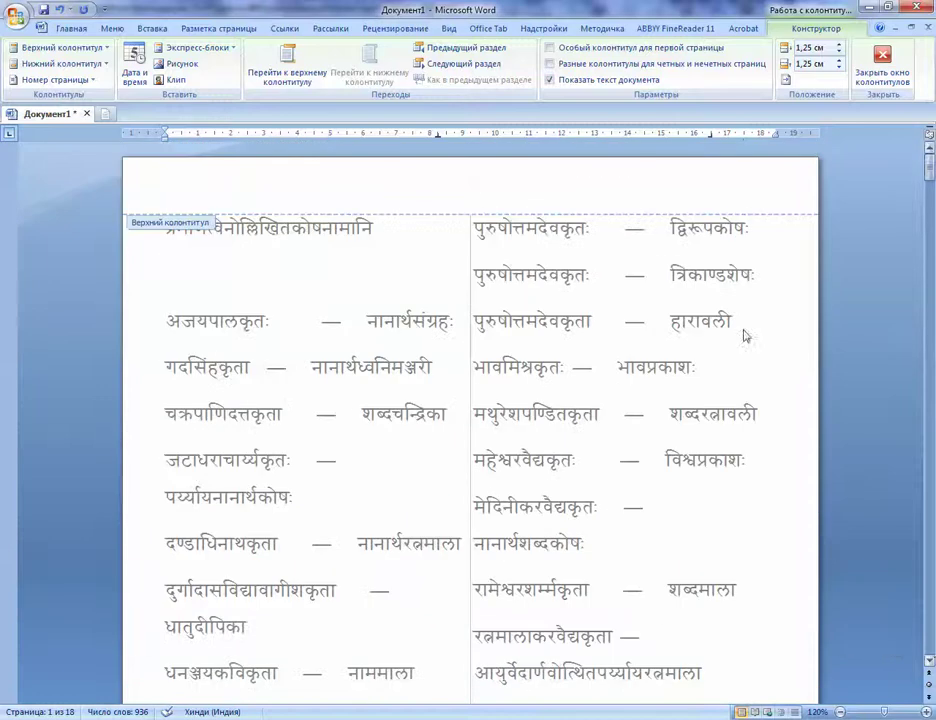
double_click(673, 393)
key("ctrl+a")
left_click(576, 400)
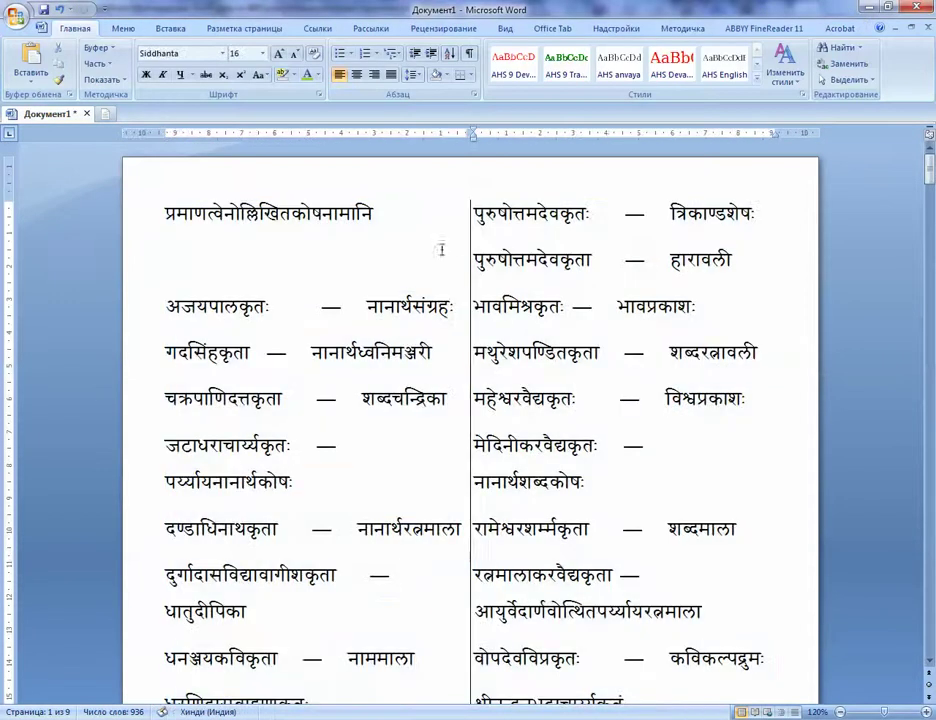
Step: Make the heading प्रमाणत्वेनोल्लिखितकोषनामानि bold and set its font size to 22 pt
left_click_drag(404, 228, 270, 160)
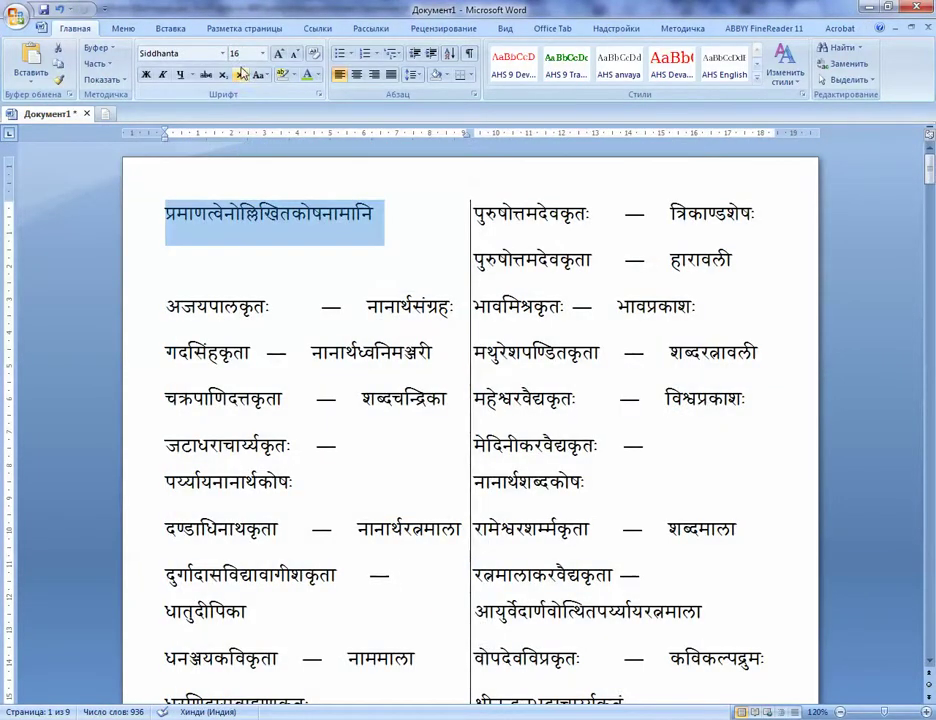
left_click(146, 75)
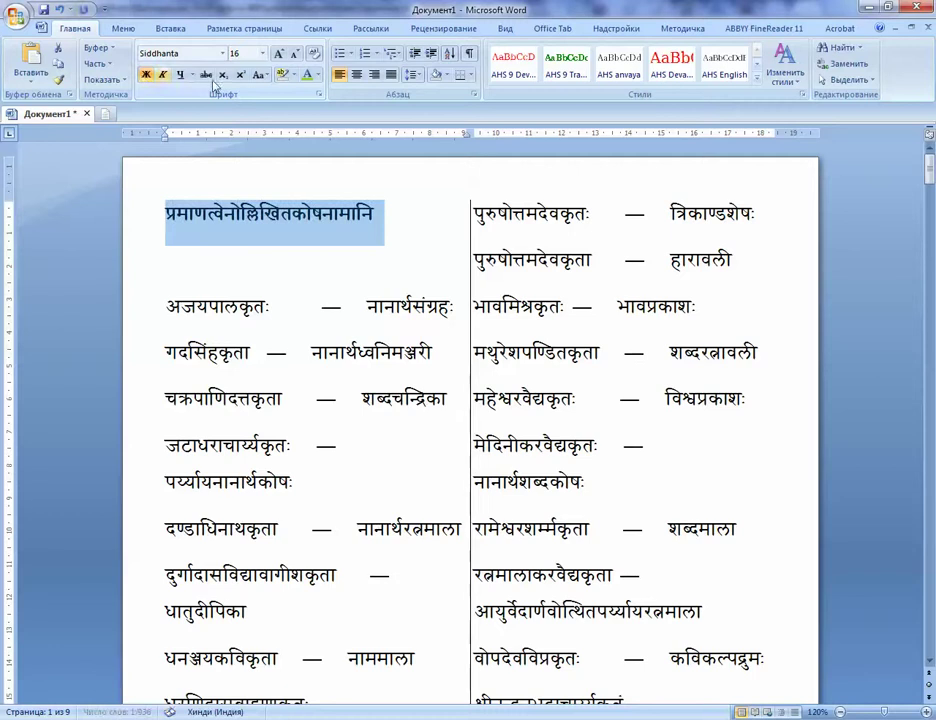
left_click(263, 56)
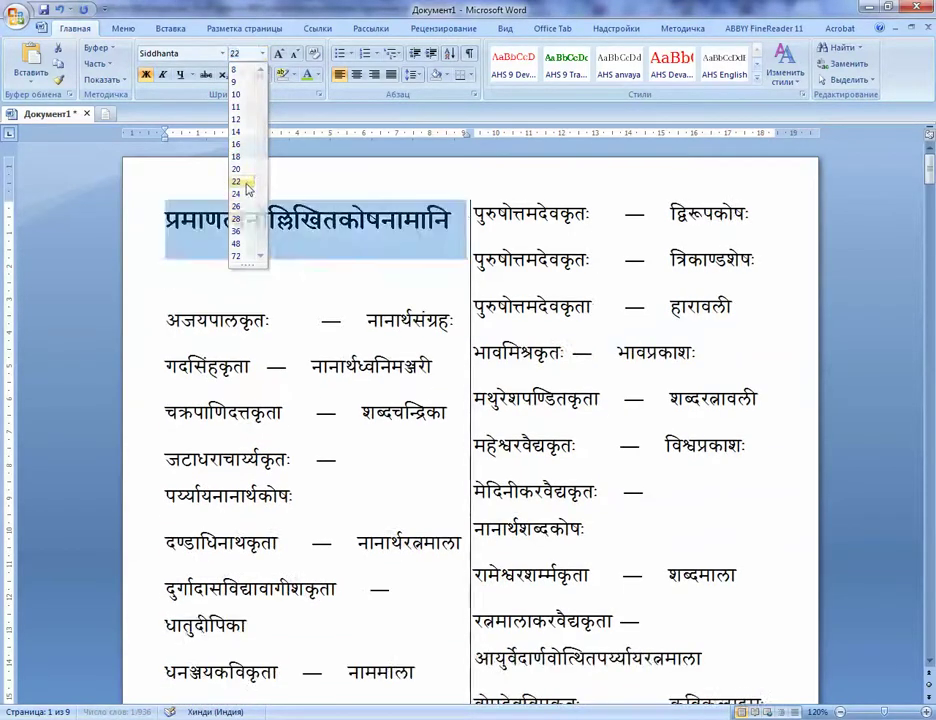
left_click(240, 181)
left_click(294, 294)
Step: Check the last page of the list, and remove the spacing after paragraphs throughout the document
left_click_drag(929, 168, 929, 600)
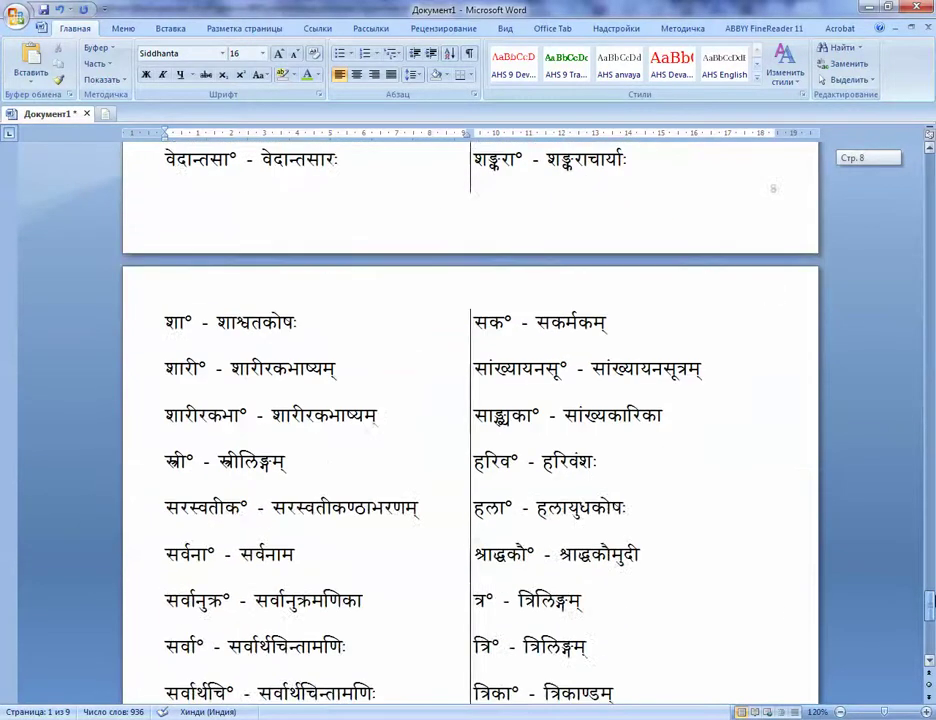
scroll(602, 460, "down", 4)
left_click(598, 437)
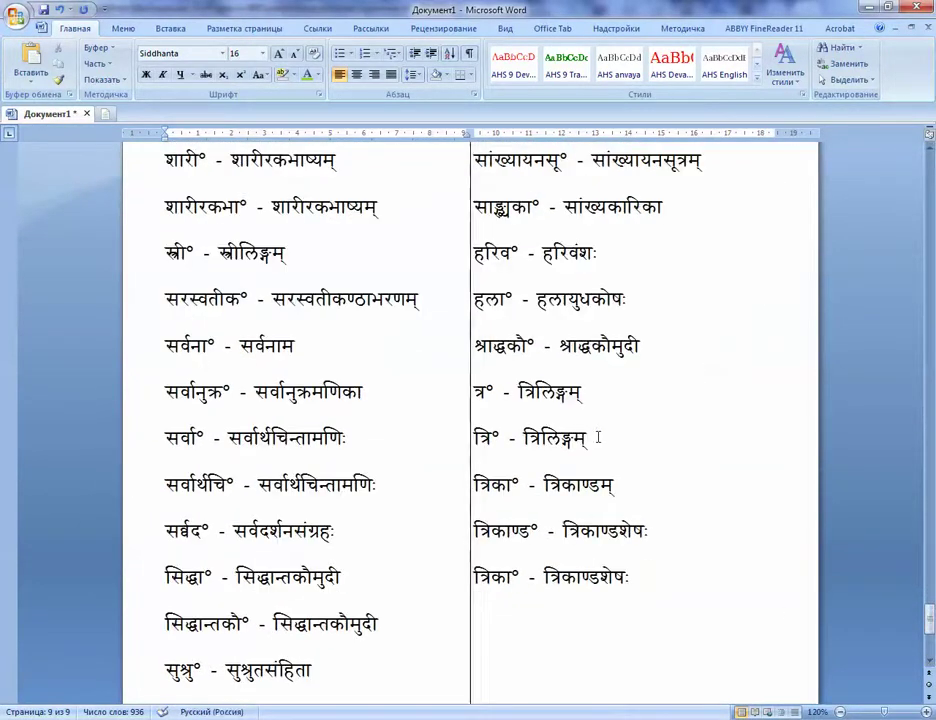
scroll(598, 437, "down", 1)
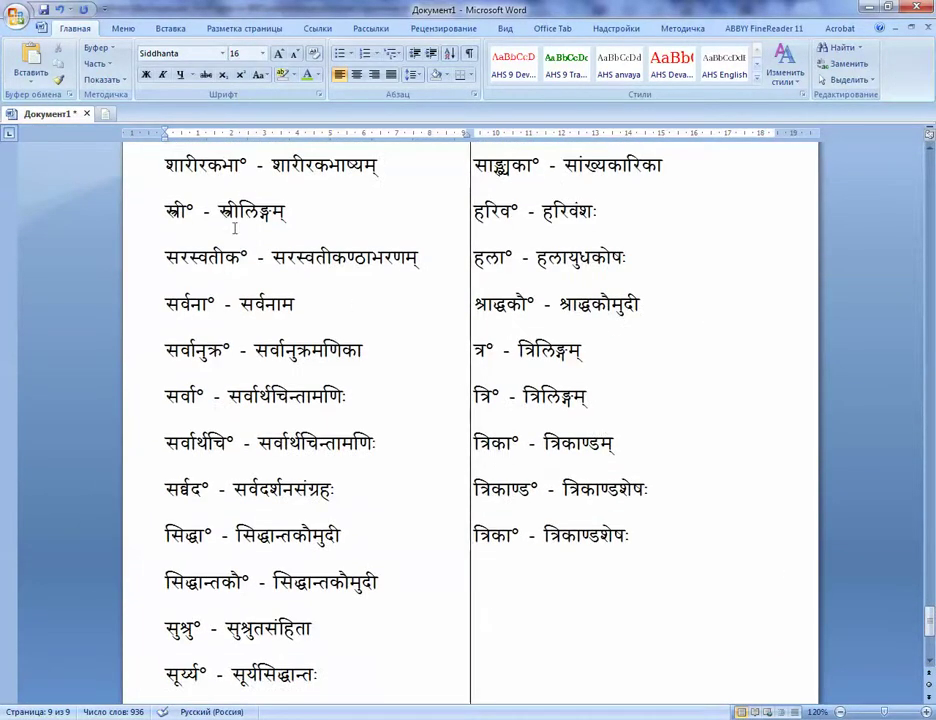
key("alt+shift")
scroll(214, 345, "down", 3)
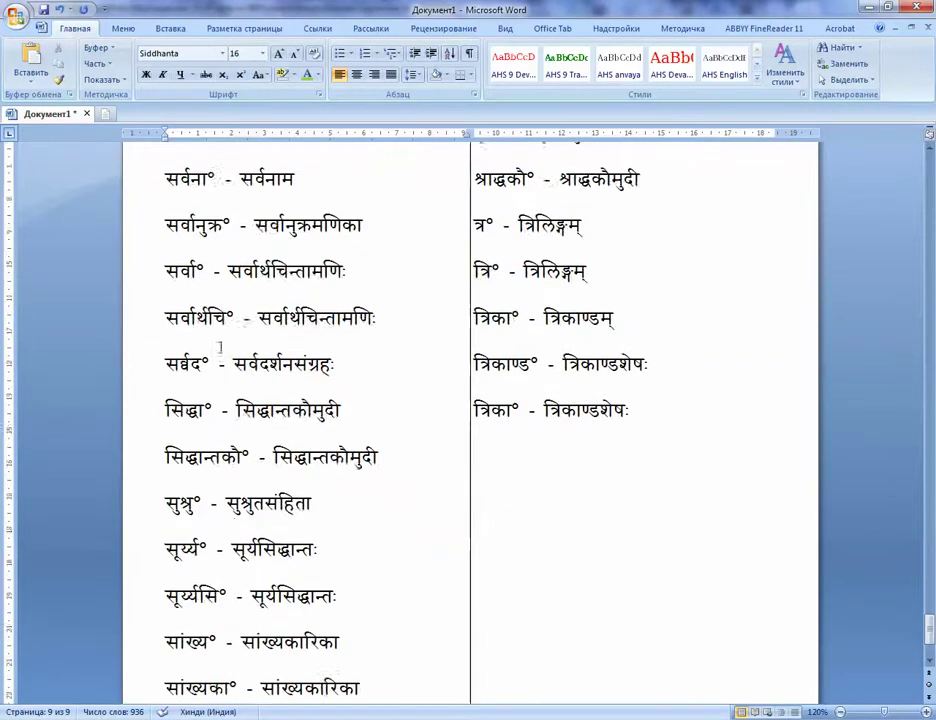
scroll(226, 347, "down", 4)
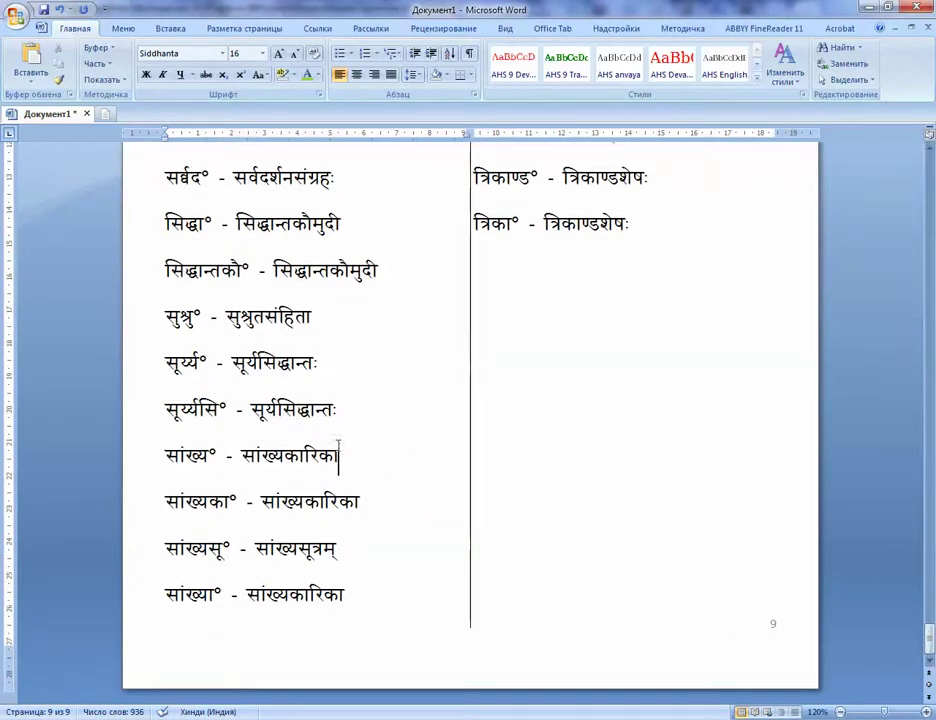
key("ctrl+a")
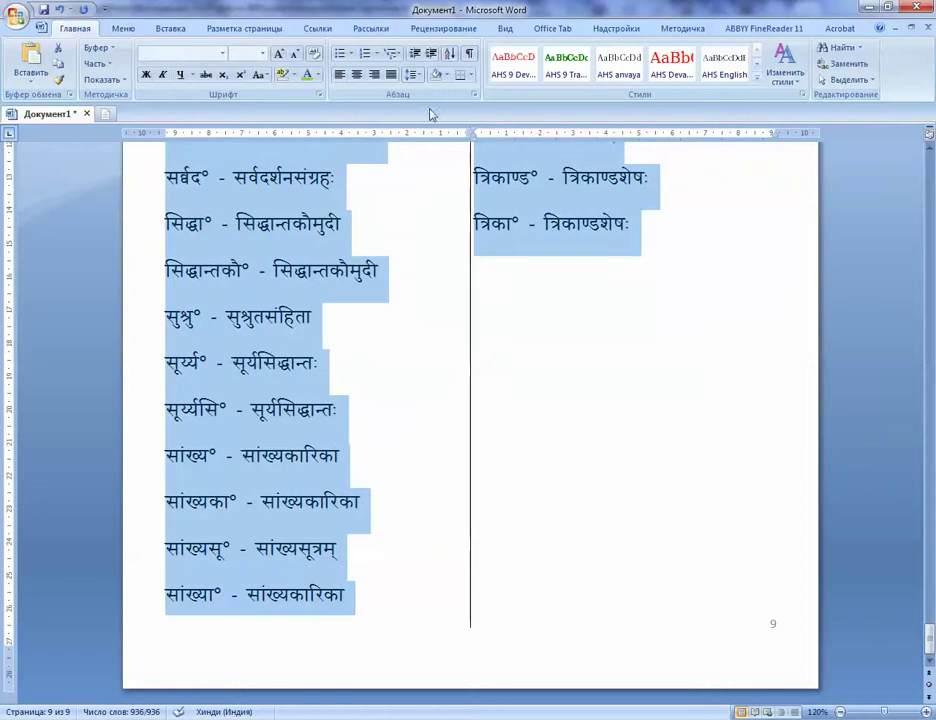
left_click(414, 75)
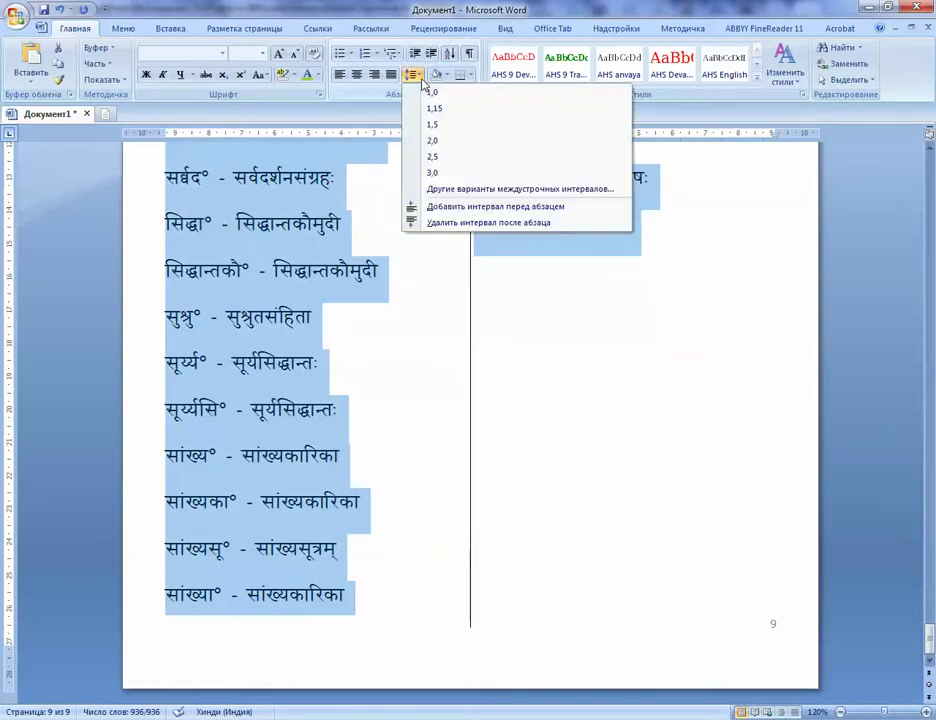
left_click(440, 222)
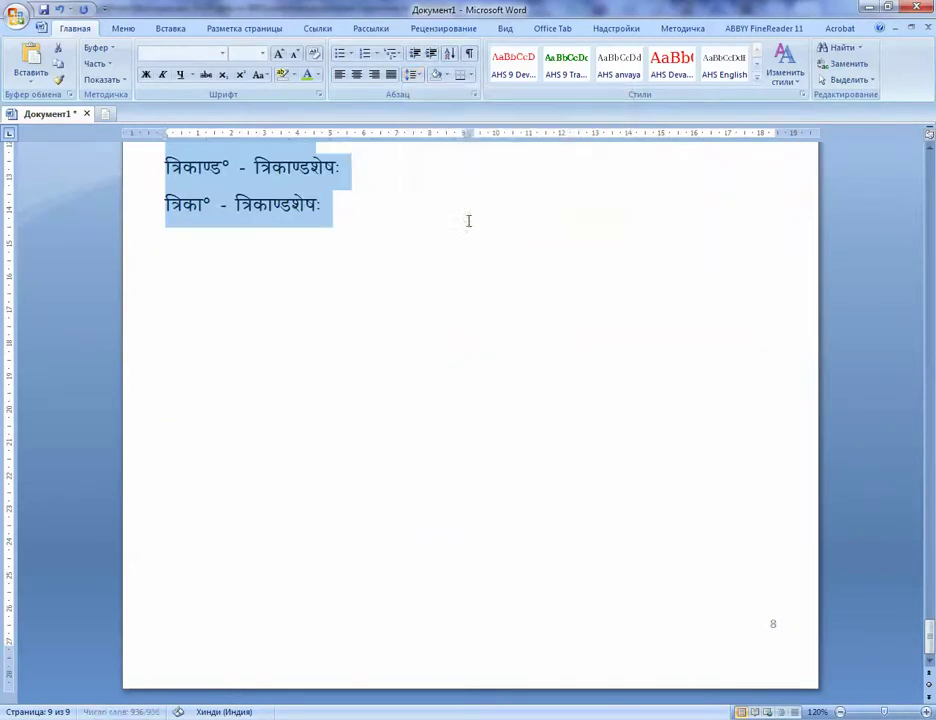
Step: Insert a page break before the first abbreviation entry, अथ° - अथर्ववेदः, on the first page
scroll(418, 236, "up", 3)
scroll(554, 411, "down", 3)
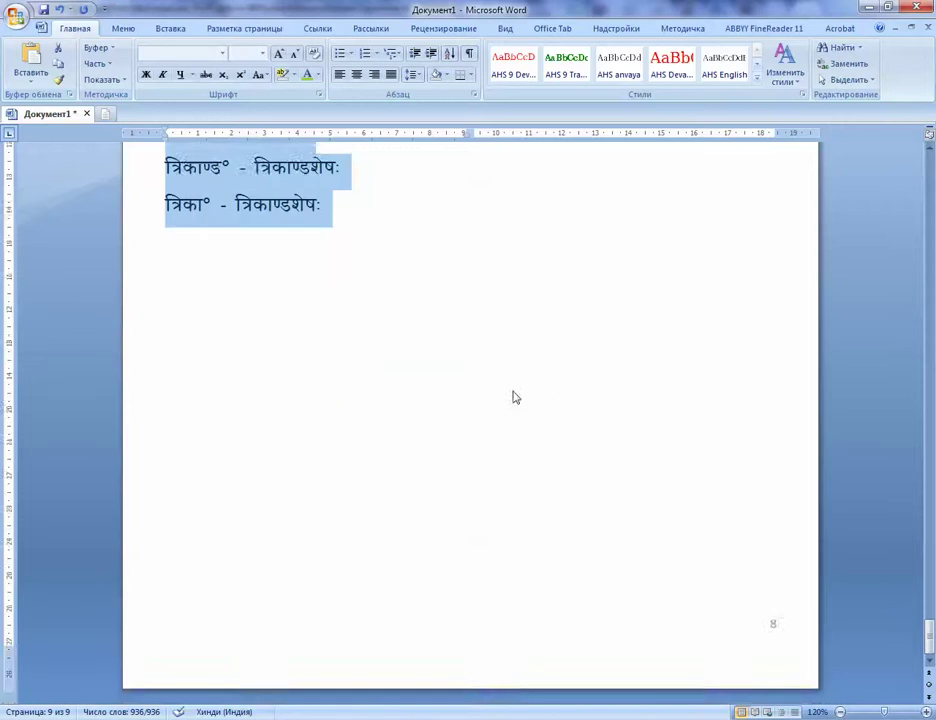
scroll(487, 399, "up", 7)
left_click(455, 366)
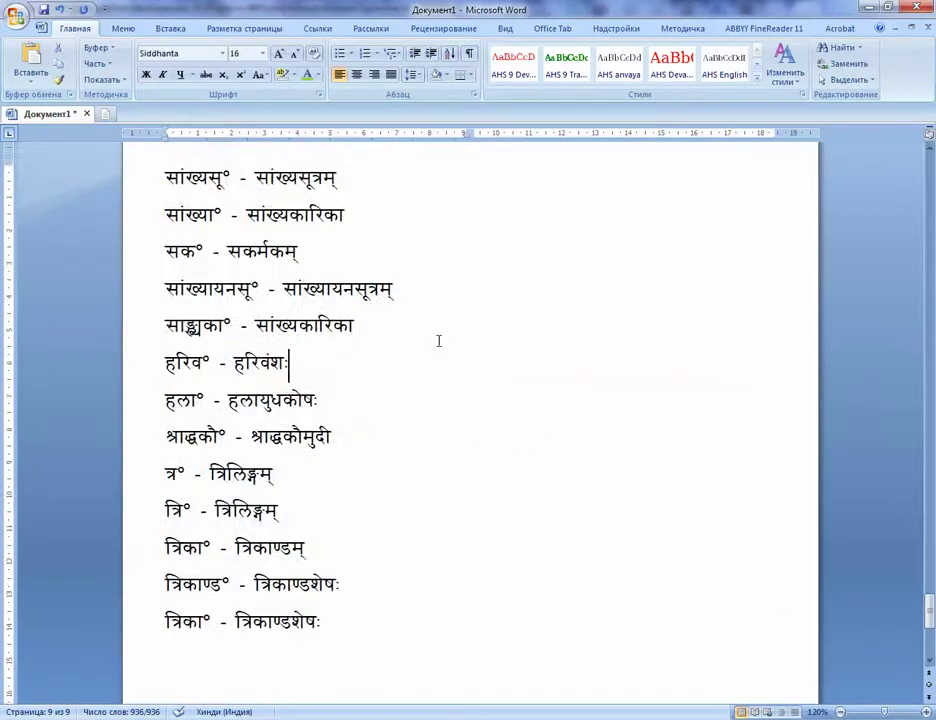
scroll(445, 338, "up", 9)
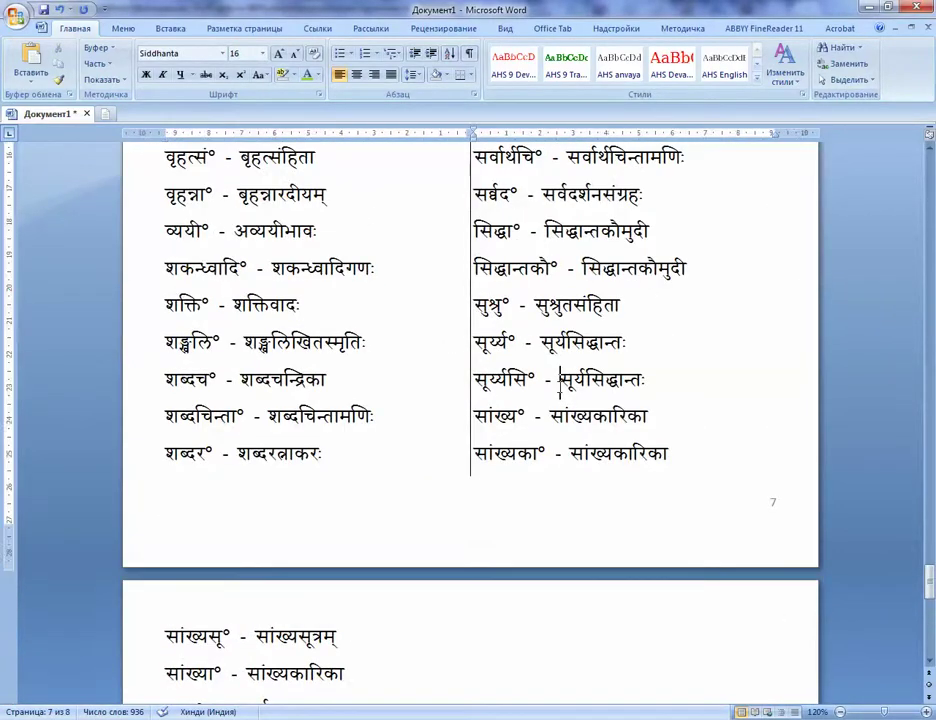
left_click_drag(929, 575, 929, 205)
left_click(478, 318)
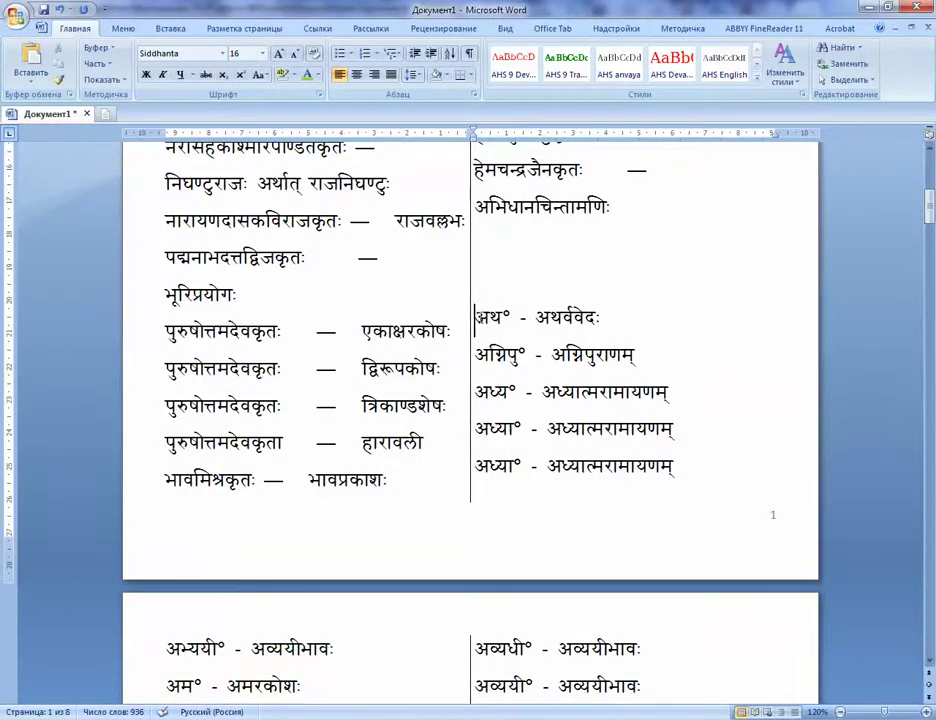
left_click(170, 28)
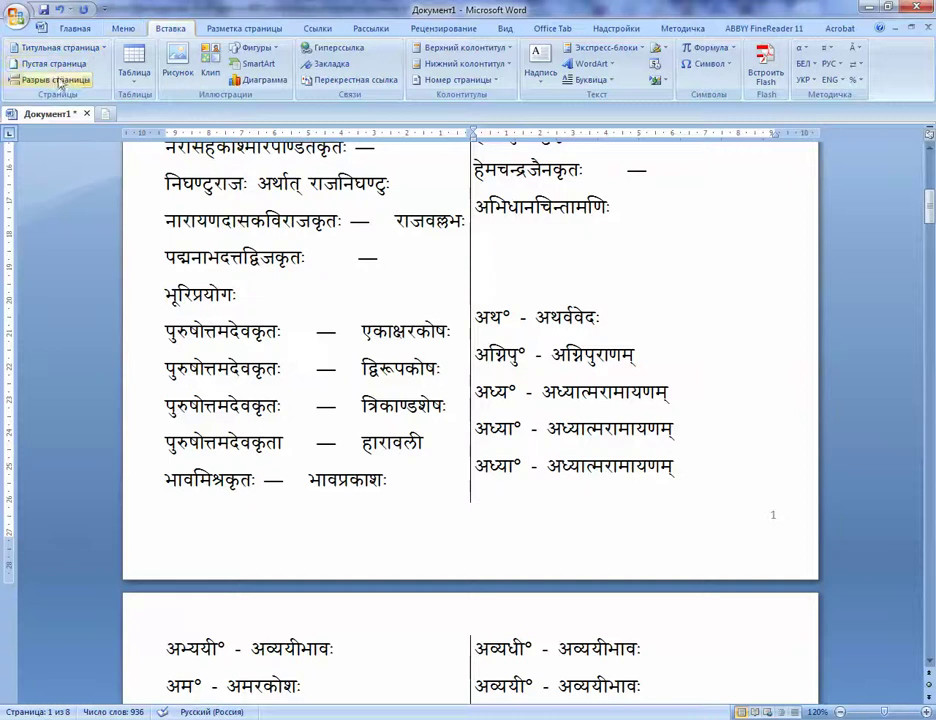
left_click(58, 80)
Step: Review the two-column layout of the first page and the start of the abbreviation list after the page break
left_click_drag(929, 205, 929, 222)
left_click_drag(929, 488, 918, 180)
scroll(769, 391, "down", 2)
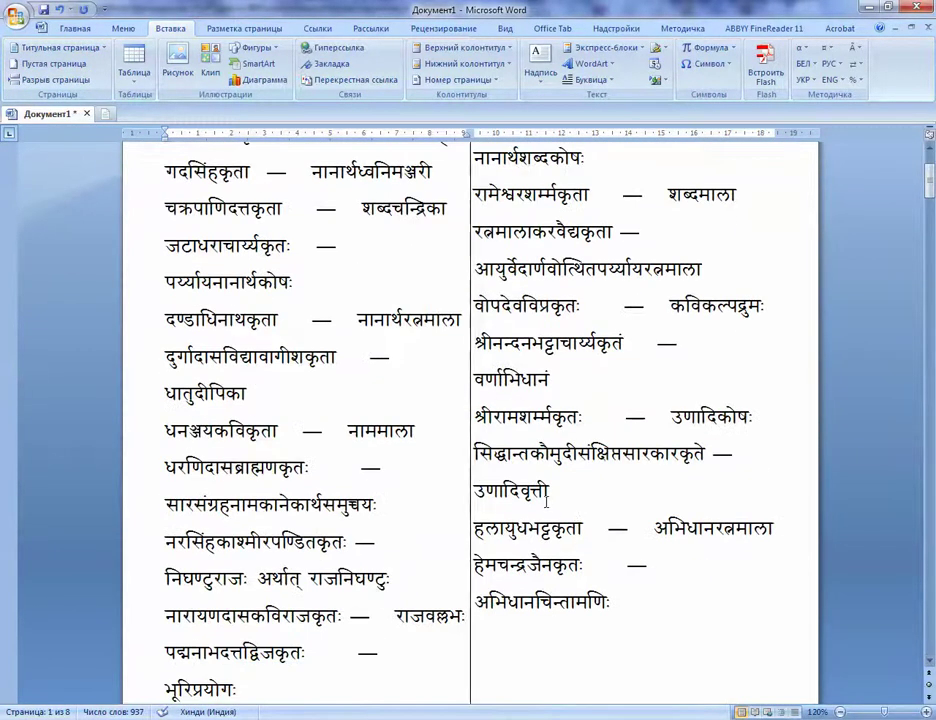
scroll(545, 500, "down", 2)
scroll(545, 500, "down", 1)
scroll(545, 500, "up", 5)
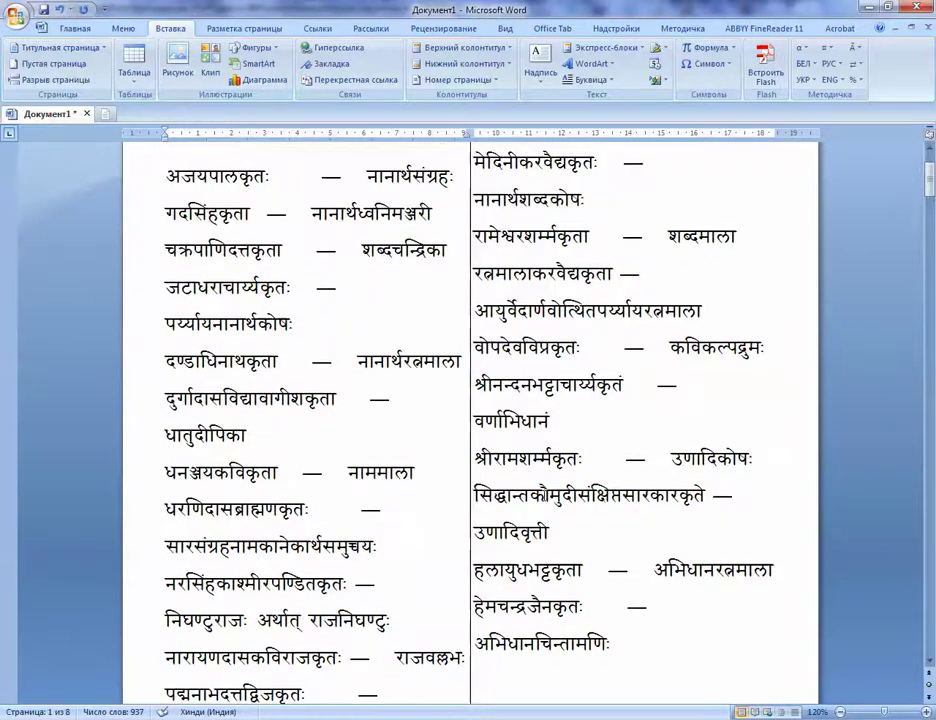
scroll(545, 500, "down", 10)
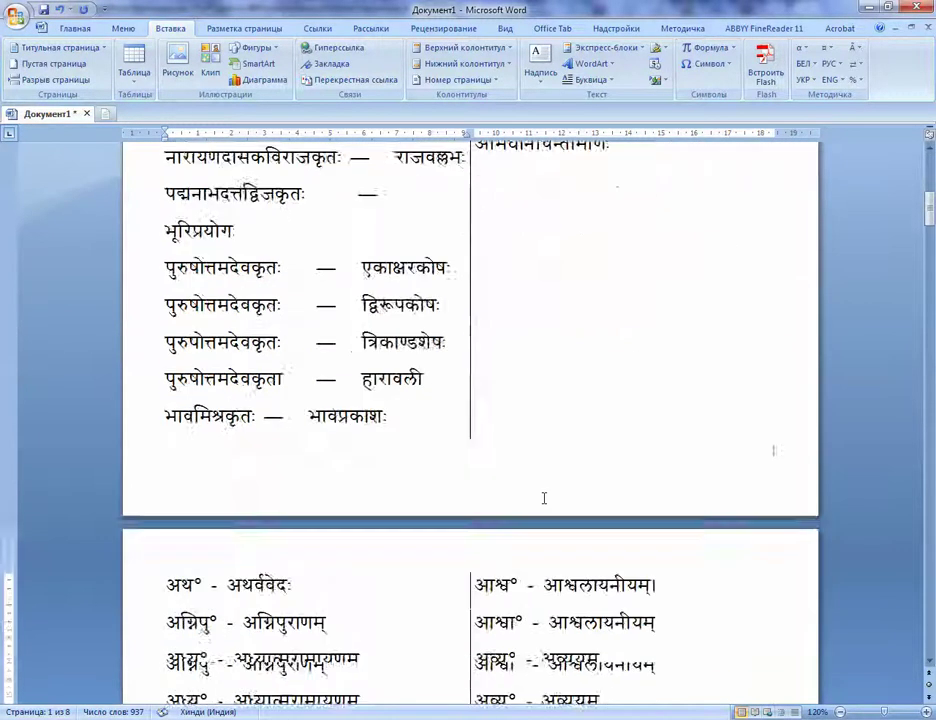
scroll(545, 500, "down", 2)
scroll(545, 495, "up", 1)
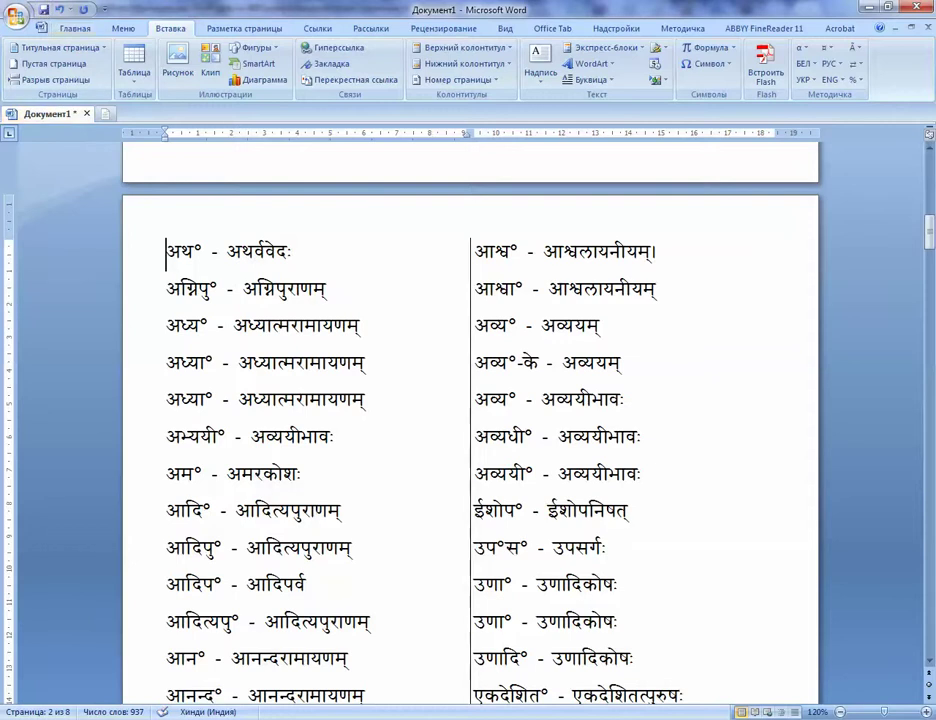
Step: Switch to EmEditor, start saving pramANatvenollikhitakoSanAmAni.txt under another name to select its file name, and return to Word
key("alt+Tab")
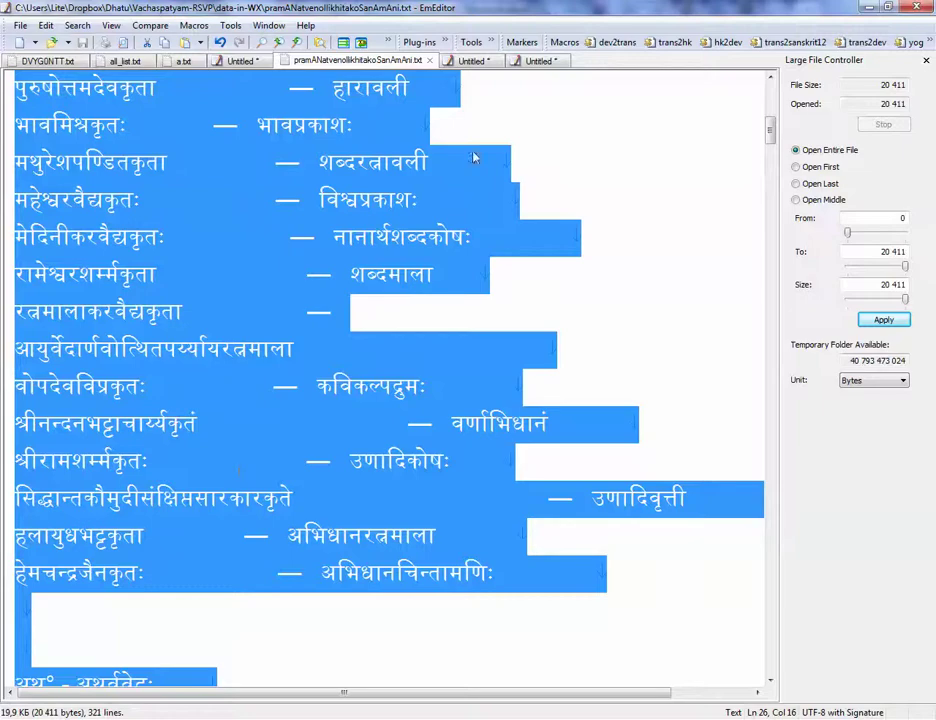
left_click(472, 61)
left_click(530, 61)
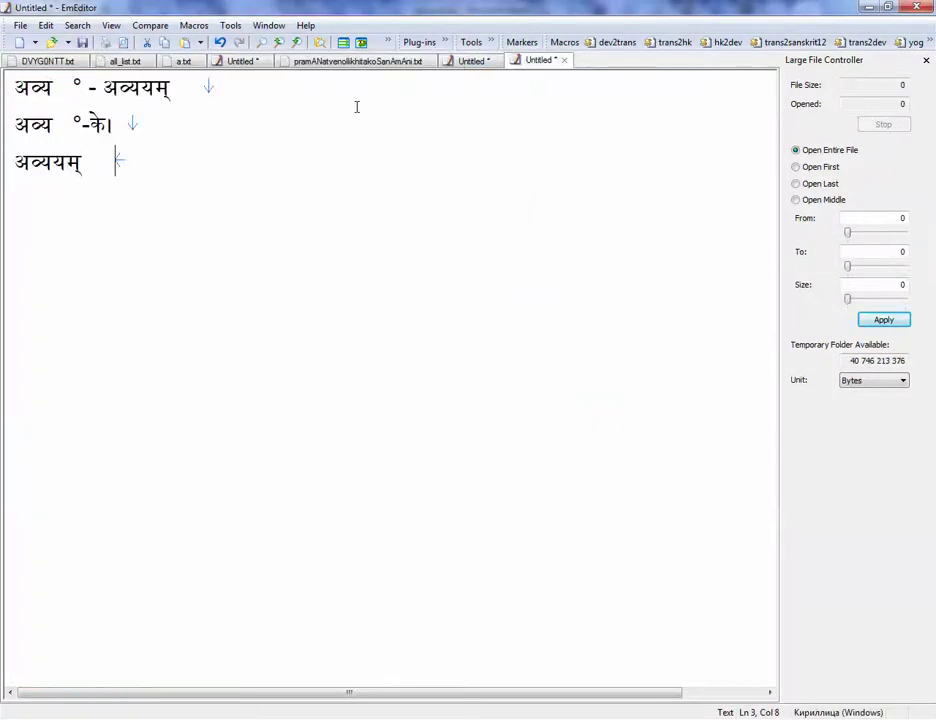
left_click(398, 62)
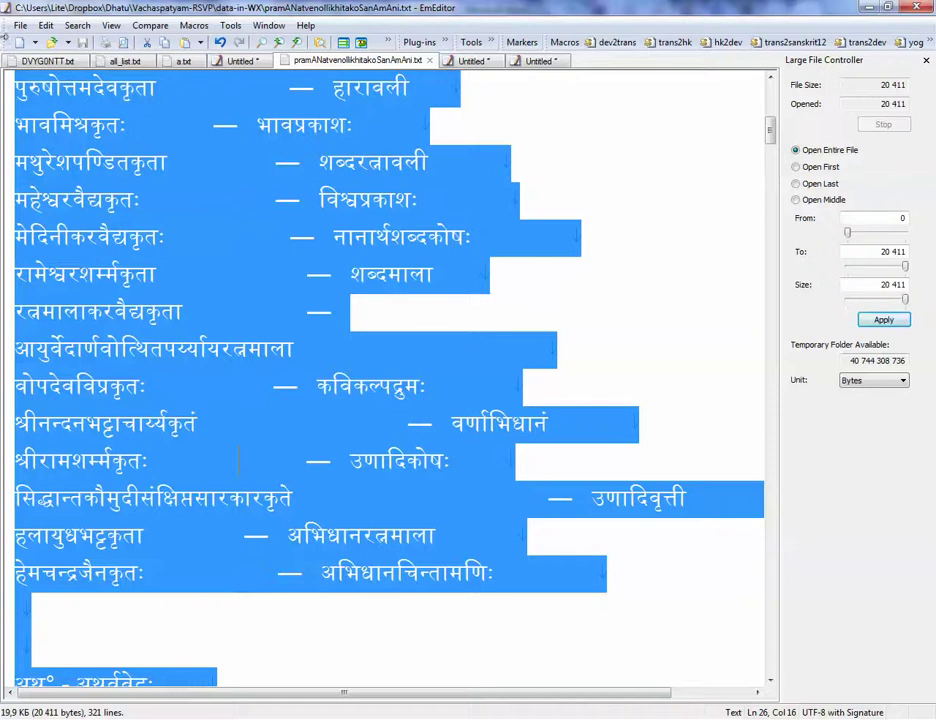
left_click(19, 25)
left_click(48, 107)
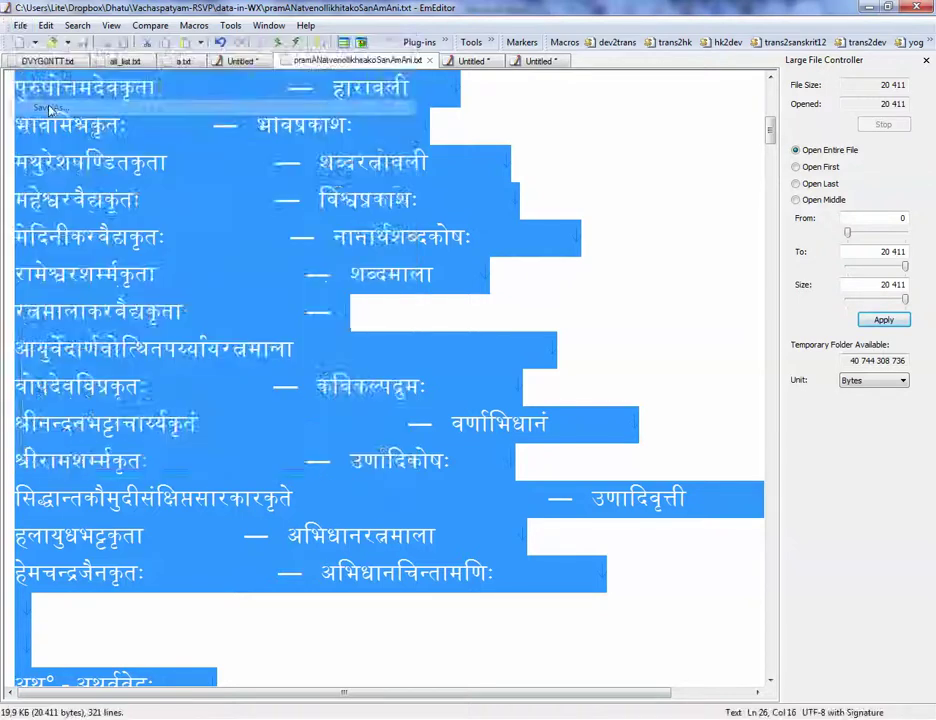
left_click_drag(238, 417, 108, 413)
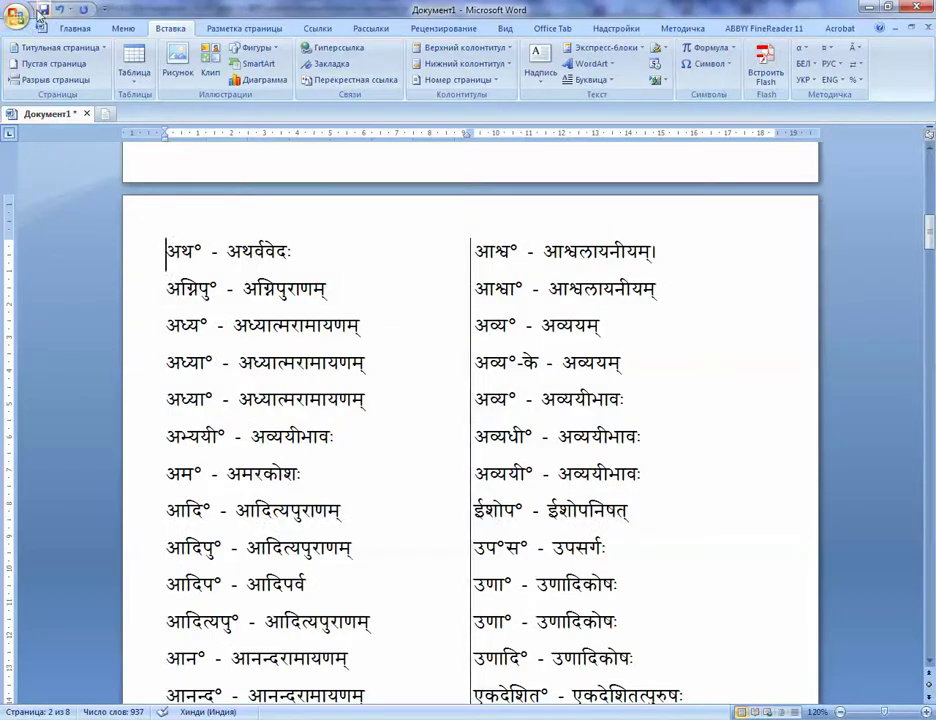
Step: Save the Word document as pramANatvenollikhitakoSanAmAni in Word 97-2003 format in the Sanskrityatina folder on Яндекс.Диск
key("ctrl+s")
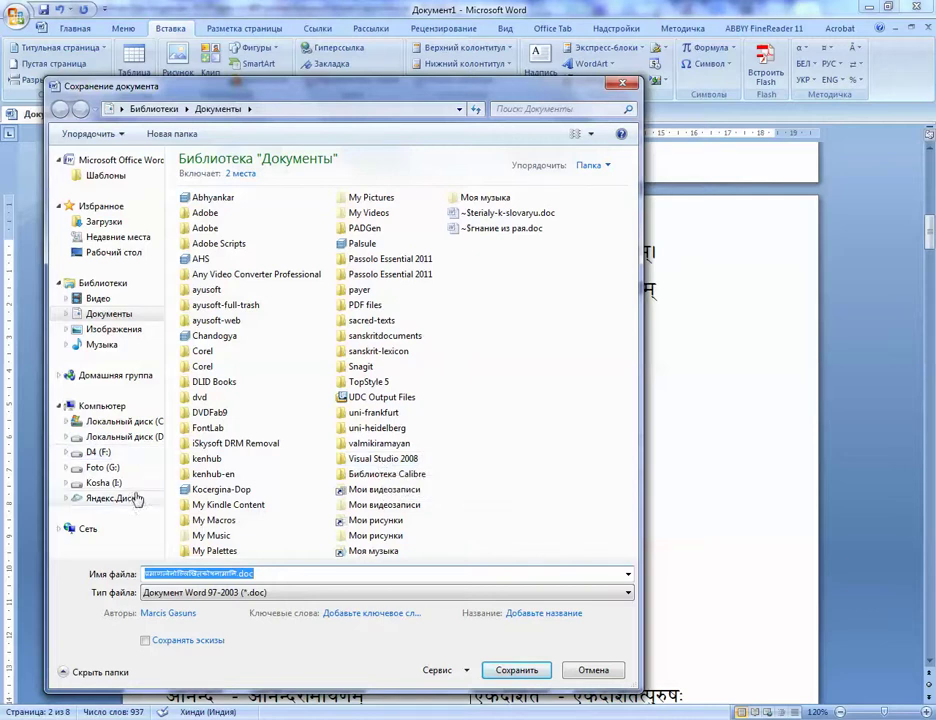
left_click(112, 498)
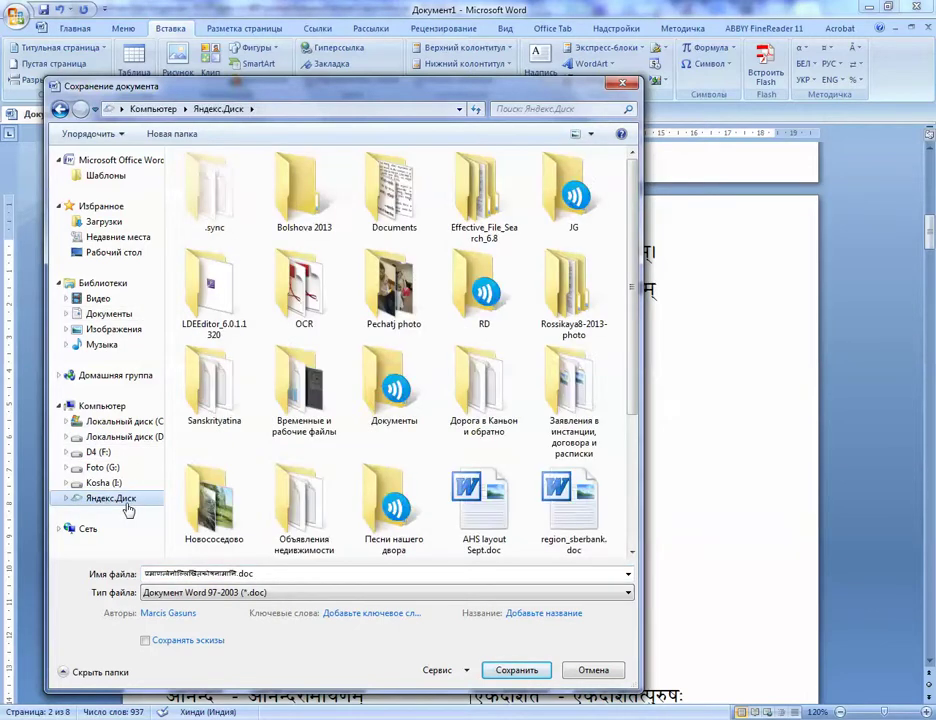
double_click(230, 395)
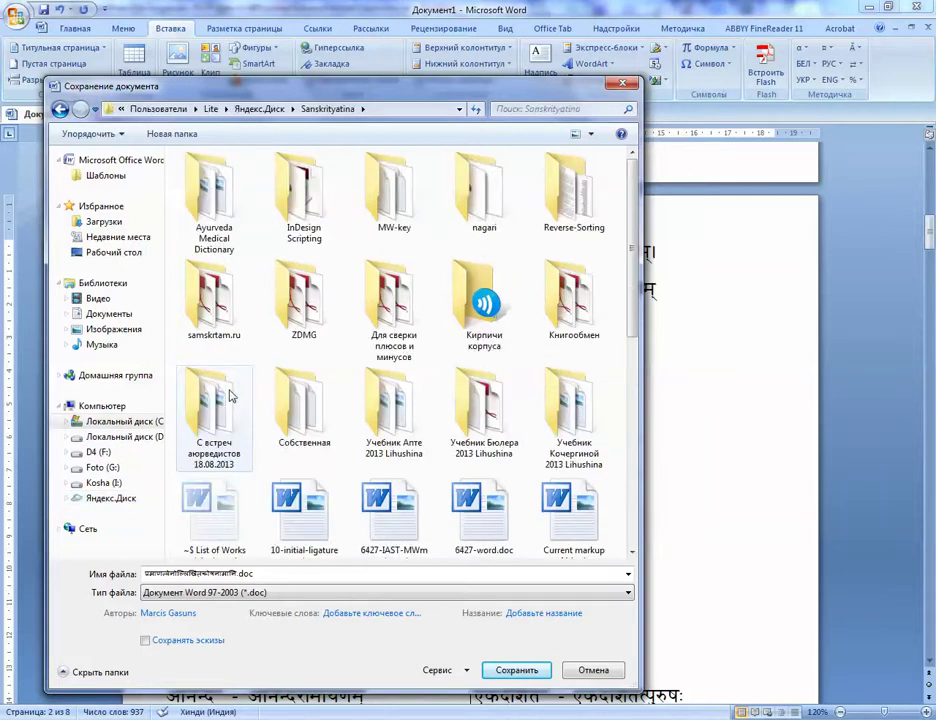
double_click(257, 573)
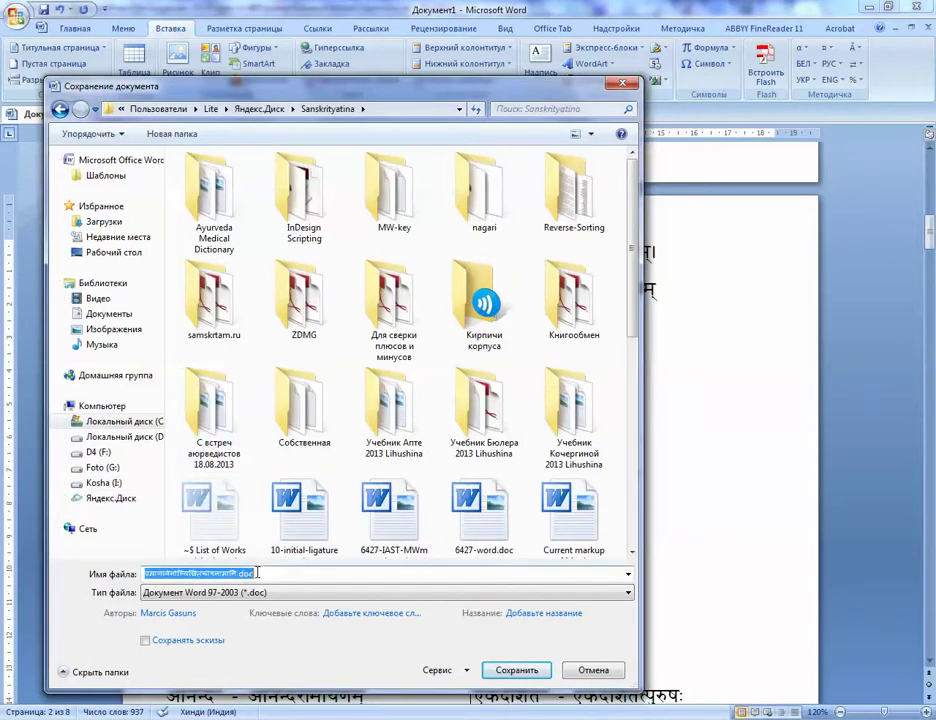
type("pramANatvenollikhitakoSanAmAni")
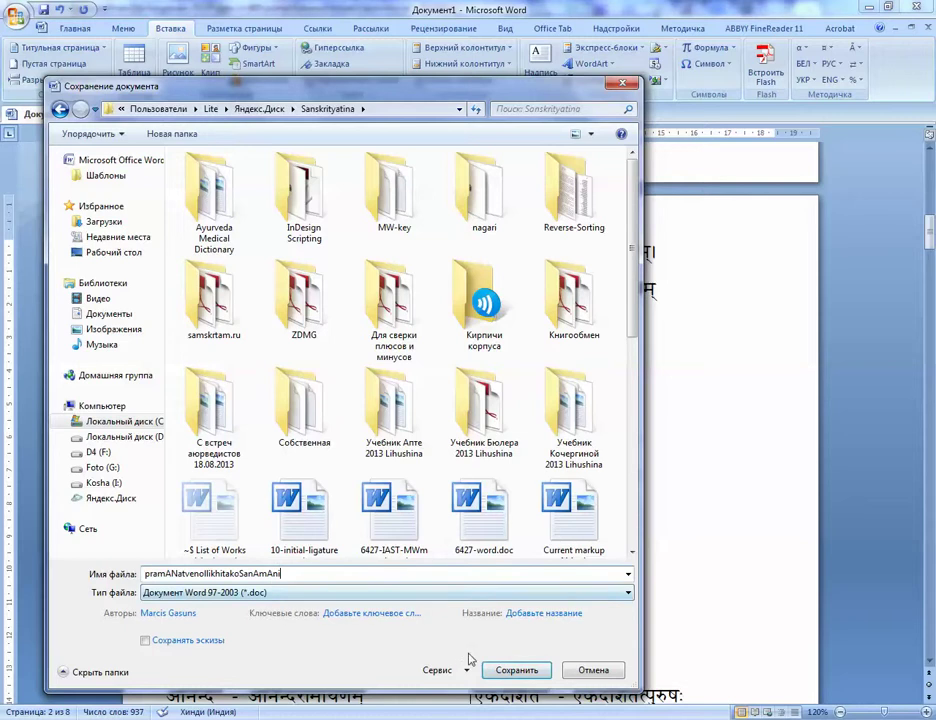
left_click(520, 670)
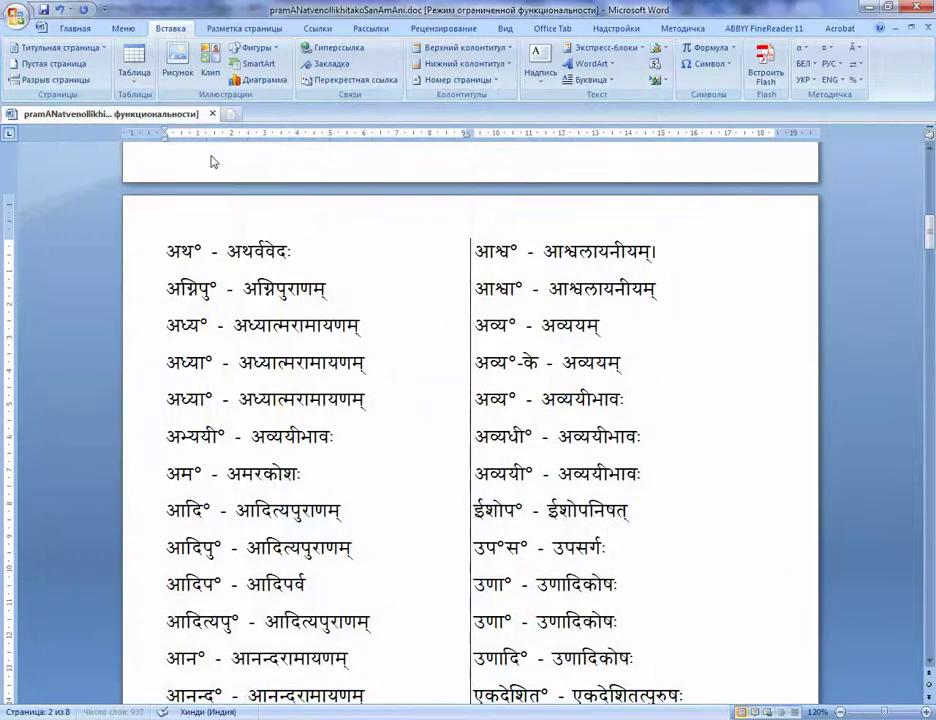
Step: Print the document to Adobe PDF, saving it as pramANatvenollikhitakoSanAmAni.pdf in the Dropbox sanskrit-lib folder
left_click(16, 16)
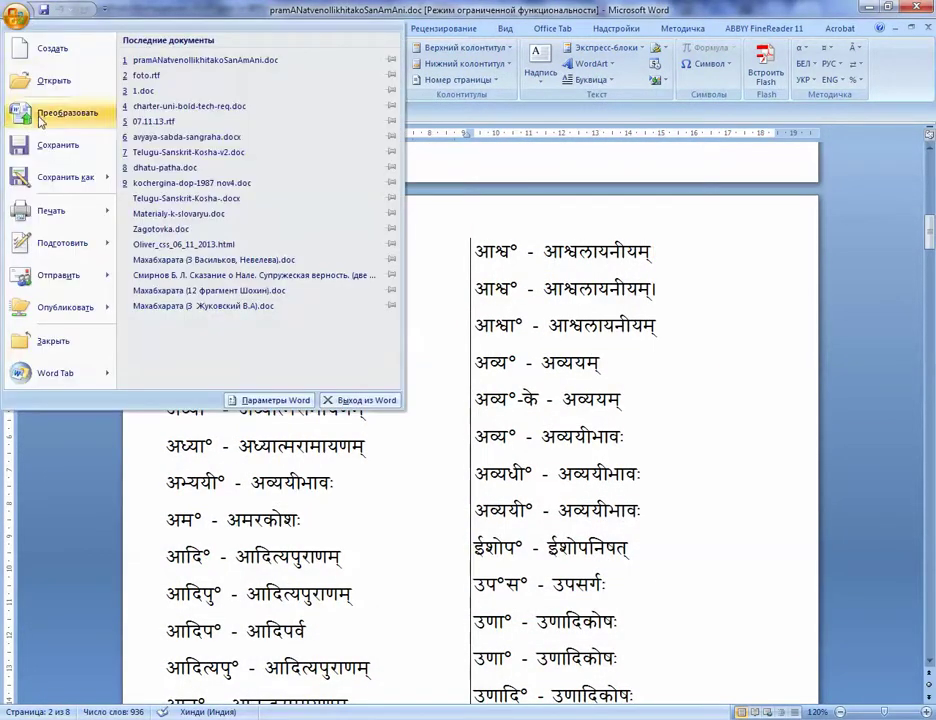
left_click(56, 210)
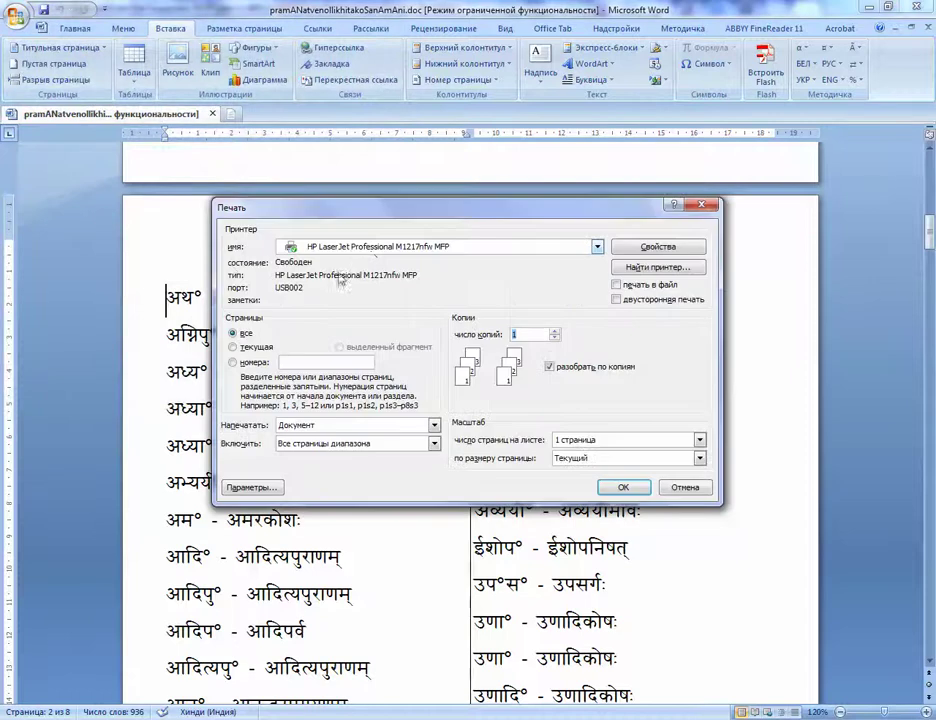
left_click(379, 254)
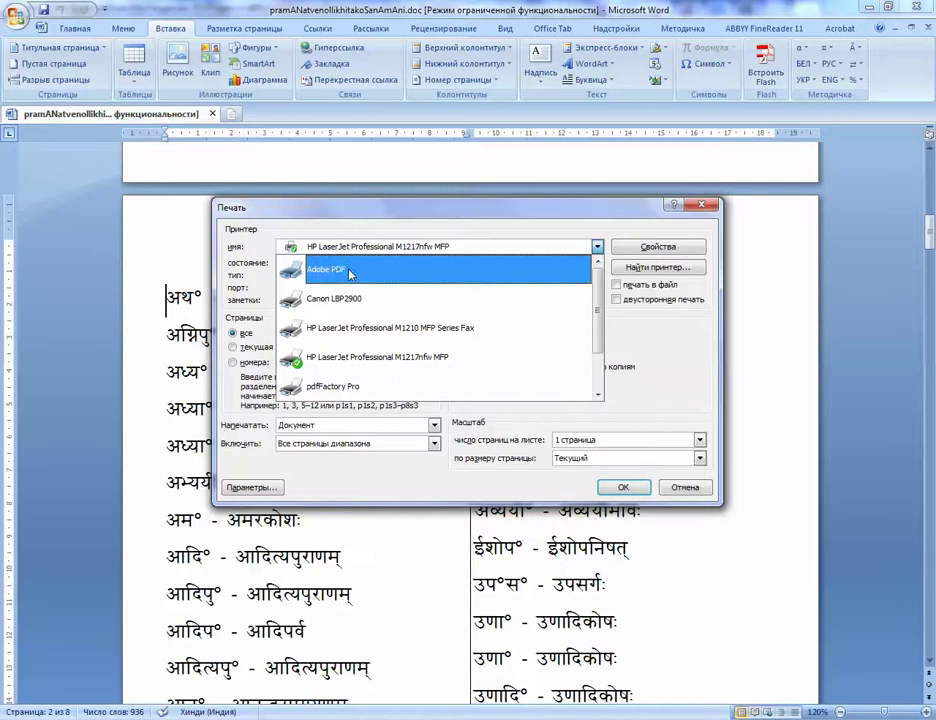
left_click(344, 292)
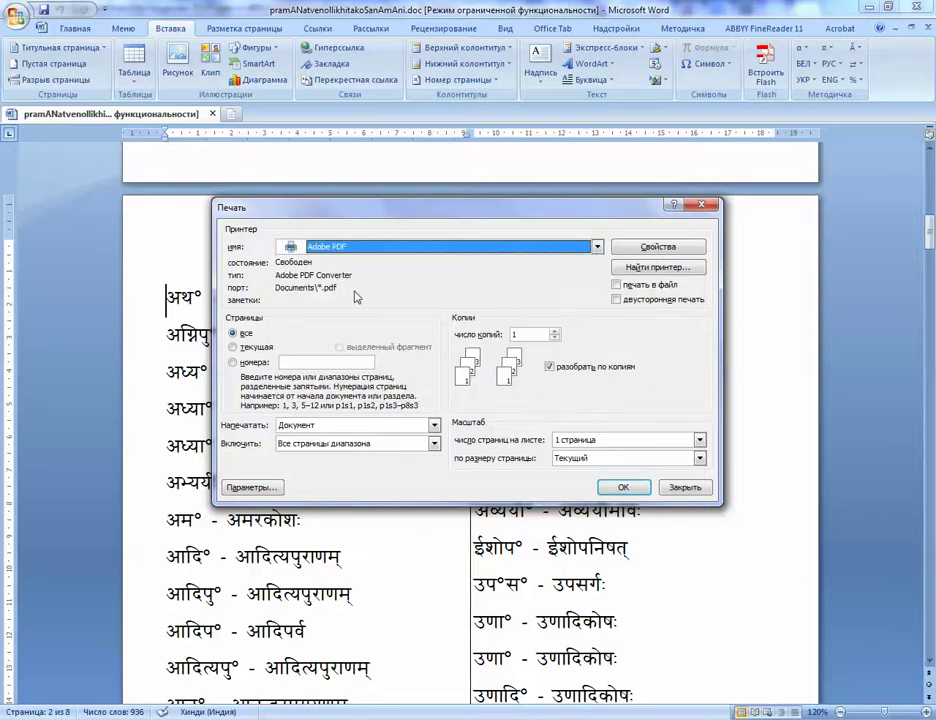
left_click(600, 489)
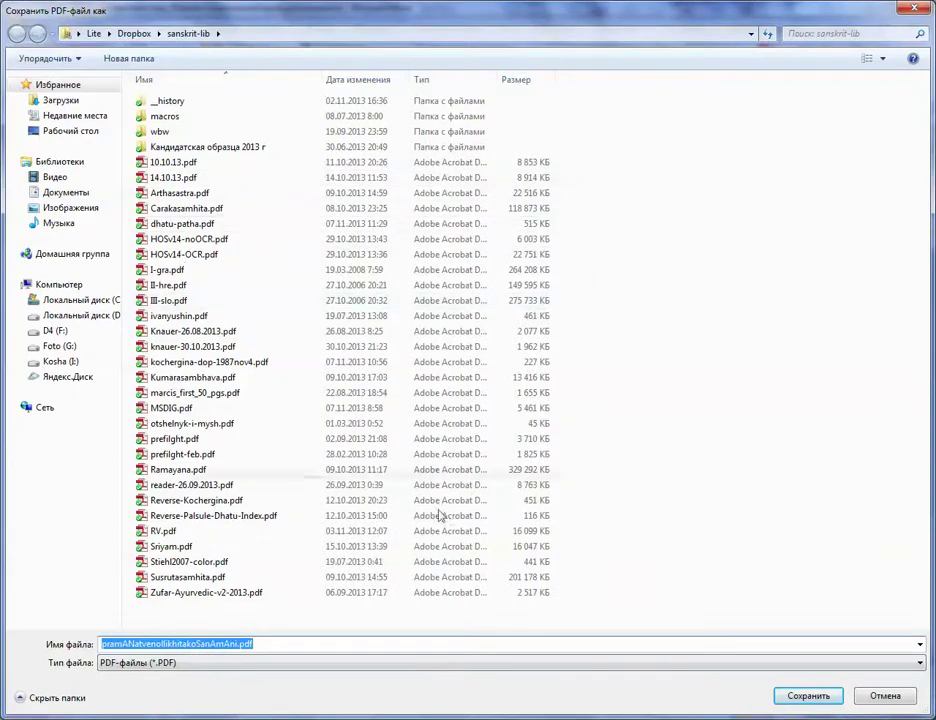
left_click(792, 697)
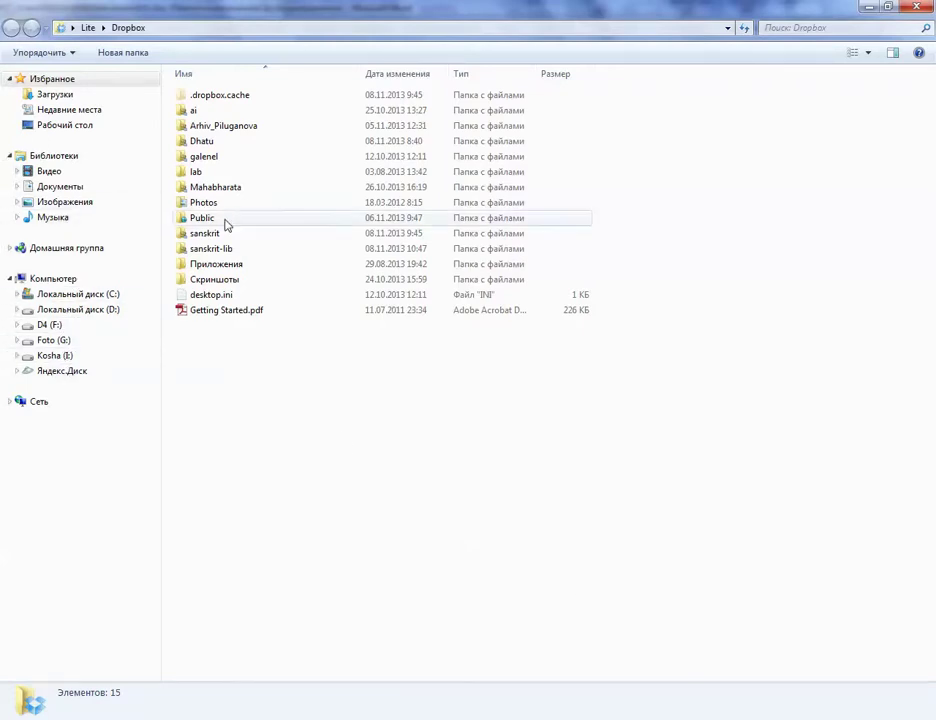
Step: Find pramANatvenollikhitakoSanAmAni.pdf in the Dropbox sanskrit-lib folder and open it in Acrobat
left_click(223, 234)
double_click(217, 250)
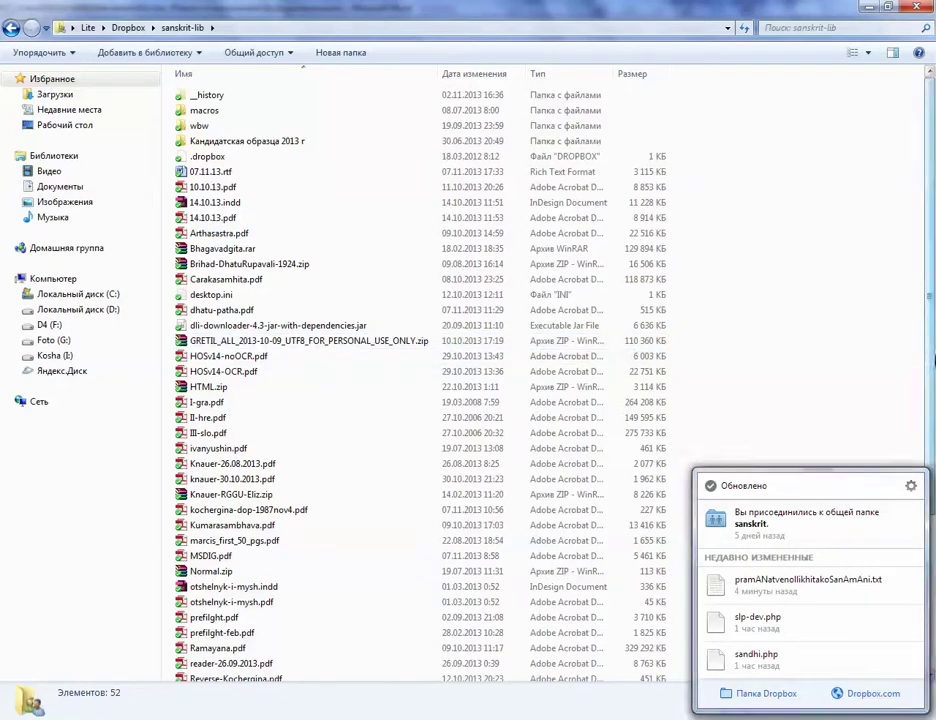
scroll(885, 442, "down", 4)
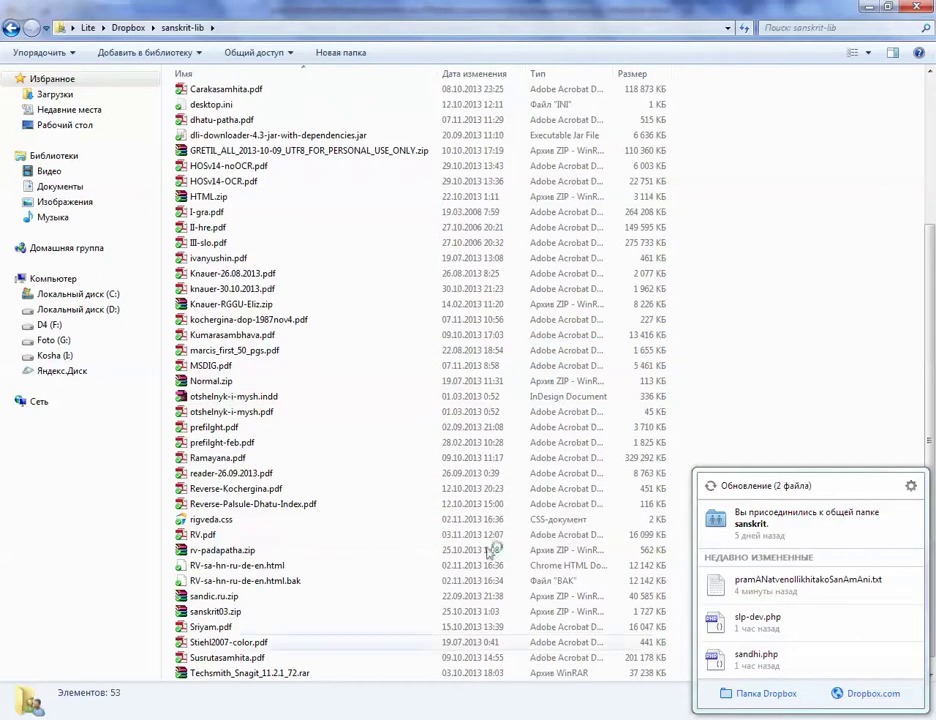
left_click(262, 414)
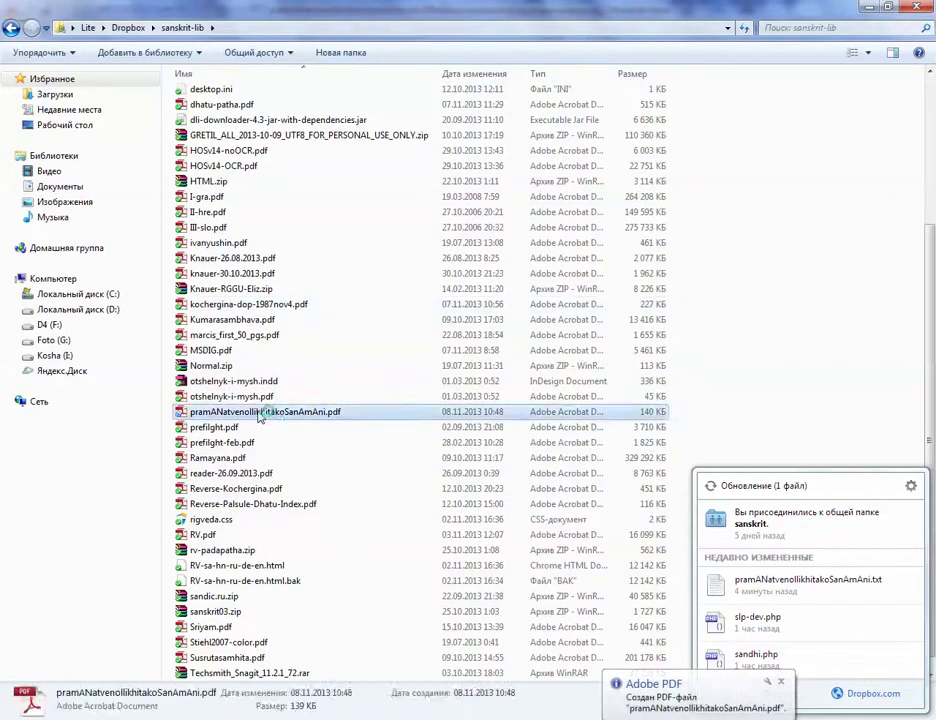
key("Return")
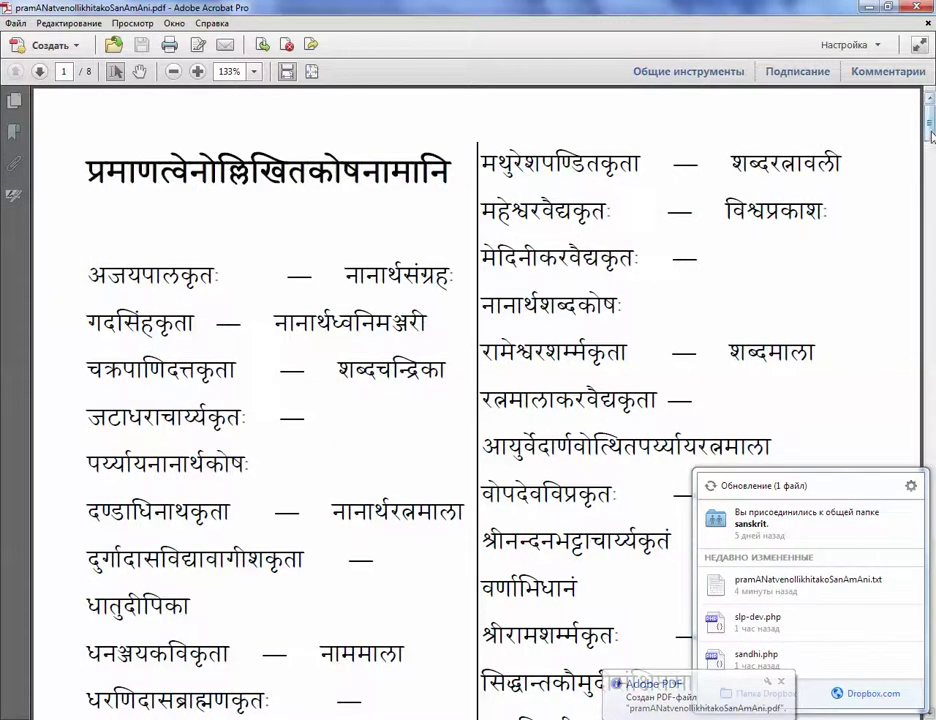
Step: Check the two-column layout through the PDF's pages and the text selection of the entry पद्मपू° - पद्मपुराणम्
scroll(578, 410, "down", 3)
scroll(478, 400, "down", 5)
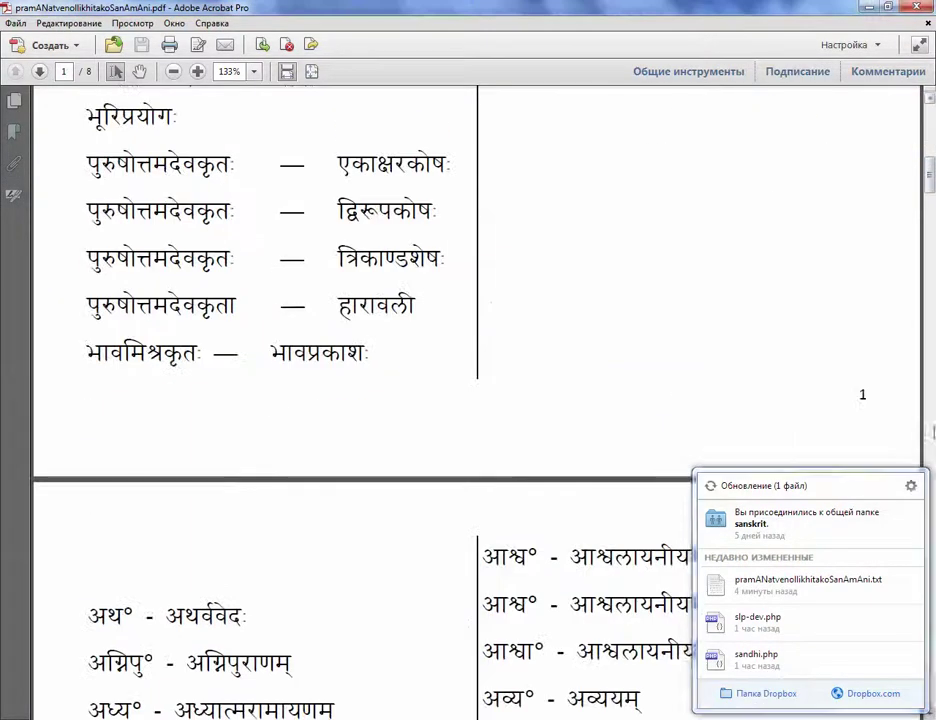
left_click_drag(929, 178, 843, 420)
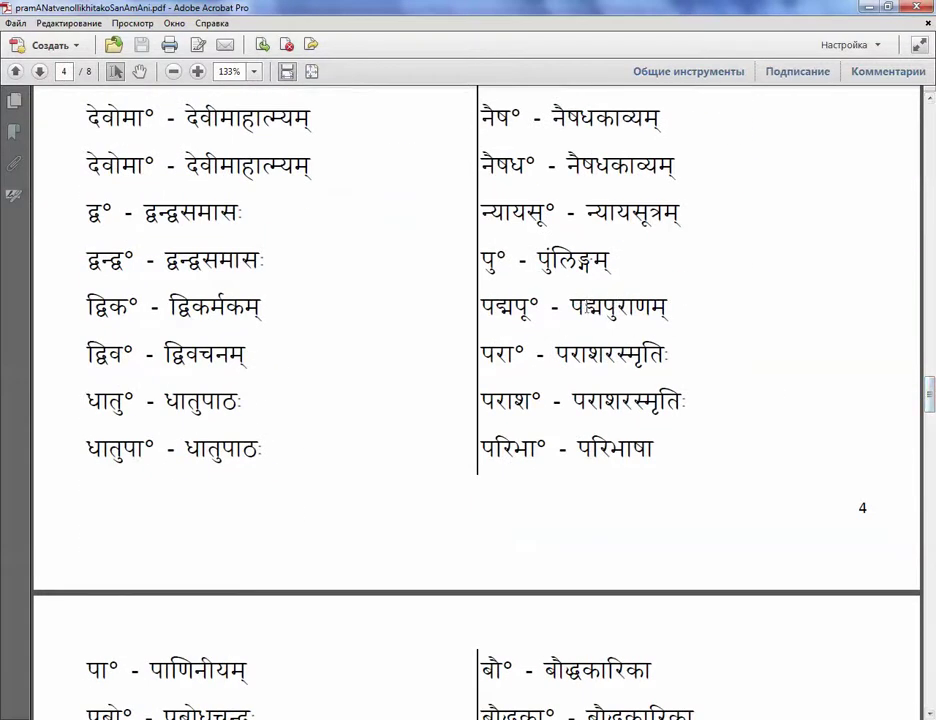
left_click_drag(481, 307, 627, 316)
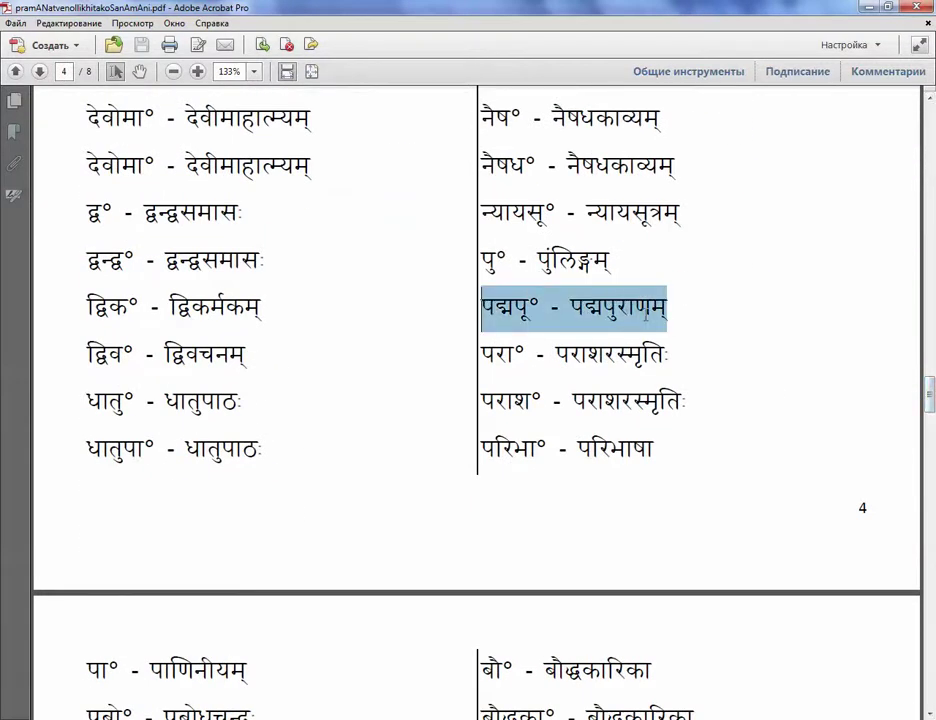
left_click(628, 355)
left_click_drag(929, 395, 929, 568)
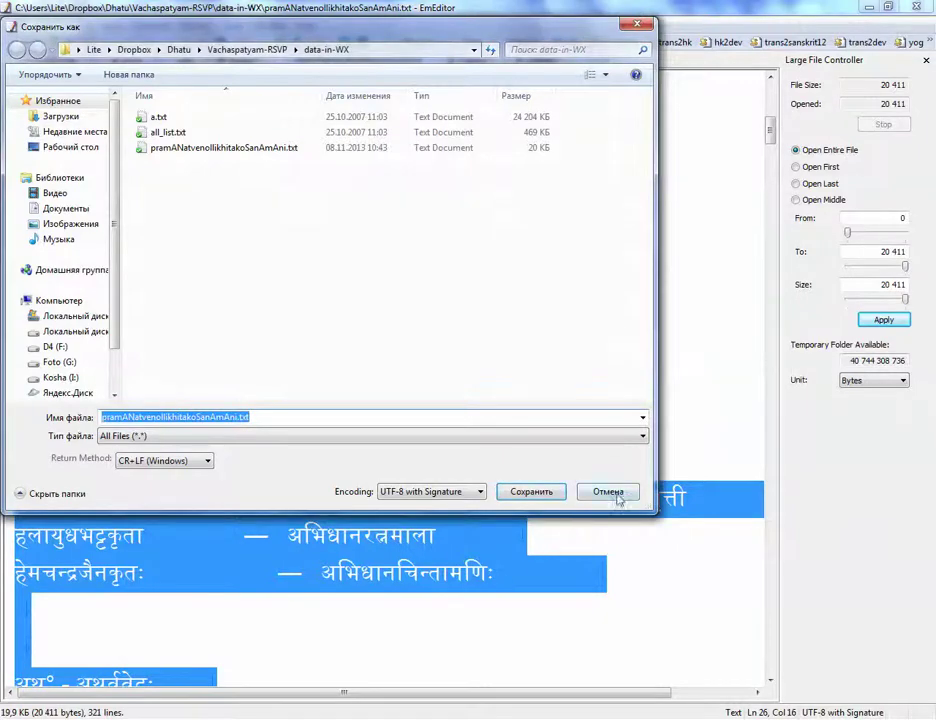
Step: In EmEditor, cancel saving the list under another name and convert it to Latin transliteration with the dev2trans macro
left_click(608, 491)
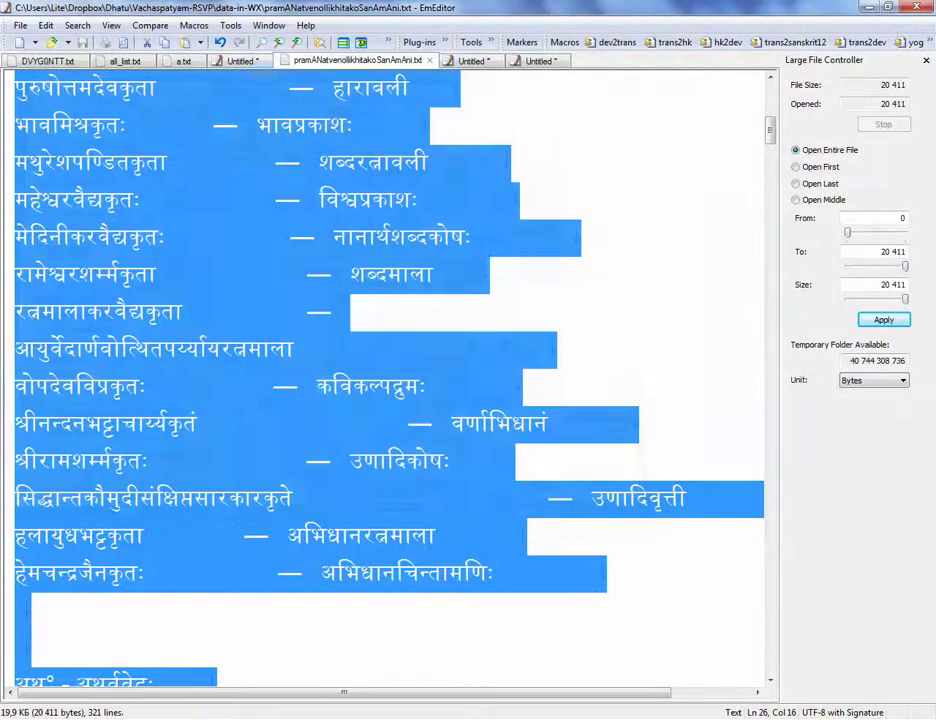
left_click(508, 422)
left_click(628, 44)
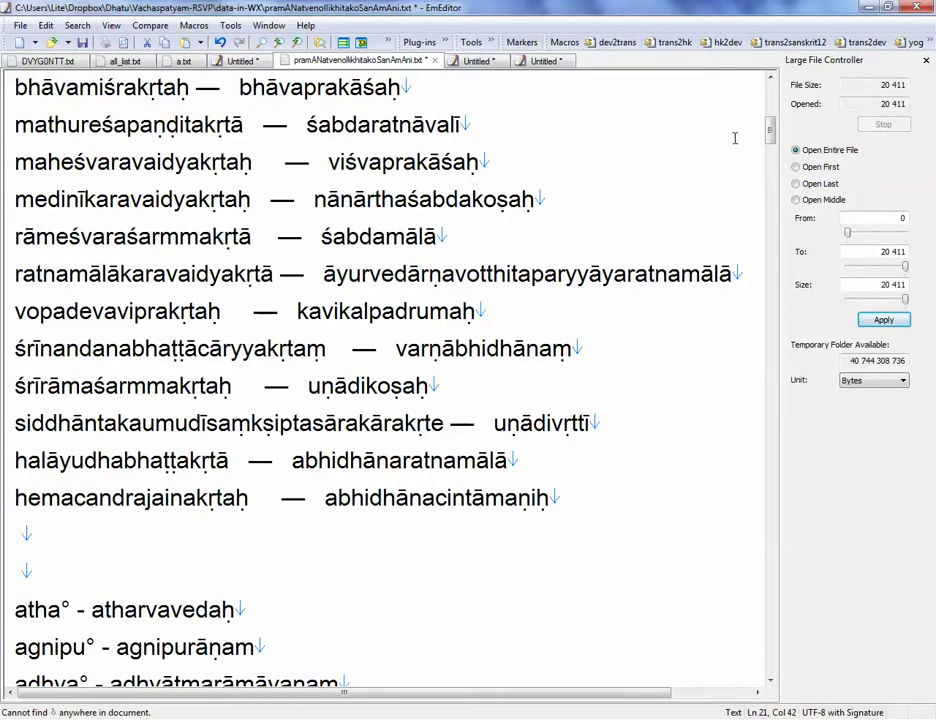
left_click_drag(771, 131, 772, 662)
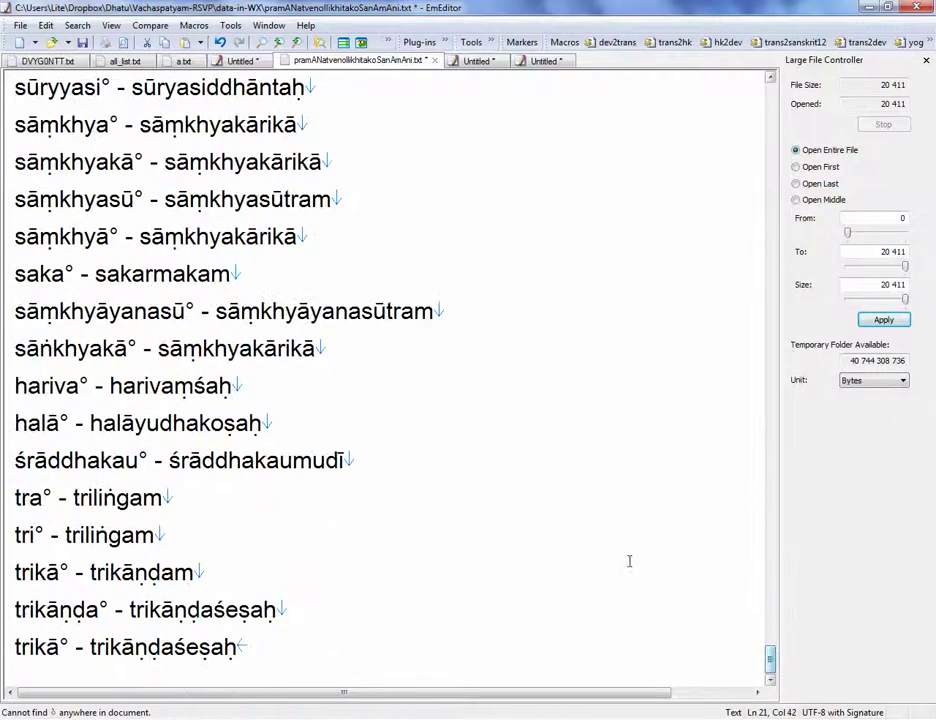
Step: Copy the entire transliterated list into a new untitled file and return to its beginning
left_click(465, 600)
key("ctrl+a")
key("ctrl+c")
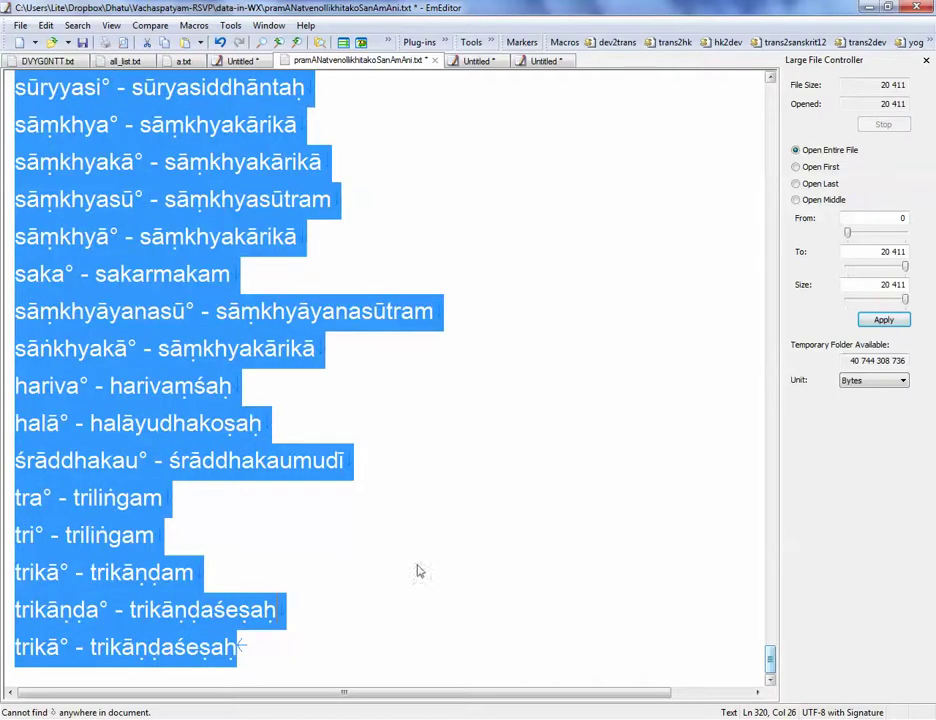
left_click(18, 43)
key("ctrl+v")
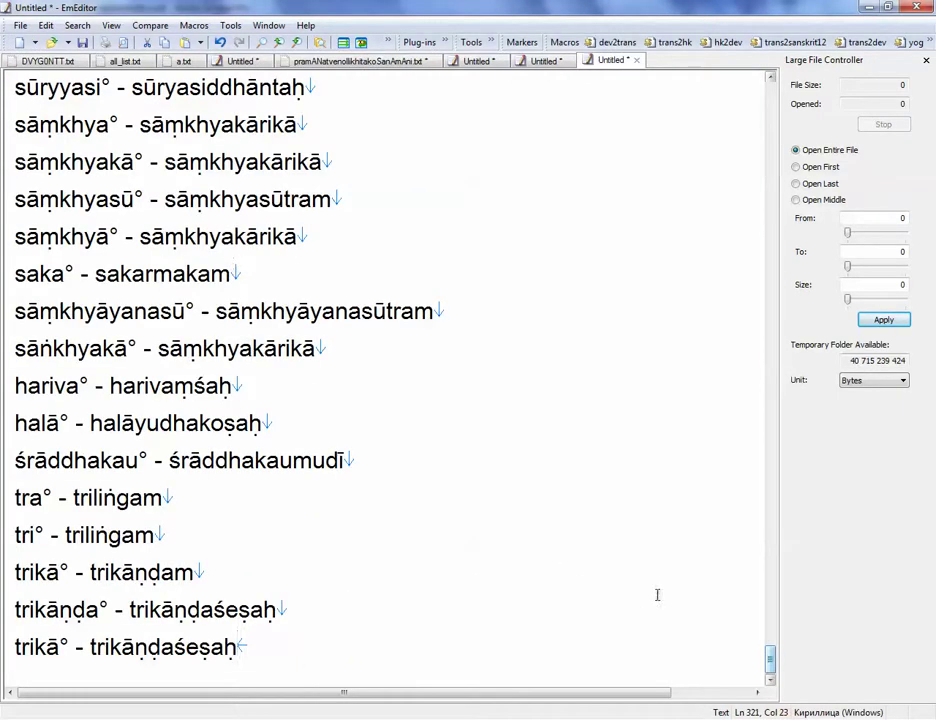
left_click_drag(773, 663, 712, 80)
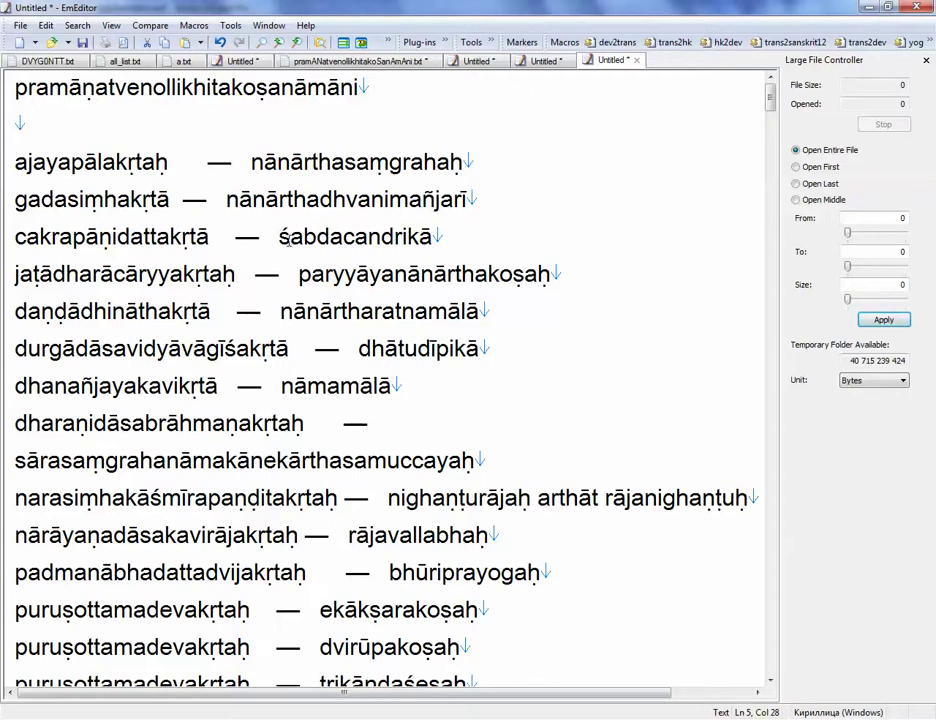
Step: Copy the first vkr passage of the hve entry from a.txt over the contents of the untitled Devanagari scratch file
left_click(178, 61)
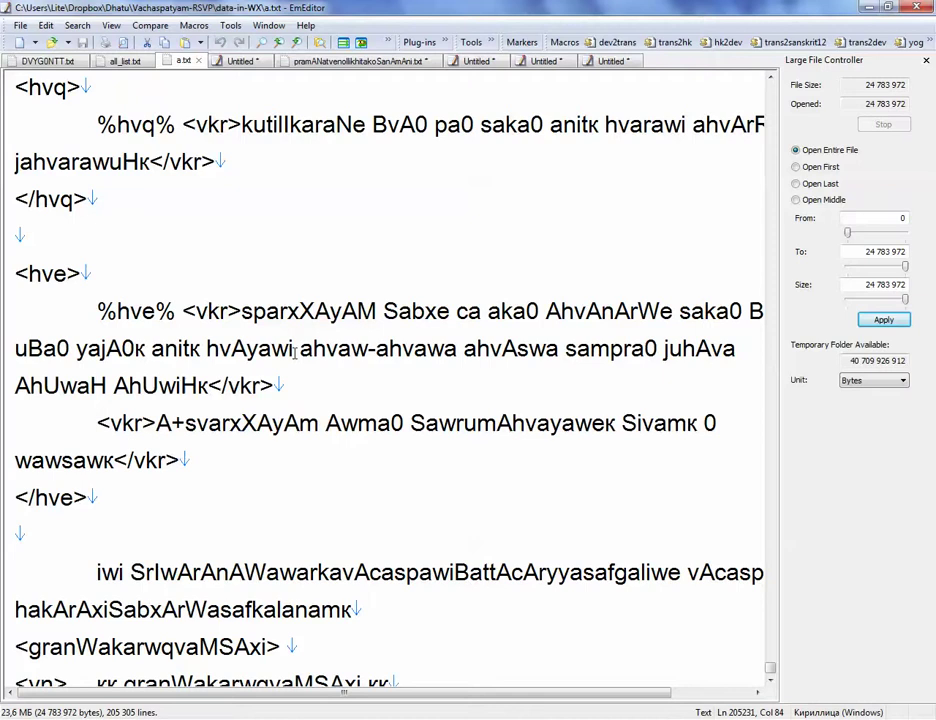
left_click(248, 315)
left_click_drag(242, 312, 208, 385)
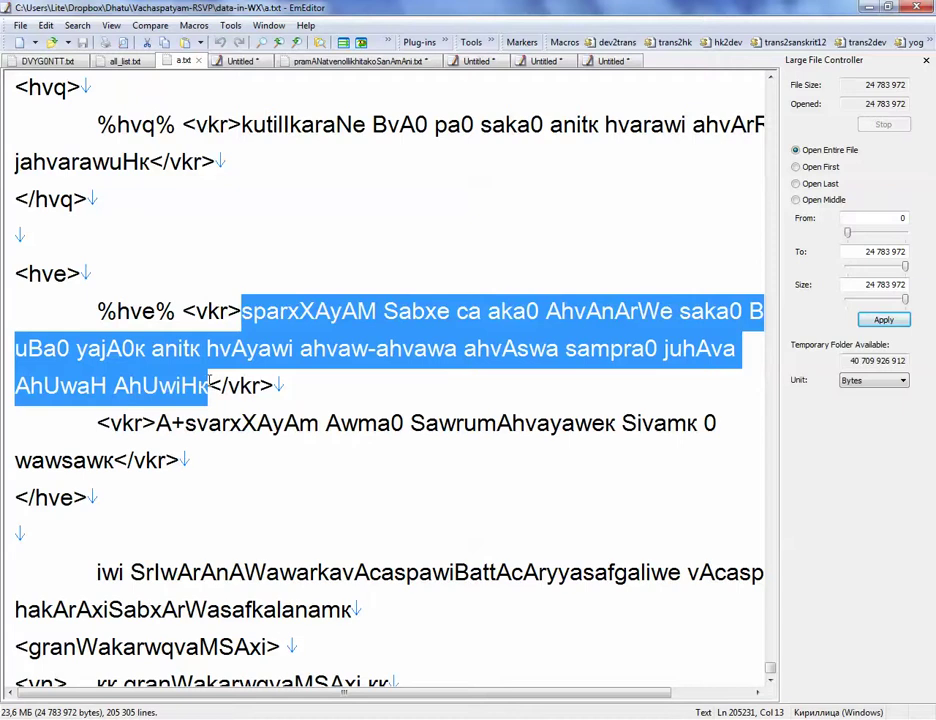
left_click(516, 61)
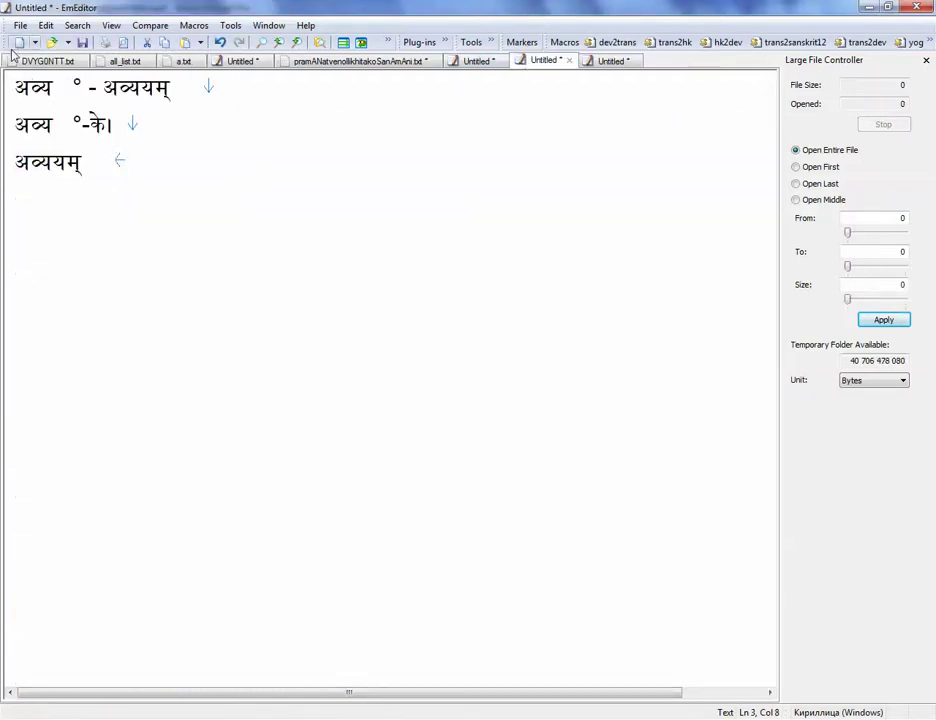
key("ctrl+a")
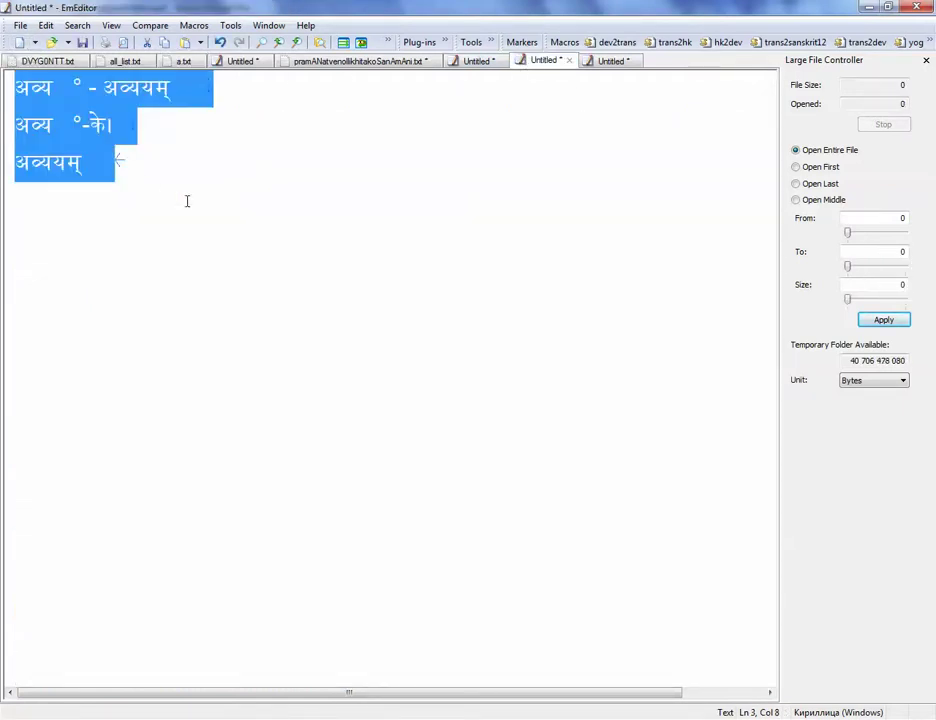
type("sparxXAyAM Sabxe ca aka0 AhvAnArWe saka0 BvA0 uBa0 yajA0к anitк hvAyawi ahvaw-ahvawa ahvAswa sampra0 juhAva AhUwaH AhUwiHк")
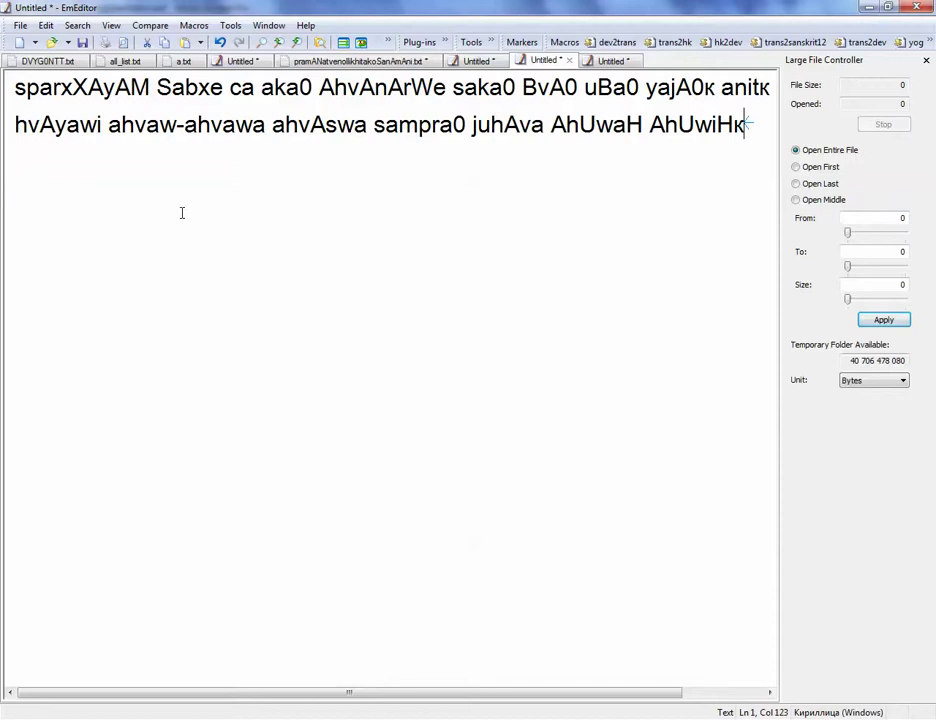
Step: Try converting the copied WX passage to Devanagari with the hk2dev macro, and undo the conversion
left_click(718, 43)
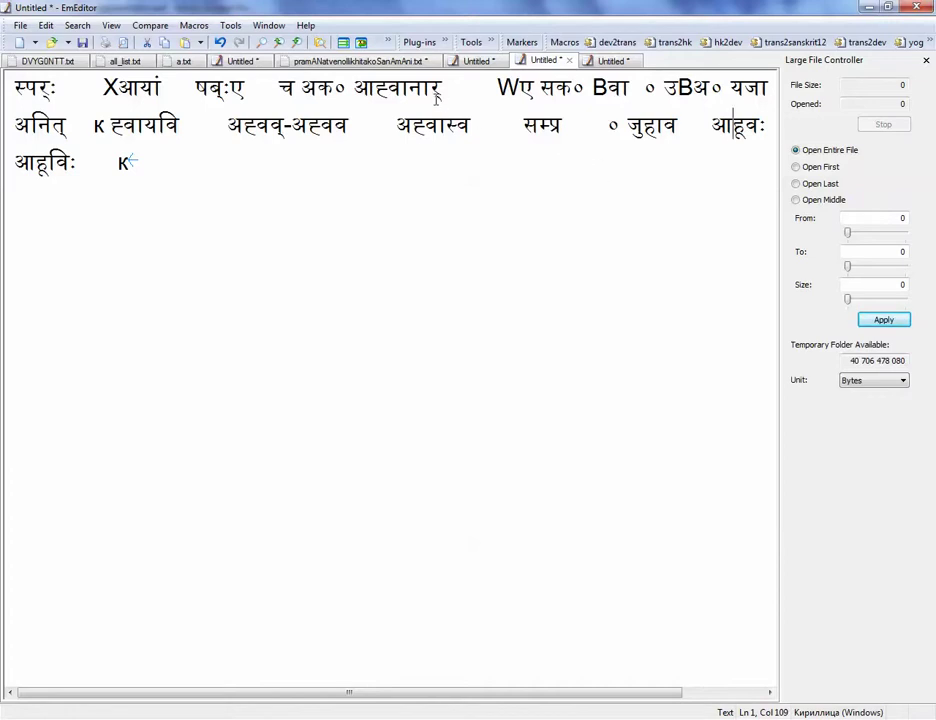
left_click(220, 43)
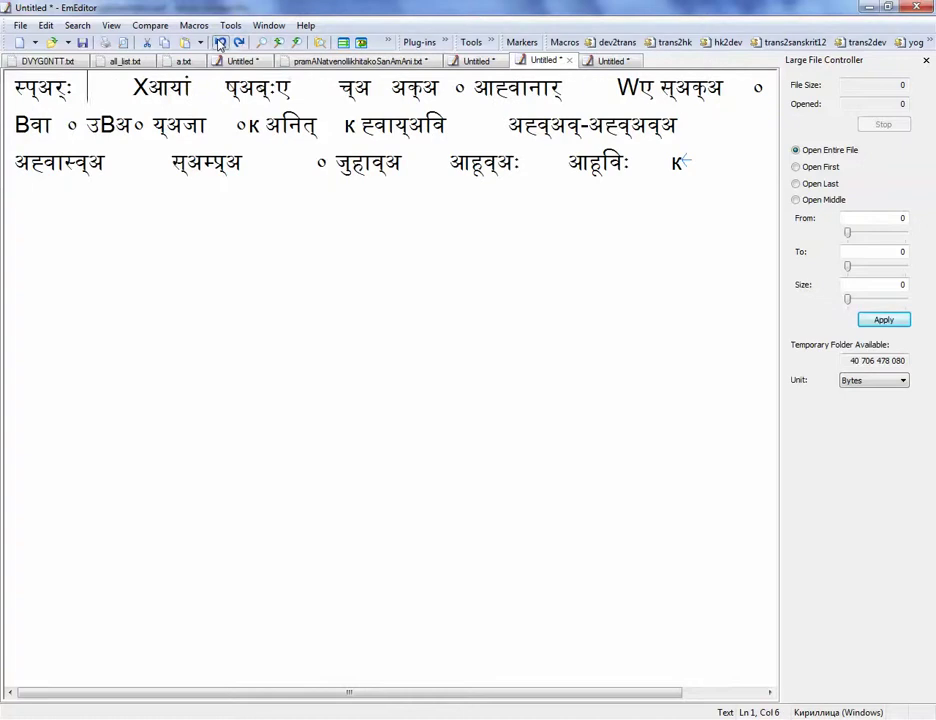
key("ctrl+a")
key("ctrl+shift+p")
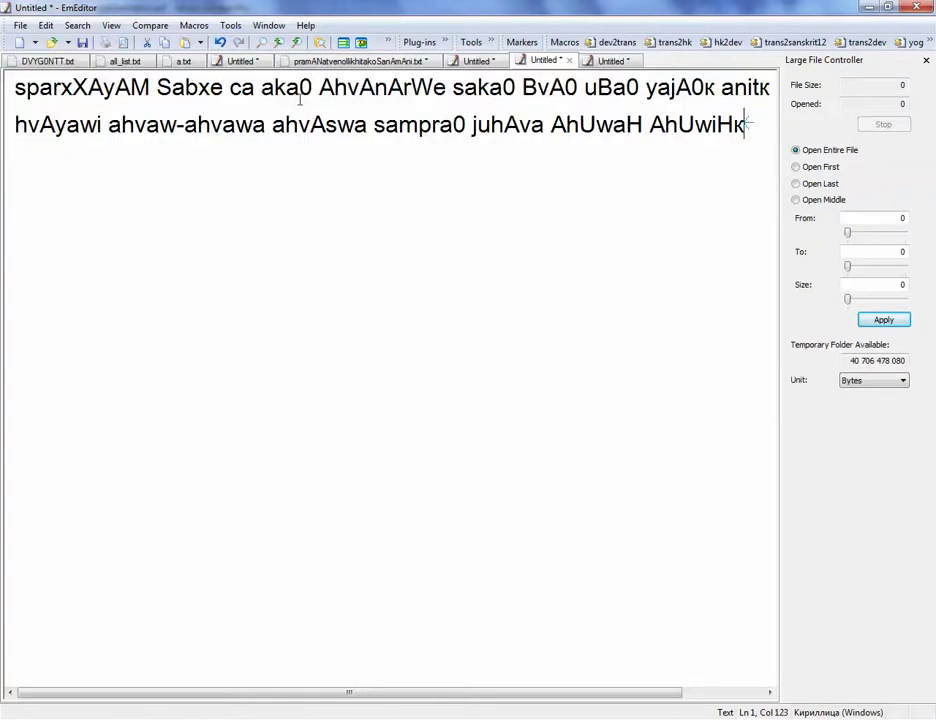
Step: Open the hk2dev.vbee macro for editing
left_click(194, 25)
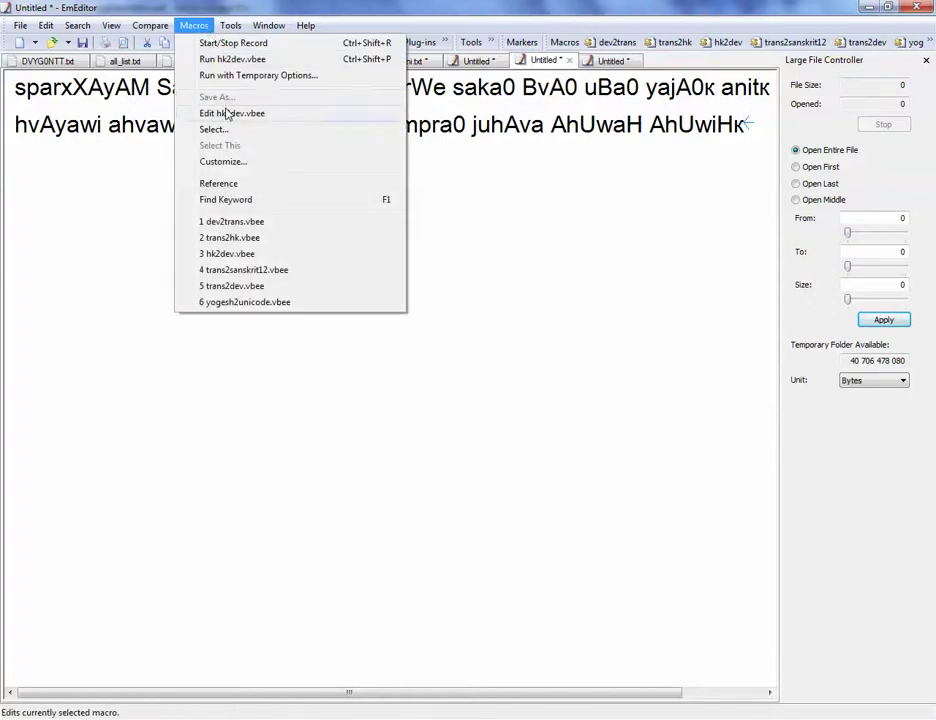